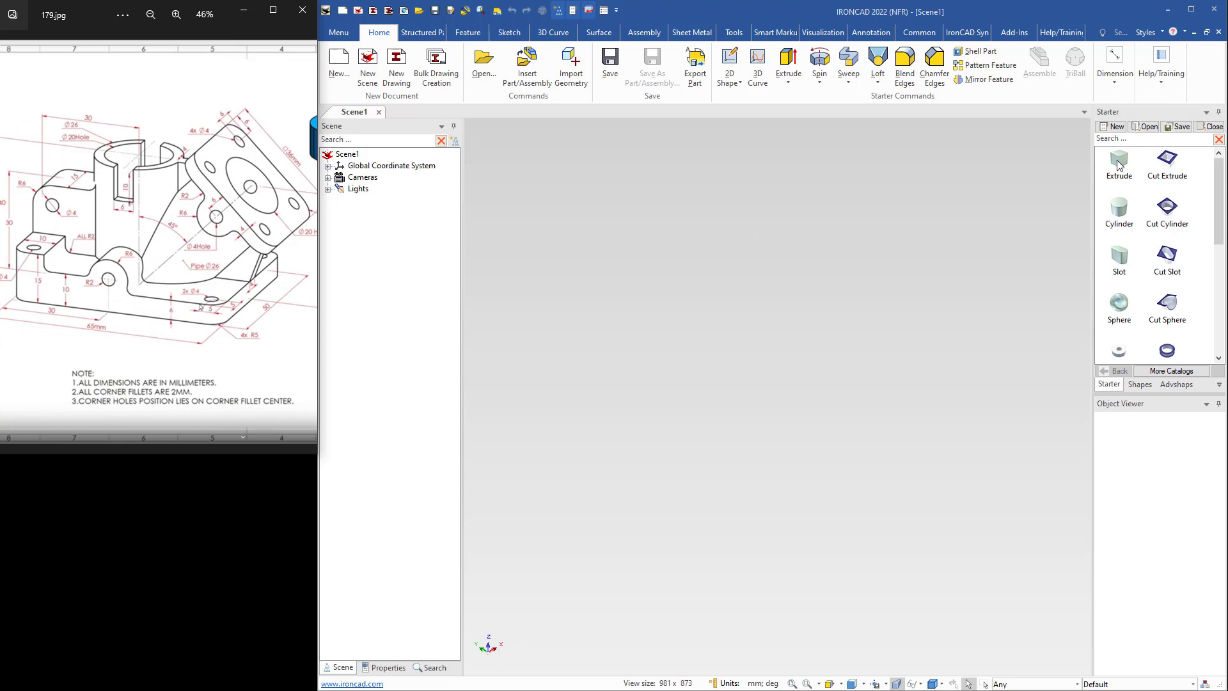
Place an extruded block in the scene as the base plate, 65 mm long and 6 mm thick.
left_click_drag(1119, 165, 731, 393)
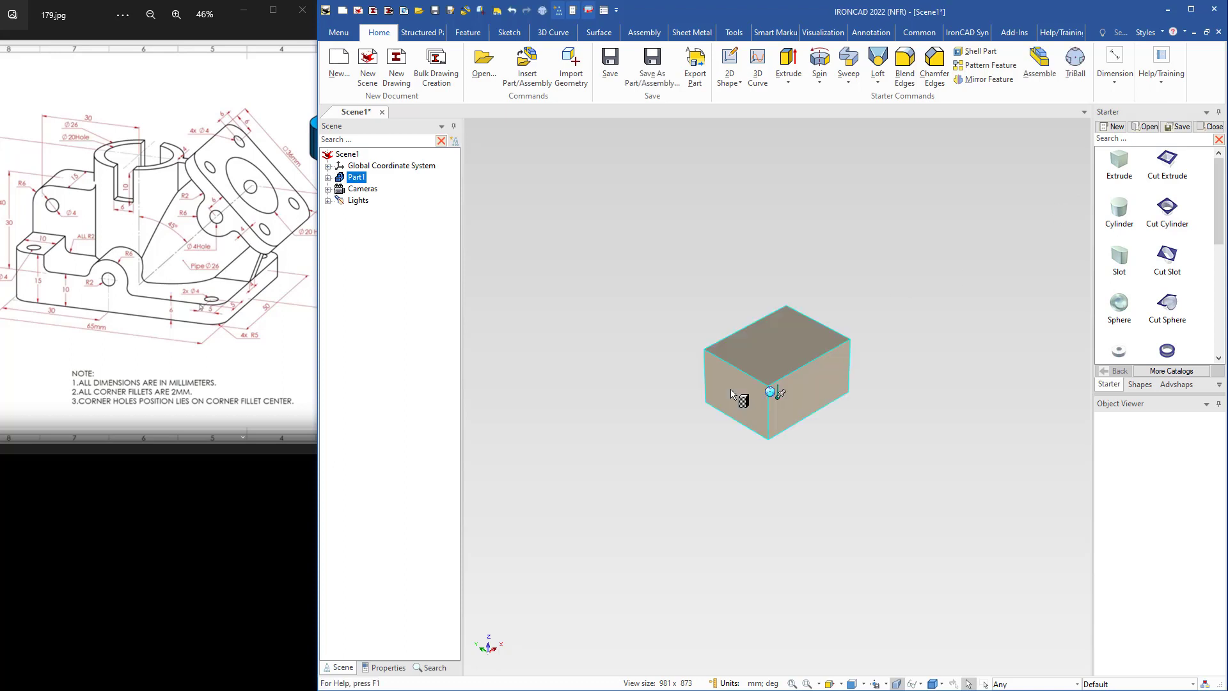
left_click(793, 400)
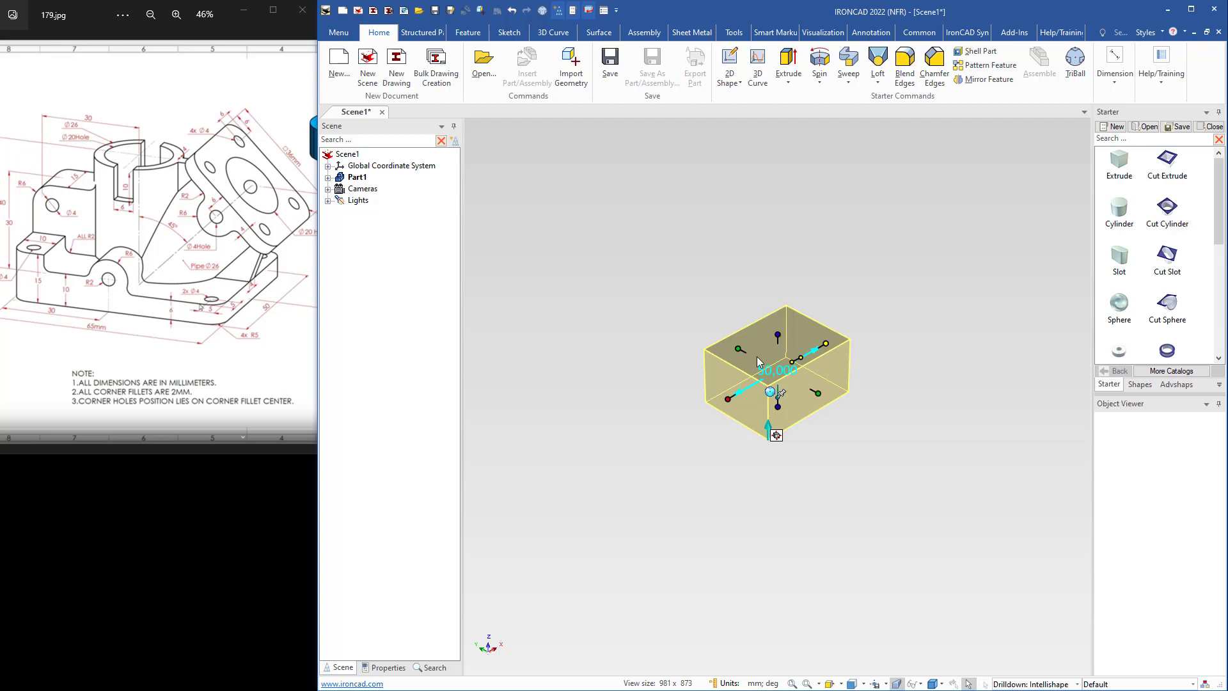
left_click(738, 347)
type("65")
key("Tab")
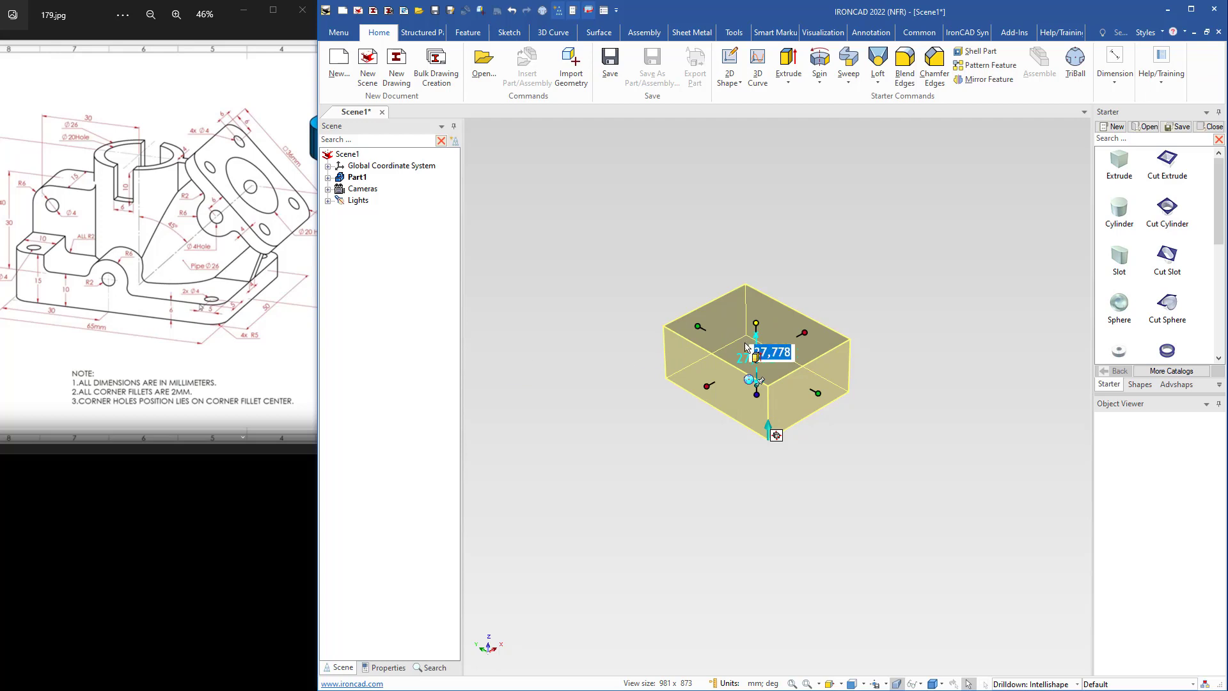
type("6")
key("Tab")
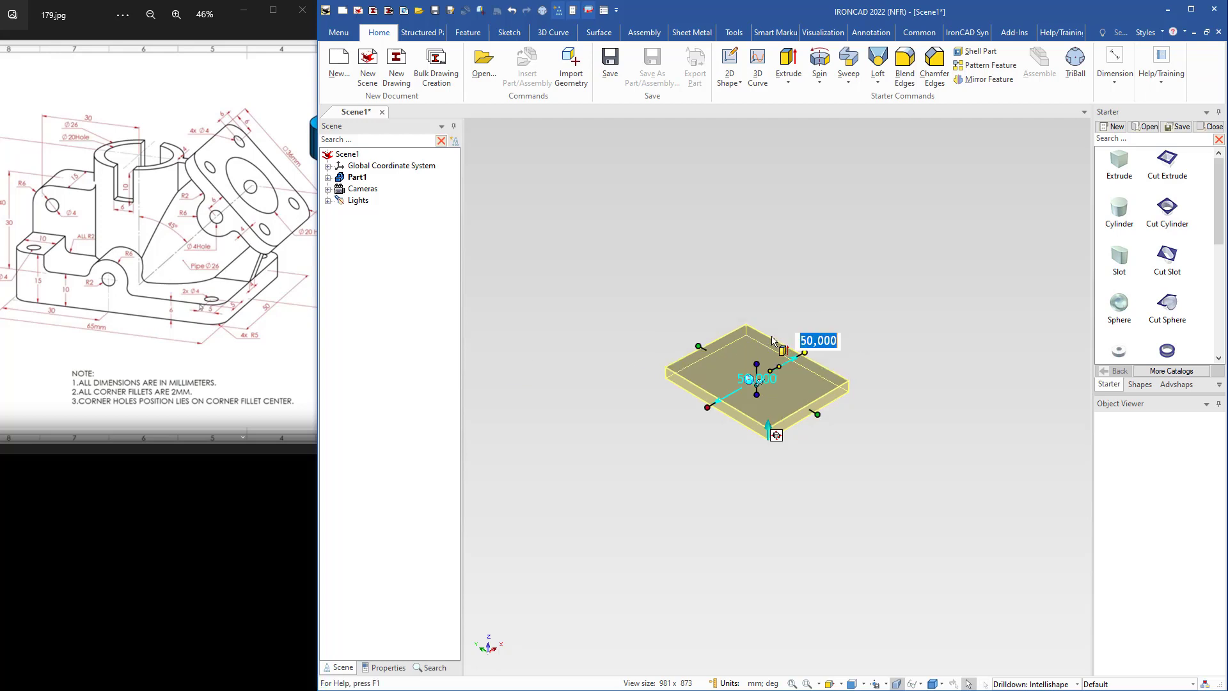
scroll(773, 398, "up", 5)
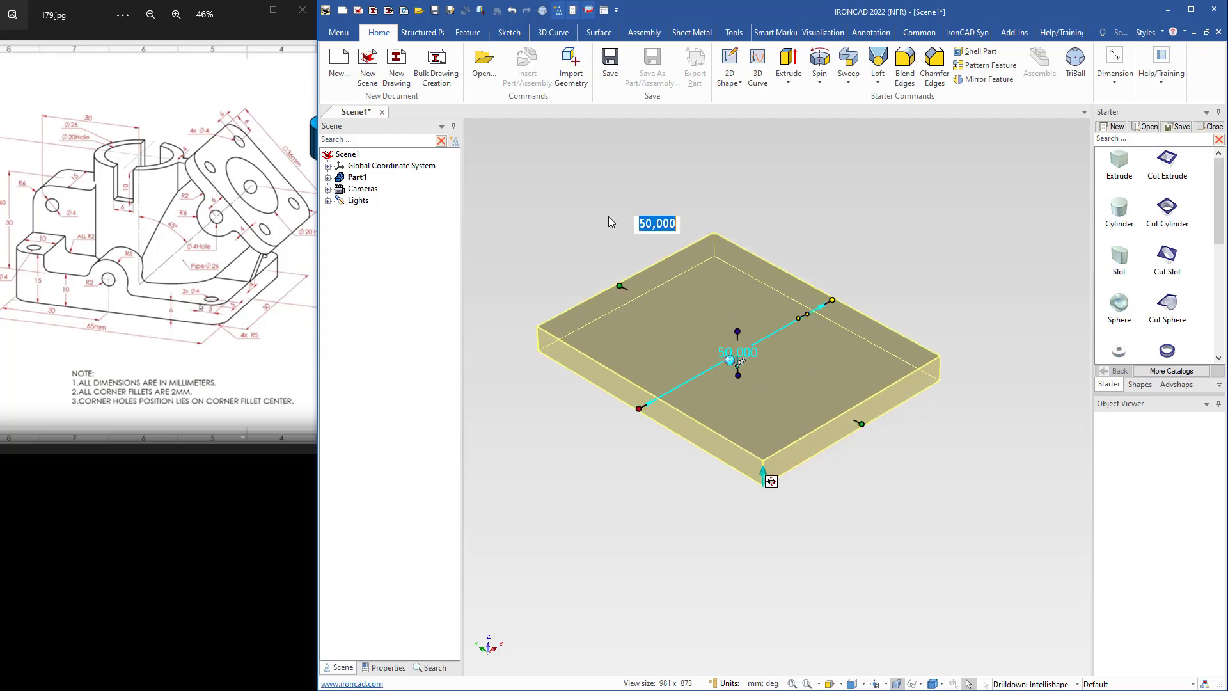
left_click(605, 263)
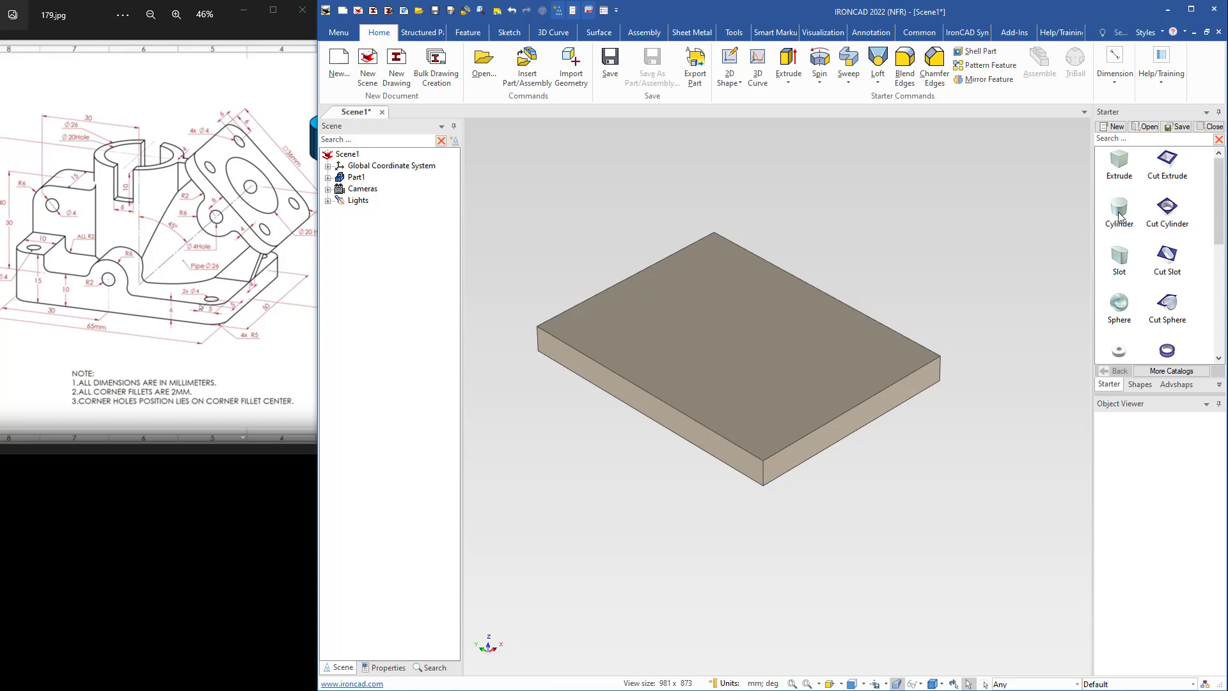
Place a cylinder at the centre of the base plate's upper face and set its diameter to 26 mm.
left_click_drag(1121, 213, 737, 341)
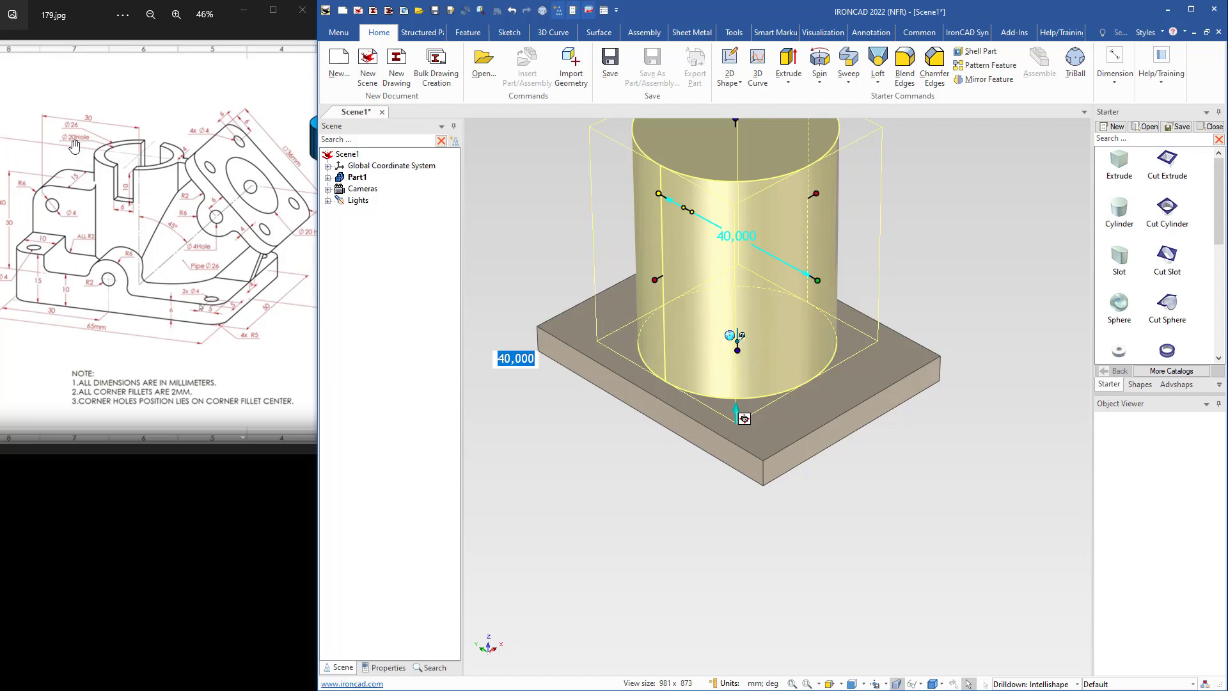
scroll(74, 146, "up", 2)
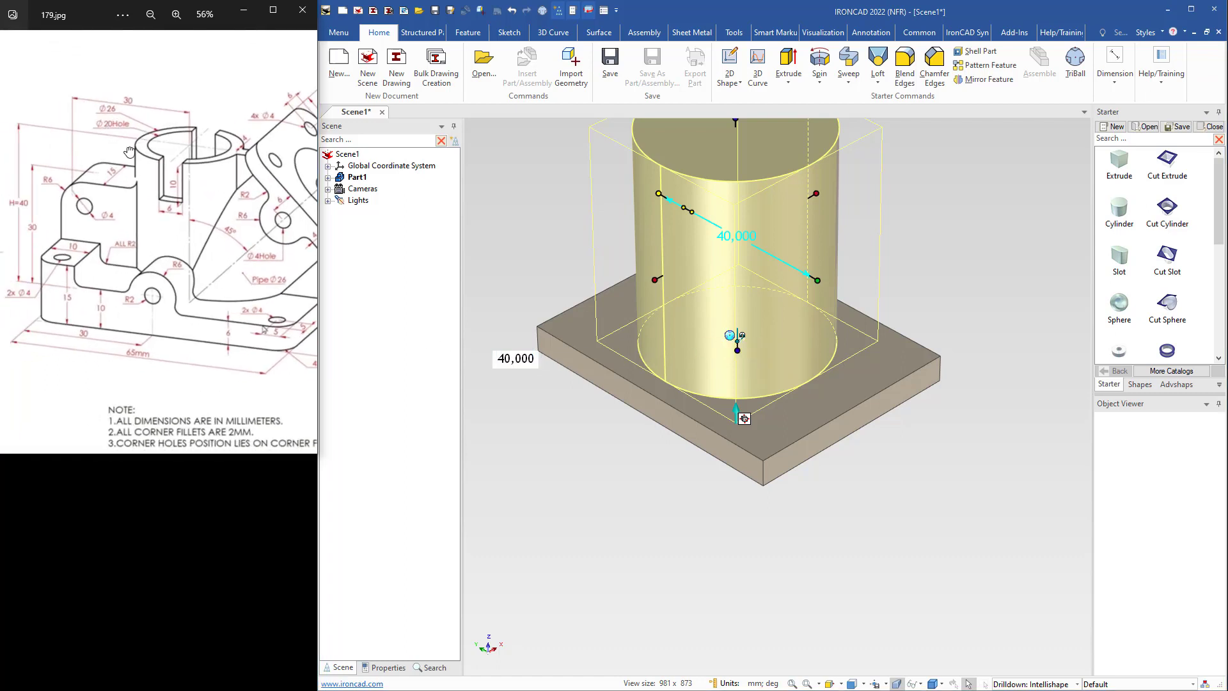
left_click_drag(129, 152, 155, 127)
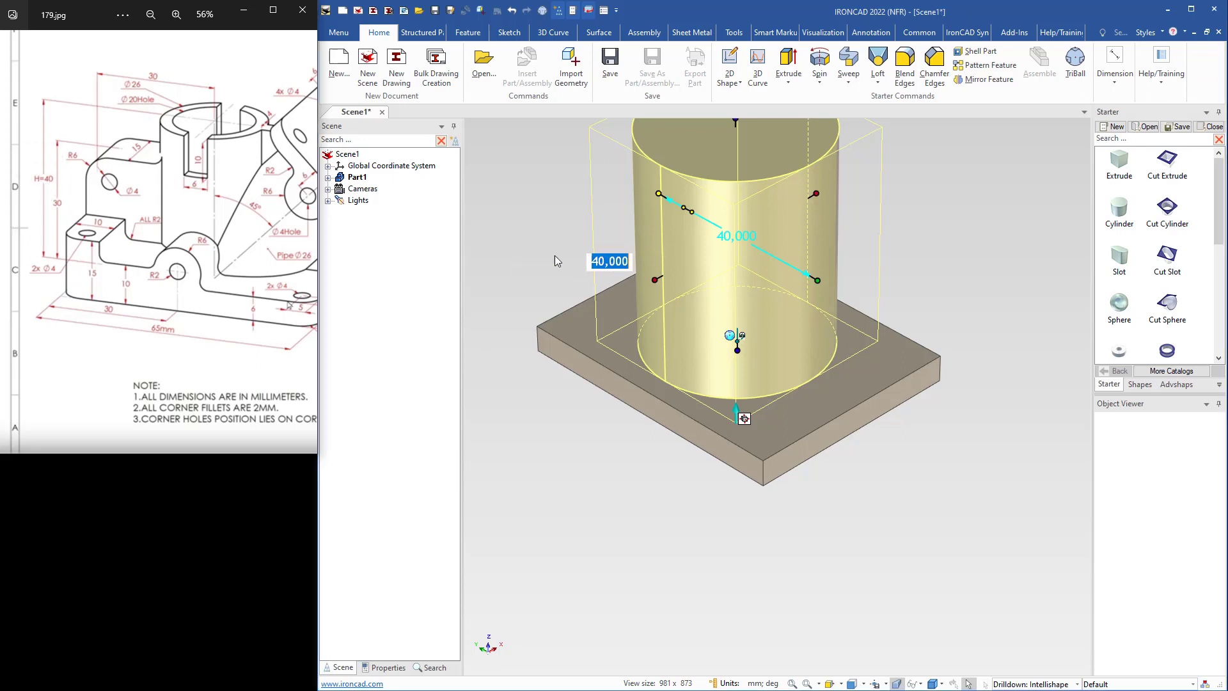
scroll(566, 255, "down", 3)
mouse_move(805, 347)
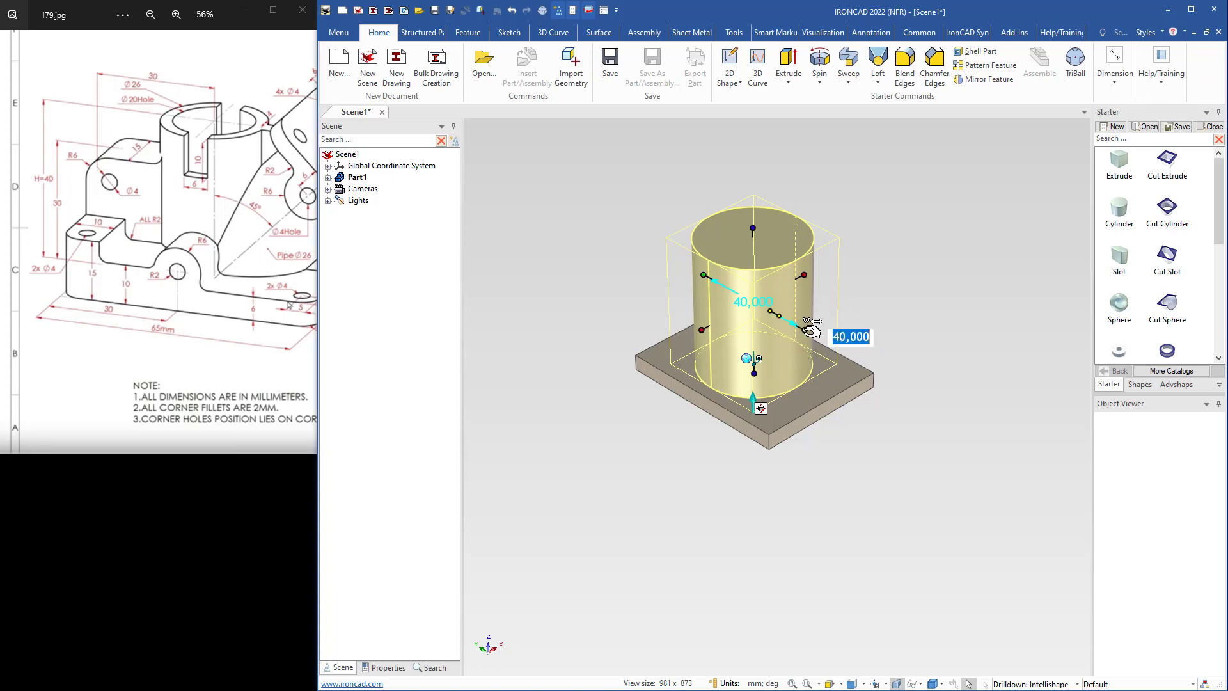
type("26")
key("Return")
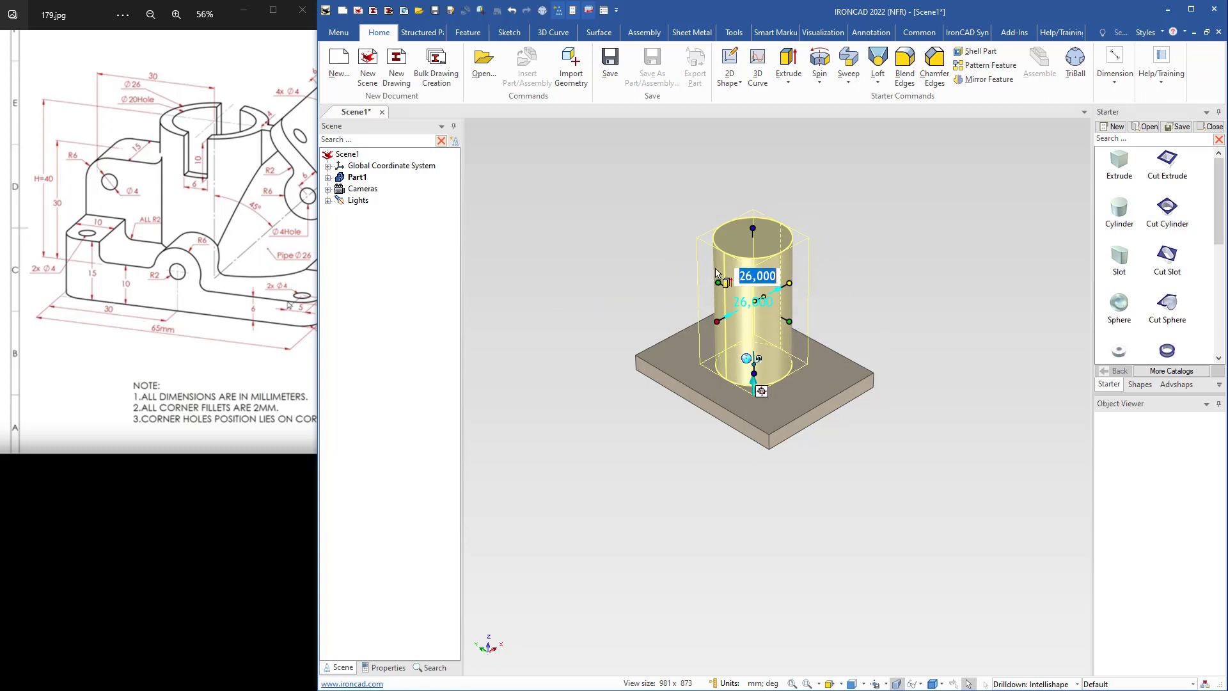
Set the cylinder's top face 40 mm above a point on the base plate's bottom edge.
right_click(754, 224)
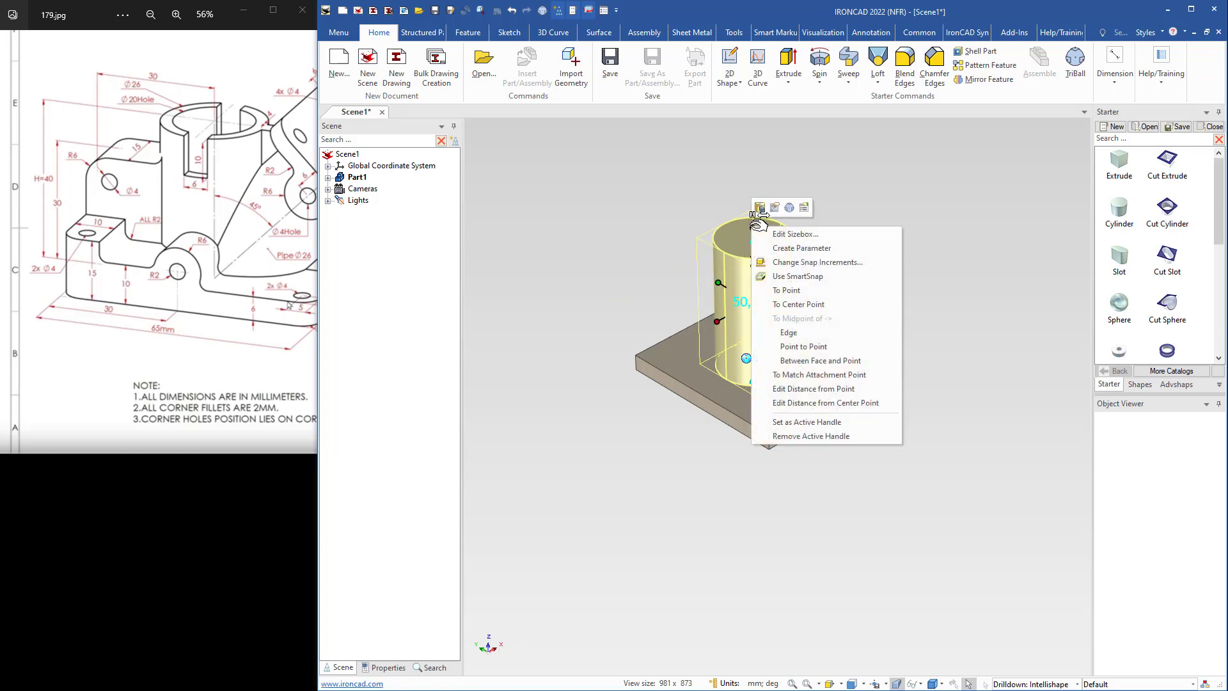
left_click(807, 388)
left_click(732, 433)
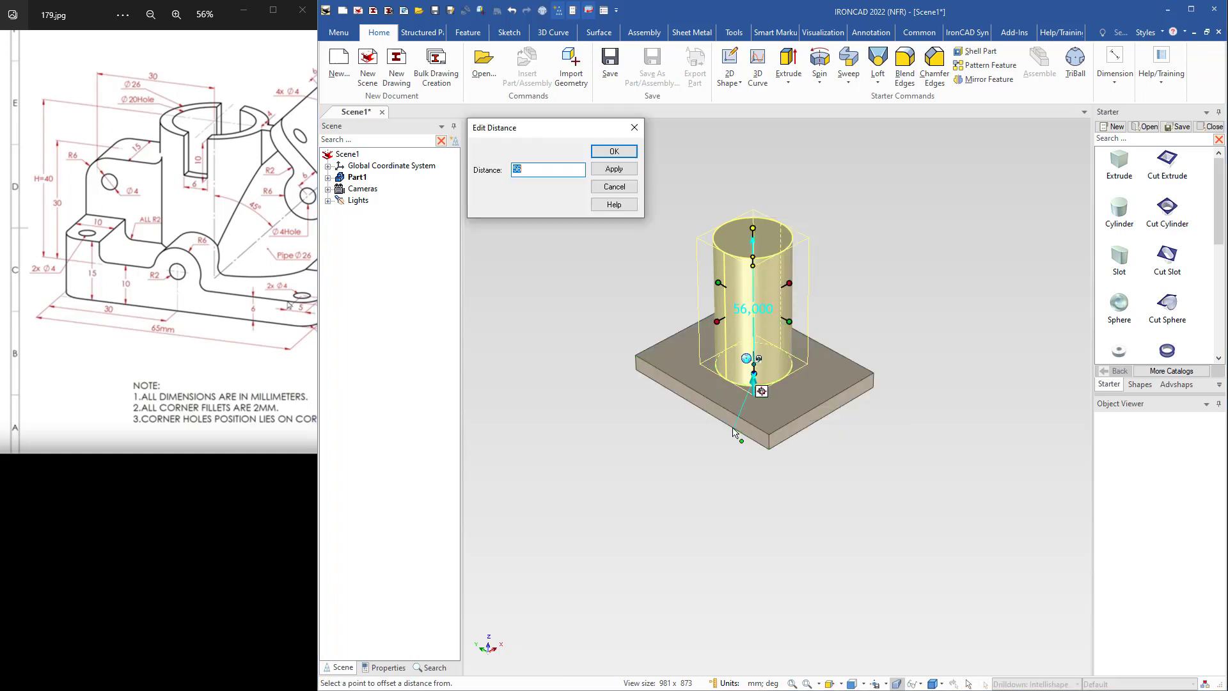
key("Return")
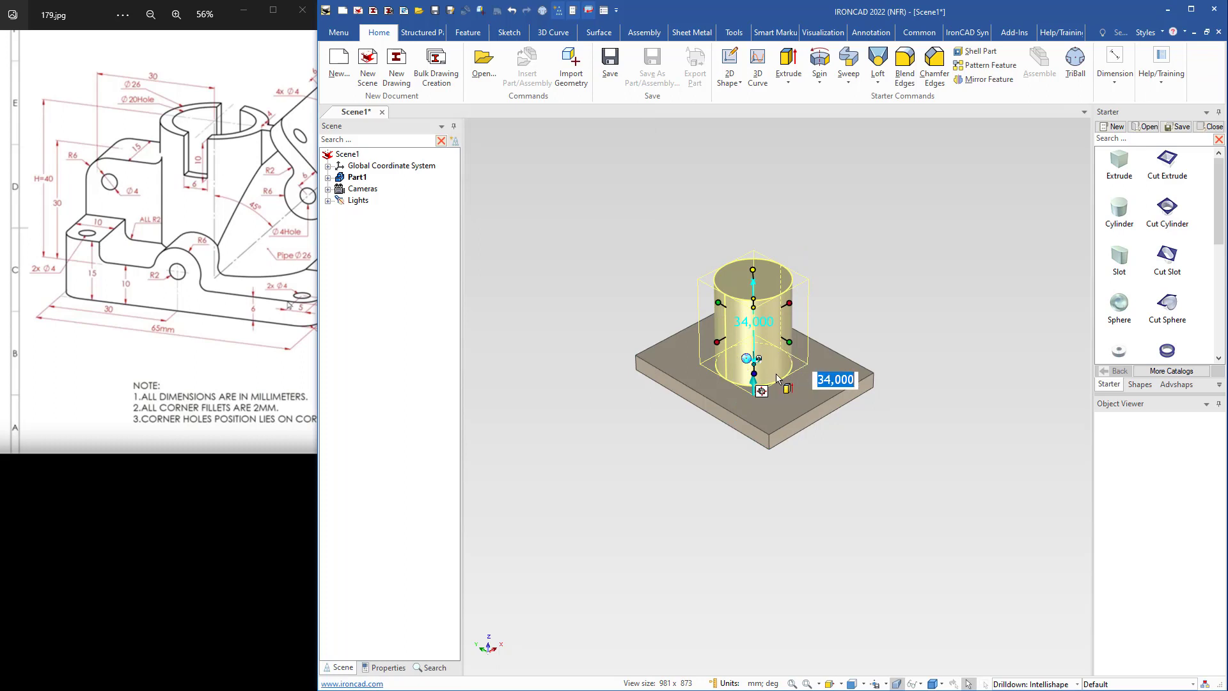
Move the cylinder with the TriBall so its centre lies 30 mm from the corner at the base plate's end.
key("F10")
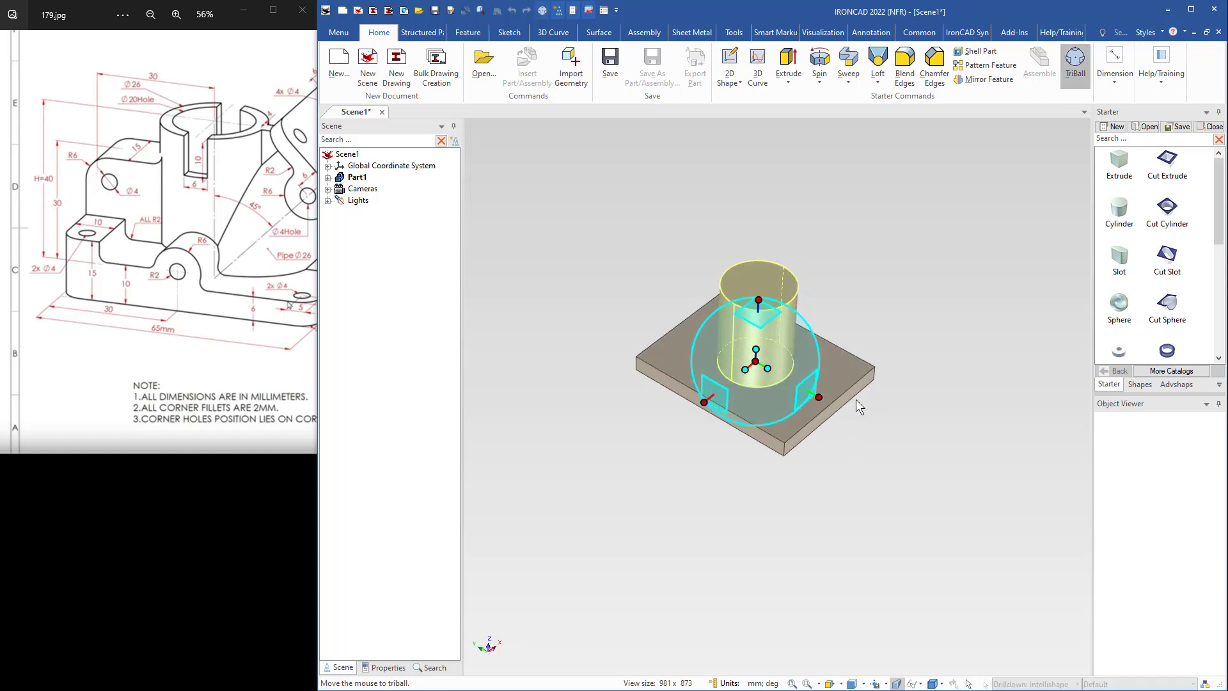
right_click(819, 397)
left_click(875, 509)
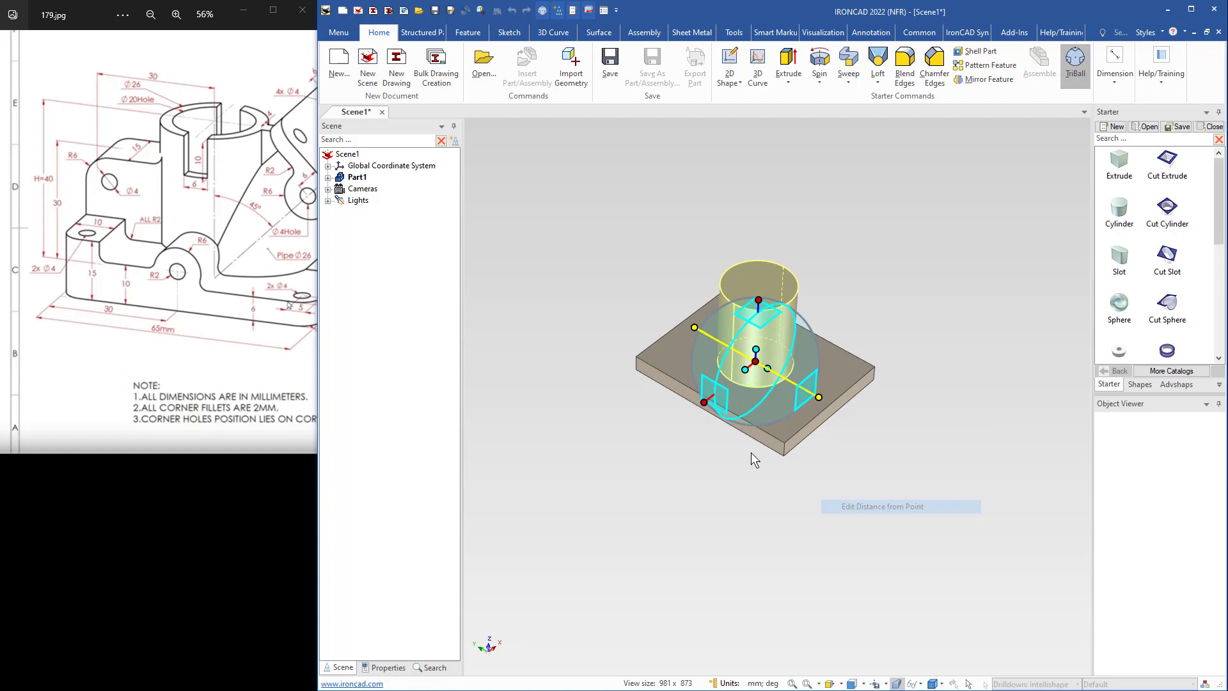
left_click(635, 362)
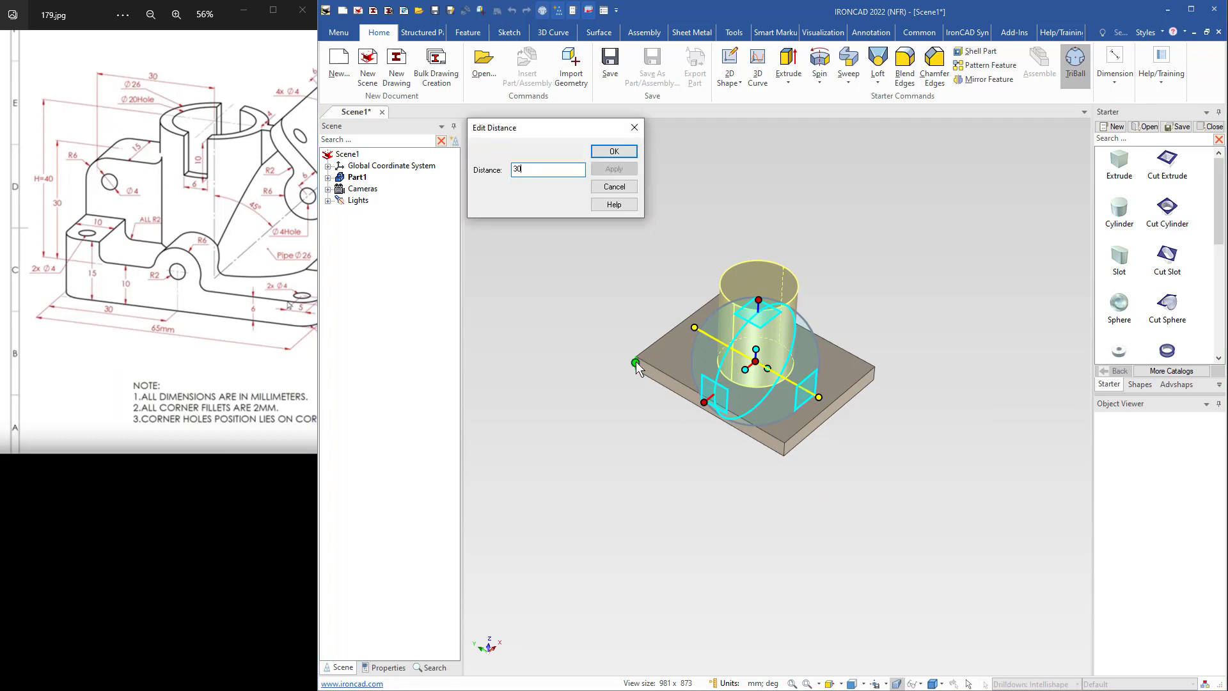
key("Return")
key("F10")
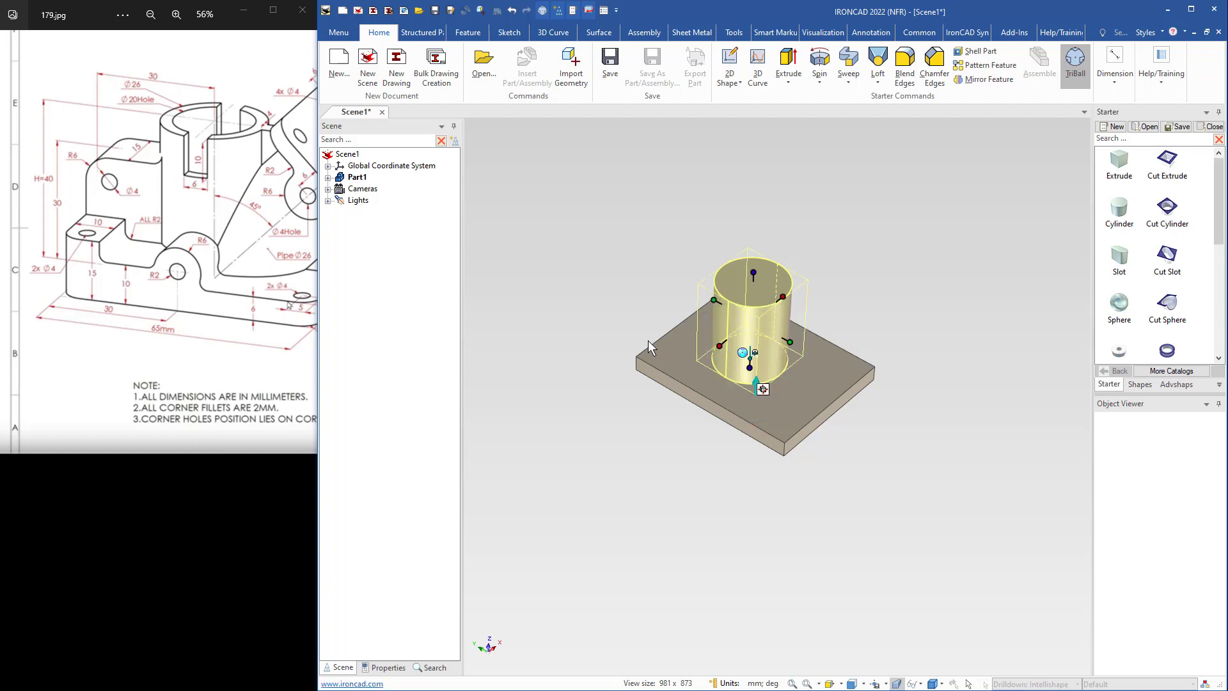
Reposition only the cylinder's TriBall vertically to a point on the base plate's bottom edge.
middle_click_drag(827, 300, 804, 294)
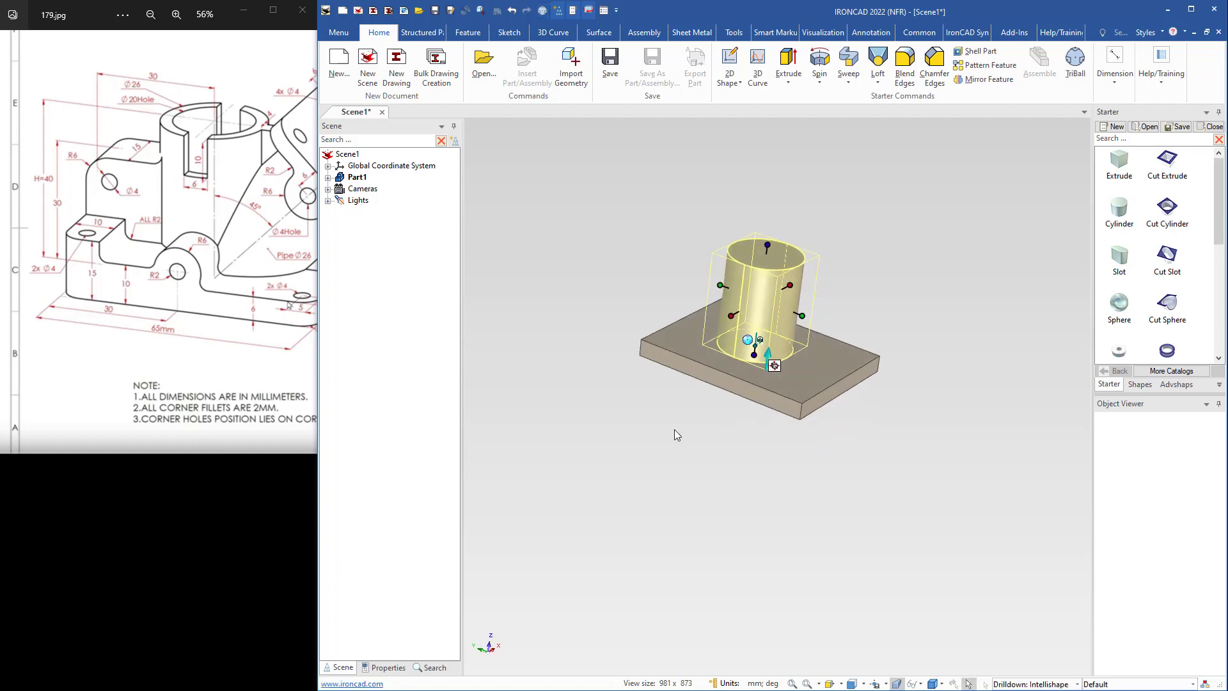
middle_click_drag(677, 432, 688, 469)
left_click_drag(243, 286, 185, 285)
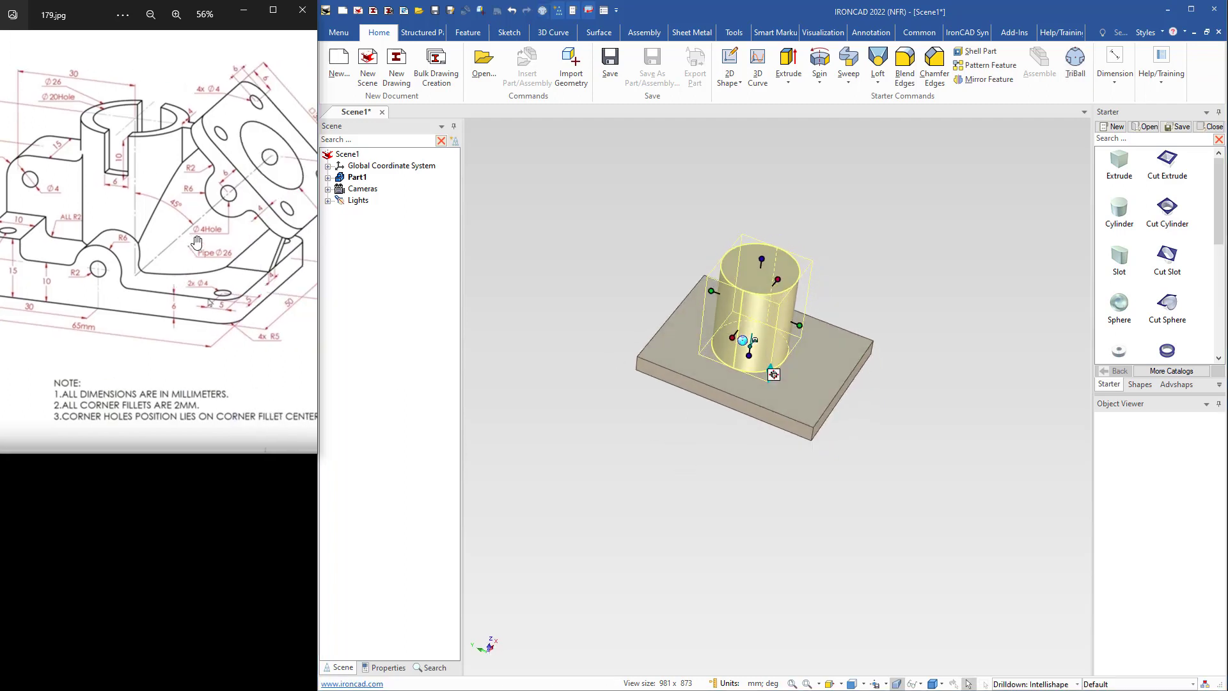
middle_click_drag(853, 371, 771, 330)
key("F10")
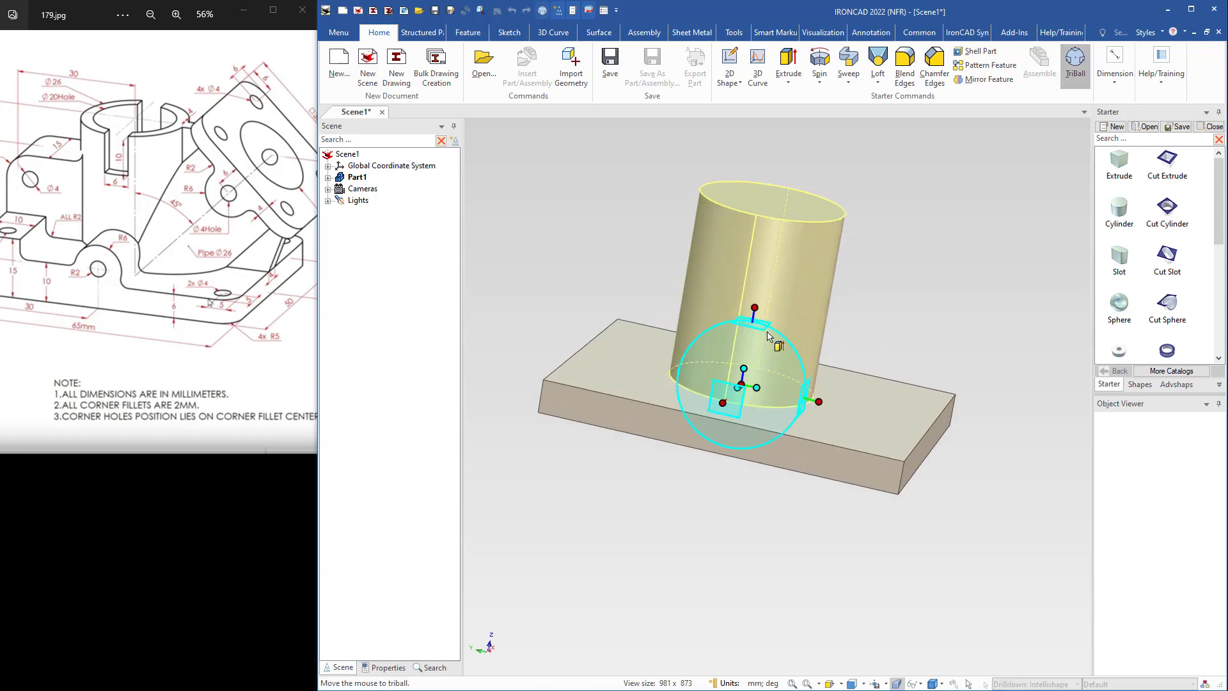
mouse_move(738, 400)
middle_mouse_down()
mouse_move(721, 398)
mouse_move(737, 401)
mouse_move(740, 382)
mouse_move(732, 400)
middle_mouse_up()
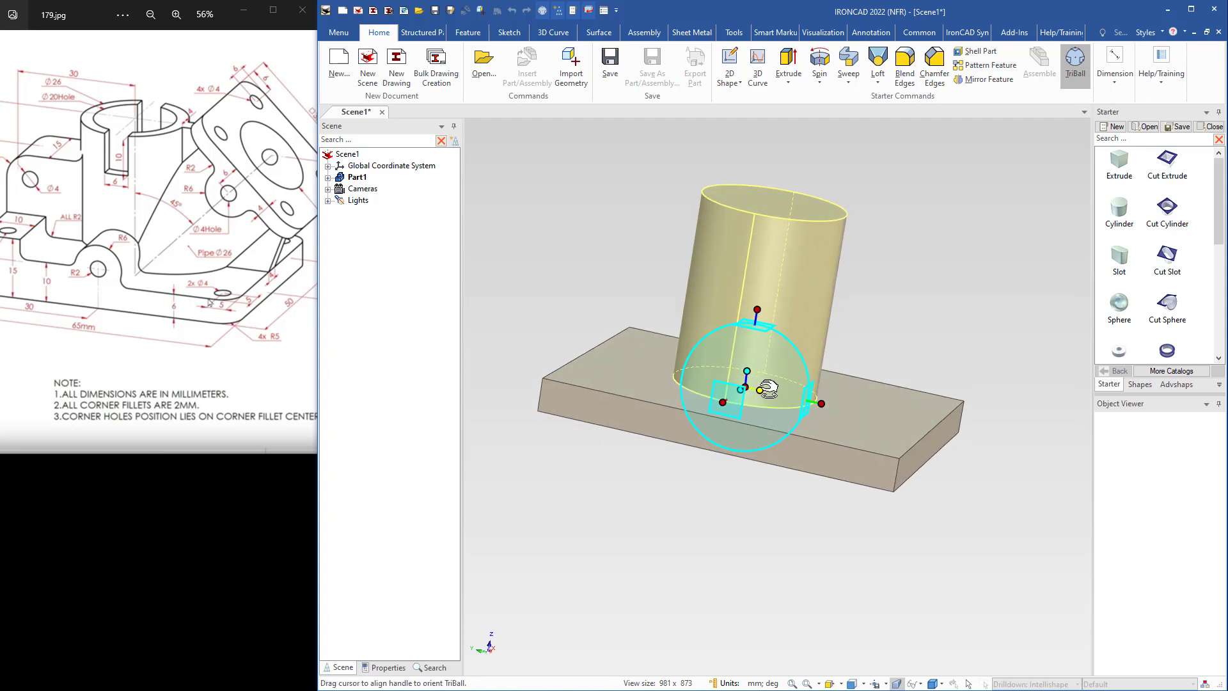
right_click(765, 311)
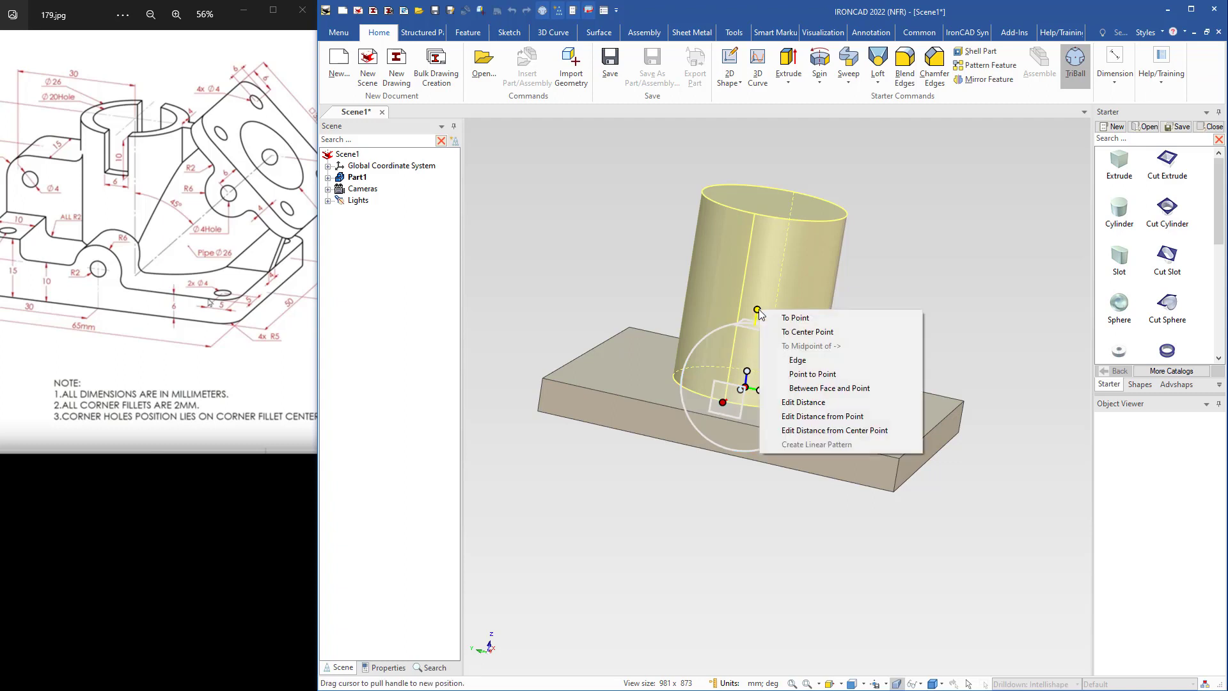
left_click(789, 316)
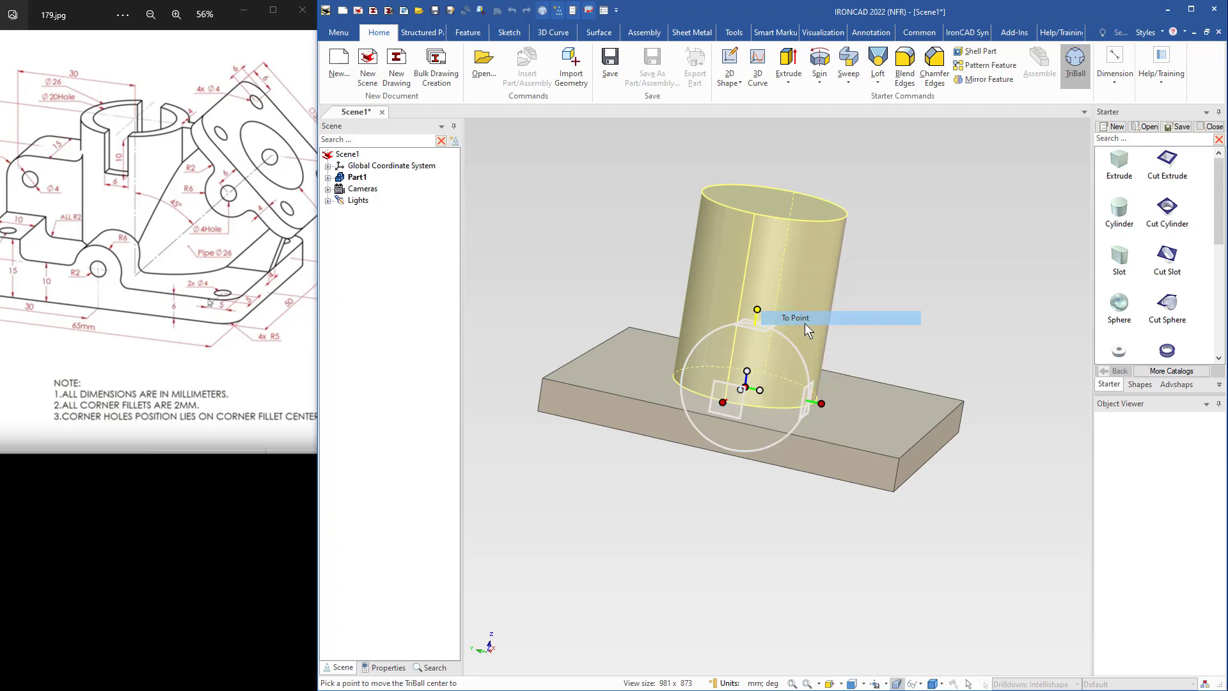
left_click(770, 464)
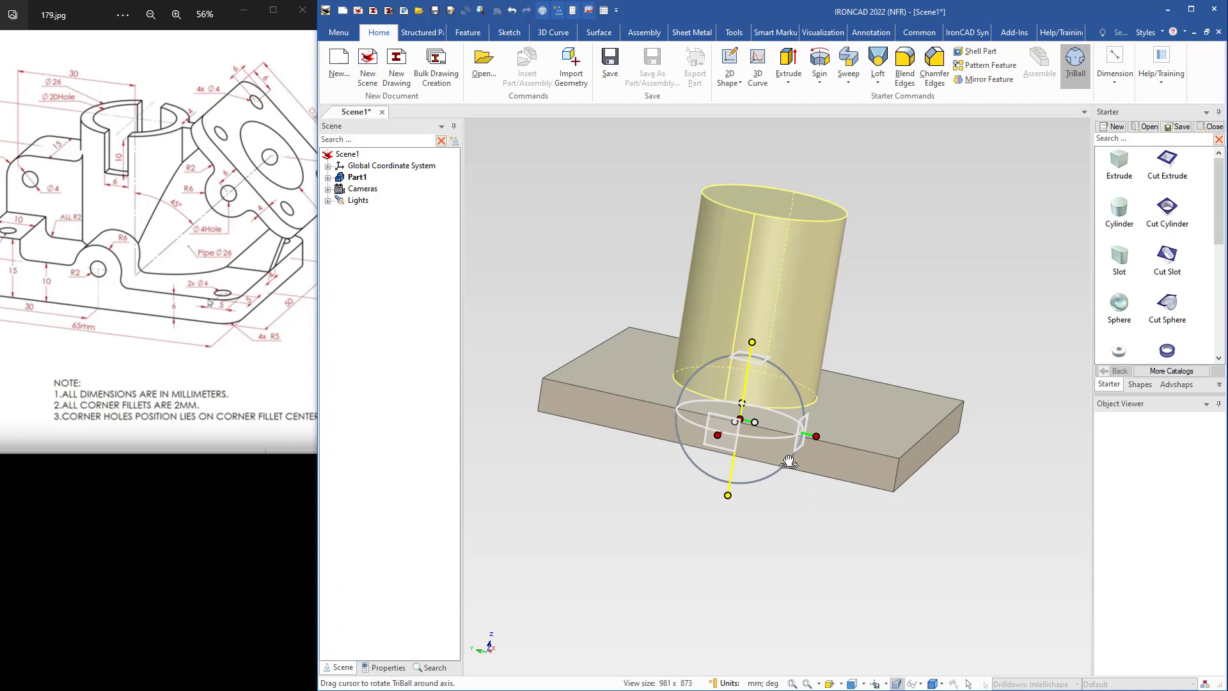
Make one copy of the cylinder rotated 45° about the TriBall's horizontal axis across the plate's width.
left_click(718, 435)
middle_click_drag(743, 444, 723, 455)
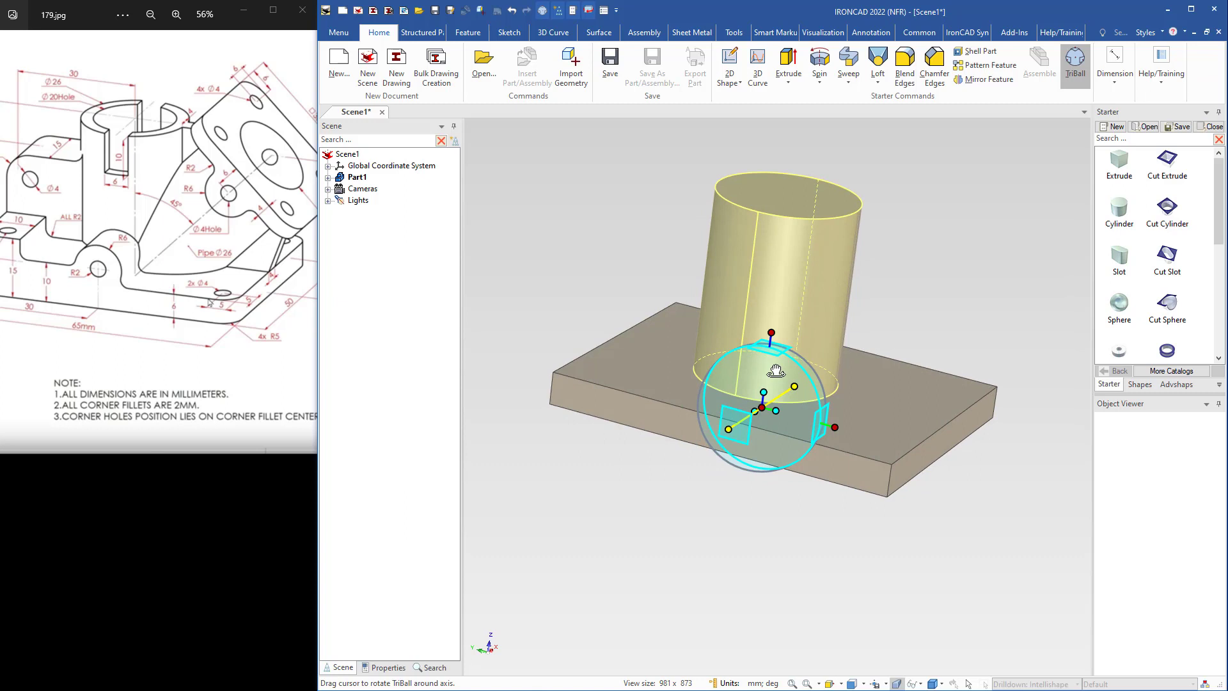
left_click_drag(776, 371, 788, 413)
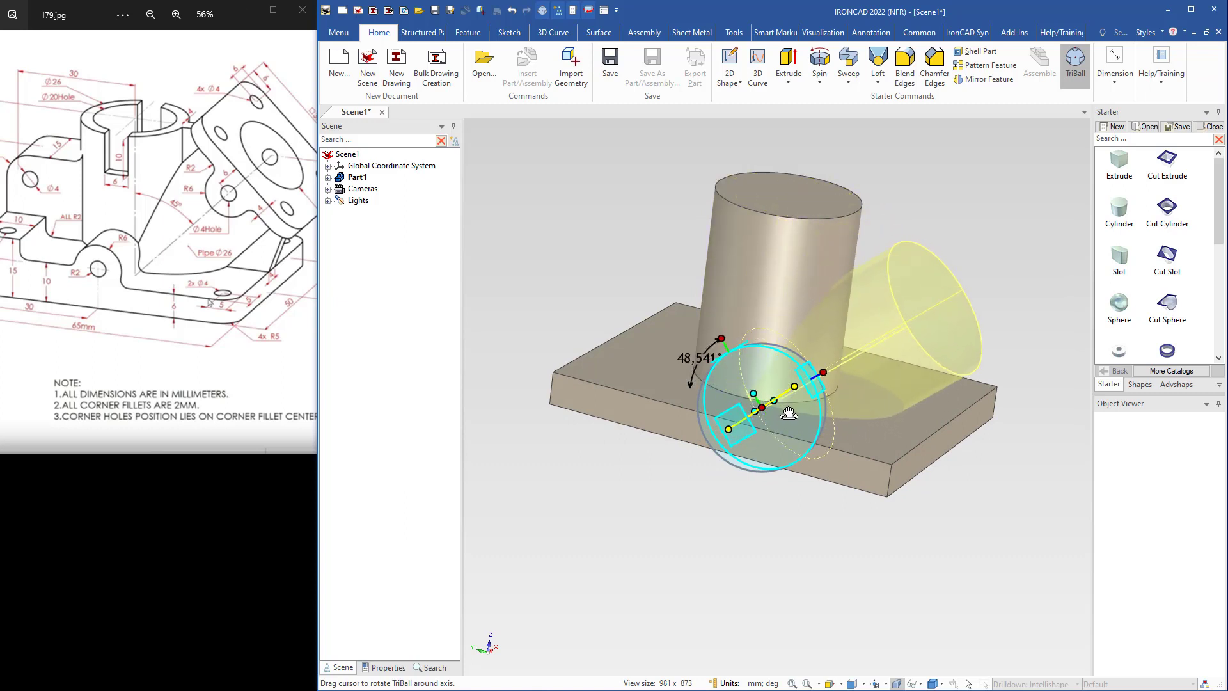
right_click_drag(788, 413, 789, 405)
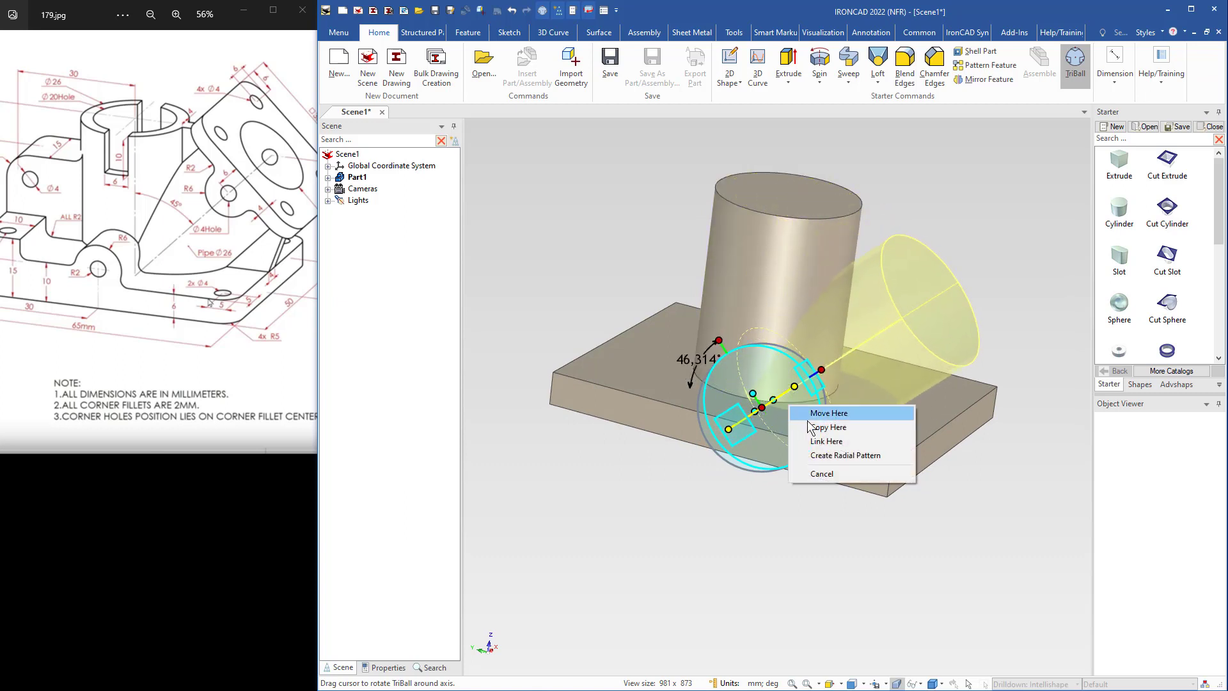
left_click(826, 426)
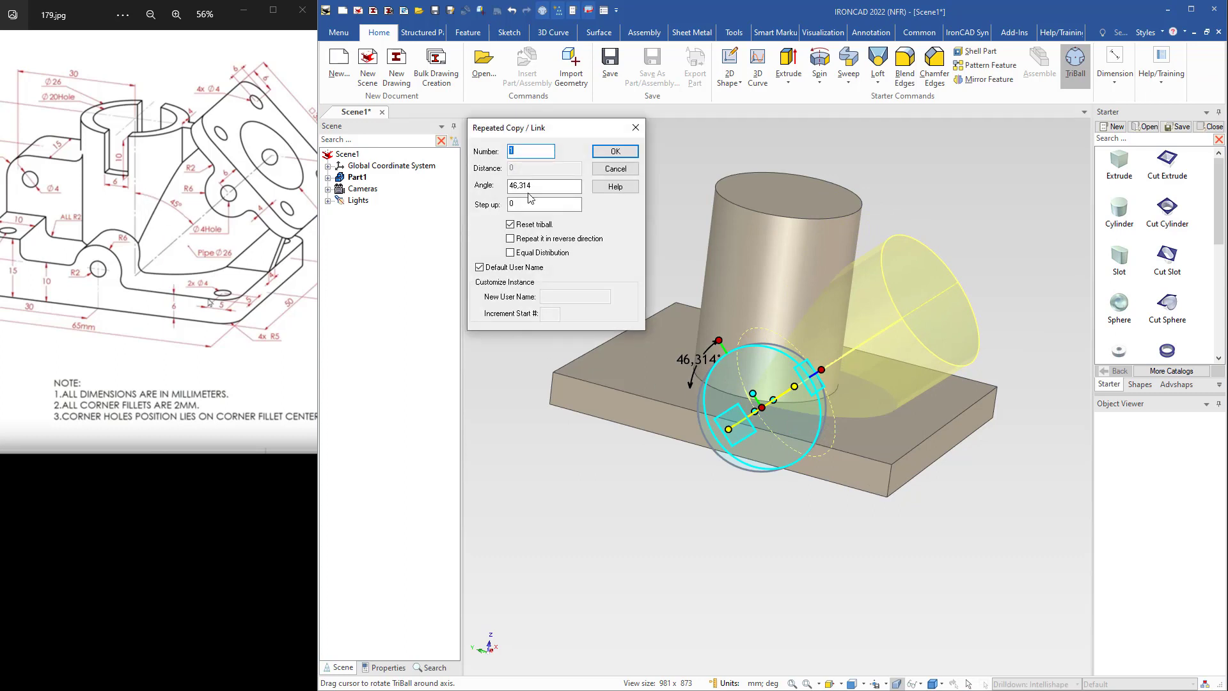
key("Tab")
key("Return")
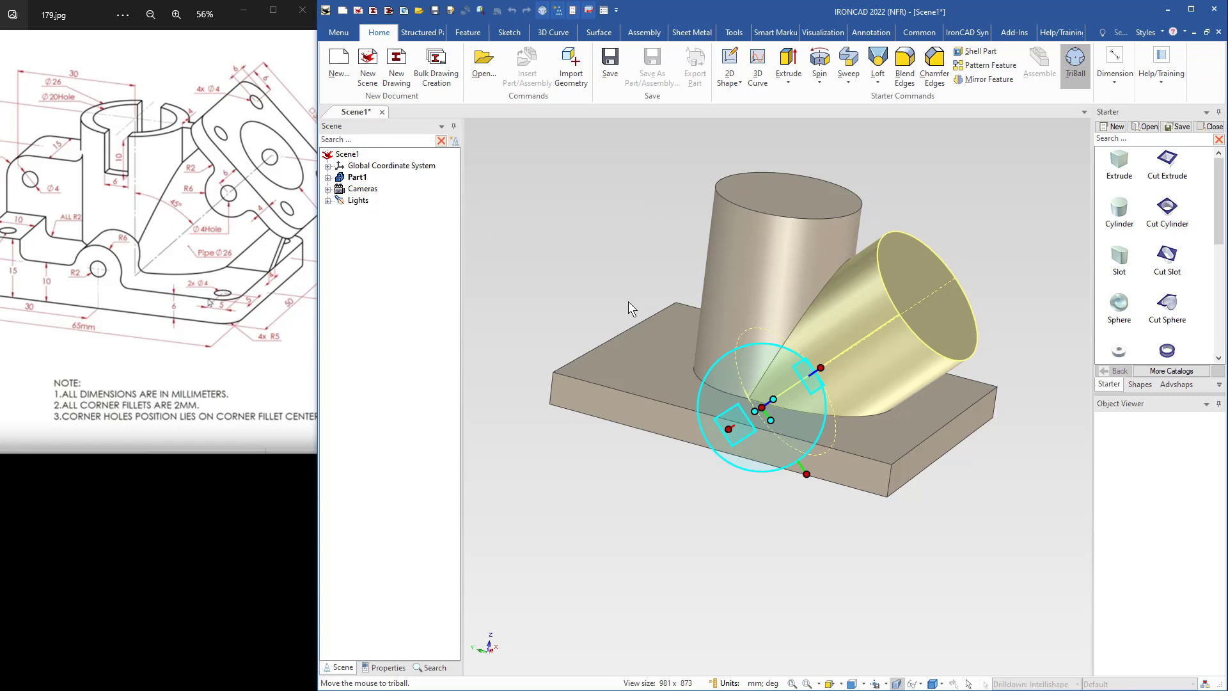
key("F10")
Shorten the inclined cylinder from its lower end to about 22 mm and extrude that end backward to the base plate's top surface.
middle_click_drag(868, 366, 785, 401)
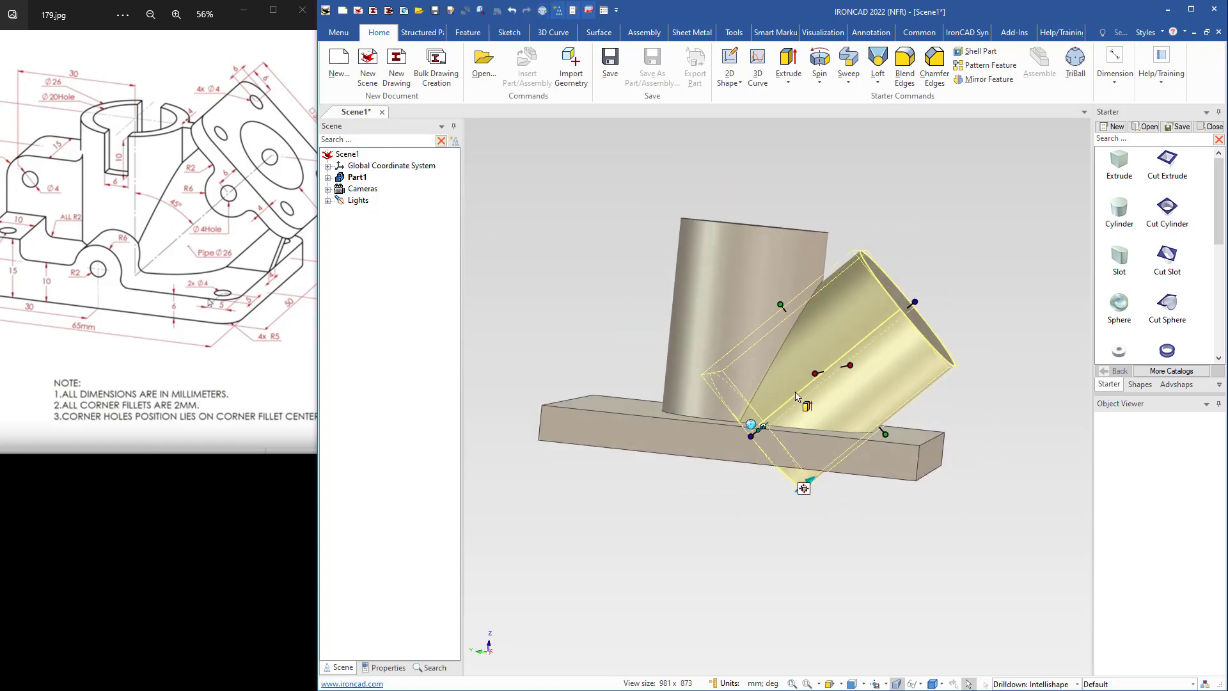
left_click_drag(755, 432, 789, 372)
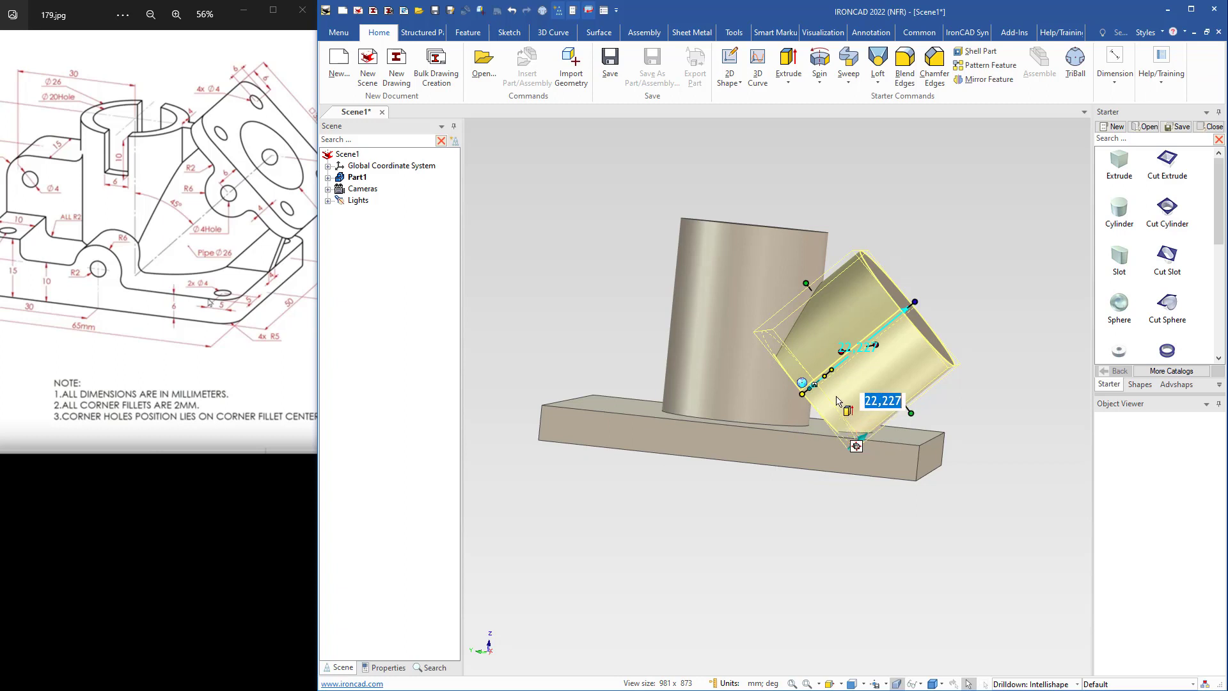
right_click(836, 399)
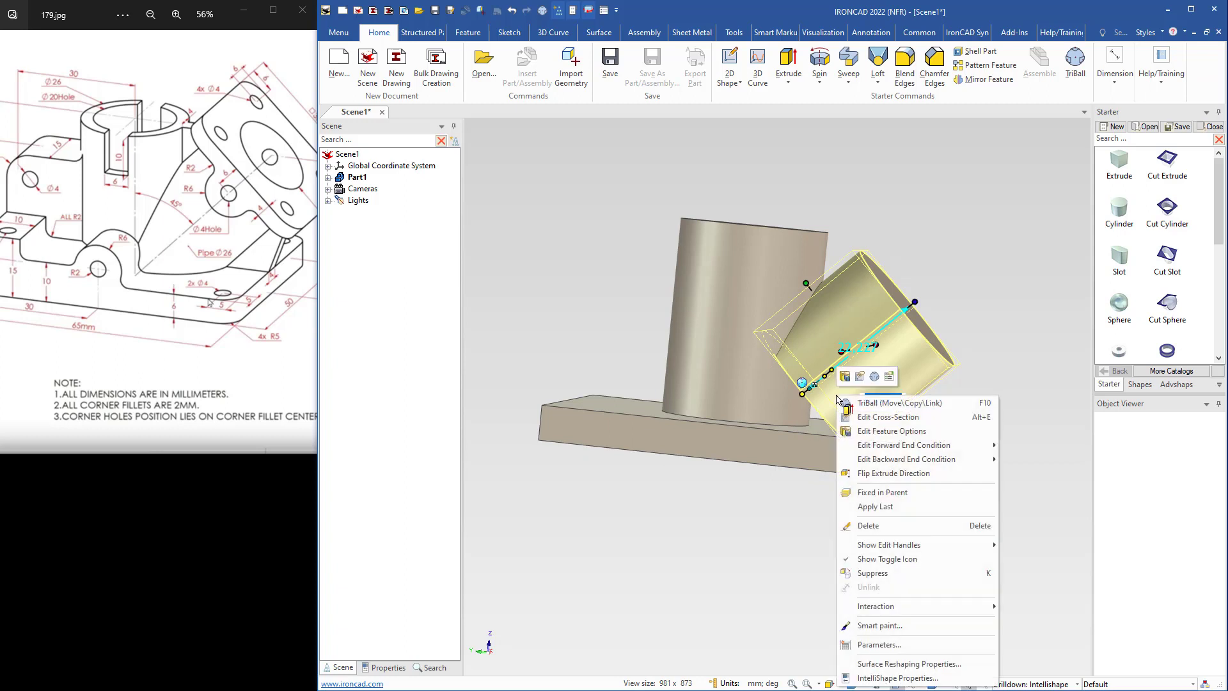
mouse_move(885, 464)
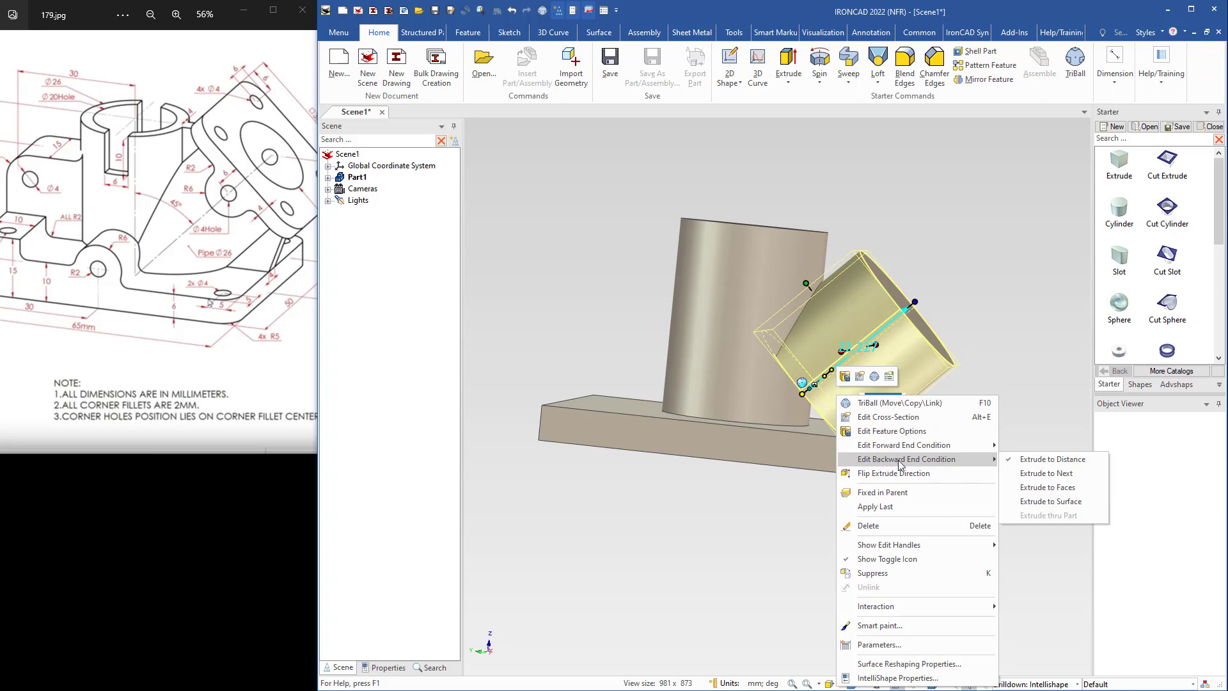
left_click(1030, 502)
middle_click_drag(752, 409, 742, 442)
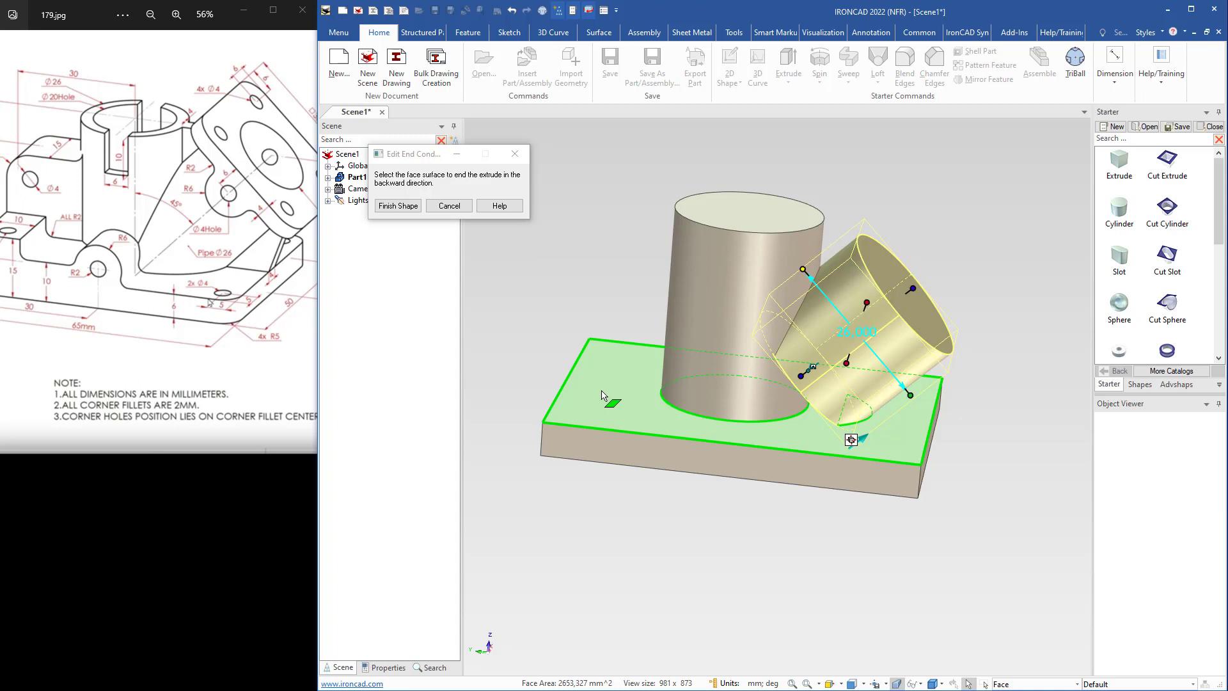
left_click(396, 206)
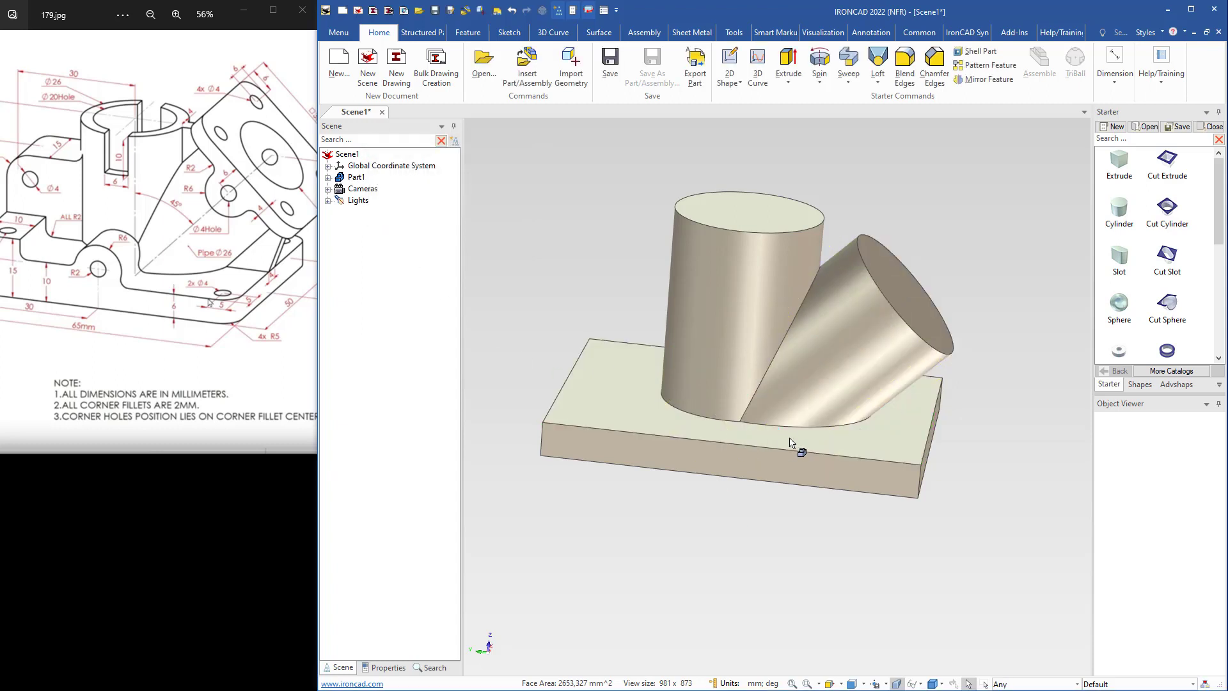
Start a 2D sketch on the Y-Z plane, continuing without changing the drawing grid or view.
mouse_move(801, 451)
middle_mouse_down()
mouse_move(797, 324)
mouse_move(781, 411)
mouse_move(720, 417)
middle_mouse_up()
left_click_drag(243, 221, 113, 227)
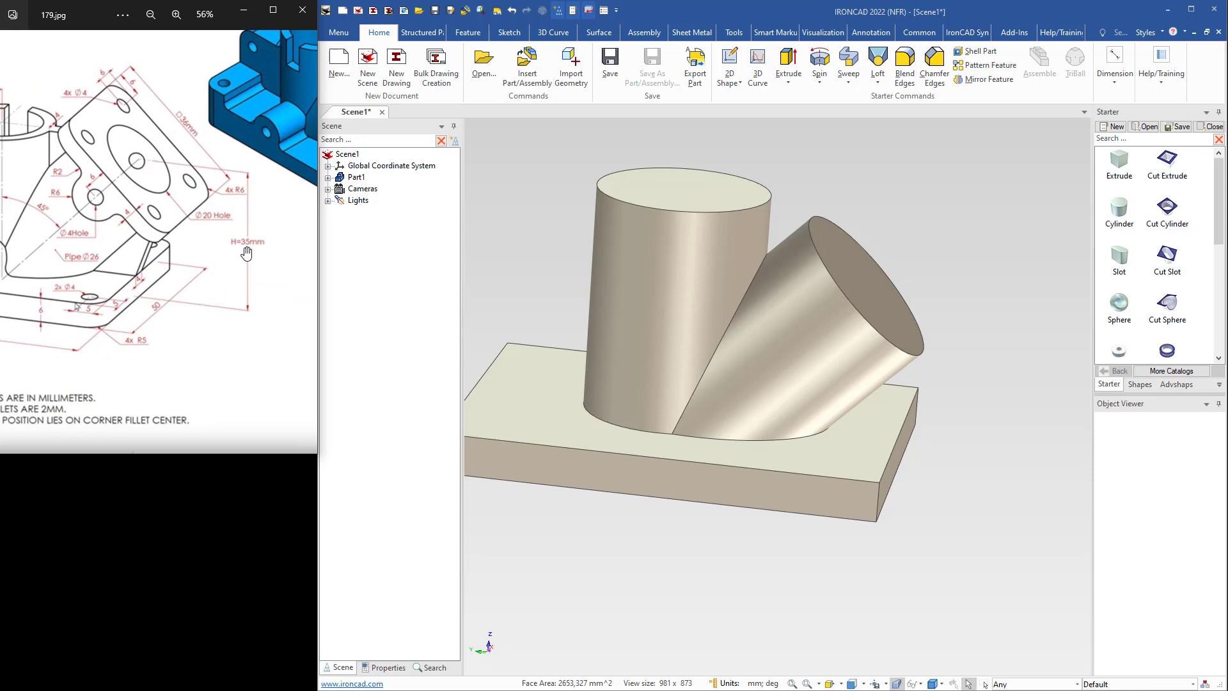
middle_click_drag(765, 387, 661, 275)
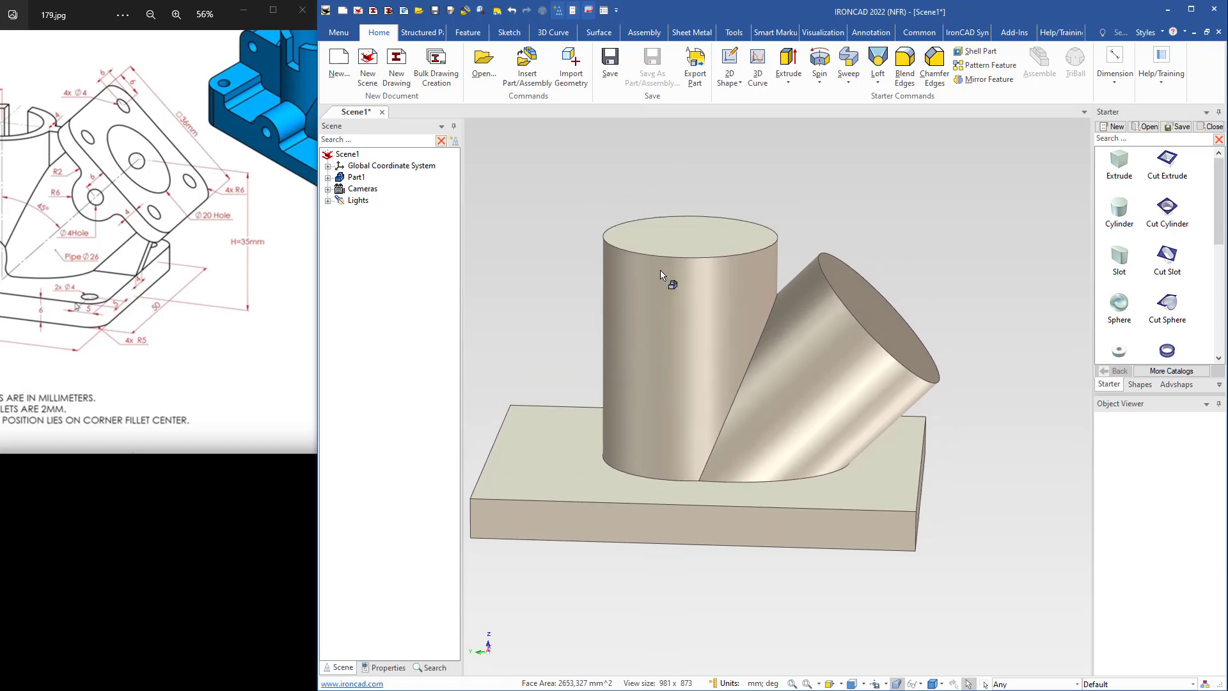
left_click(510, 32)
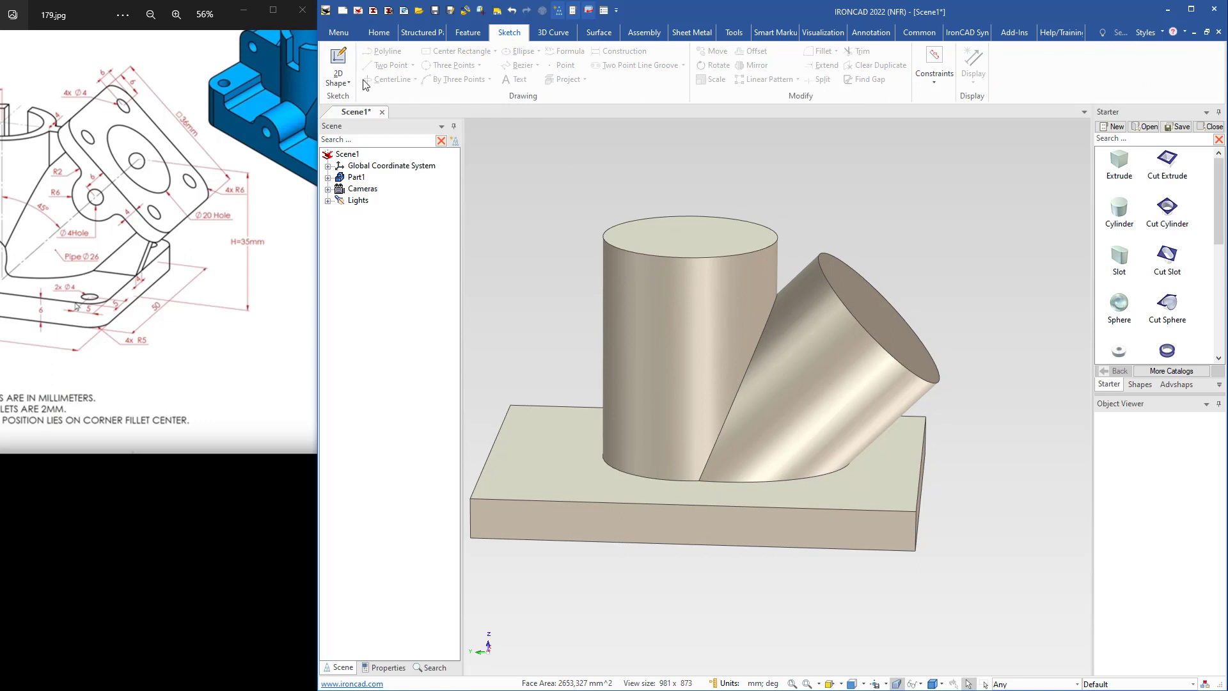
left_click(346, 85)
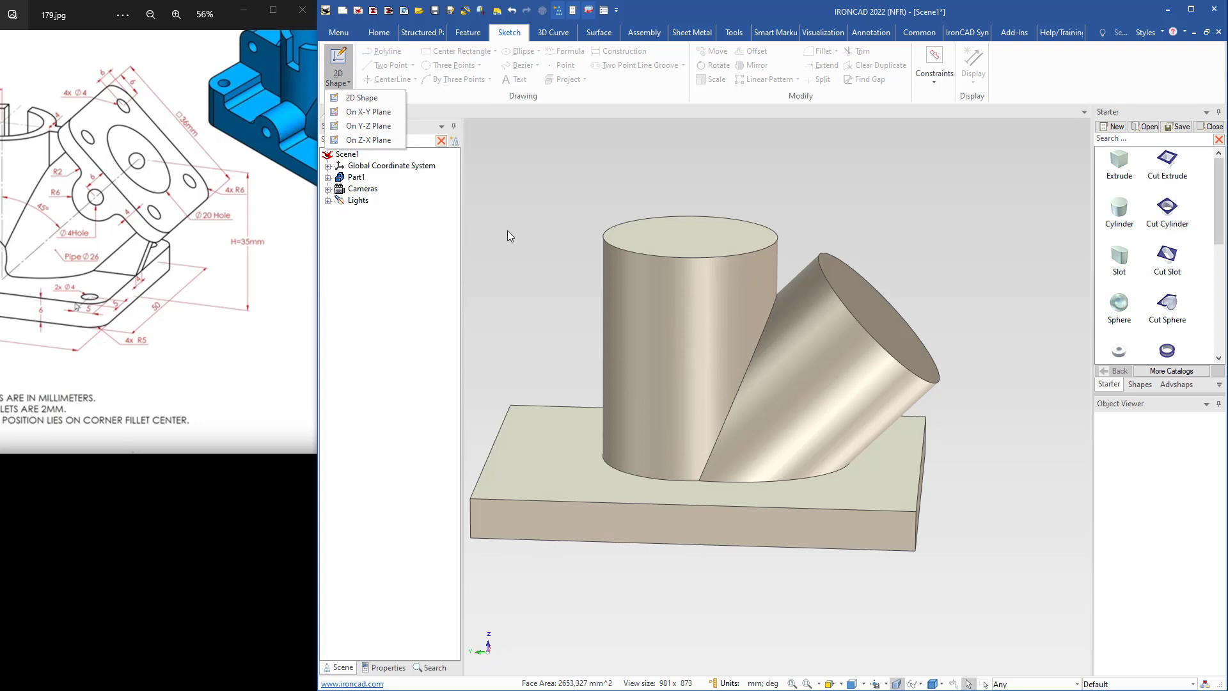
left_click(359, 128)
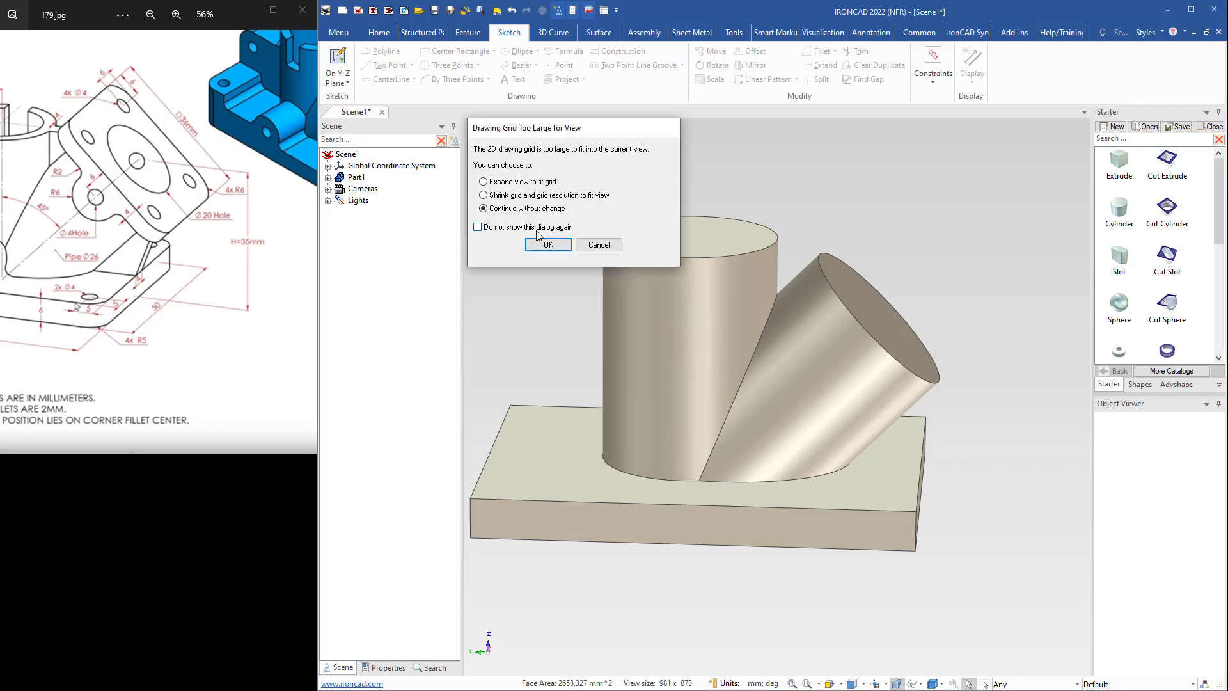
left_click(548, 245)
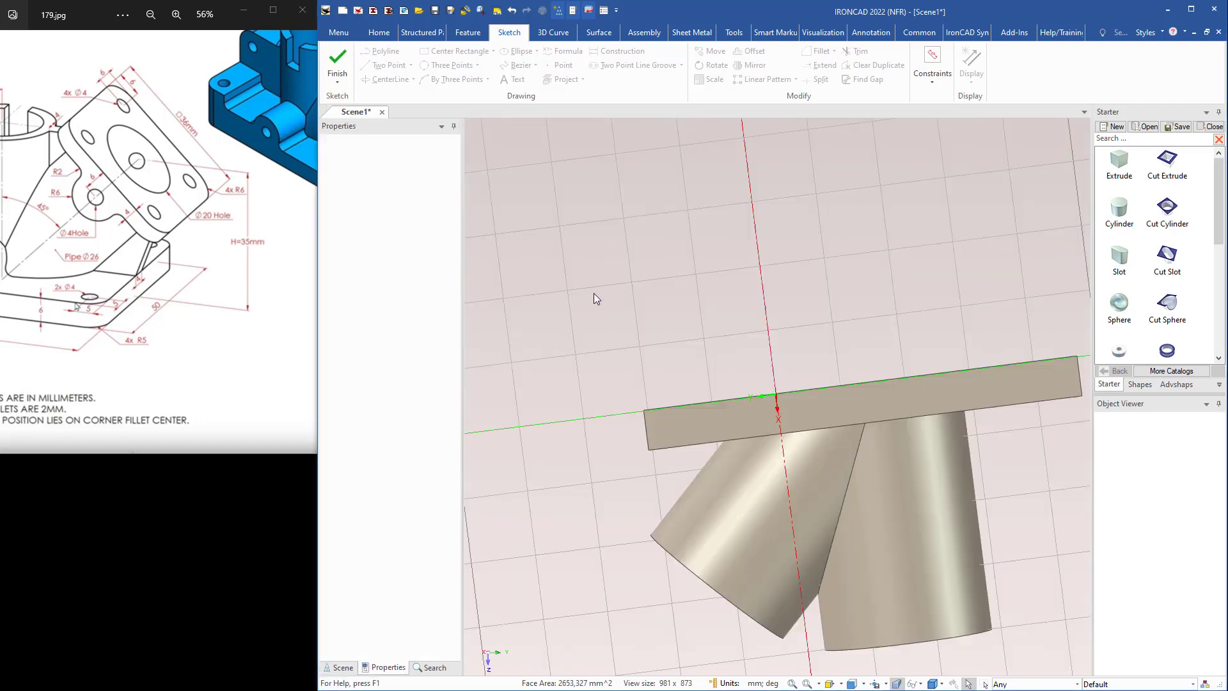
Move the sketch origin with the TriBall to the vertical cylinder's center point.
mouse_move(861, 465)
middle_mouse_down()
mouse_move(841, 468)
mouse_move(766, 388)
middle_mouse_up()
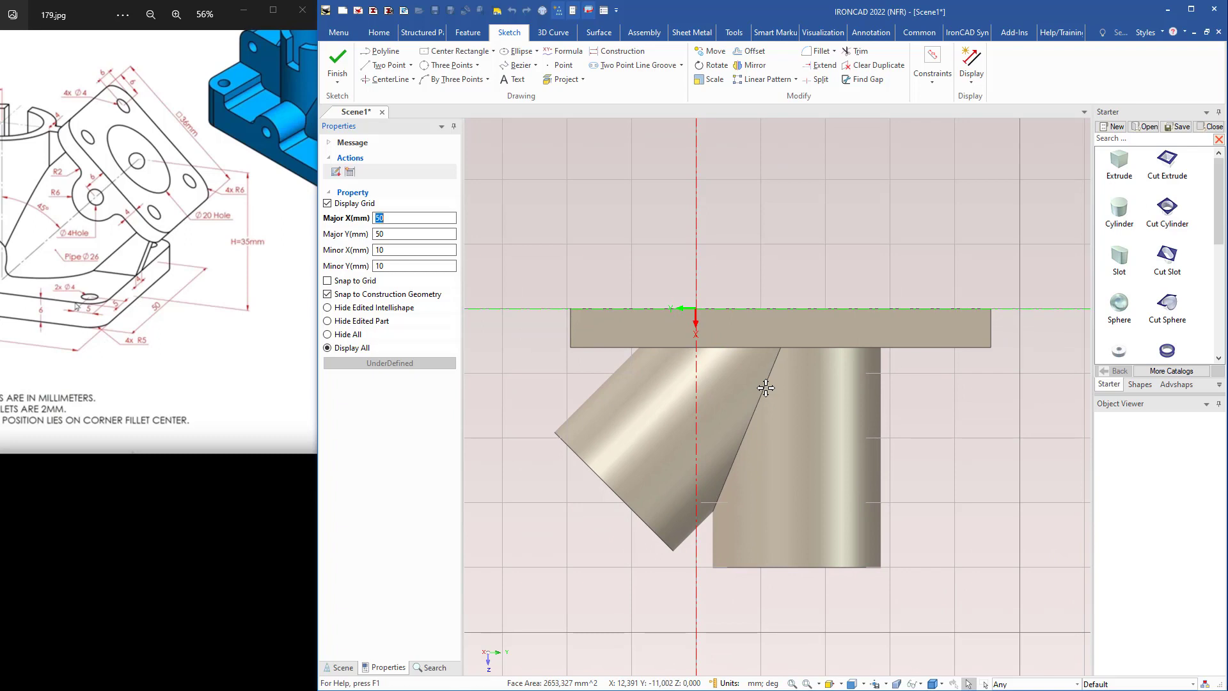
key("alt+Right")
key("alt+Right")
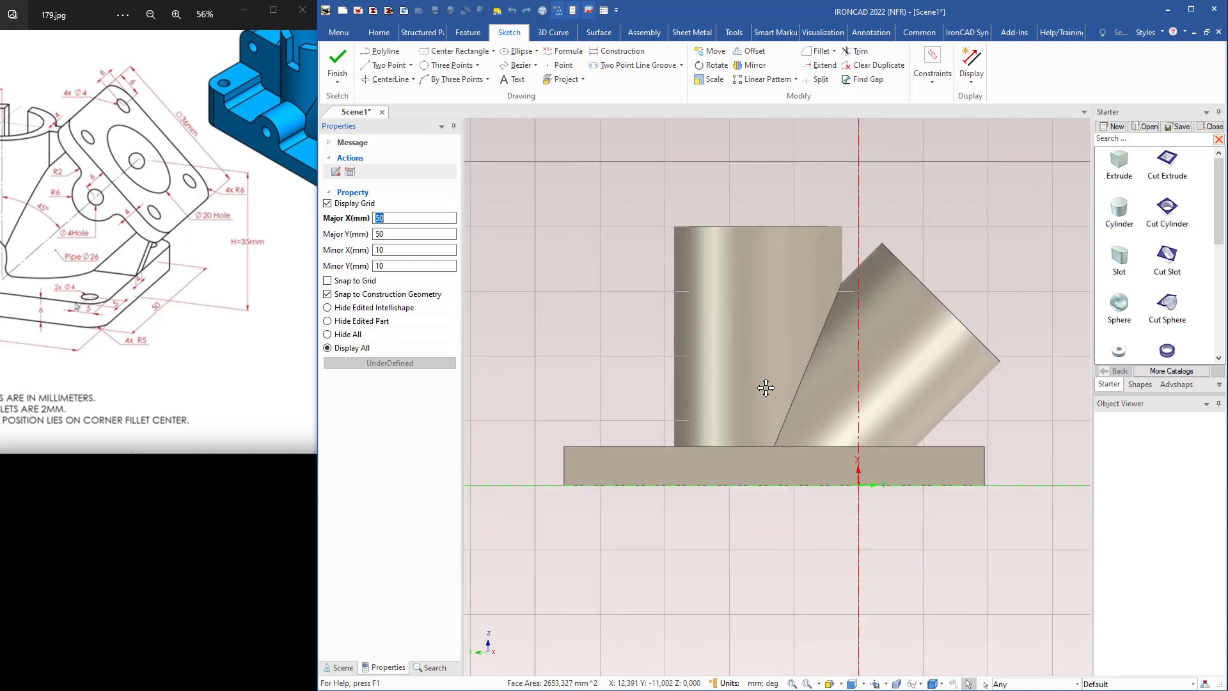
middle_click_drag(776, 424, 718, 392)
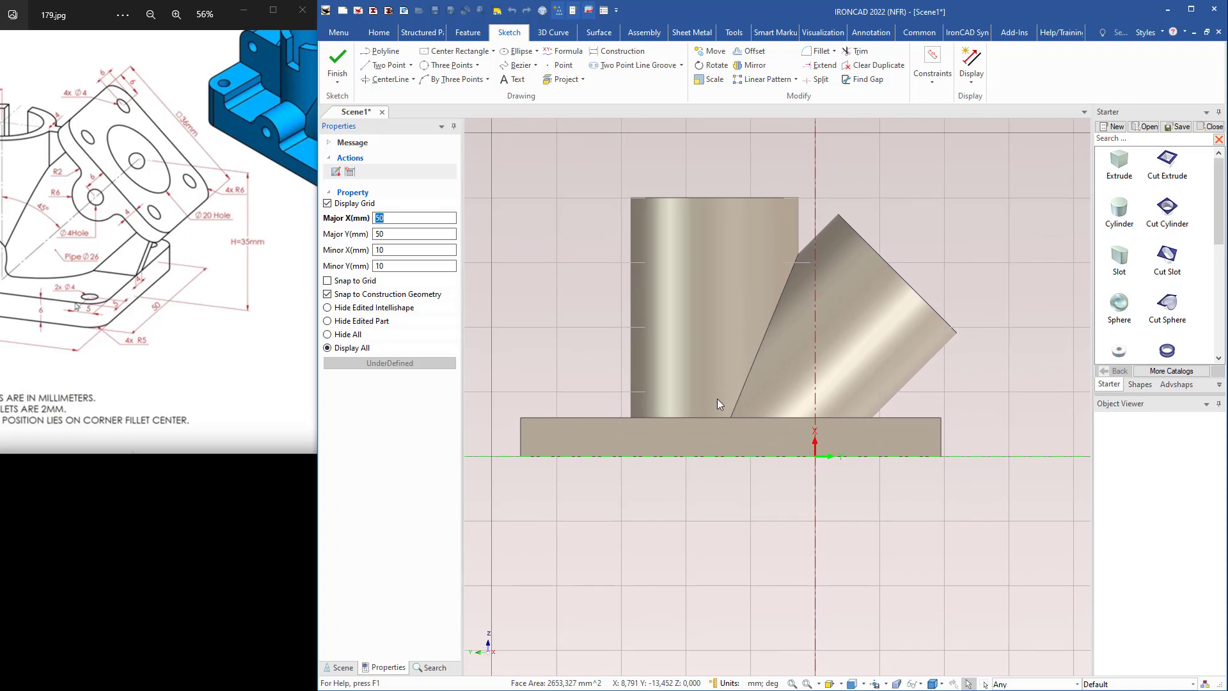
middle_click_drag(703, 404, 721, 436)
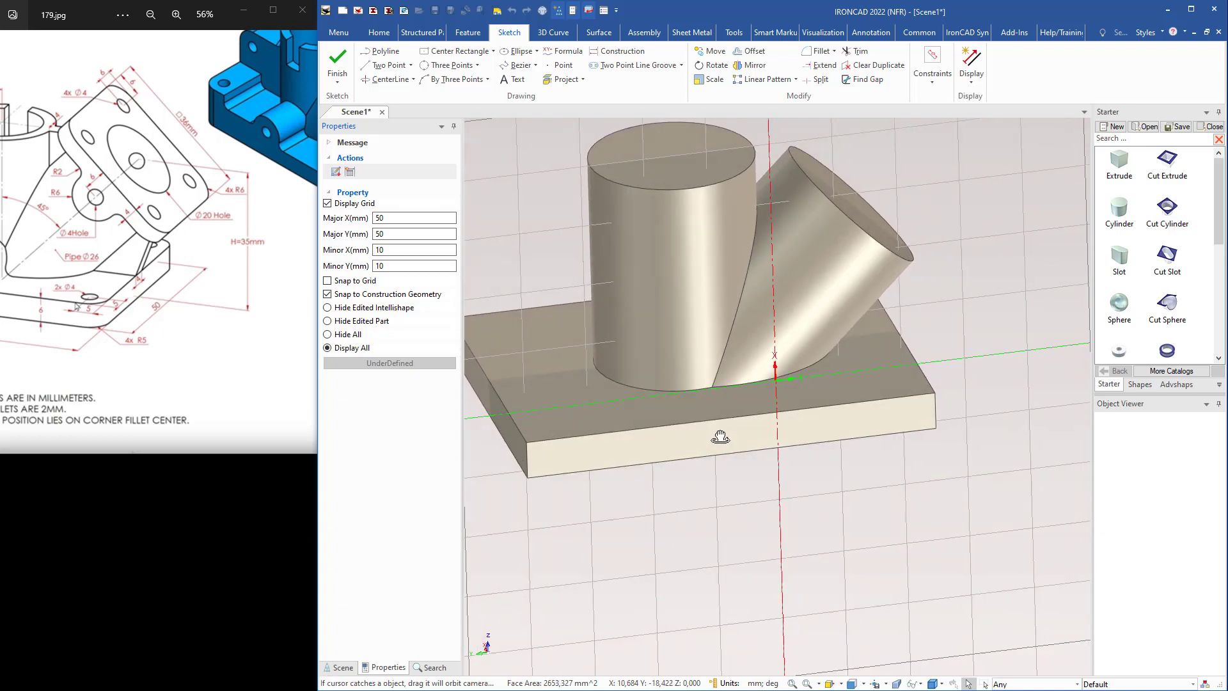
key("F10")
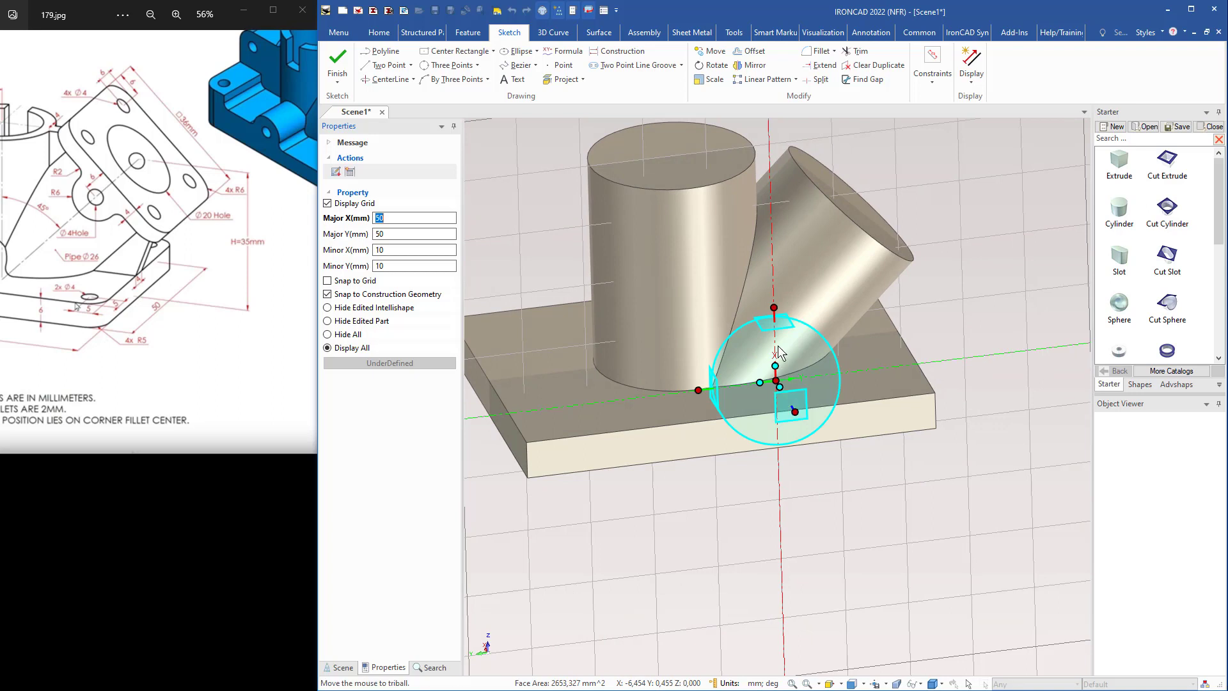
right_click(767, 327)
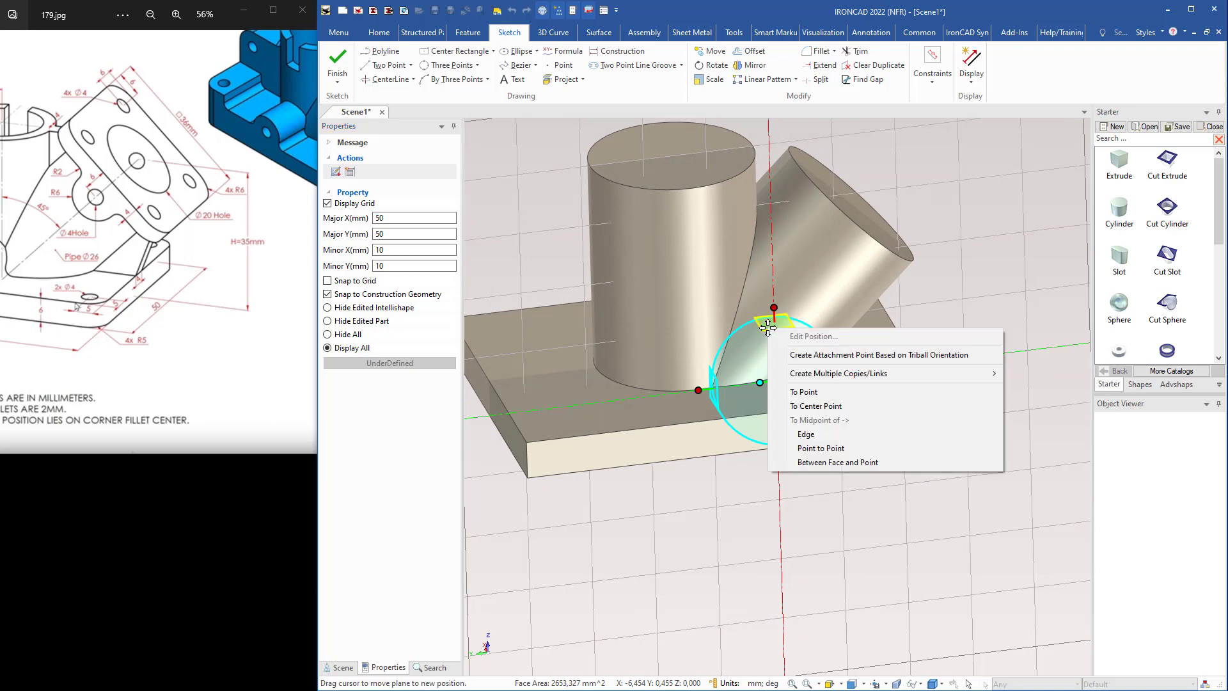
left_click(804, 407)
left_click(665, 264)
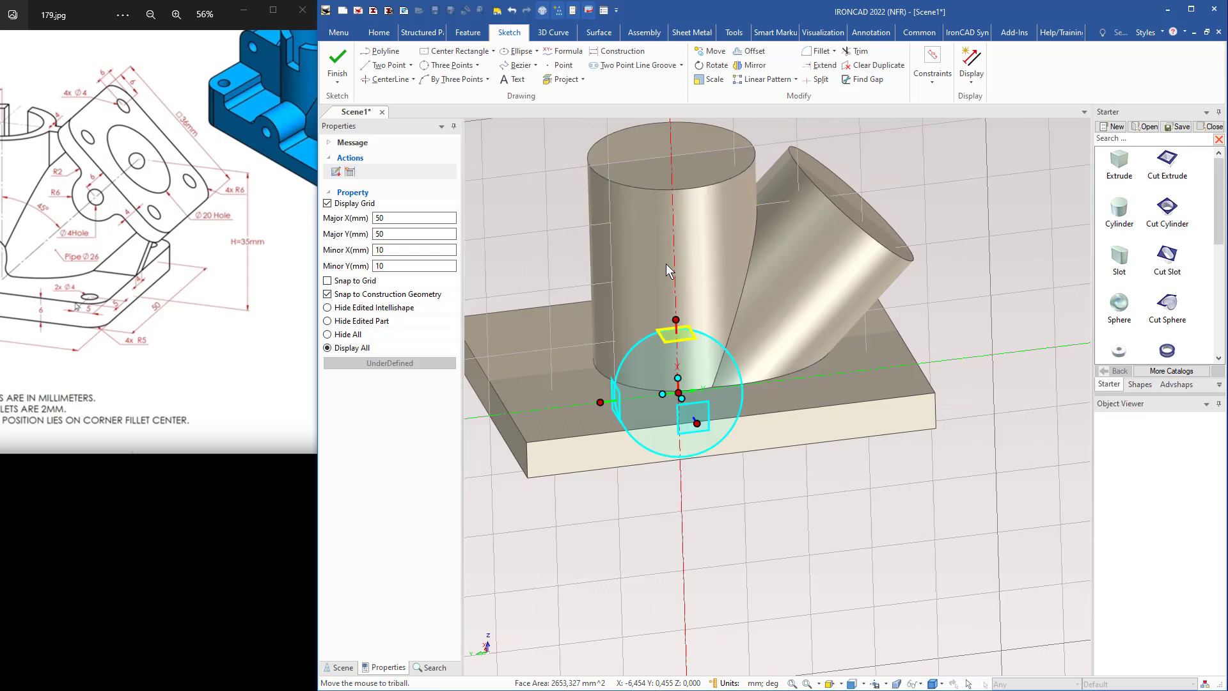
key("F10")
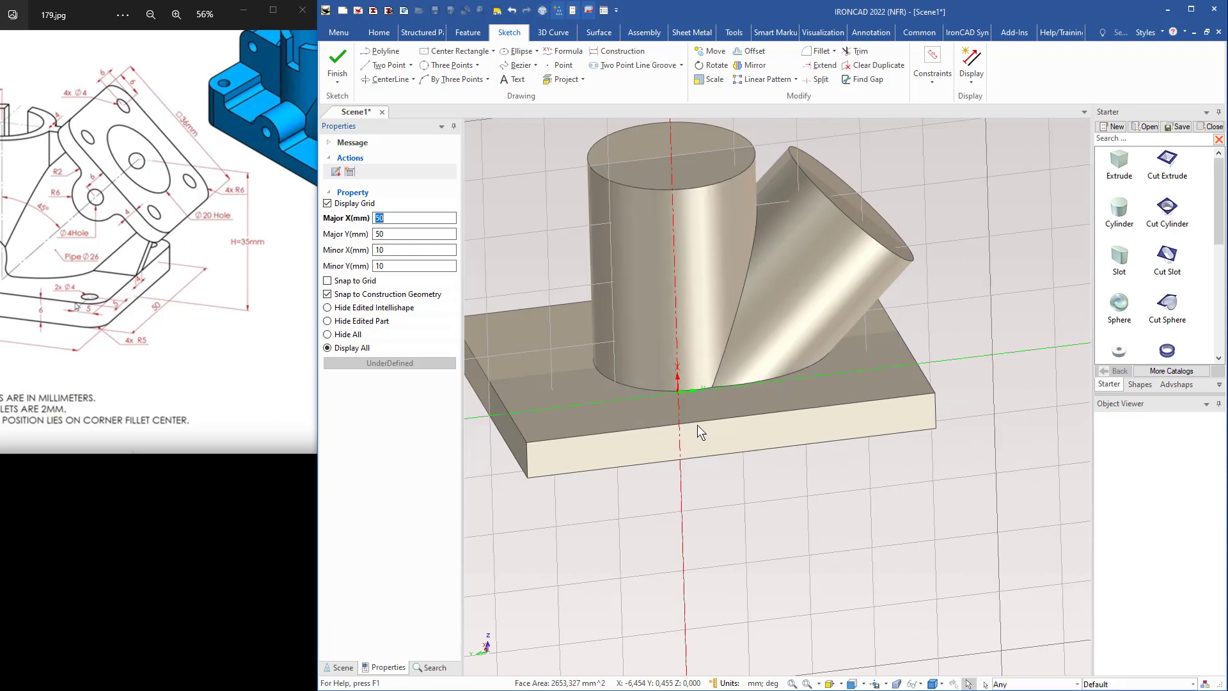
Draw a two-point line about 54 mm long from the sketch origin diagonally up through the inclined cylinder.
key("F7")
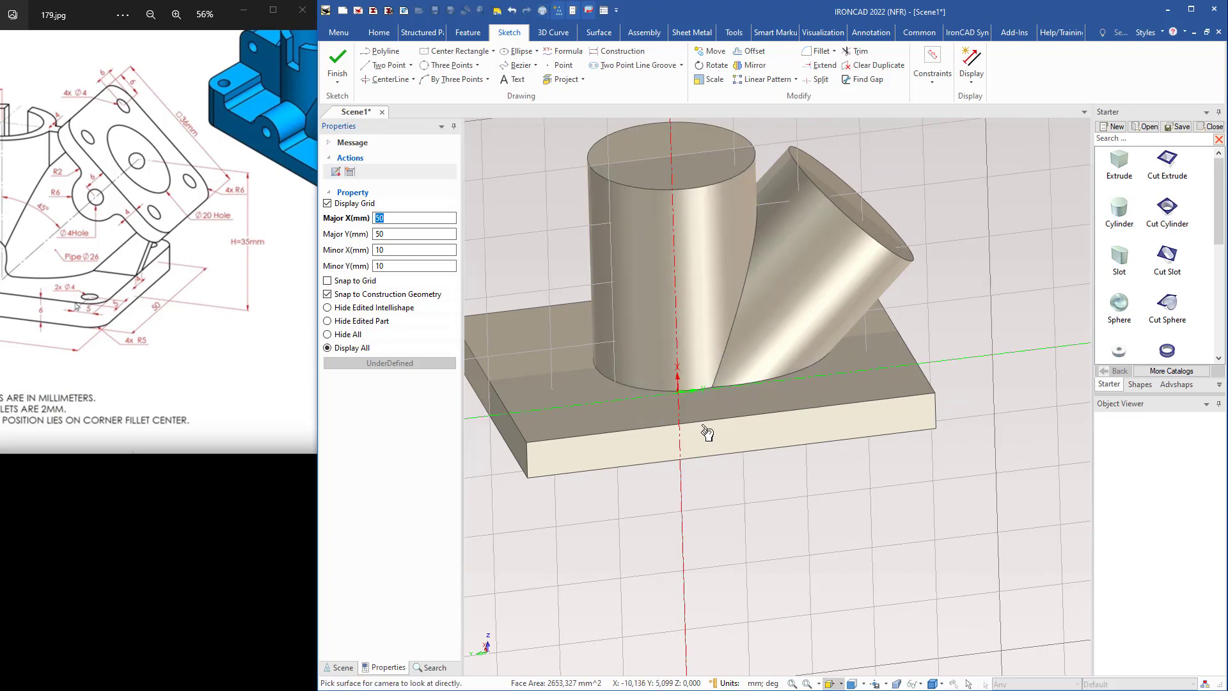
left_click(696, 376)
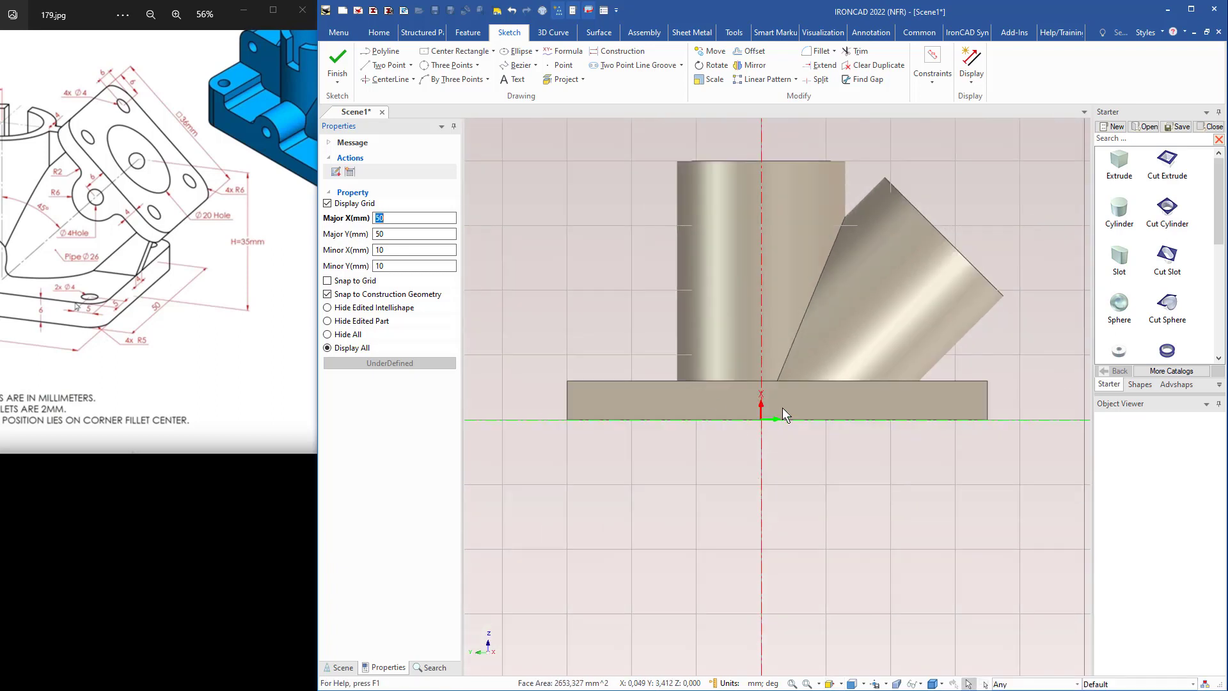
right_click(782, 409)
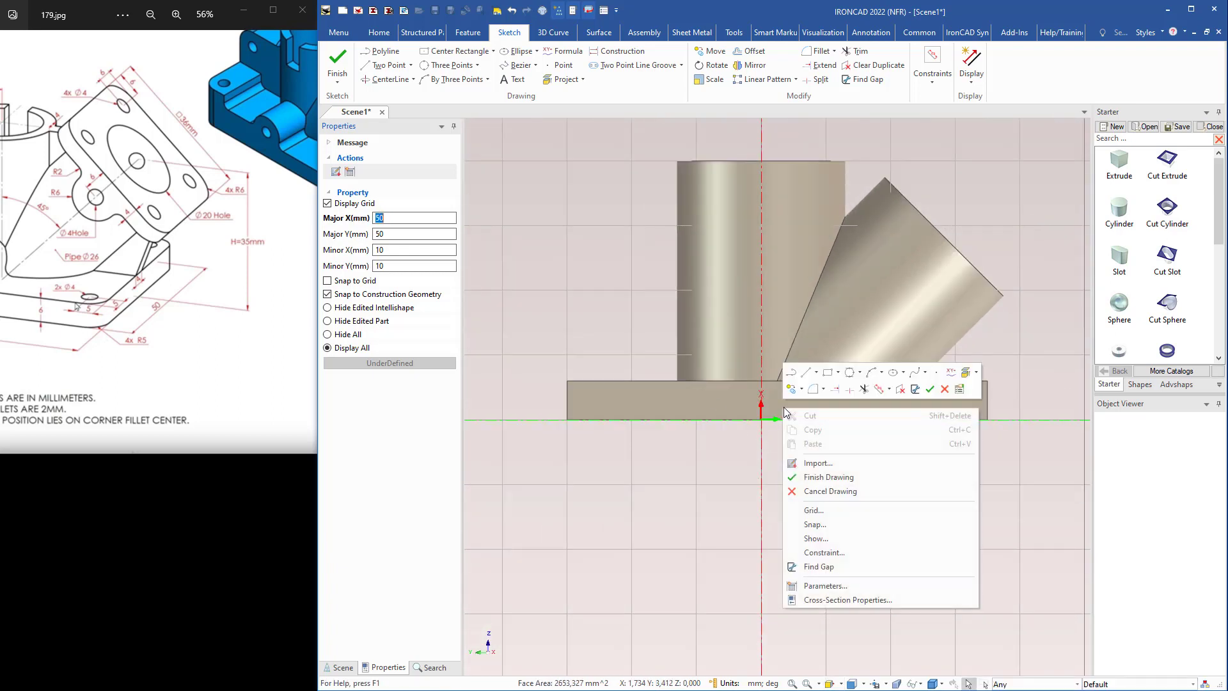
left_click(806, 374)
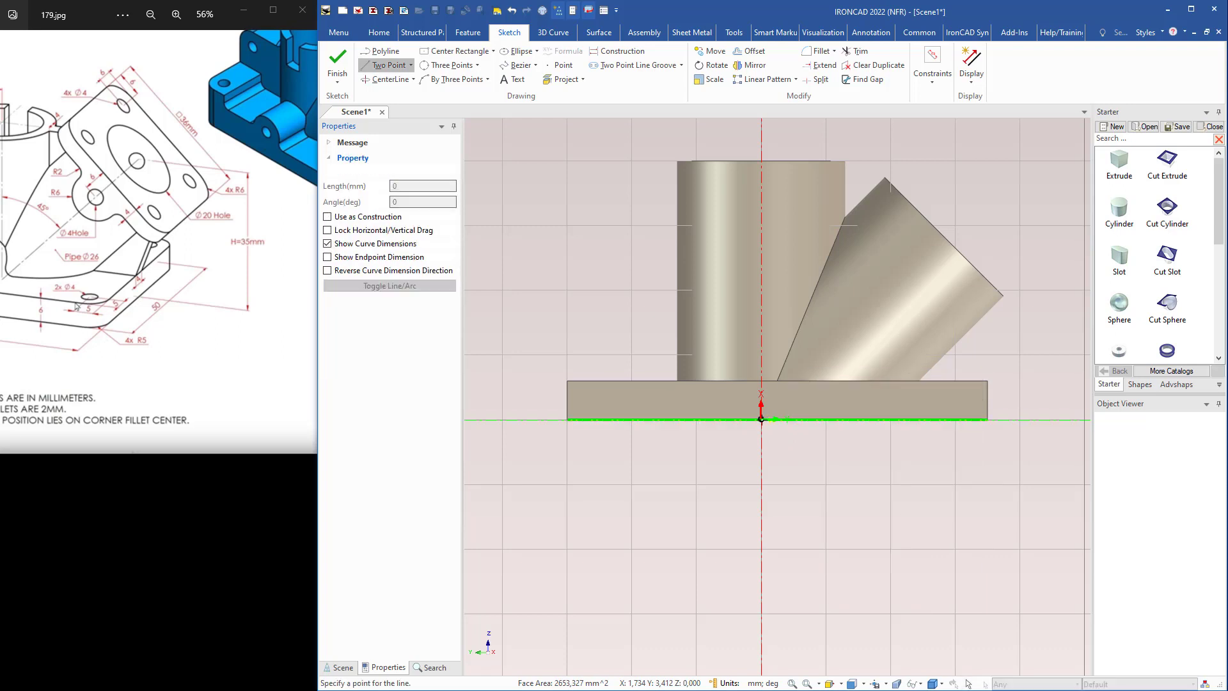
left_click(760, 419)
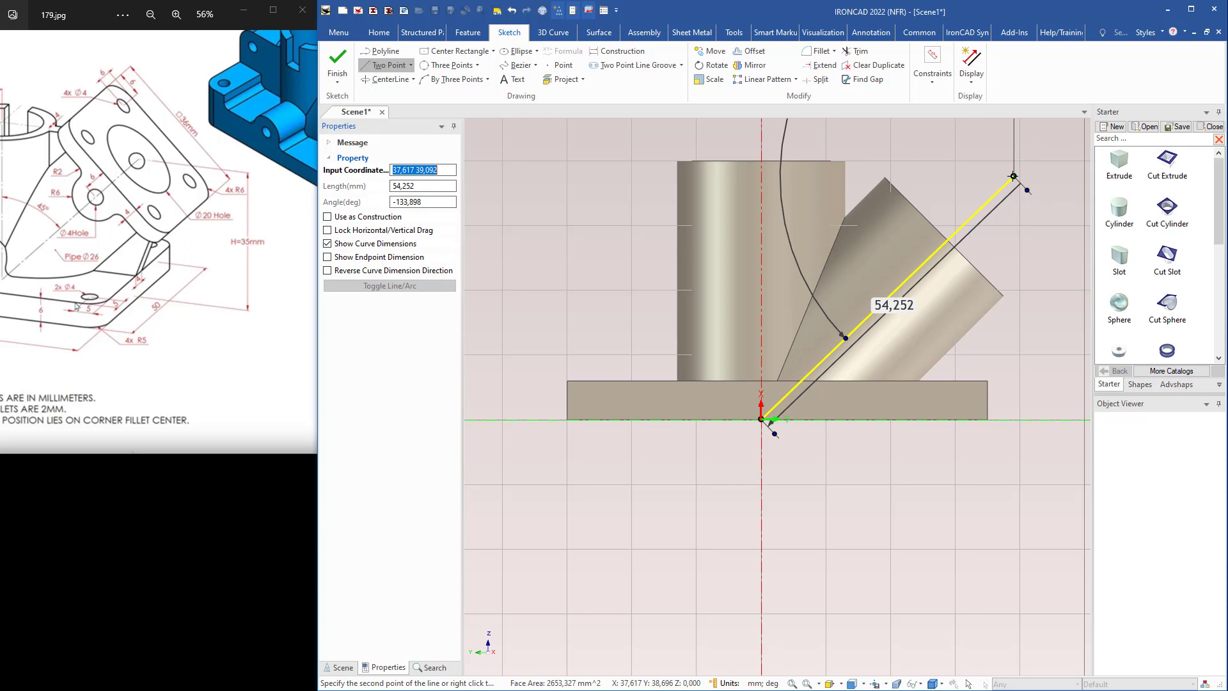
left_click(1013, 176)
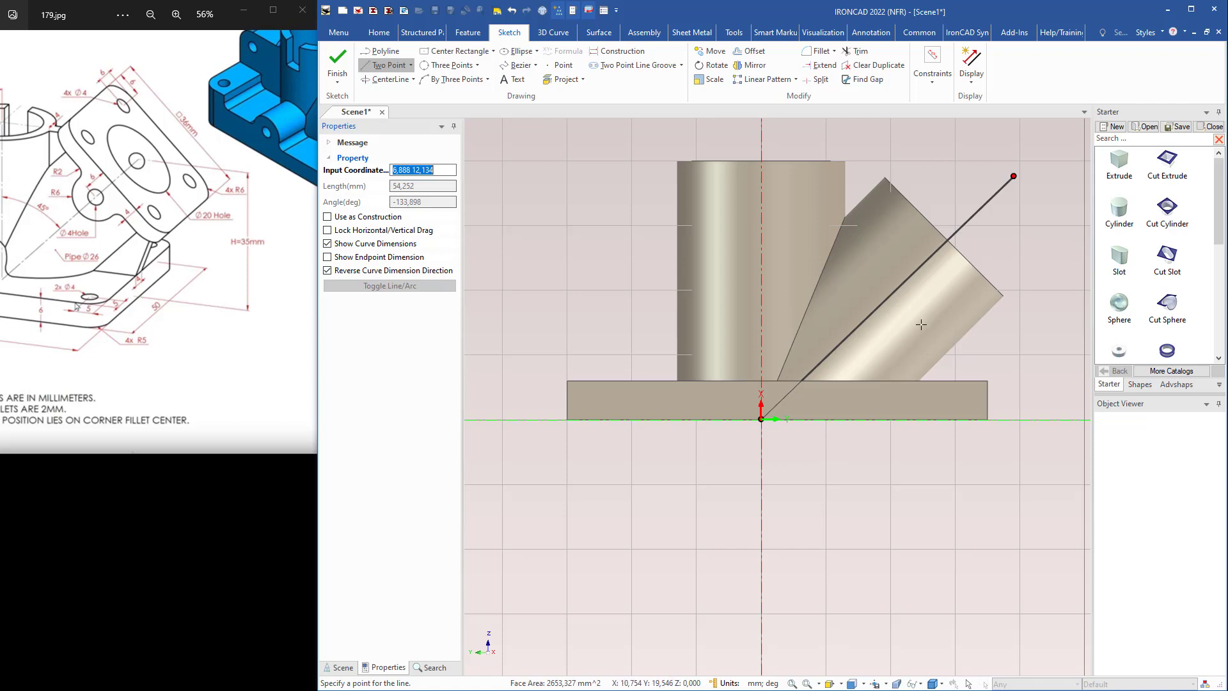
key("Escape")
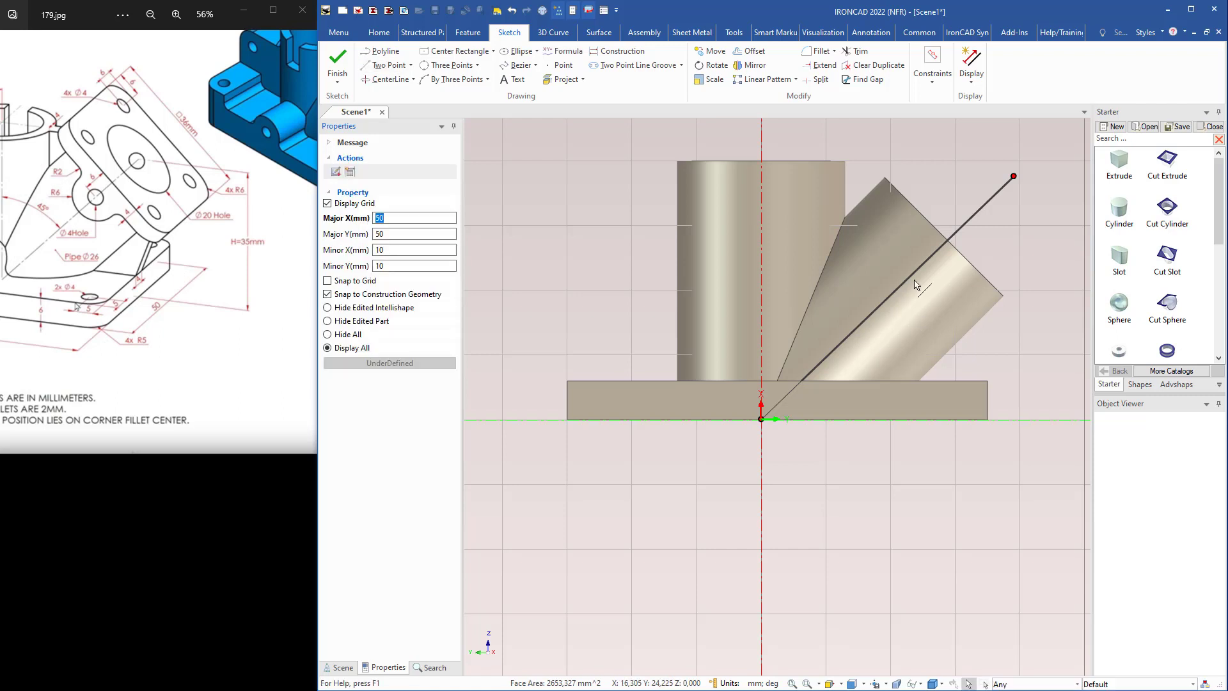
Set the diagonal line's angle to 45° from the vertical axis.
left_click(943, 248)
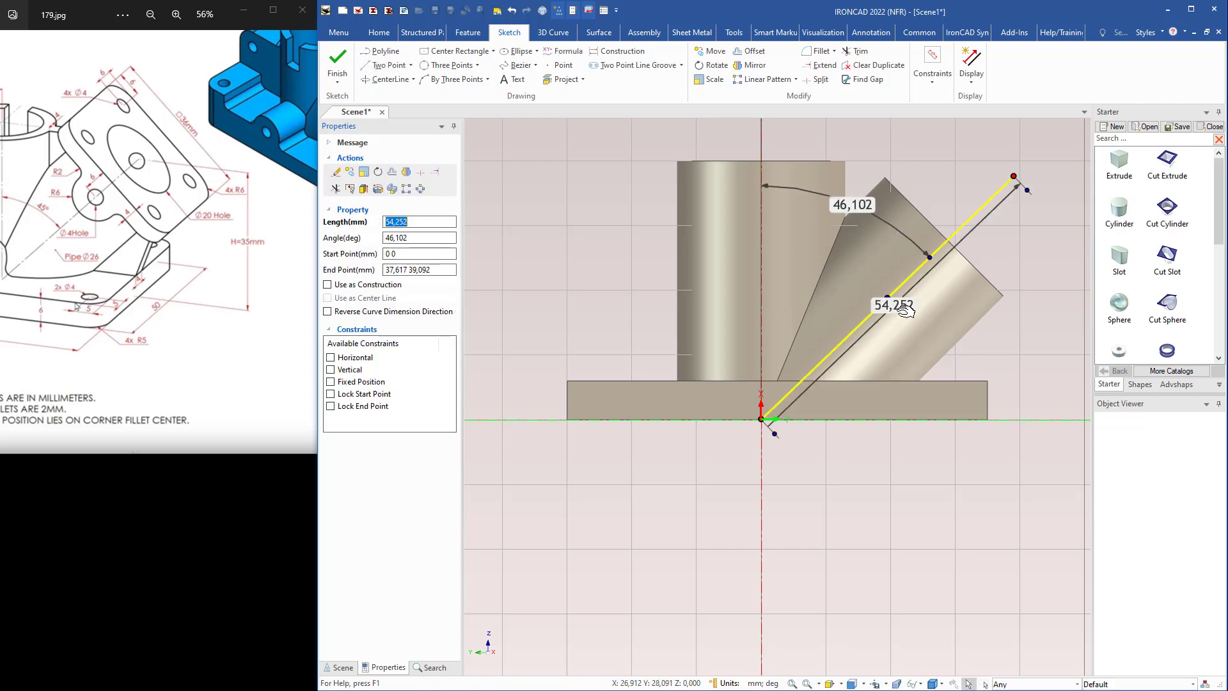
double_click(844, 204)
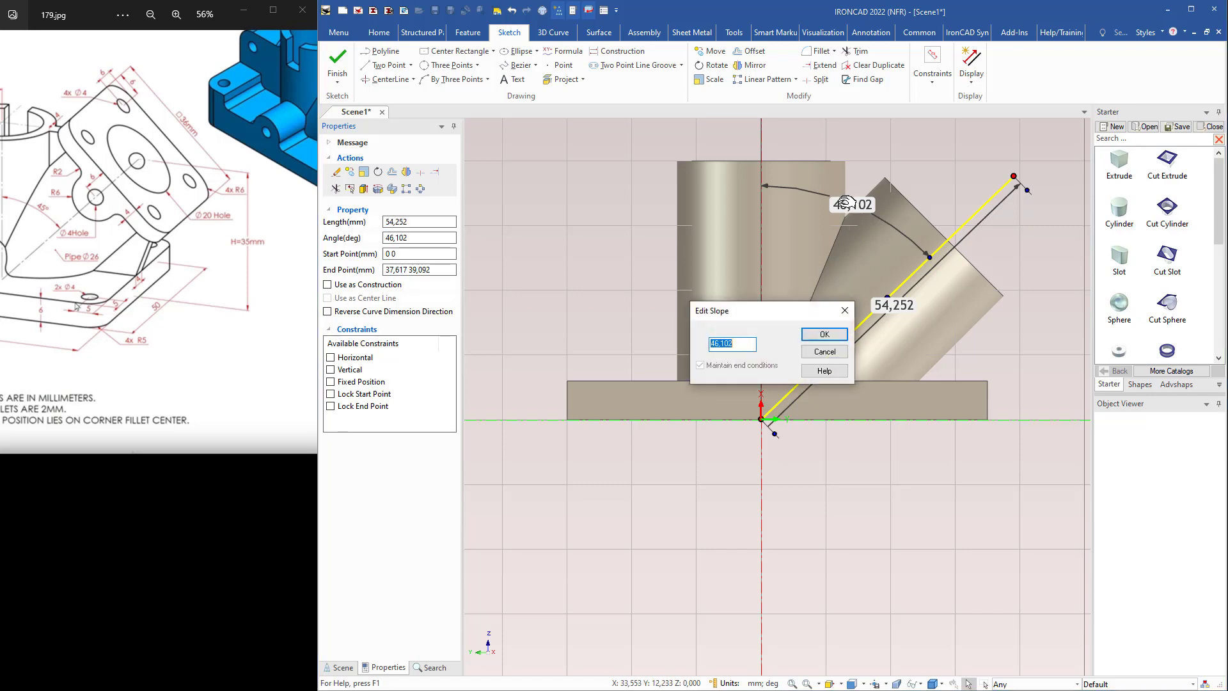
type("45")
key("Return")
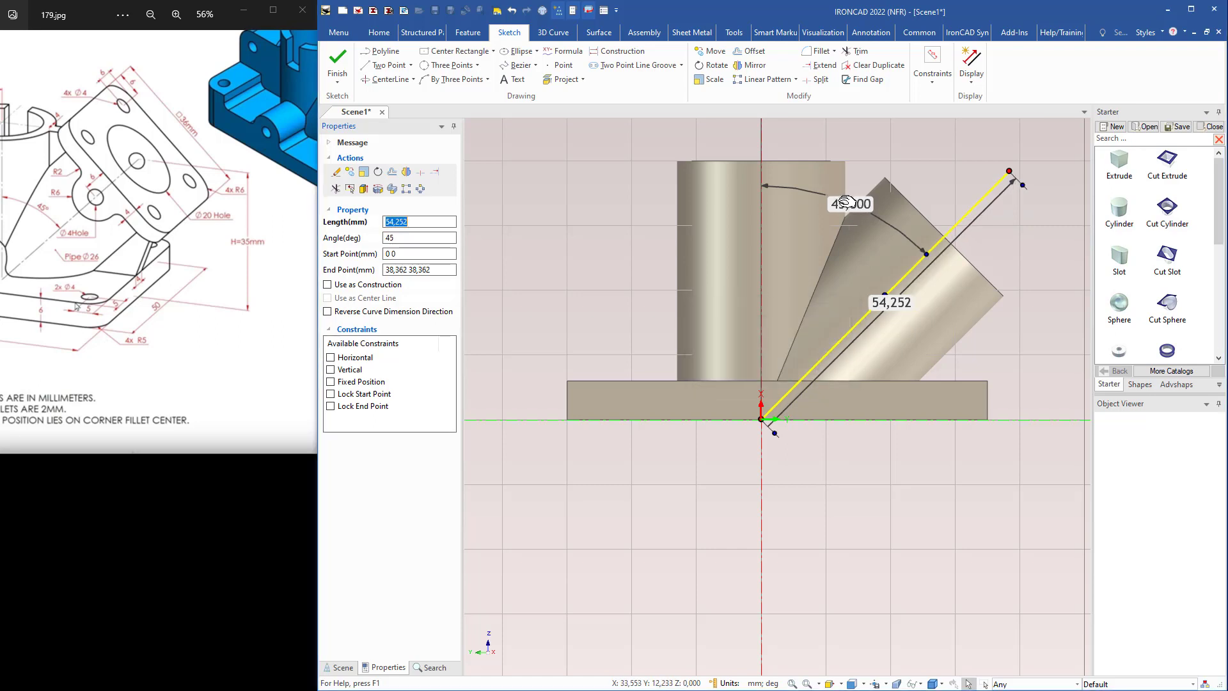
Draw a vertical polyline segment 35 mm long upward from the horizontal axis, beyond the end of the base plate.
middle_click_drag(921, 313, 740, 323)
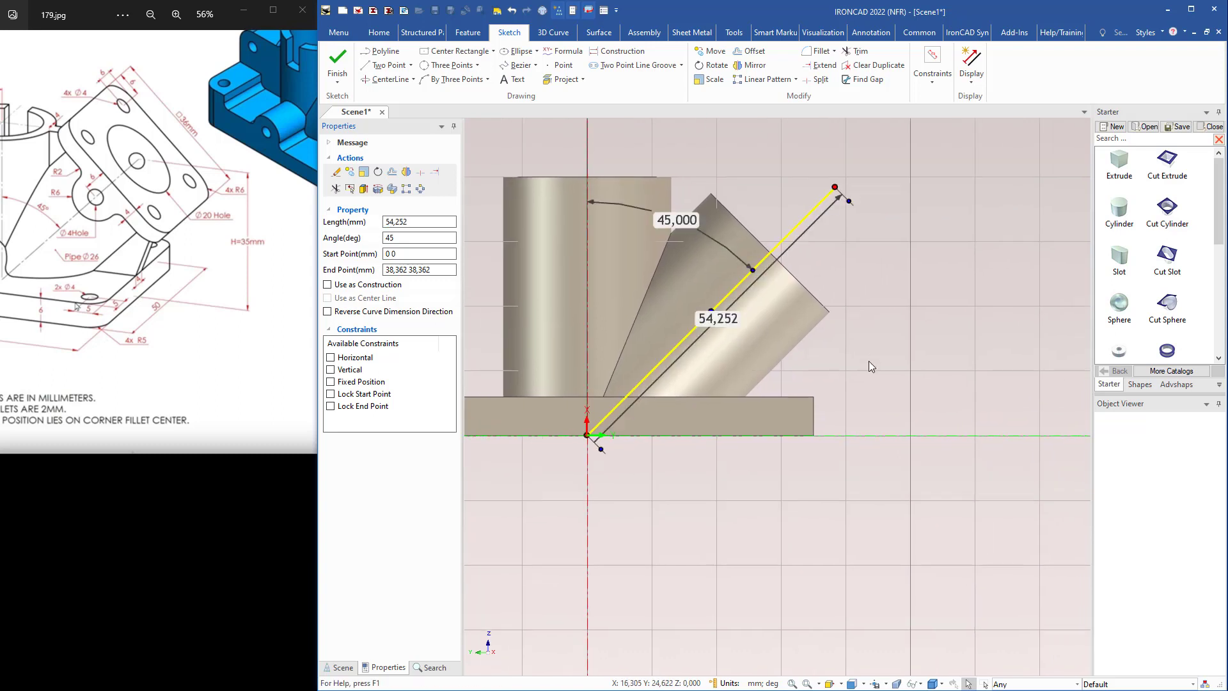
right_click(876, 332)
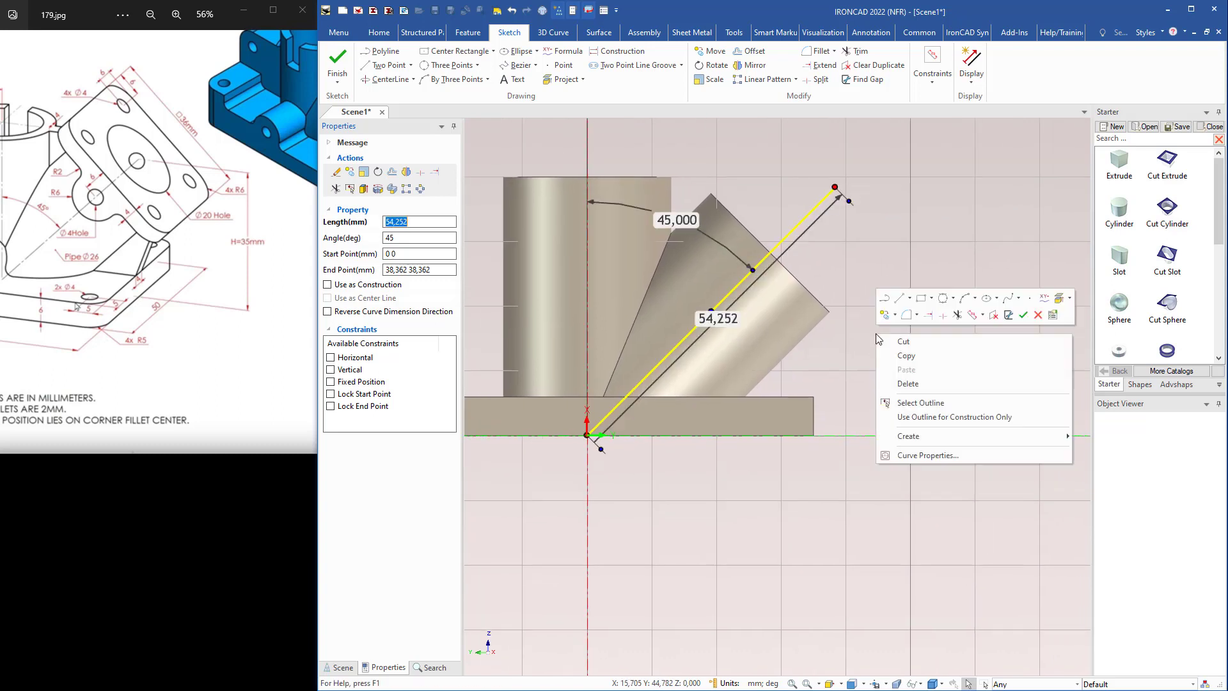
left_click(885, 298)
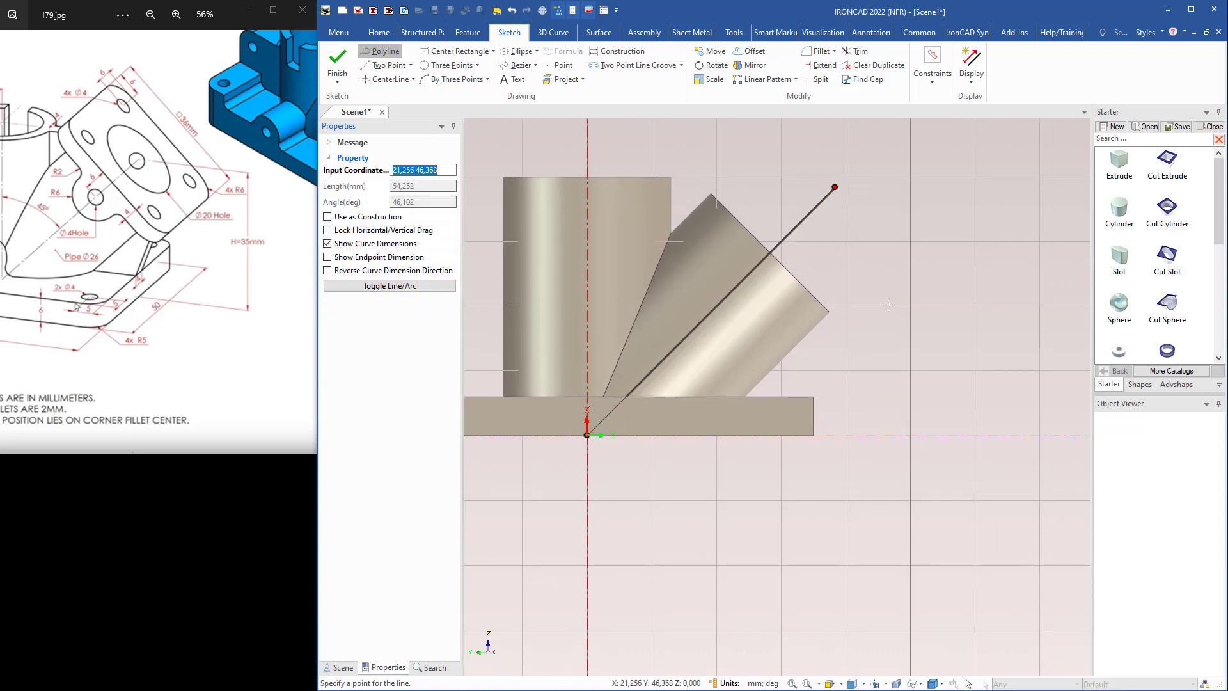
left_click(943, 435)
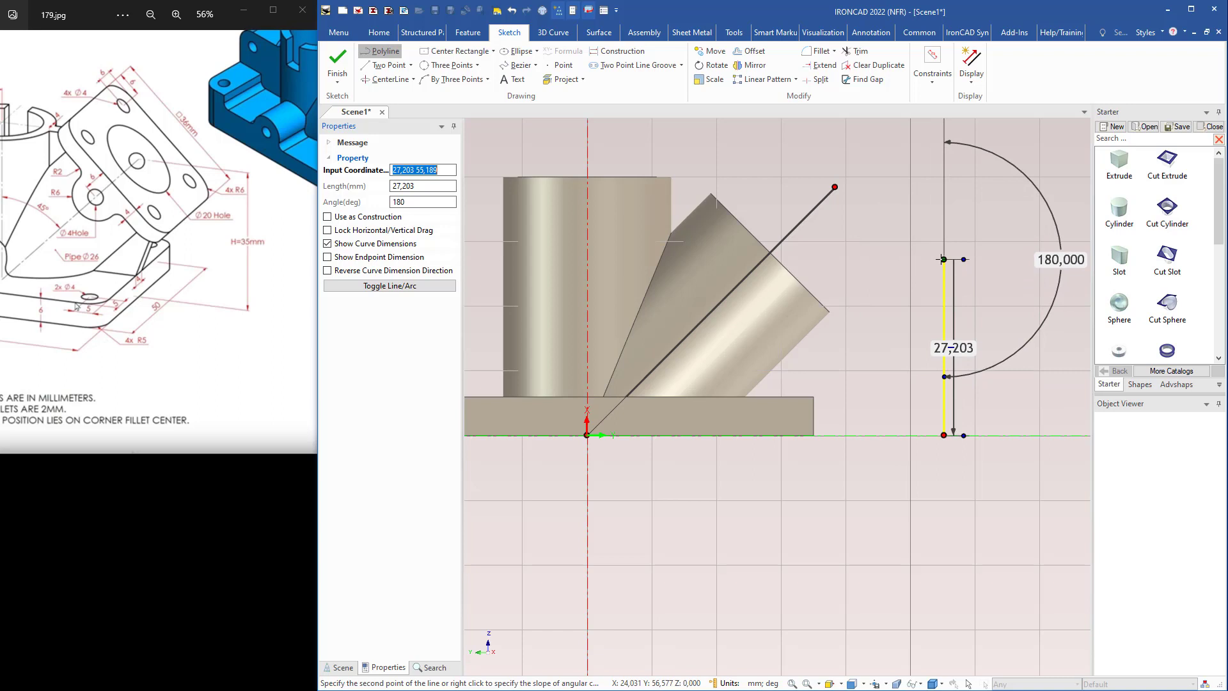
right_click(943, 259)
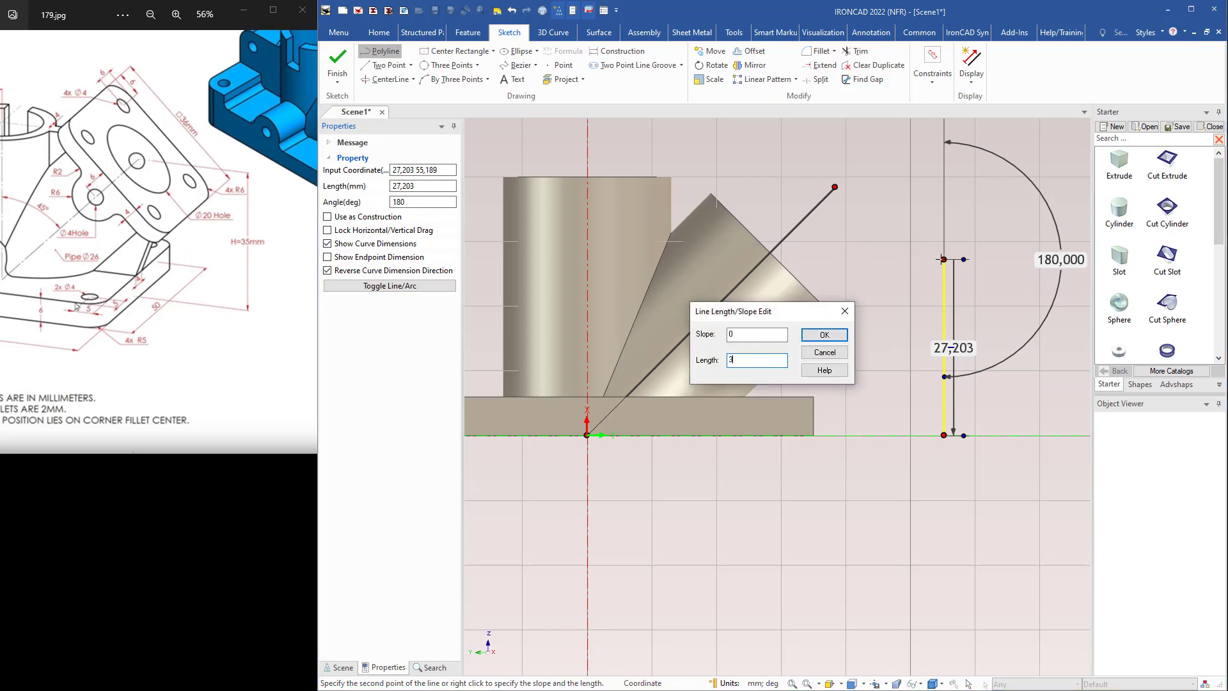
key("Return")
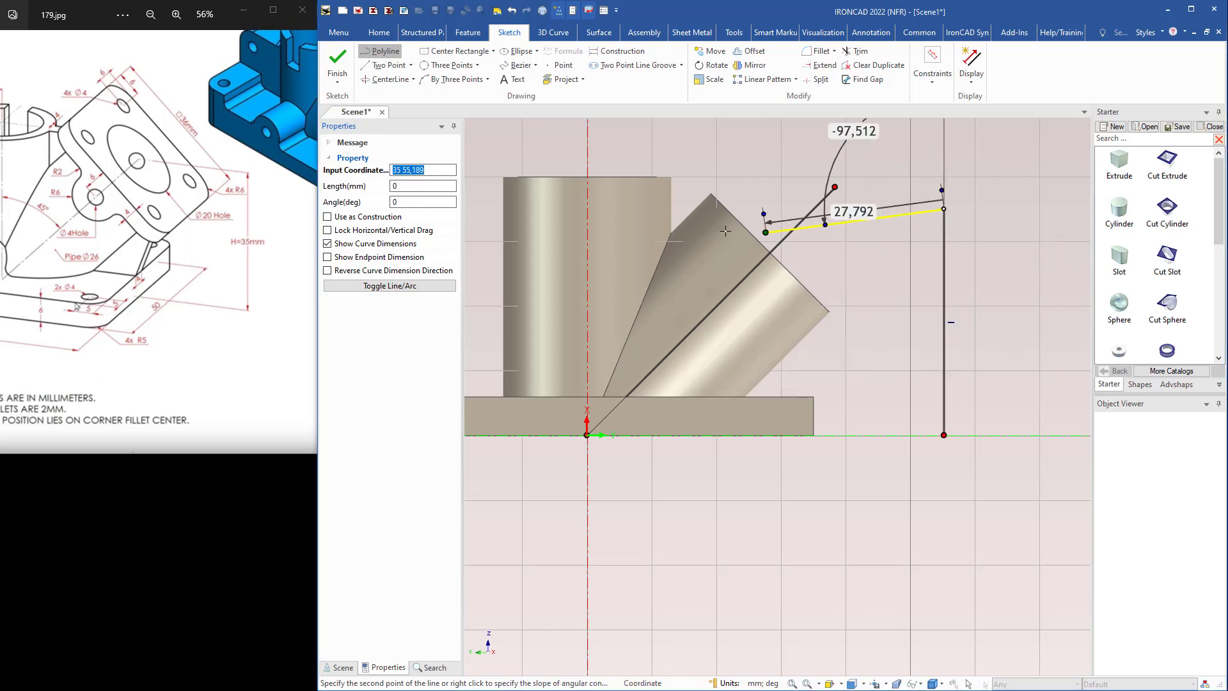
Continue the polyline with a horizontal segment about 29 mm long back across the diagonal line, and end it there.
middle_click_drag(488, 208, 615, 193, "shift")
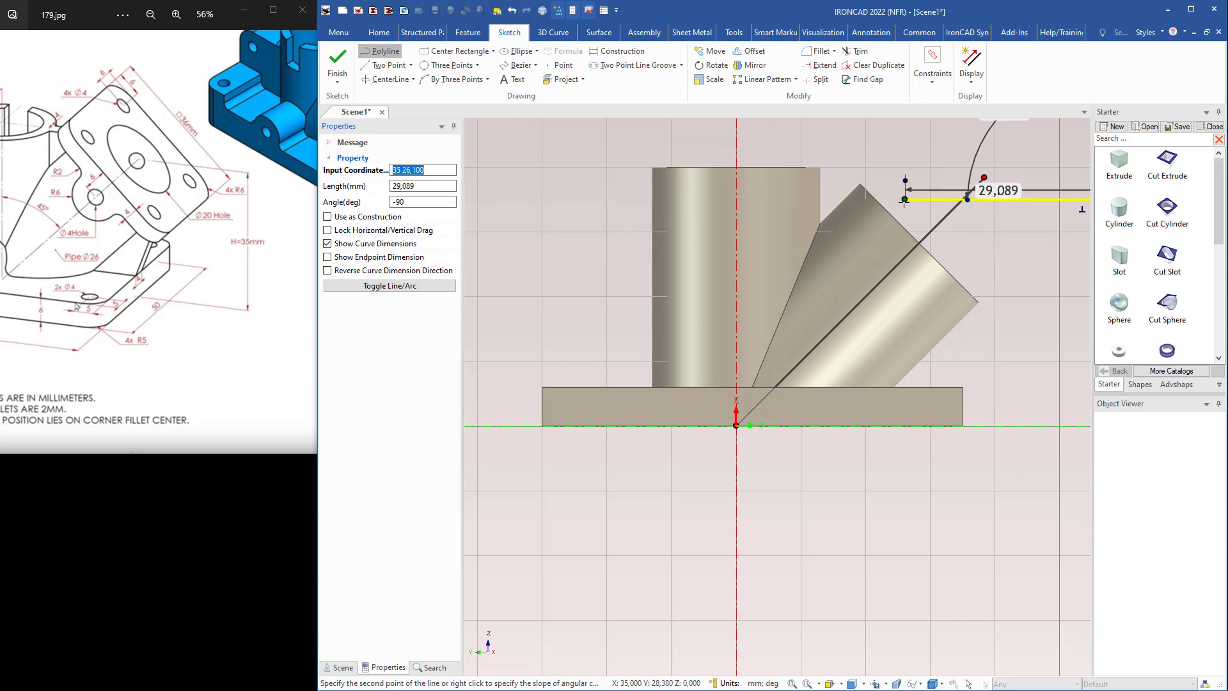
left_click(903, 199)
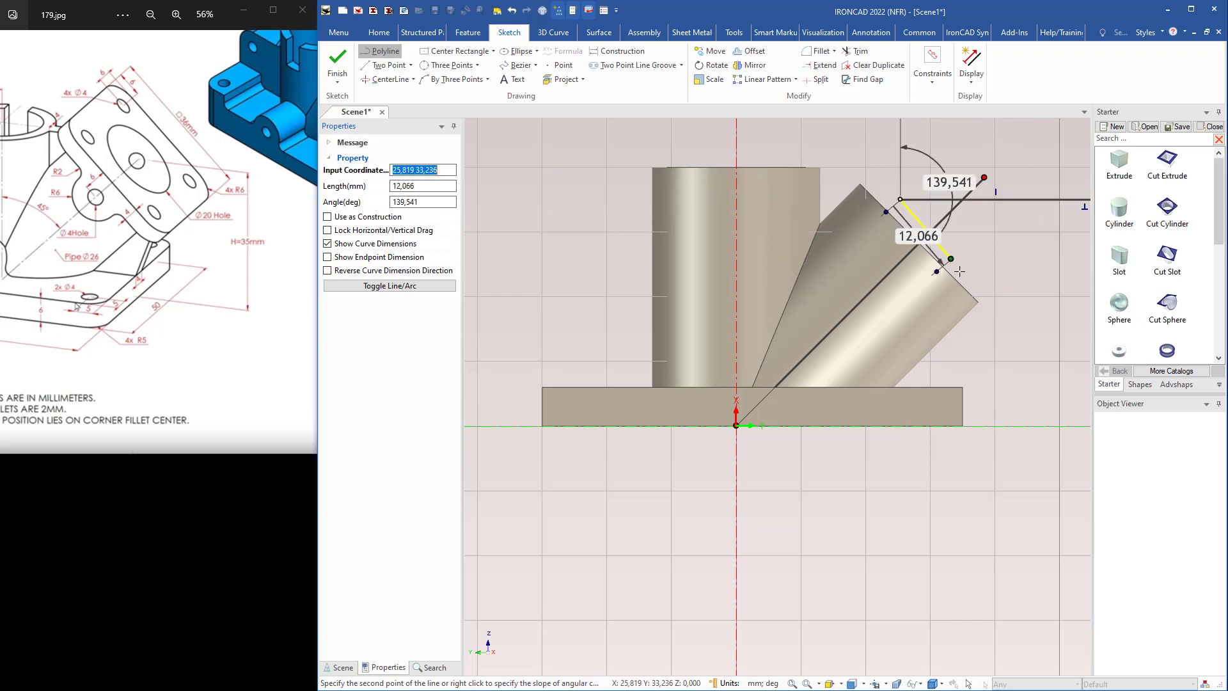
scroll(1008, 268, "up", 2)
scroll(1008, 268, "down", 1)
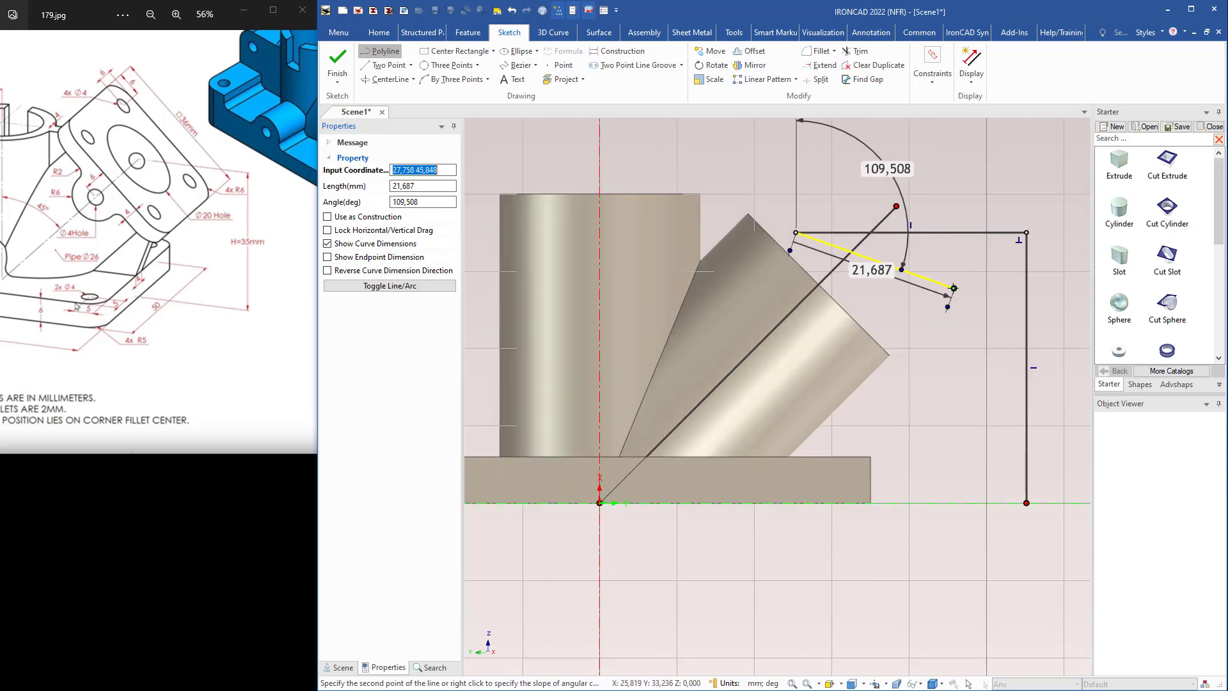
key("Escape")
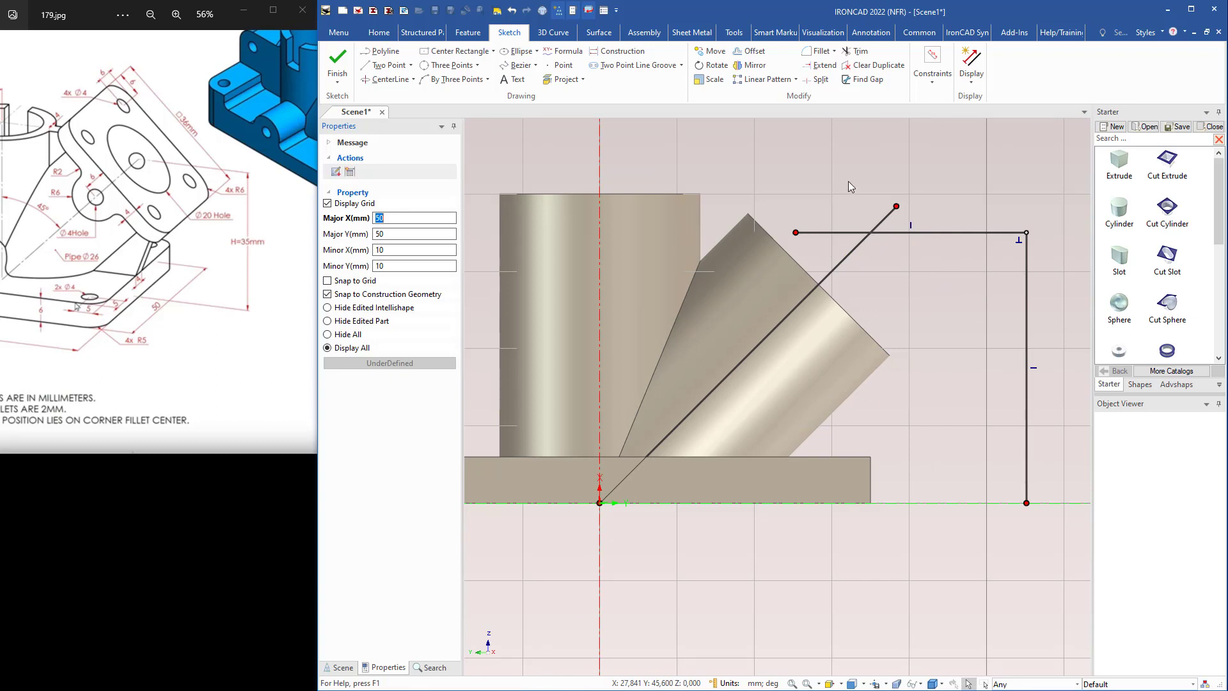
Trim the diagonal above the horizontal line, the horizontal line's outer part beyond the diagonal, and the whole vertical line.
left_click(857, 51)
left_click(883, 218)
left_click(937, 234)
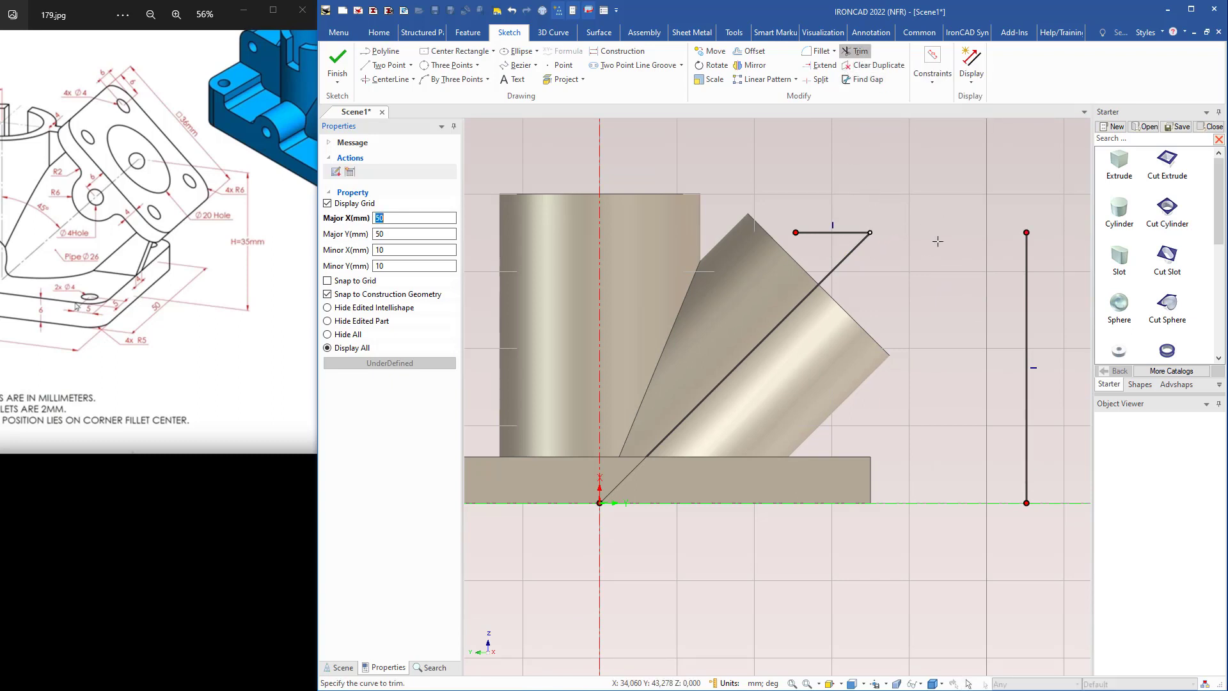
left_click(1028, 303)
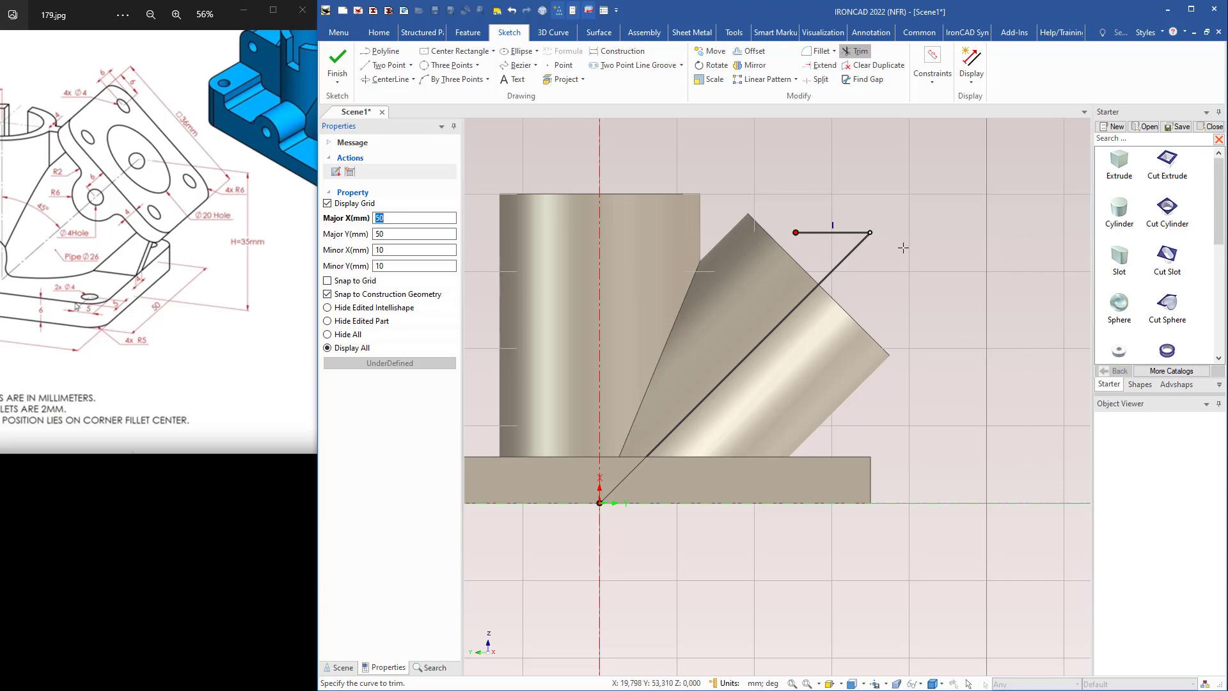
key("Escape")
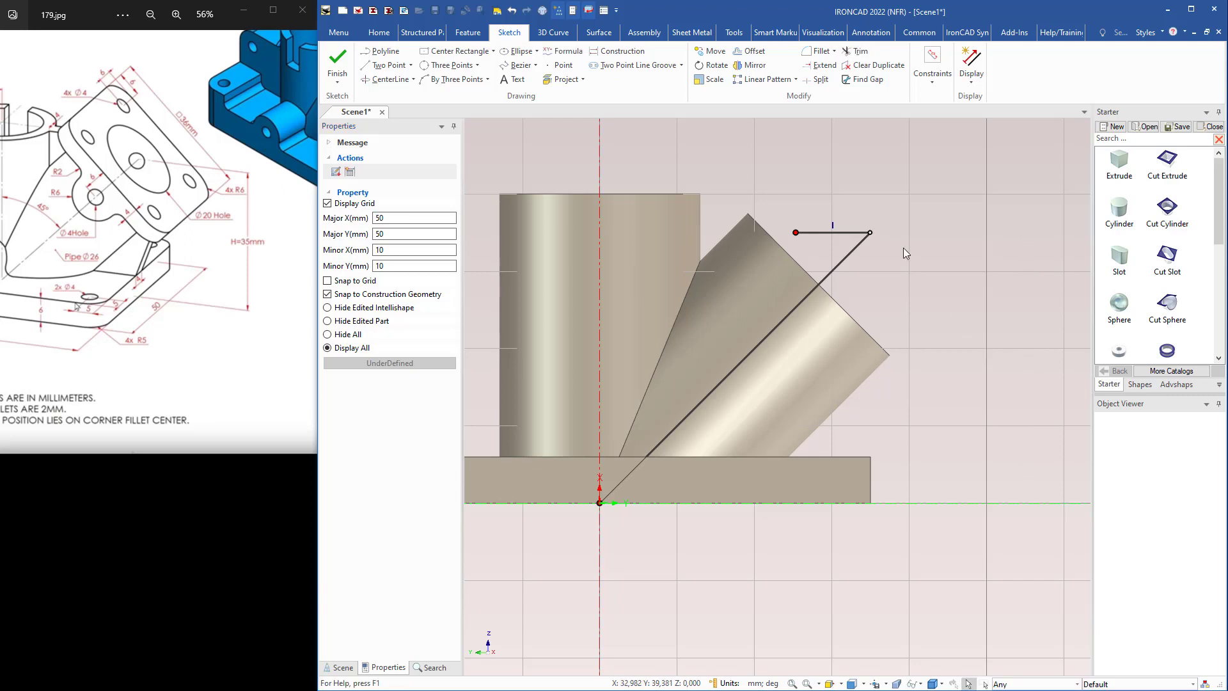
Draw a two-point line about 20 mm long perpendicular to the diagonal, downward from its upper end, and finish the sketch.
right_click(903, 247)
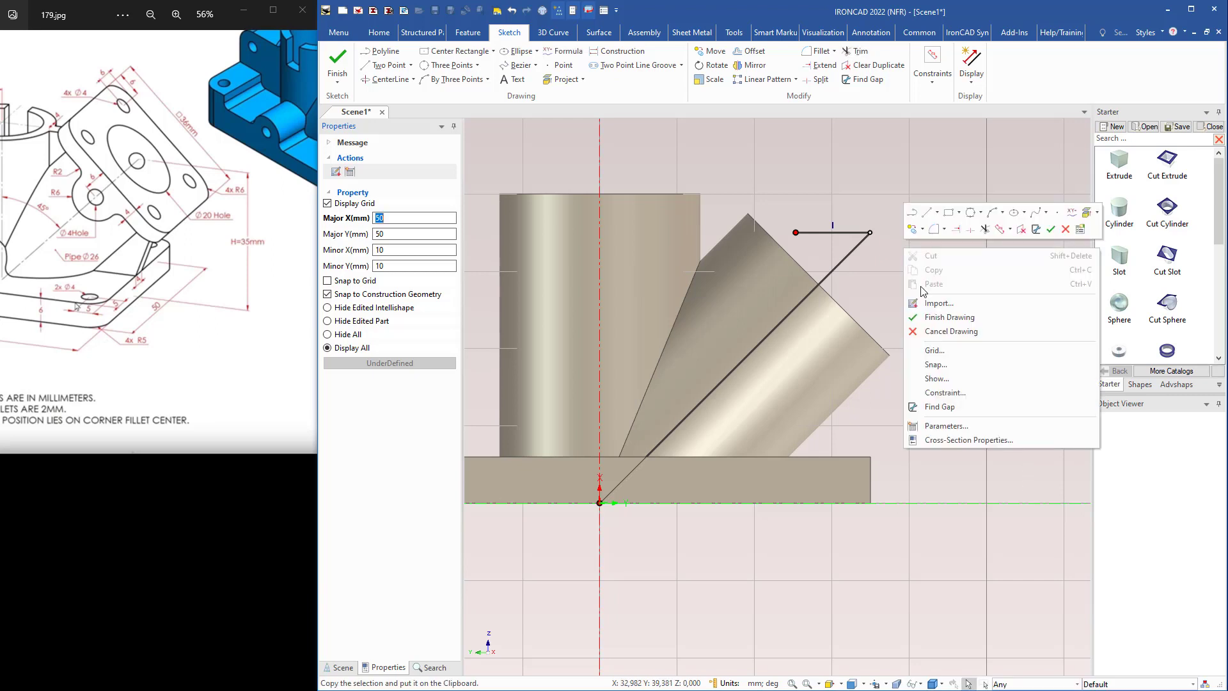
left_click(927, 213)
left_click(869, 232)
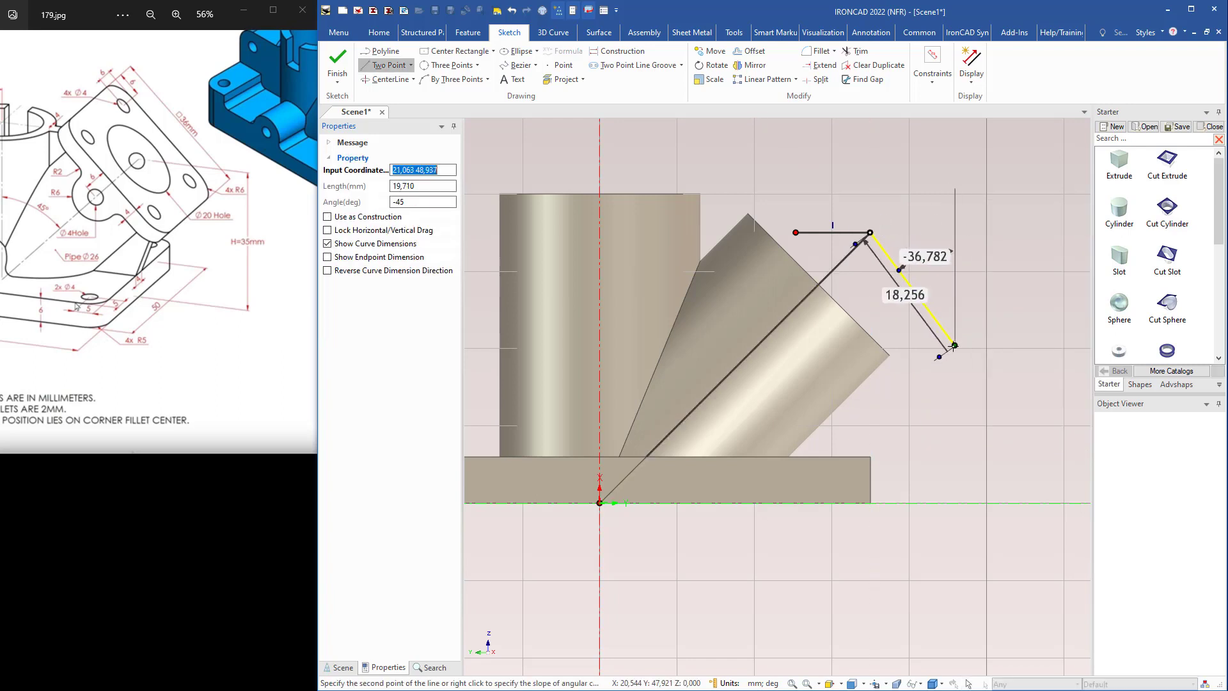
left_click(979, 341)
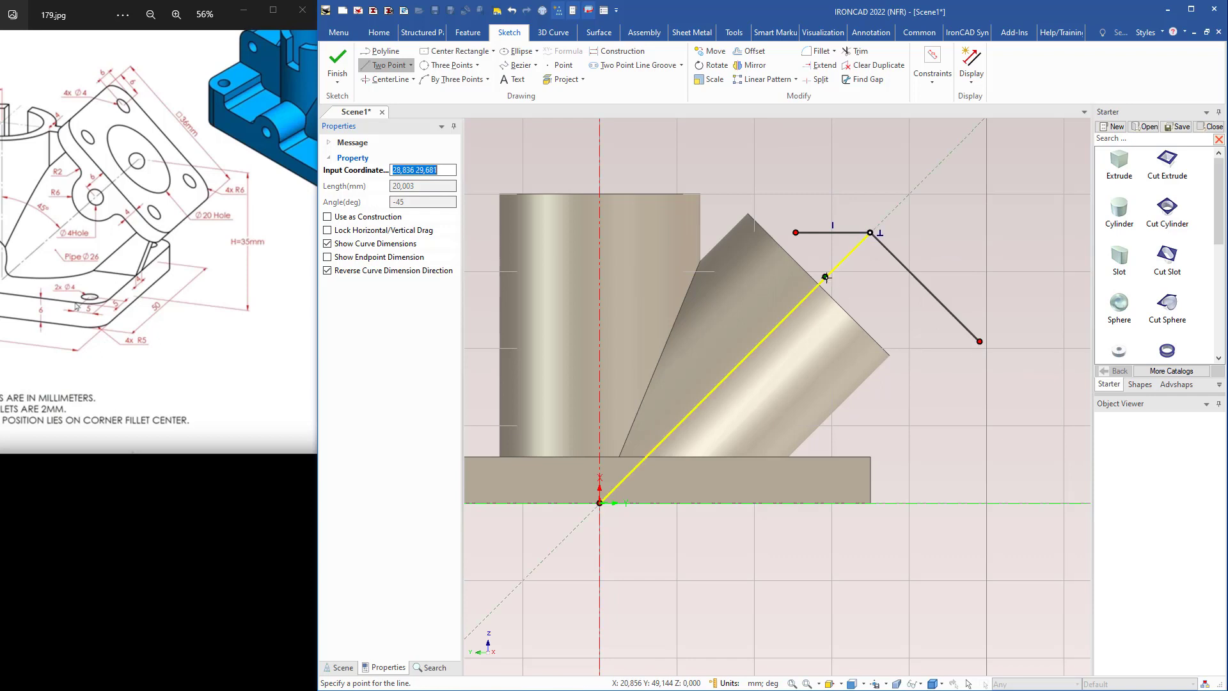
key("Escape")
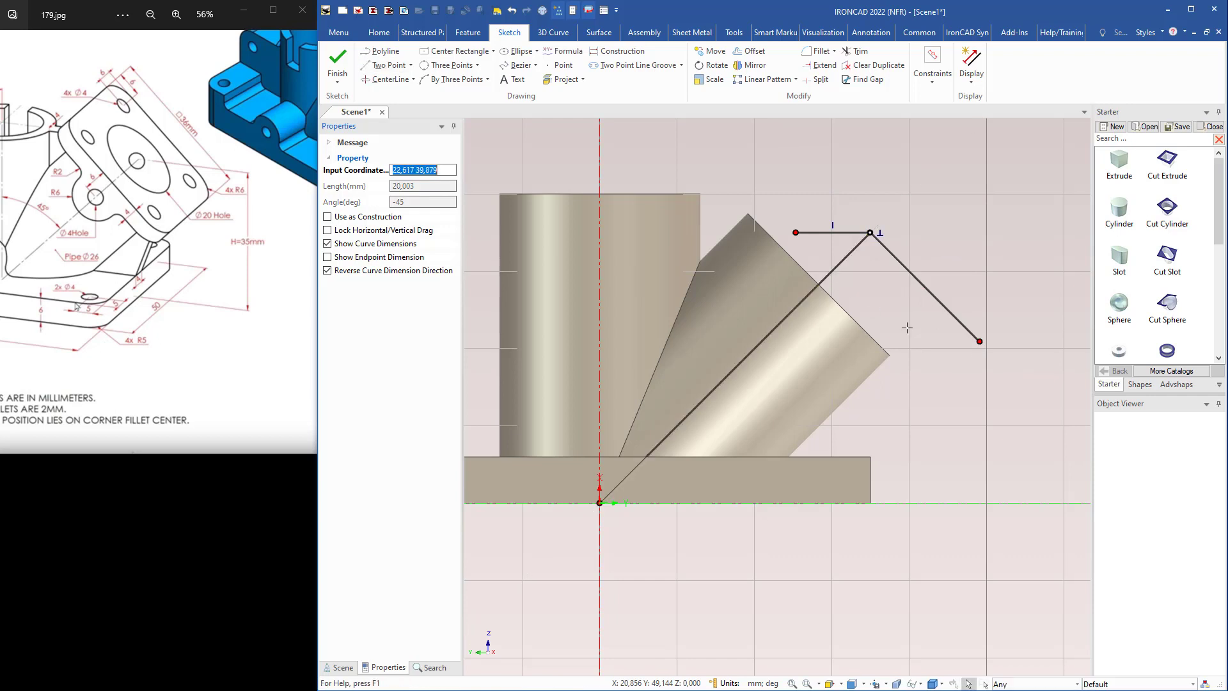
left_click(337, 64)
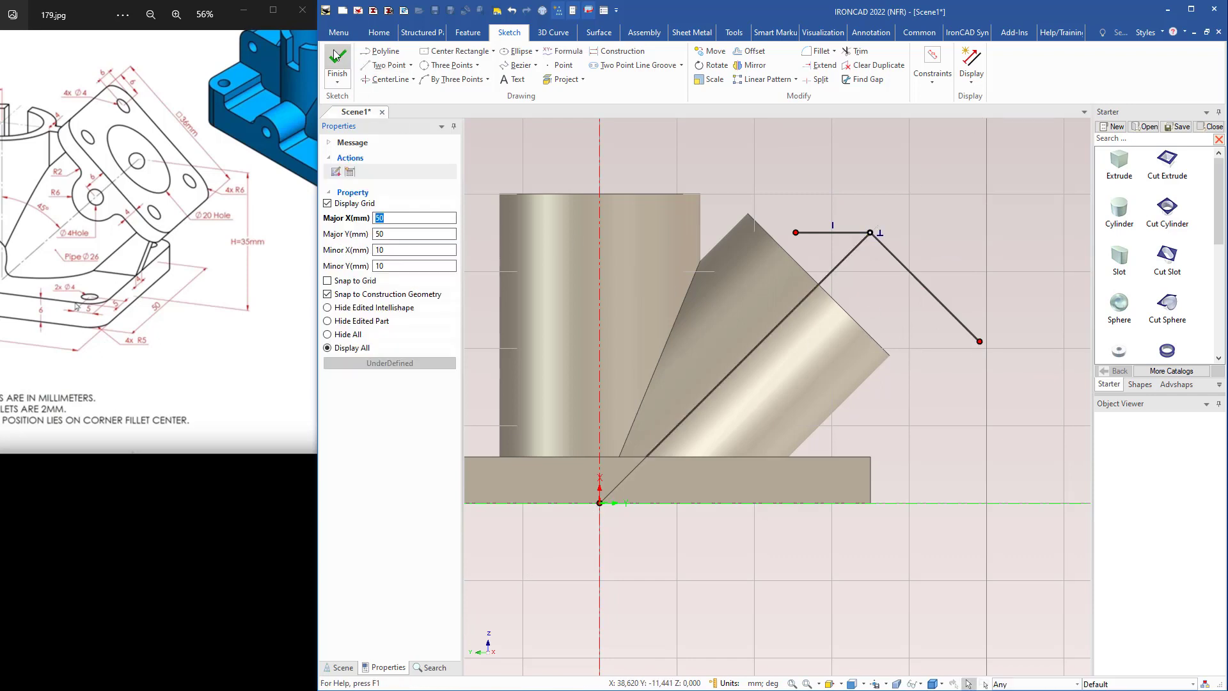
Extend the inclined cylinder's end face to the perpendicular reference line of the sketch.
left_click(873, 385)
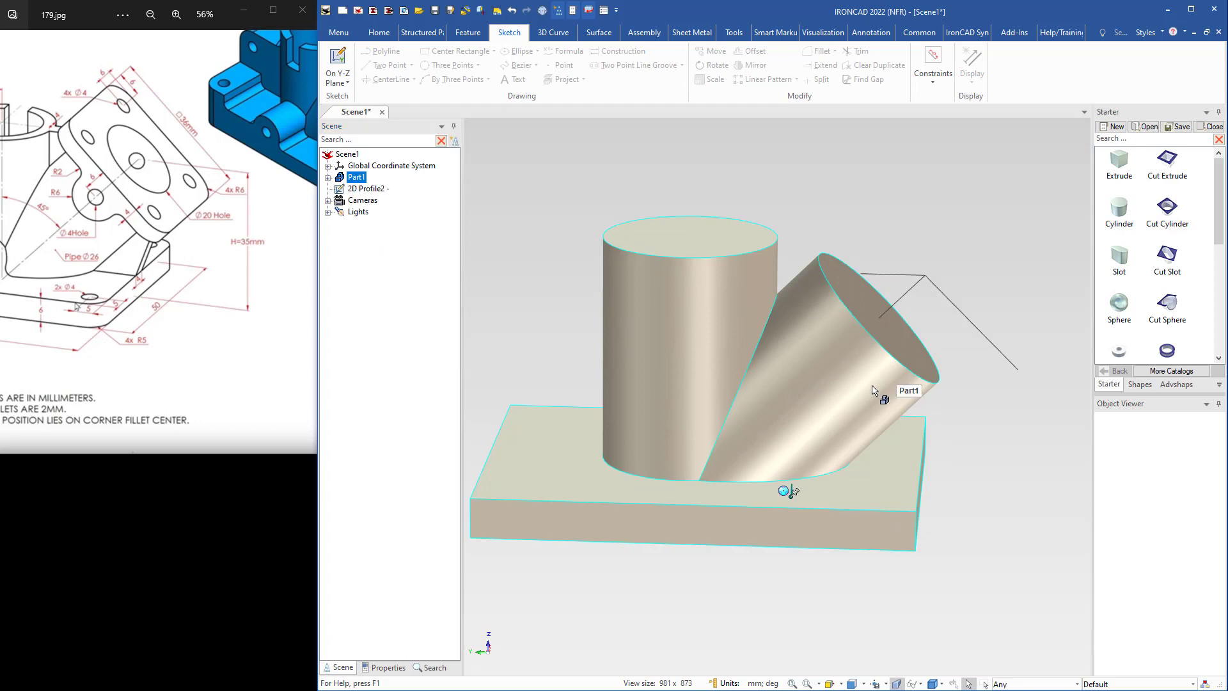
left_click(873, 388)
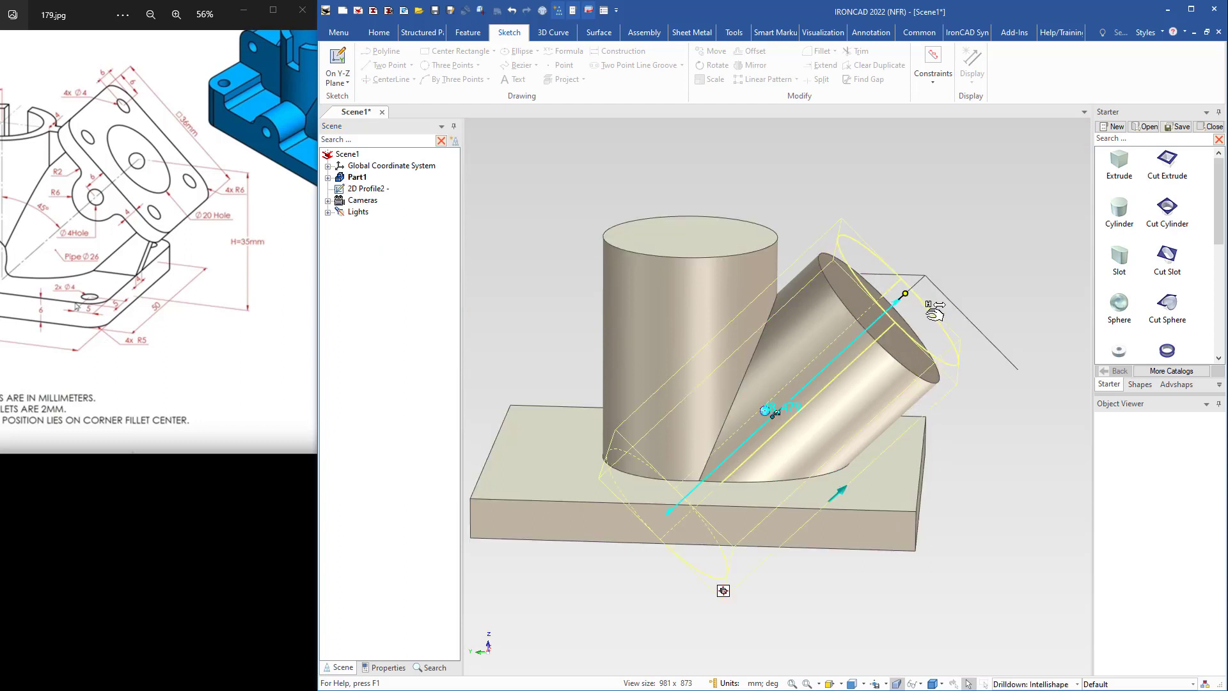
left_click_drag(932, 309, 951, 305)
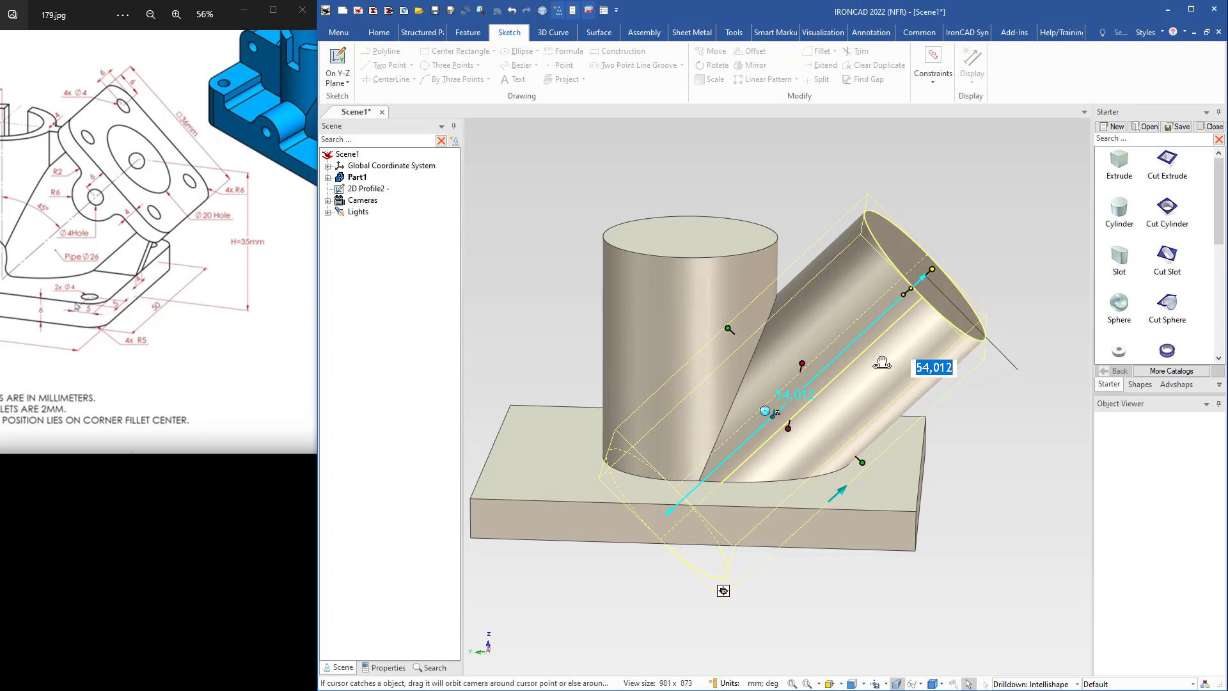
Suppress the reference sketch 2D Profile2.
middle_click_drag(882, 362, 740, 283)
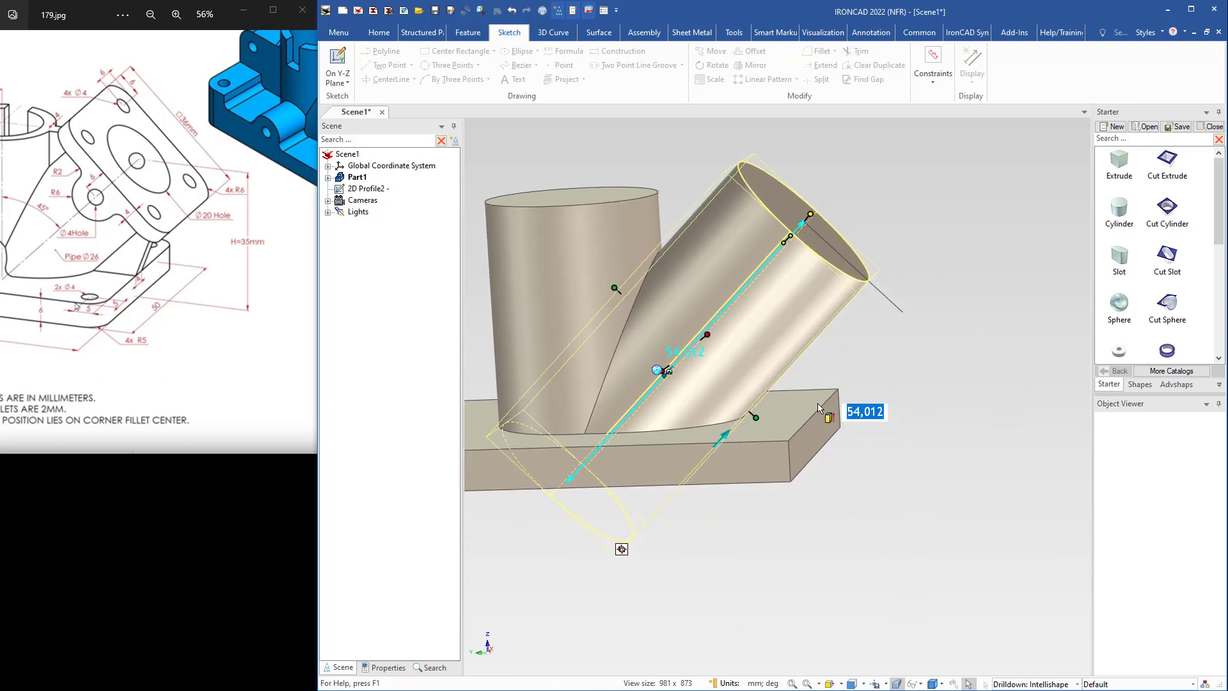
left_click(884, 299)
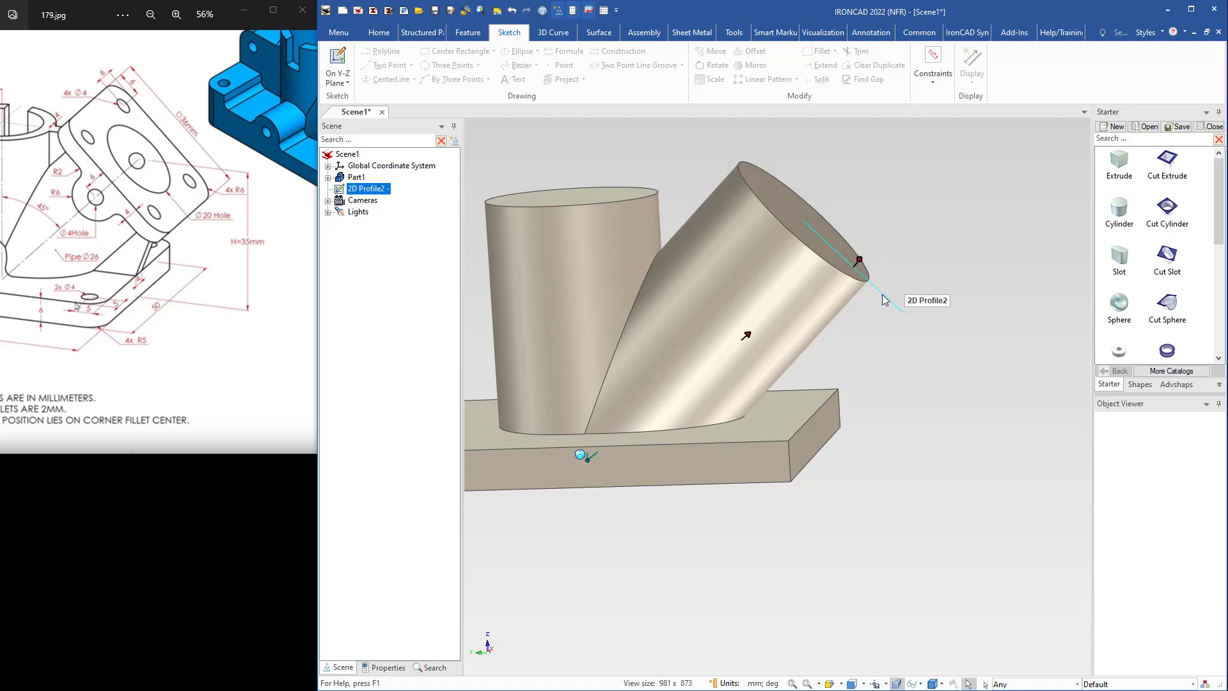
right_click(884, 299)
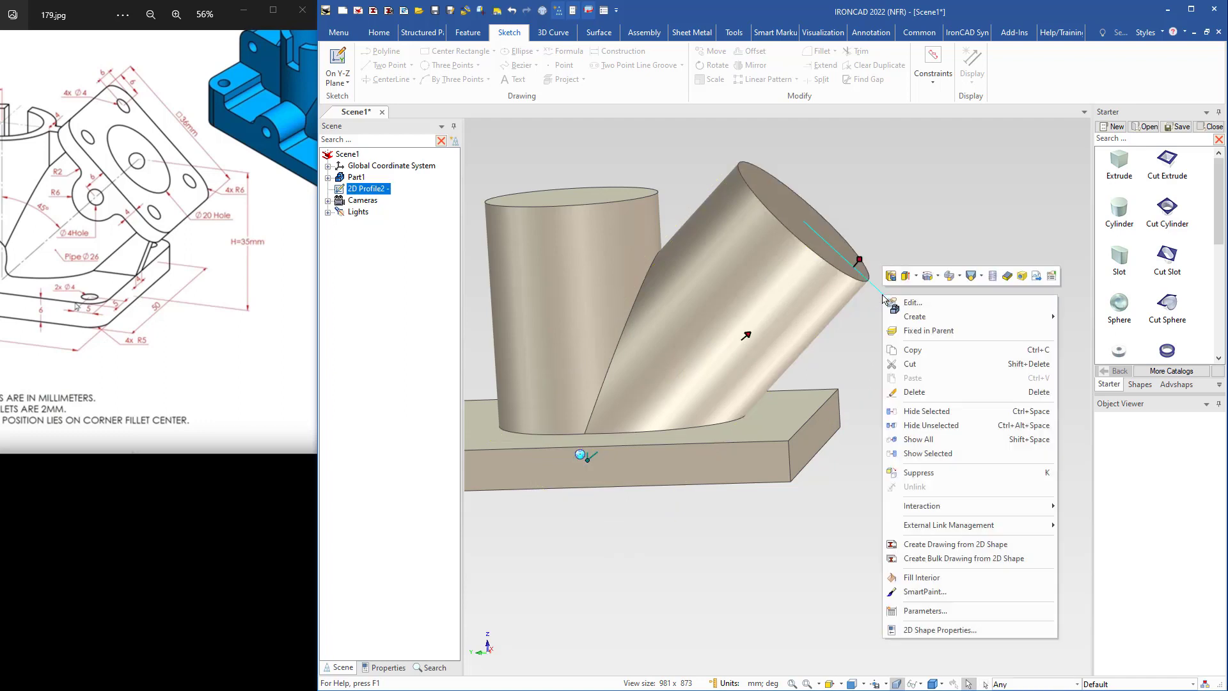
left_click(914, 476)
Place a block at the center of the inclined cylinder's end face and reduce its thickness along the cylinder axis.
mouse_move(868, 358)
middle_mouse_down()
mouse_move(707, 323)
mouse_move(691, 339)
mouse_move(754, 320)
mouse_move(764, 384)
middle_mouse_up()
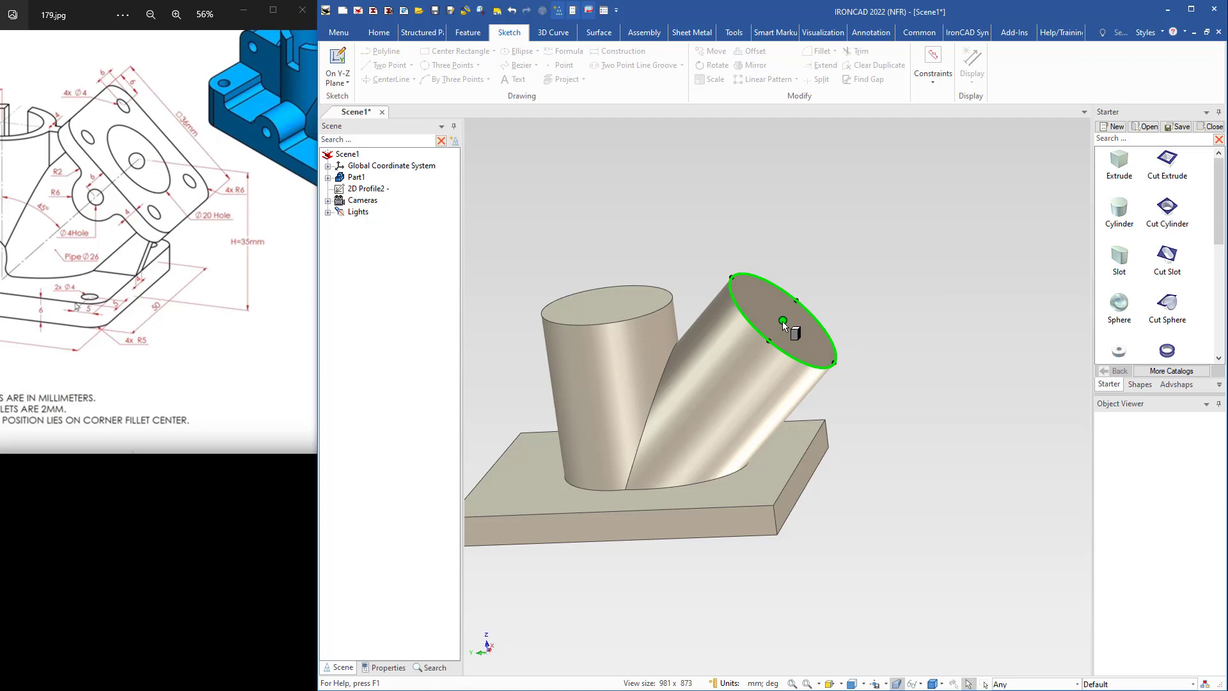
left_click_drag(782, 321, 782, 321)
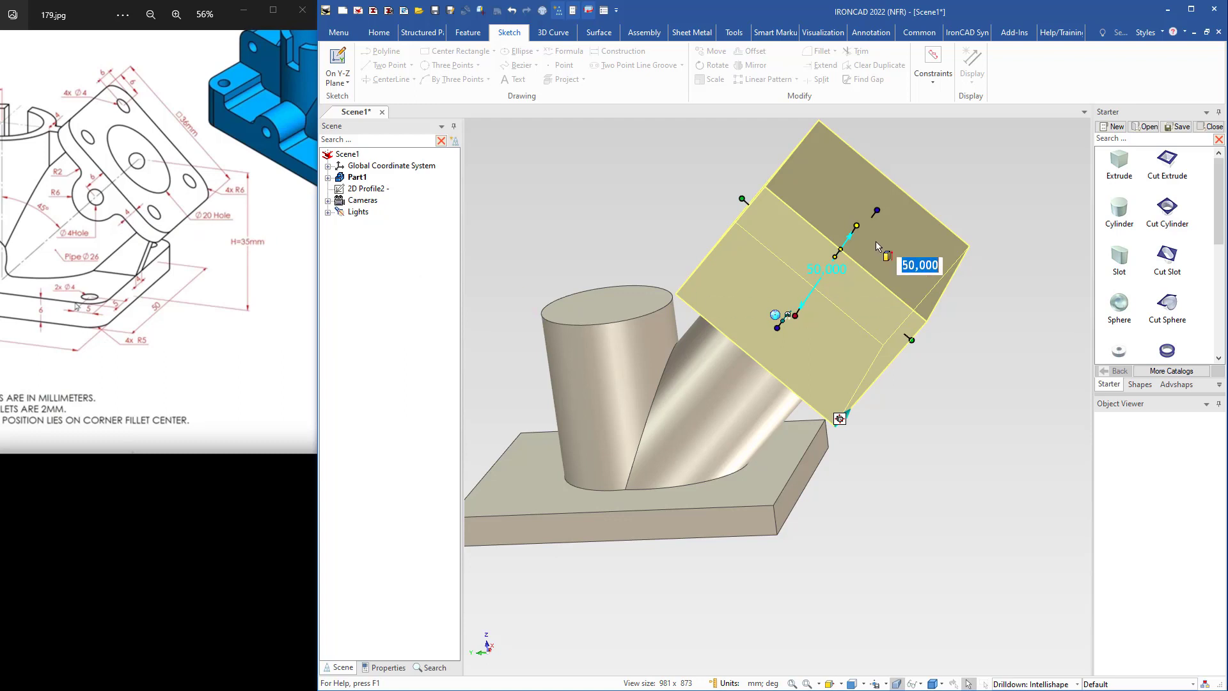
left_click(882, 206)
type("50")
key("Return")
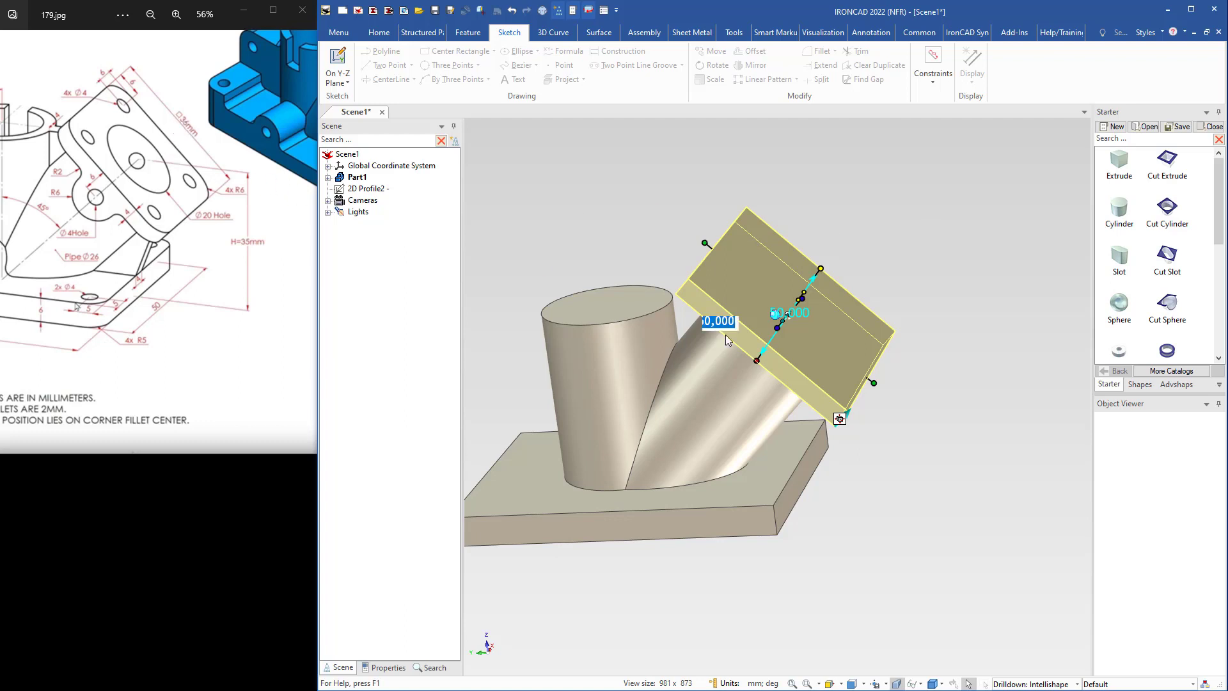
Set both side lengths of the block on the inclined cylinder to 36 mm to form a square flange plate.
middle_click_drag(899, 426, 895, 443)
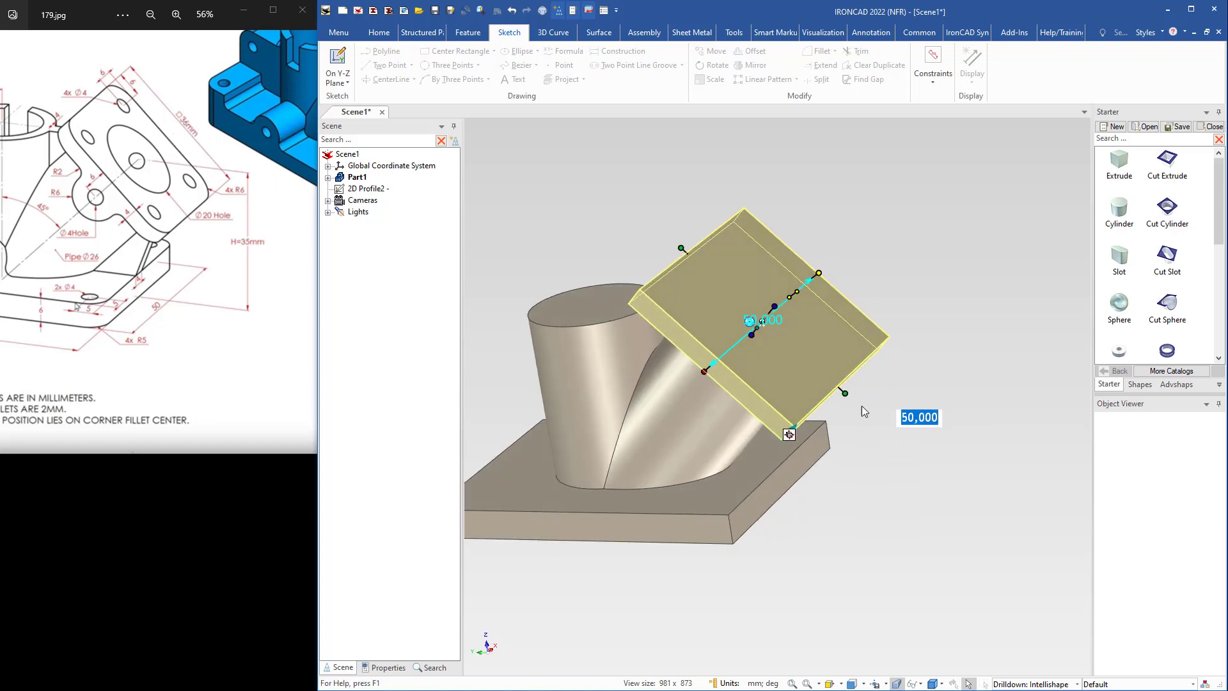
left_click_drag(845, 391, 859, 415)
type("50")
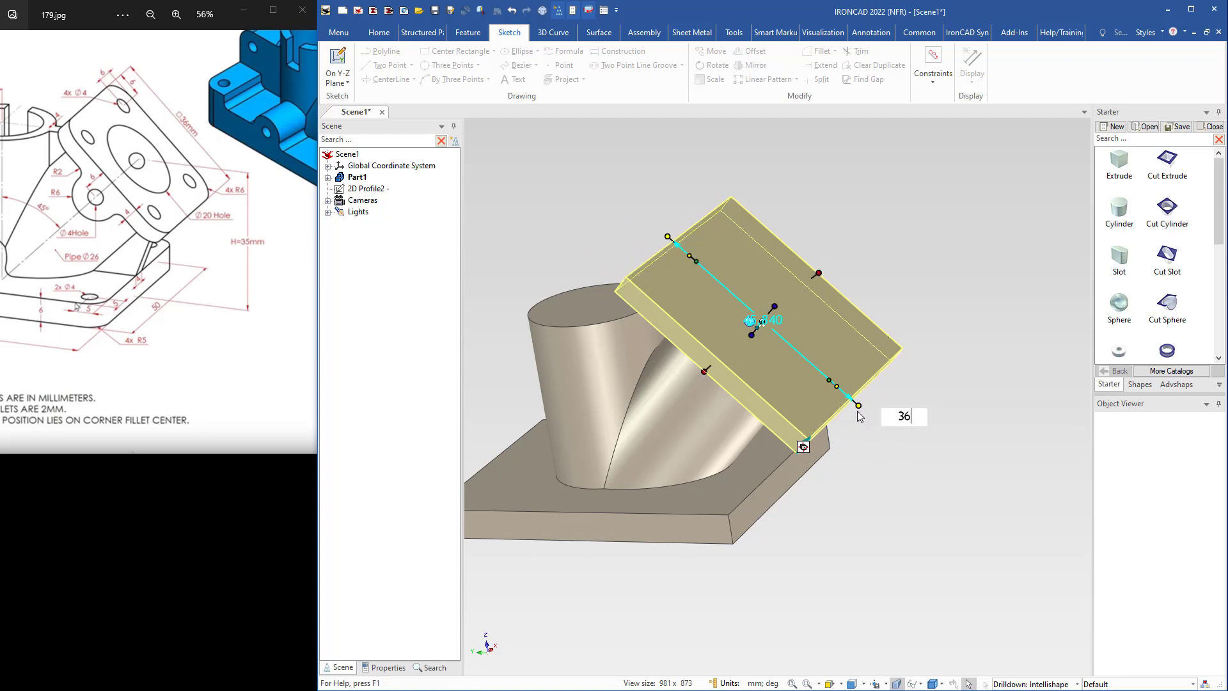
key("Return")
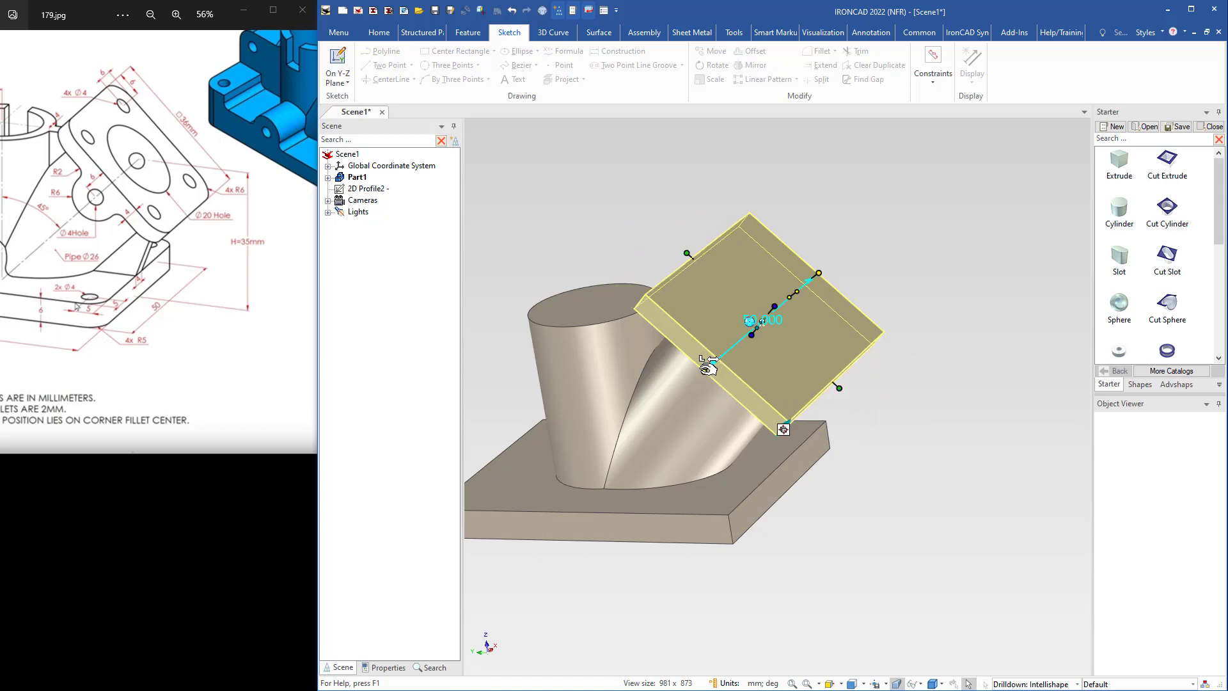
left_click_drag(708, 364, 690, 408)
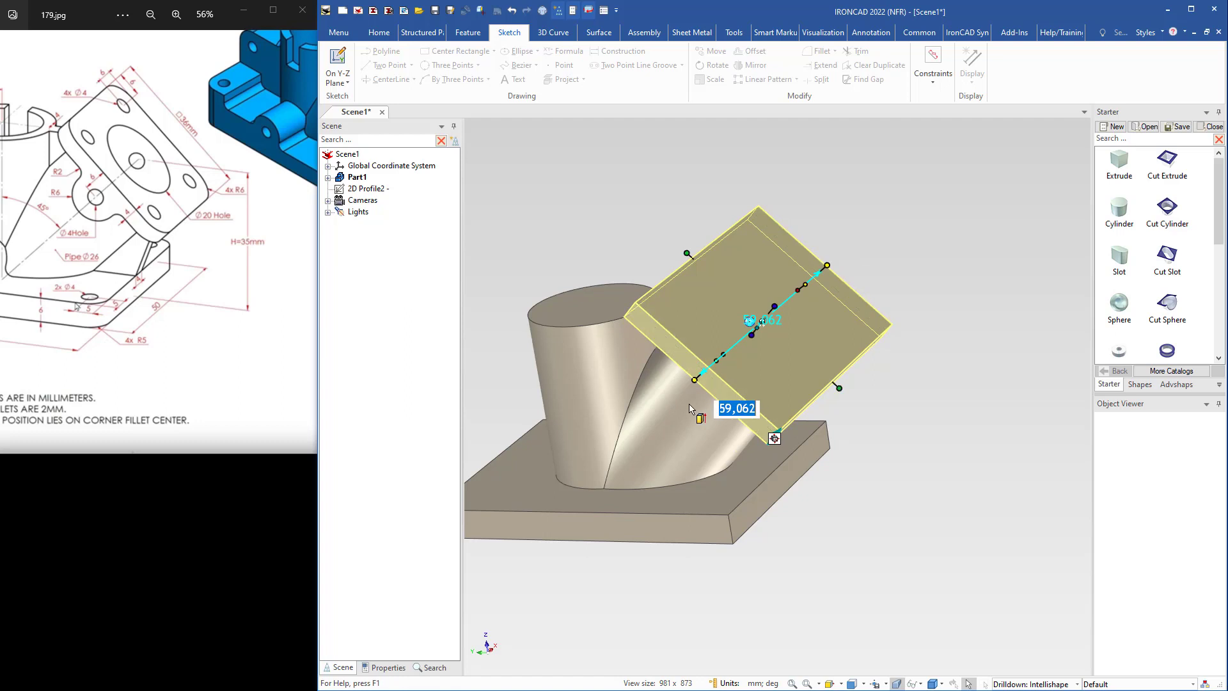
type("36")
key("Return")
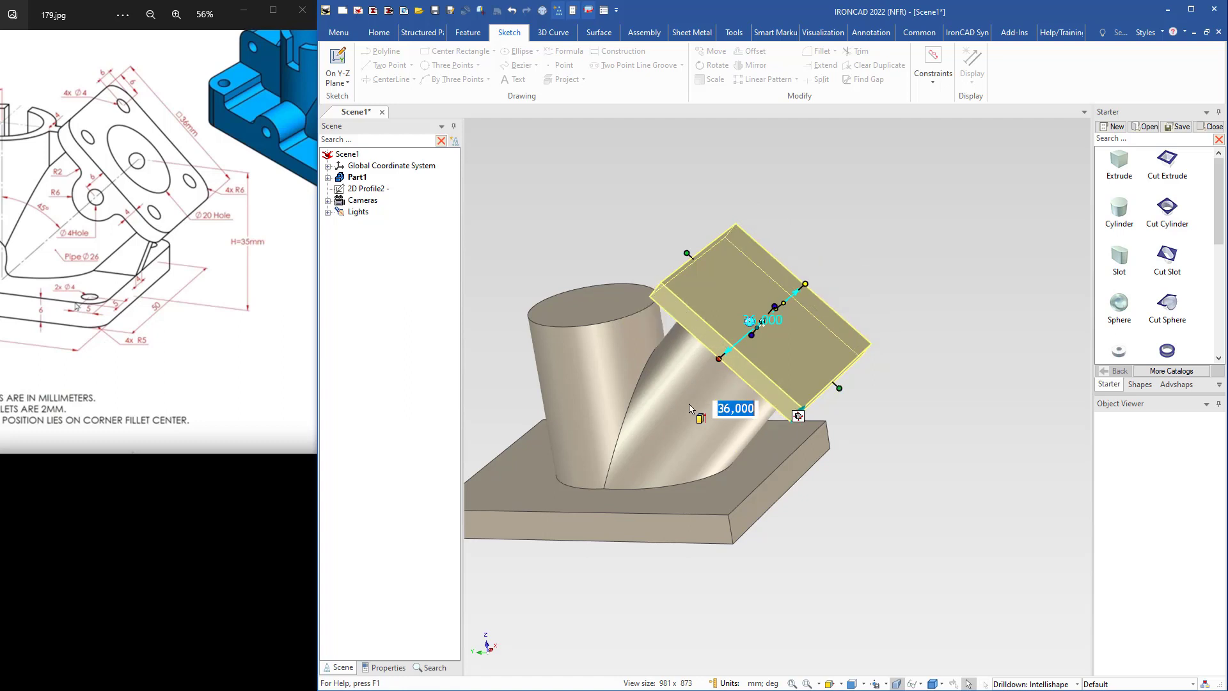
left_click(870, 208)
Mirror-move the square flange plate across the inclined cylinder's end face so its thickness lies on the opposite side.
middle_click_drag(726, 318, 755, 333)
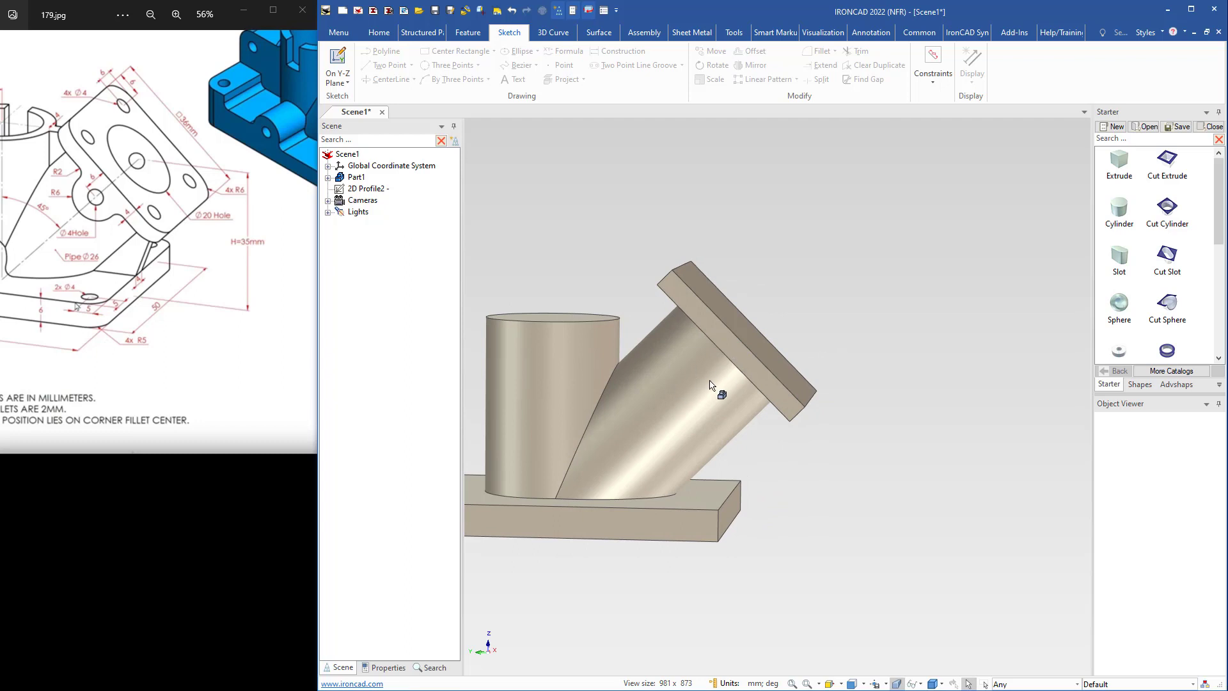
left_click(743, 359)
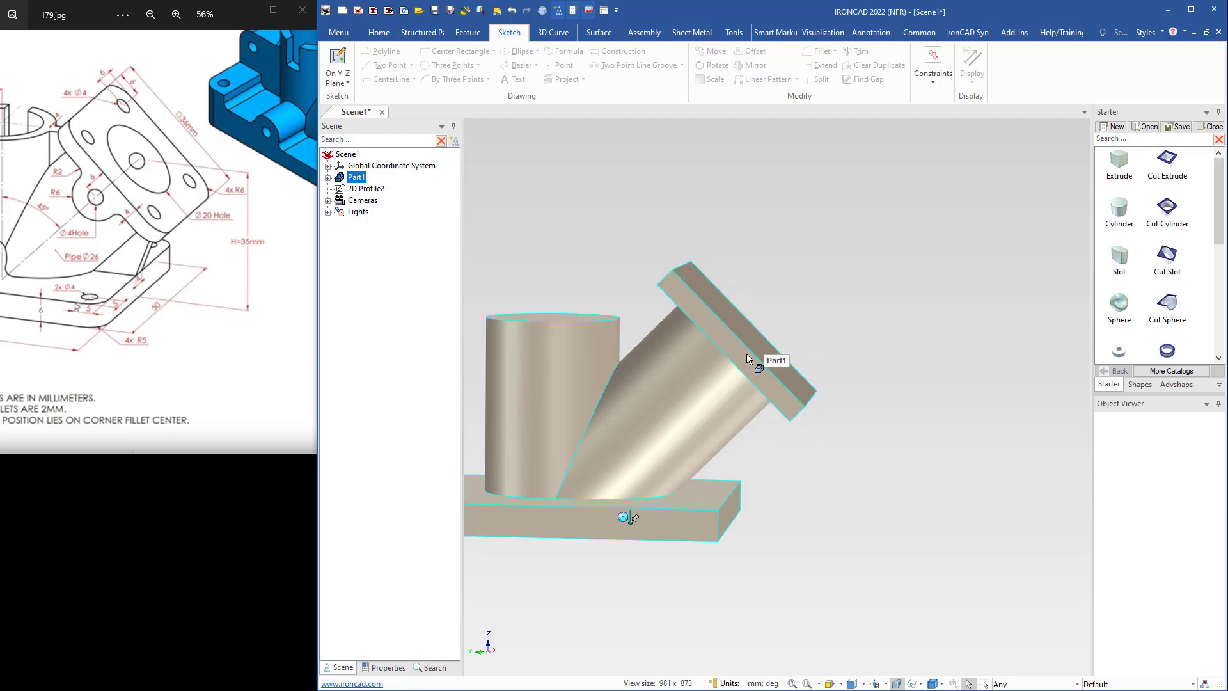
left_click(746, 358)
middle_click_drag(747, 358, 774, 379)
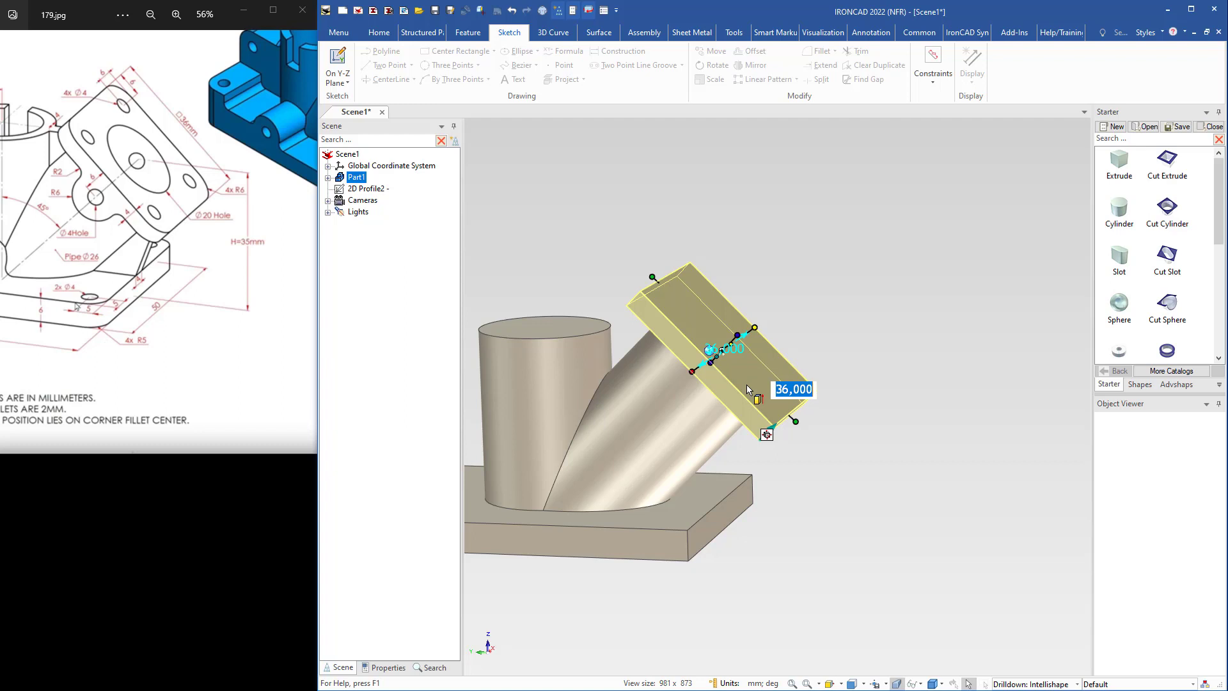
key("F10")
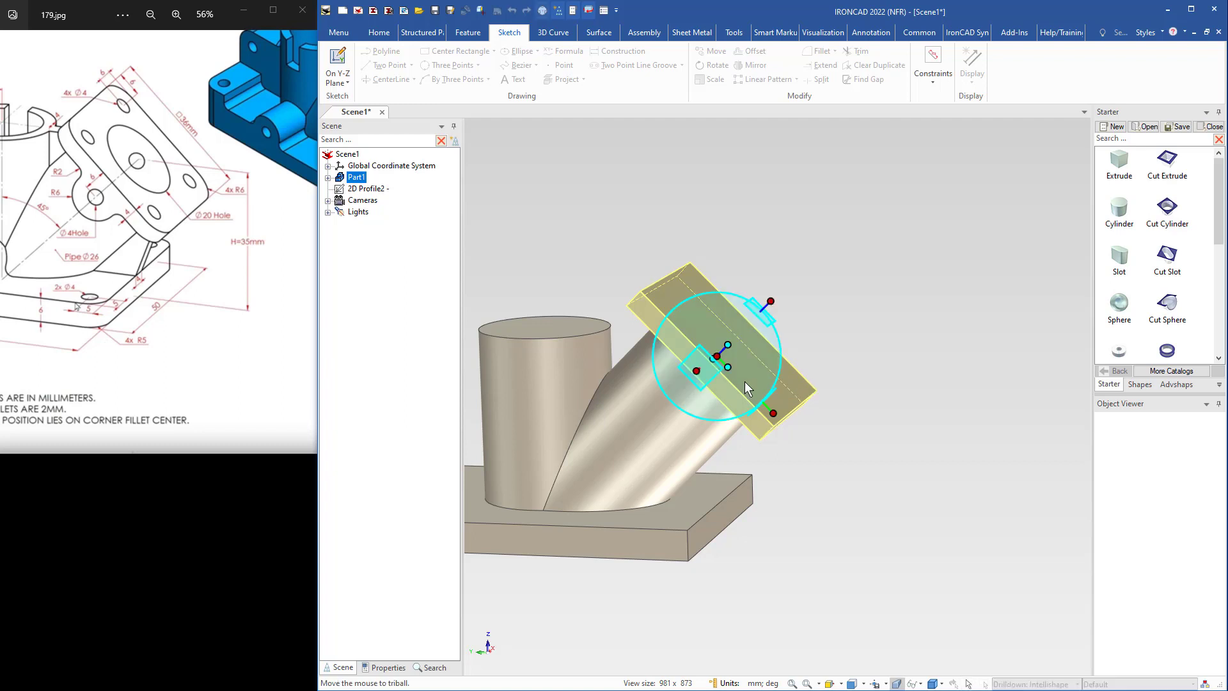
right_click(734, 343)
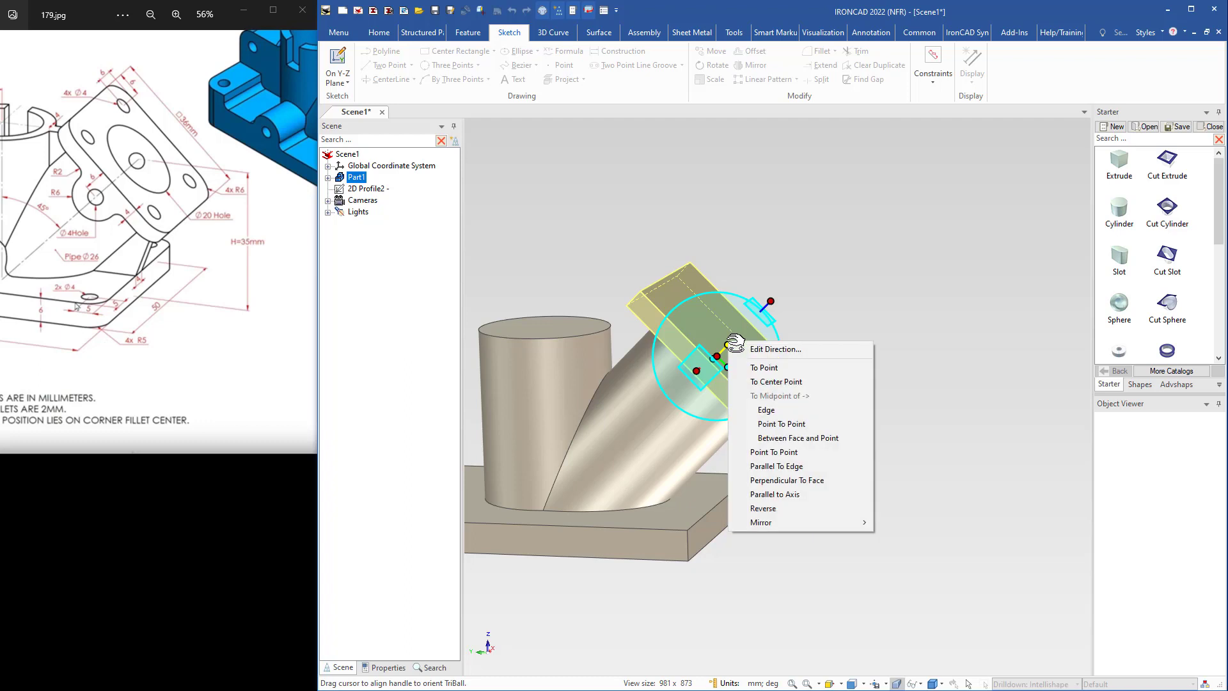
mouse_move(780, 525)
left_click(911, 523)
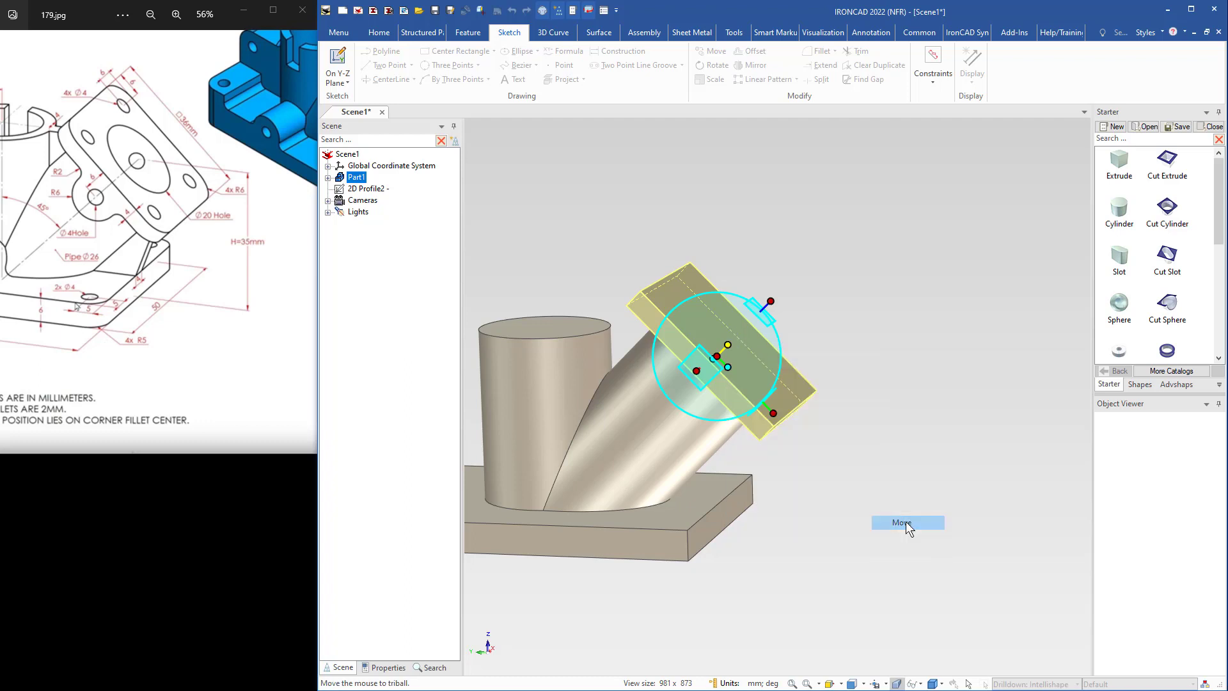
key("F10")
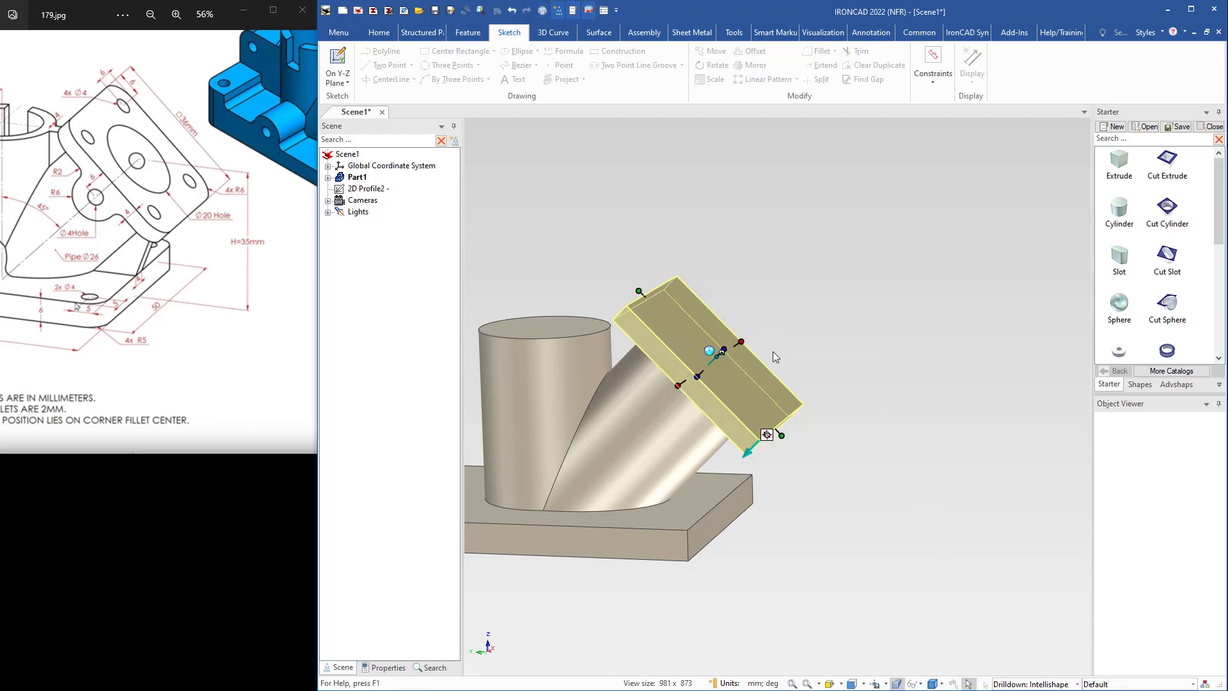
mouse_move(740, 384)
middle_mouse_down()
mouse_move(768, 378)
mouse_move(724, 387)
middle_mouse_up()
left_click(828, 342)
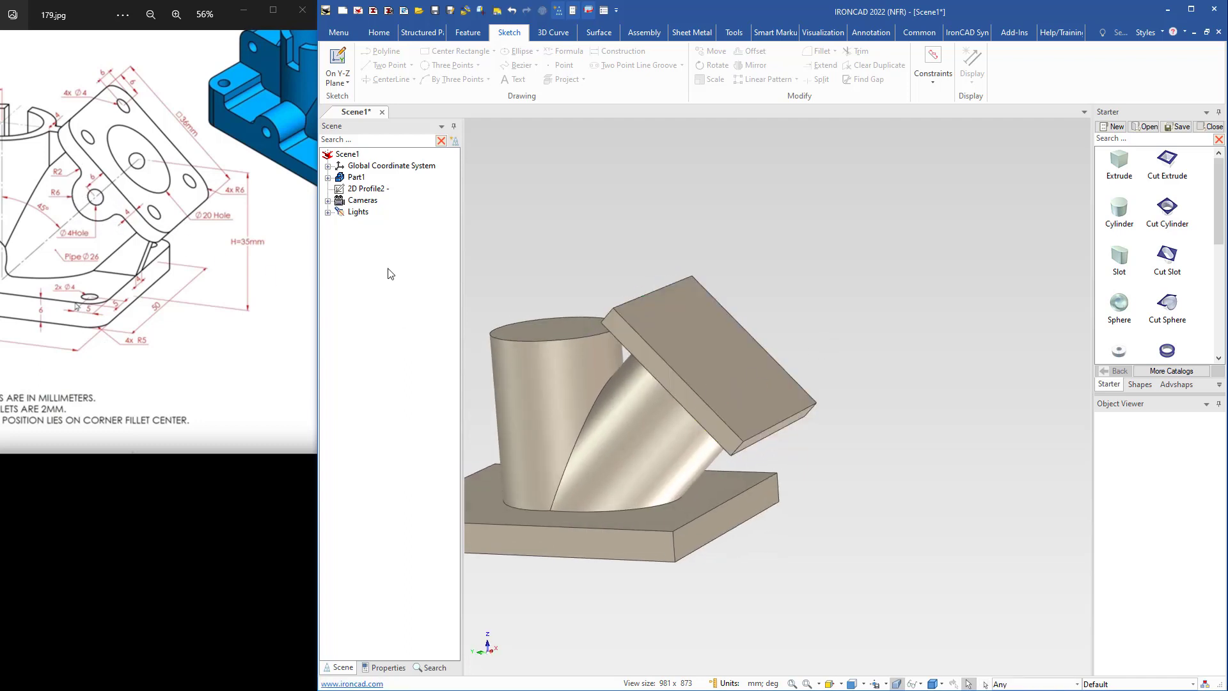
Place a cylinder at the middle of the flange plate's side face and set its diameter to 12 mm.
left_click_drag(1085, 239, 665, 394)
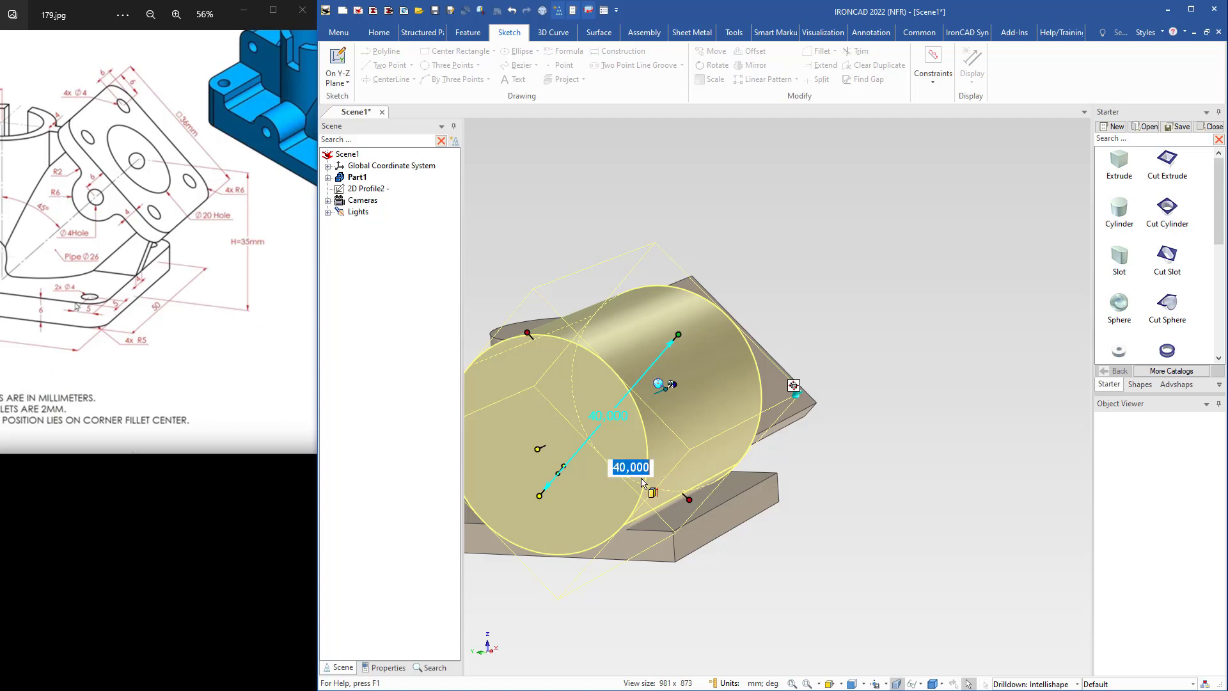
left_click(688, 499)
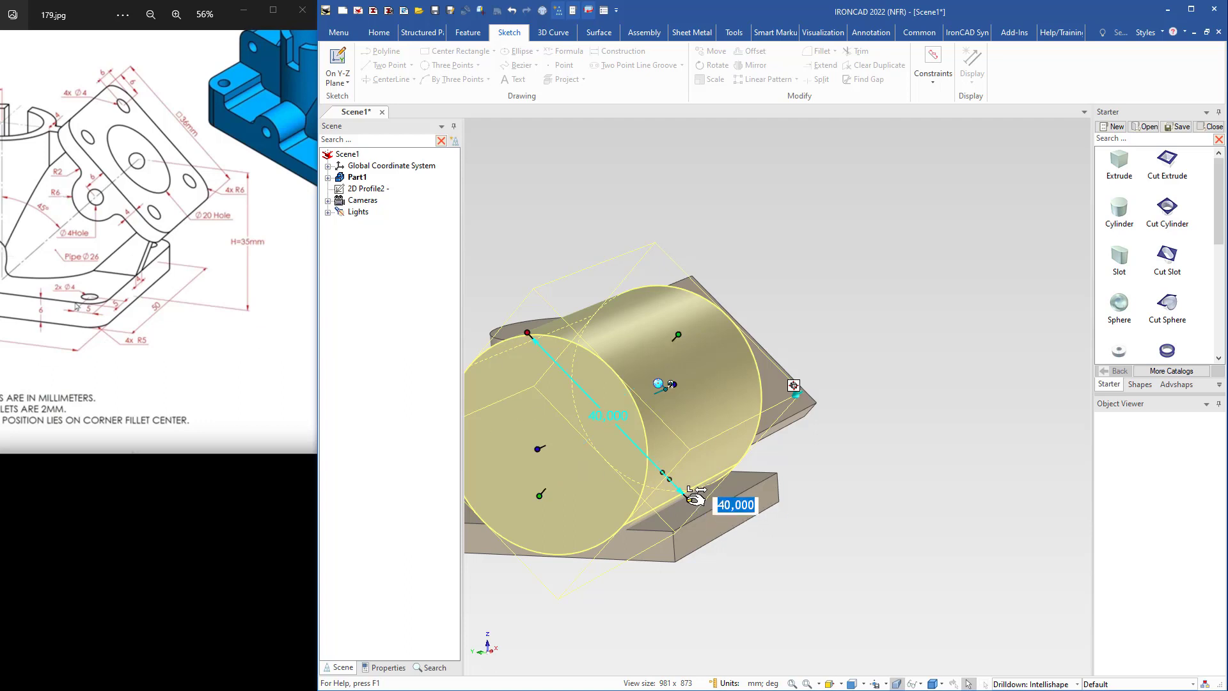
type("12")
key("Return")
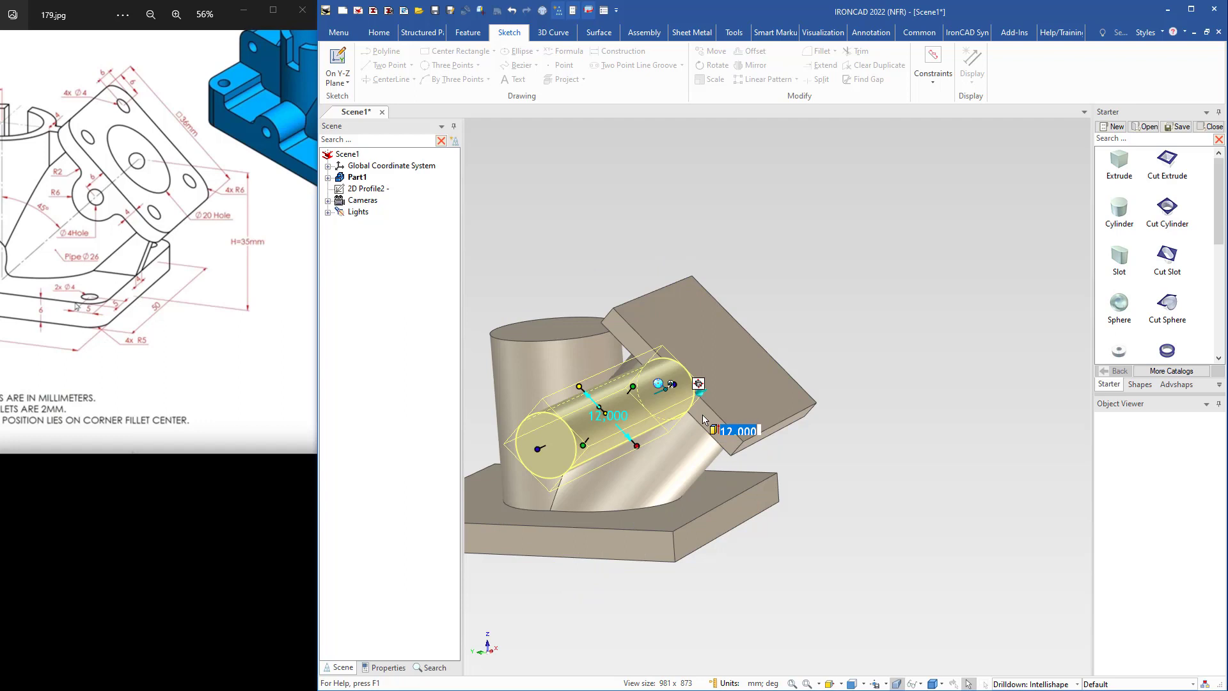
Align both ends of the 12 mm cylinder with the flange plate's opposite side faces for a 36 mm length.
middle_click_drag(727, 404, 676, 432)
left_click_drag(688, 383, 830, 338)
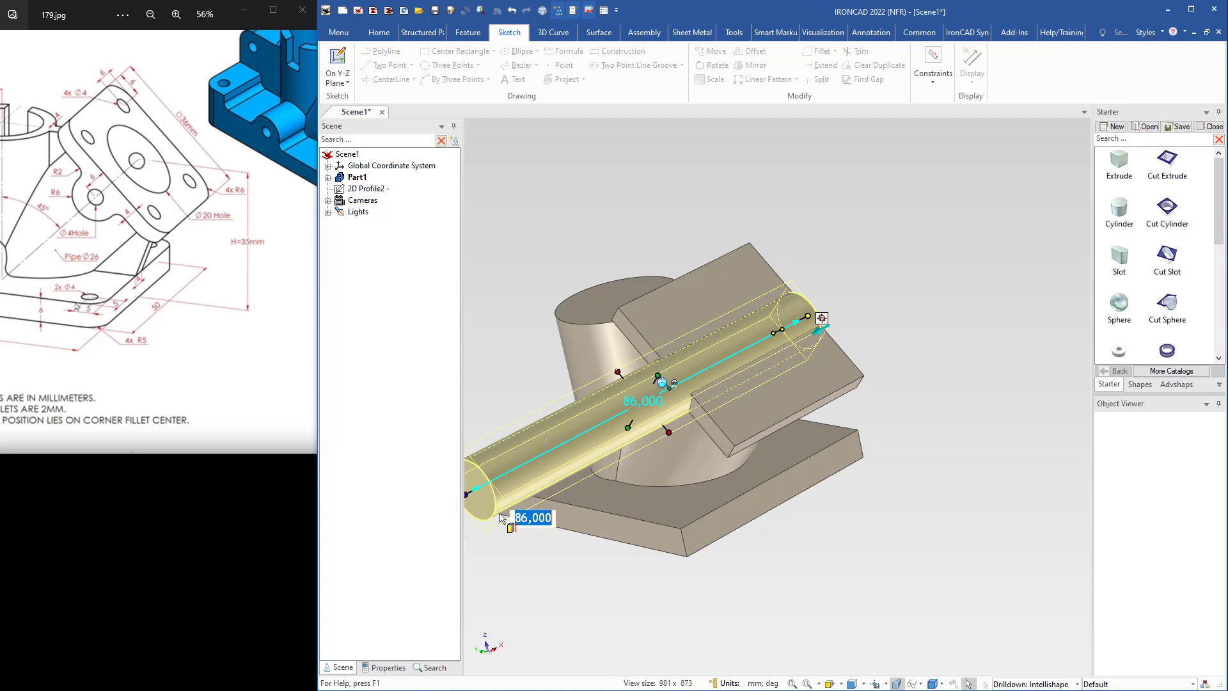
middle_click_drag(595, 504, 568, 474)
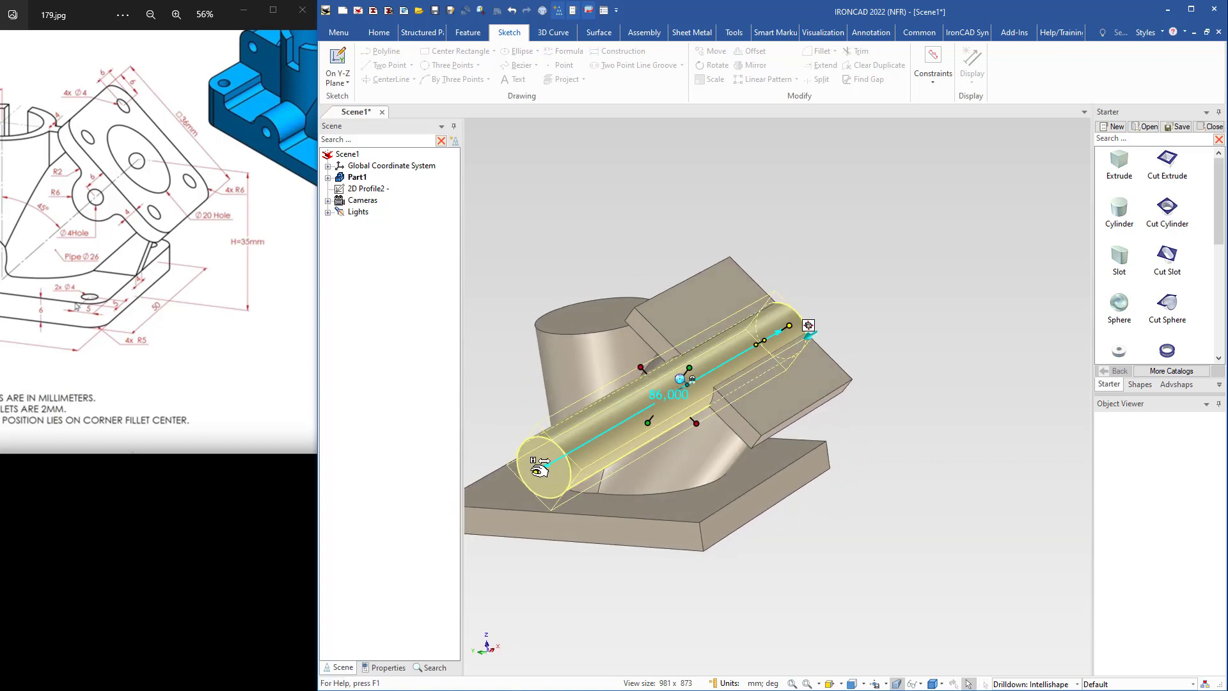
left_click_drag(535, 475, 679, 388)
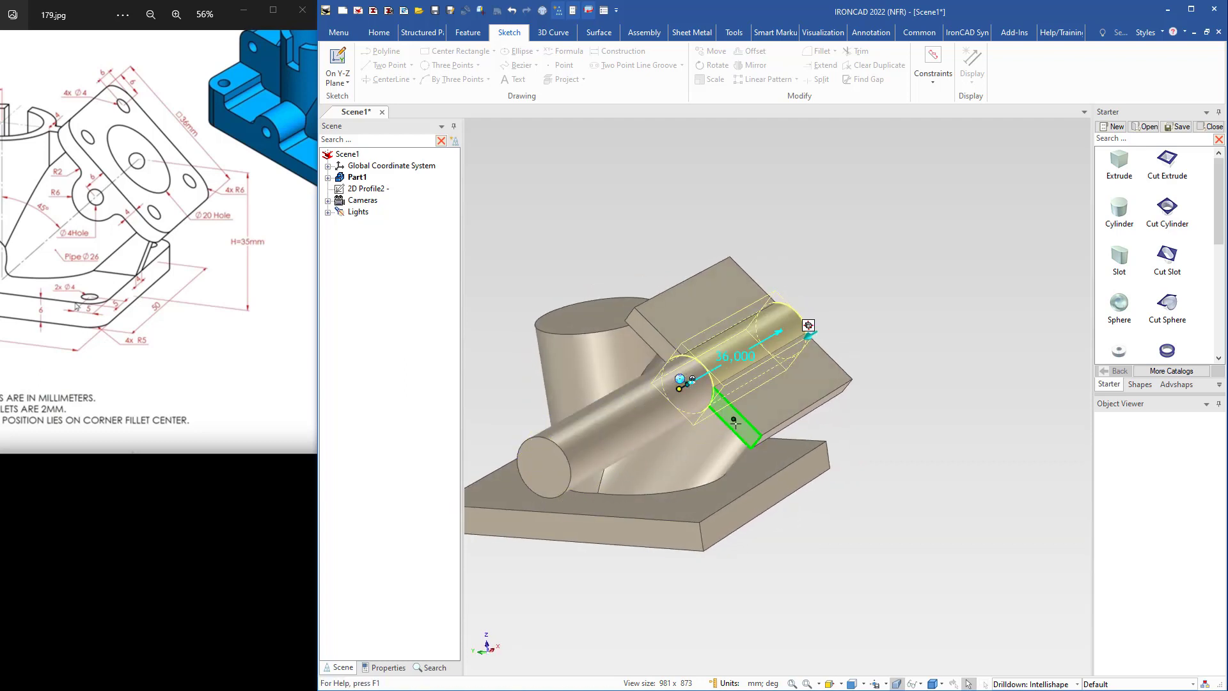
left_click_drag(735, 422, 735, 423)
middle_click_drag(679, 445, 702, 440)
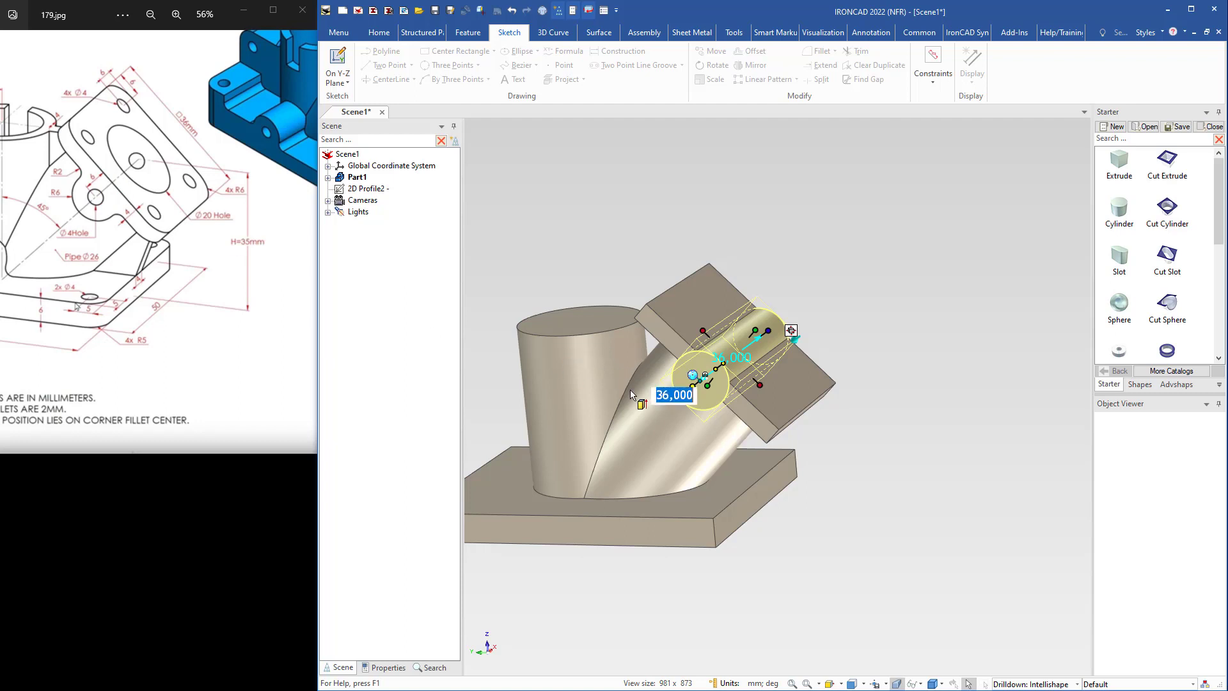
Position the 12 mm cylinder's axis 6 mm from the flange plate's outer face.
key("F10")
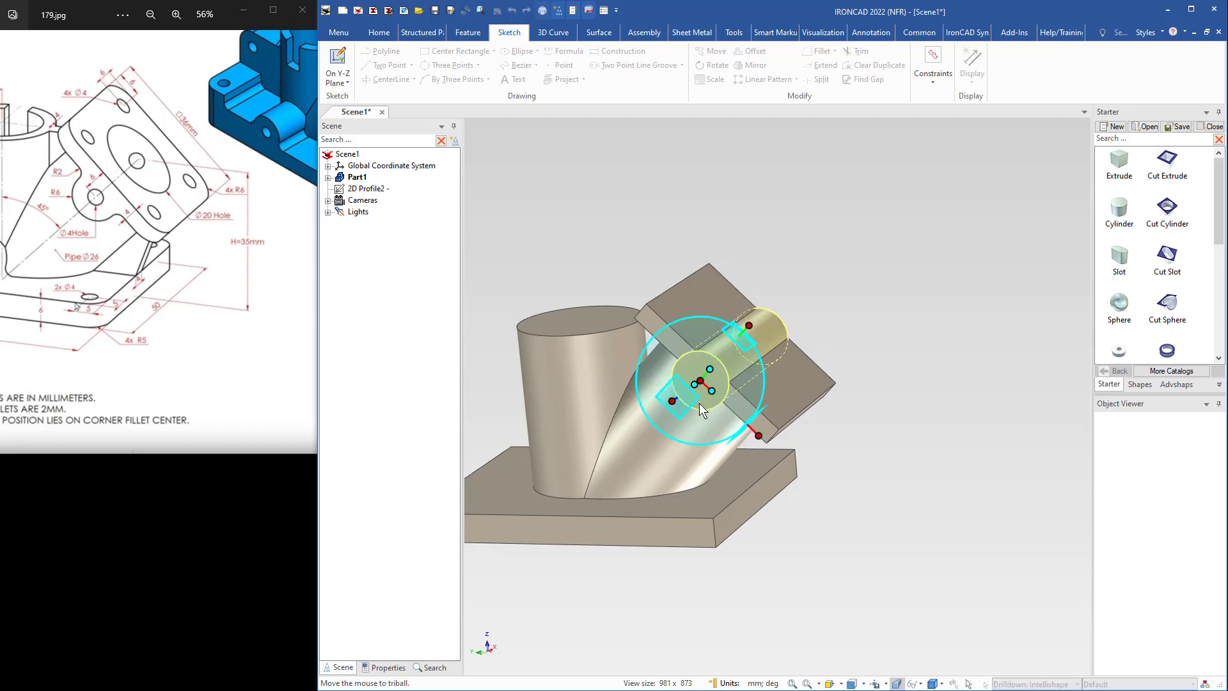
right_click(749, 326)
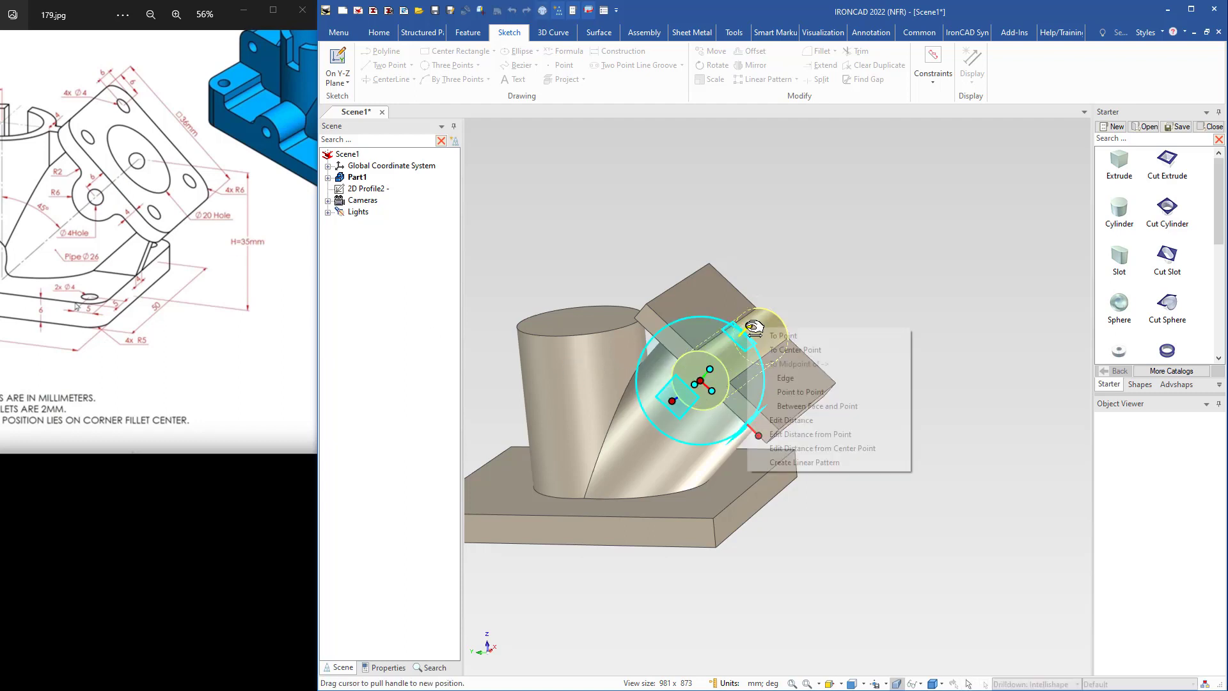
left_click(793, 435)
left_click(776, 397)
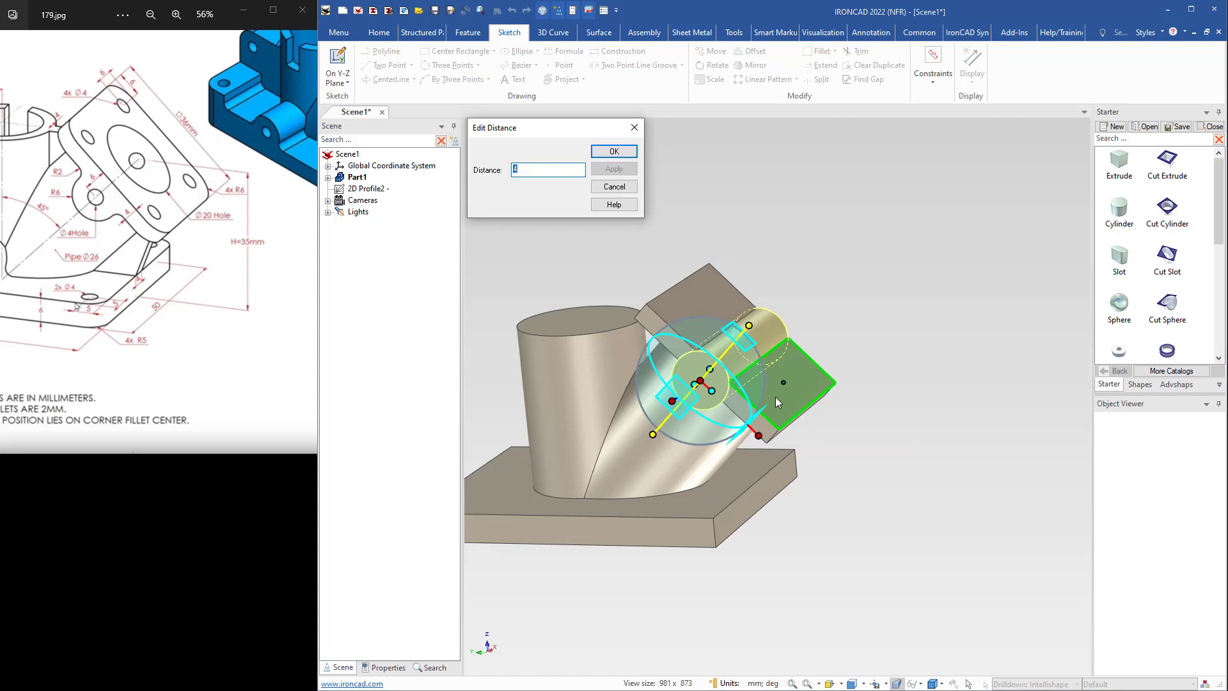
type("6")
key("Return")
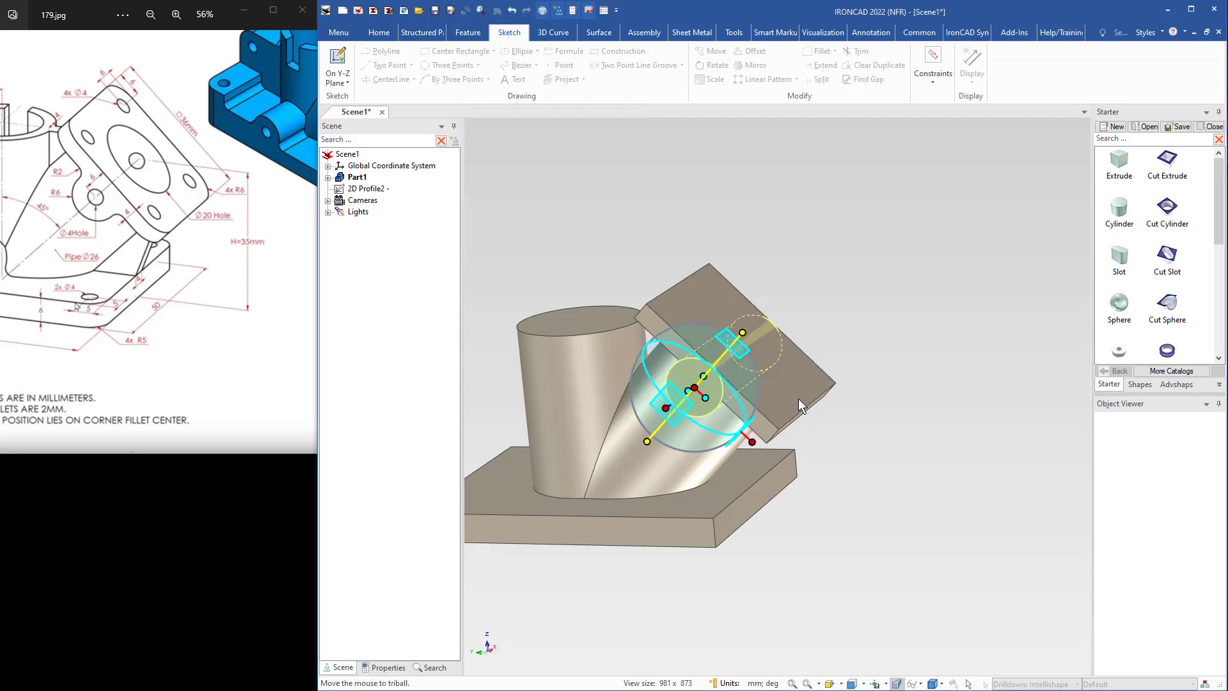
key("F10")
left_click(860, 303)
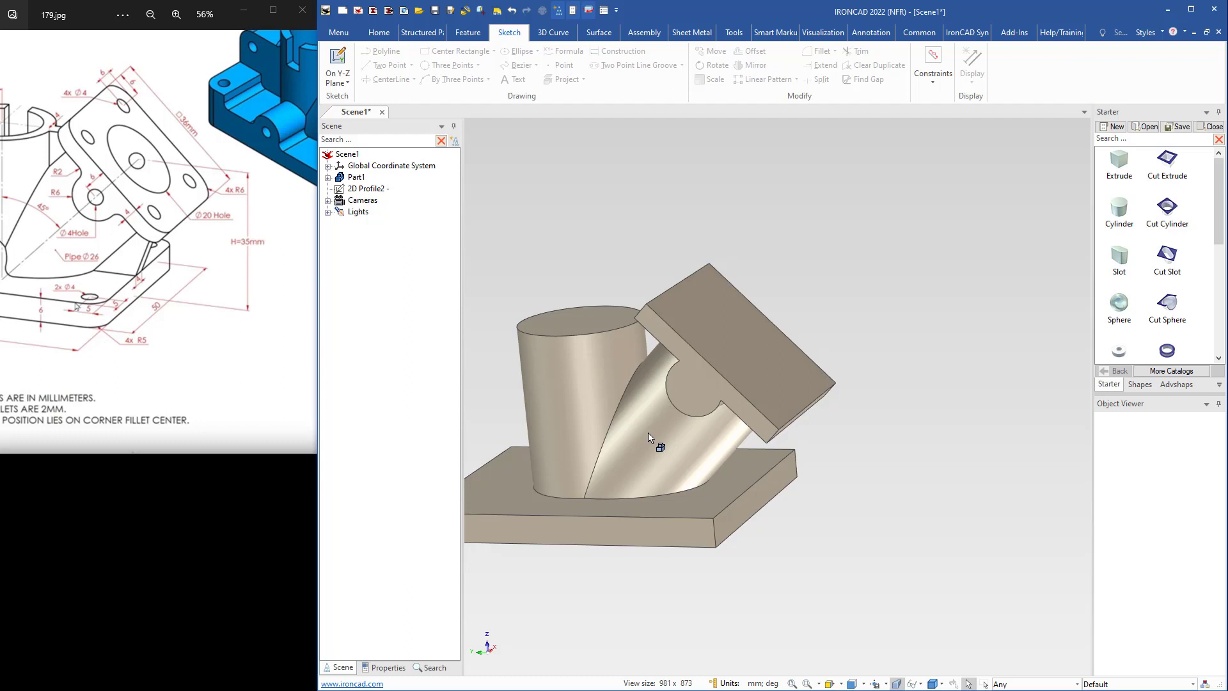
Place a cylinder at the middle of the base plate's long front side face and set its diameter to 12 mm.
middle_click_drag(648, 437, 745, 447)
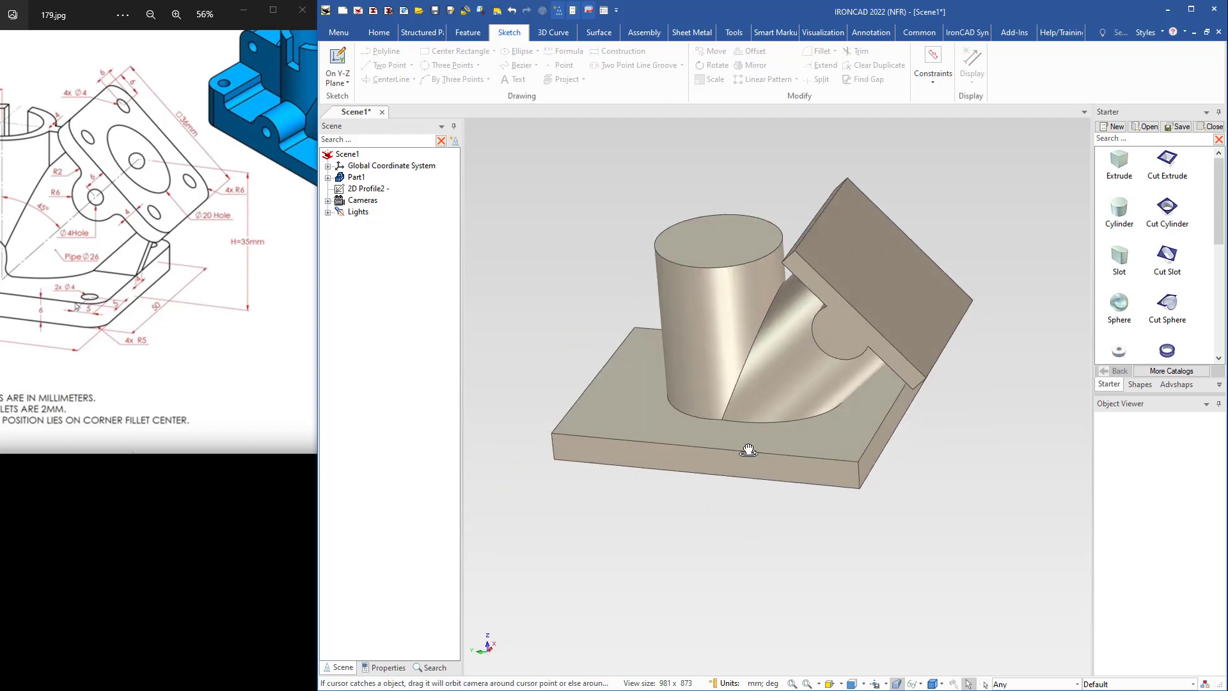
left_click_drag(108, 350, 238, 363)
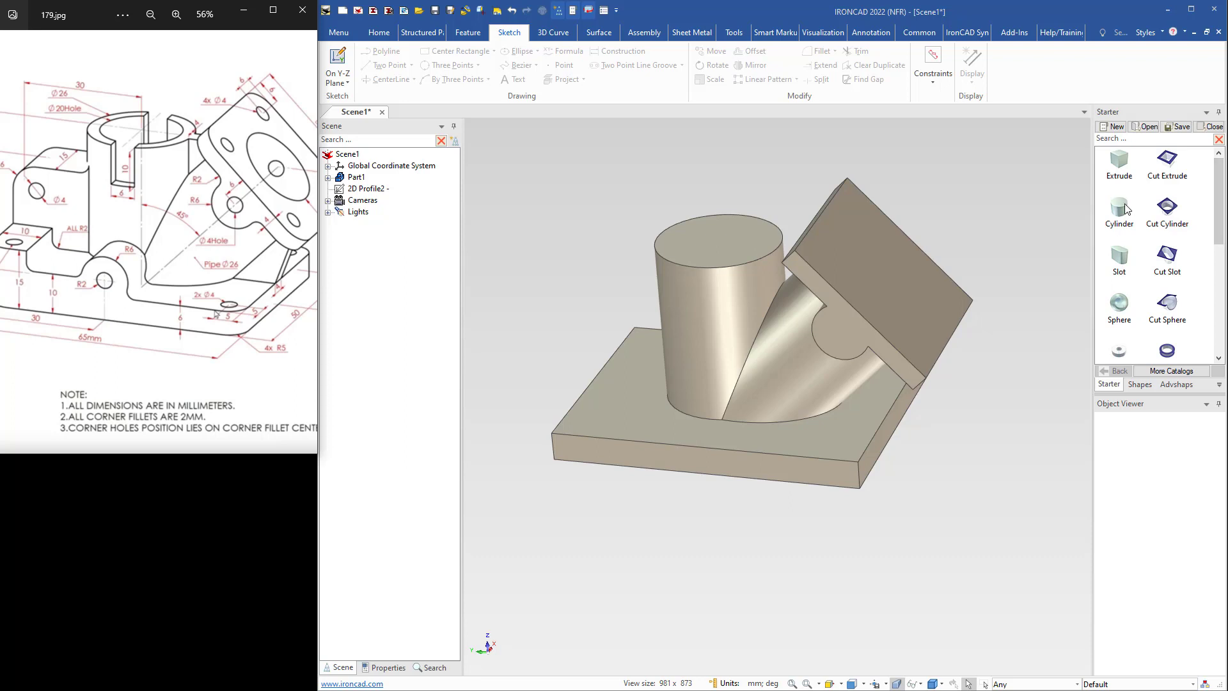
left_click_drag(1123, 206, 703, 462)
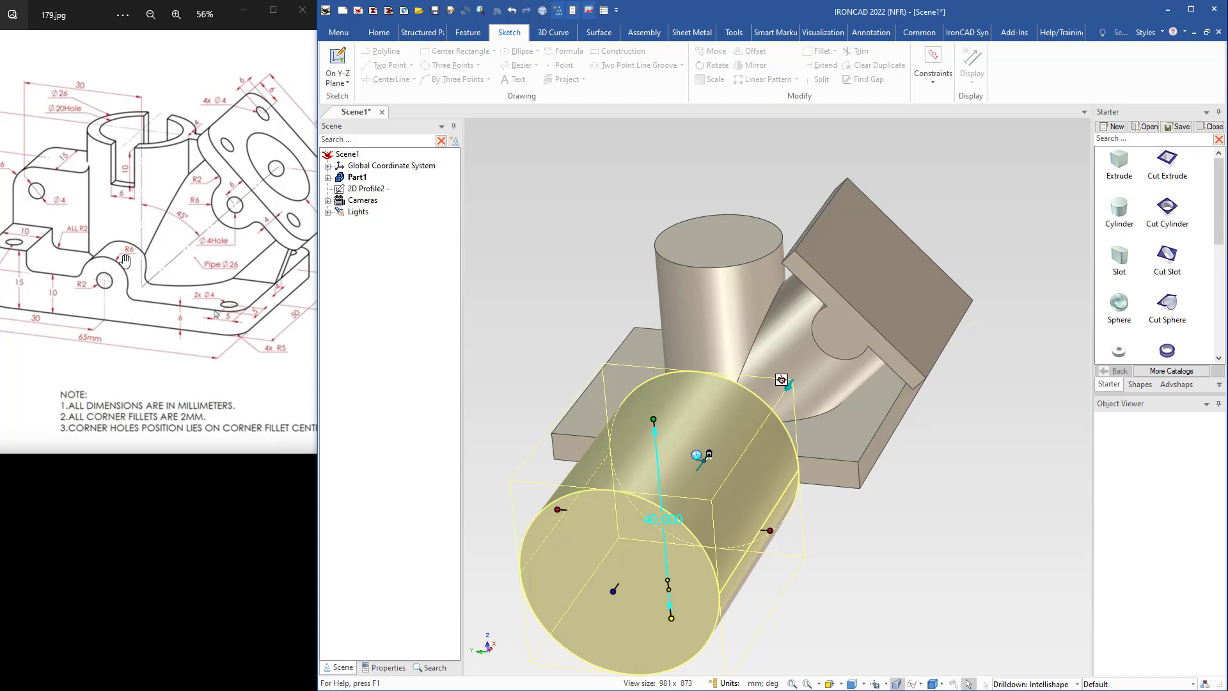
left_click(773, 530)
type("12")
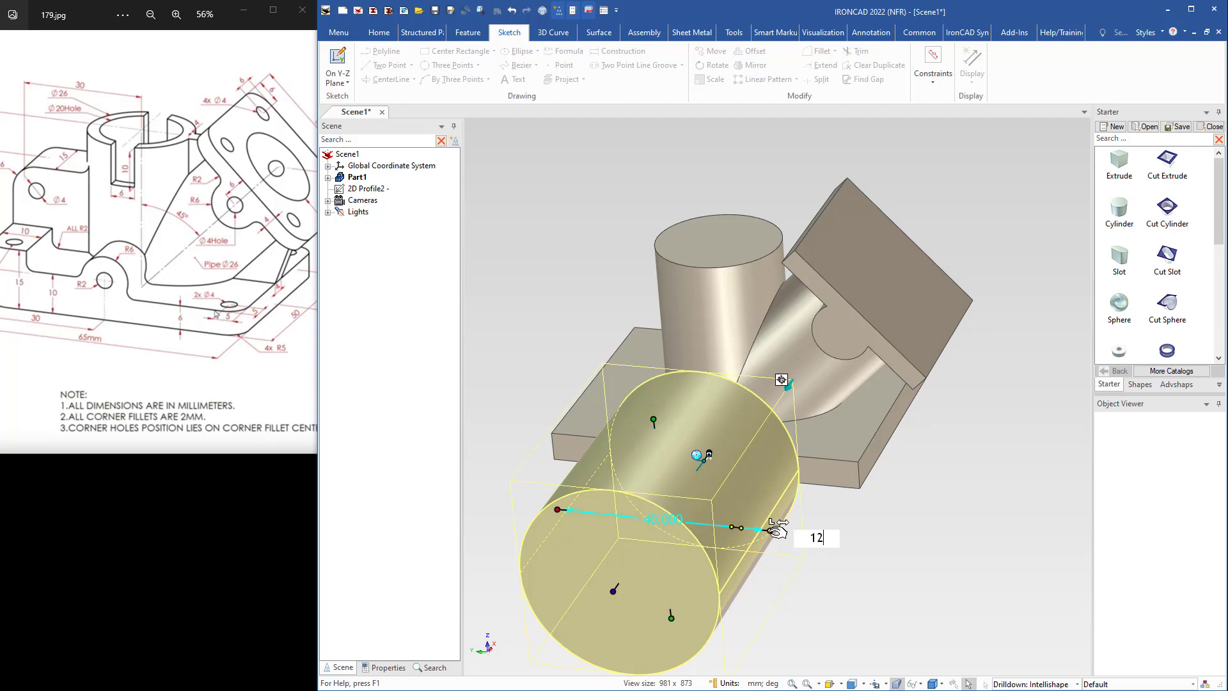
key("Return")
Run the base's 12 mm cylinder across the base plate from side face to side face, 50 mm long.
middle_click_drag(780, 521, 727, 499)
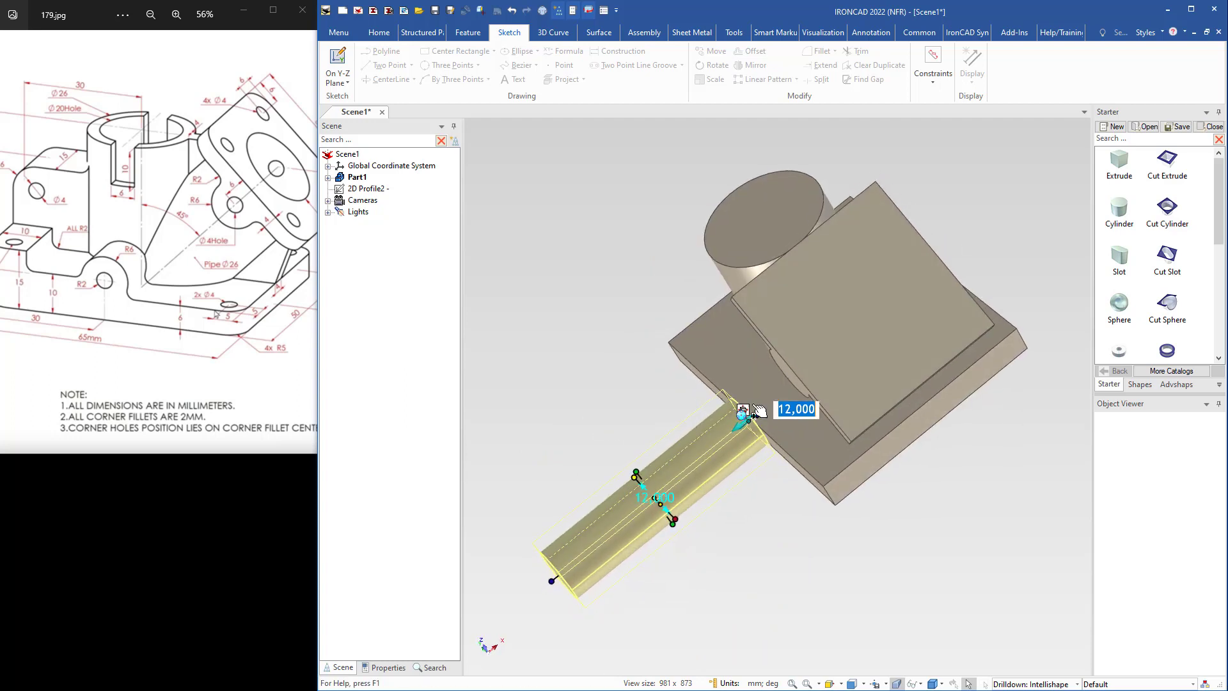
left_click_drag(743, 412, 1010, 326)
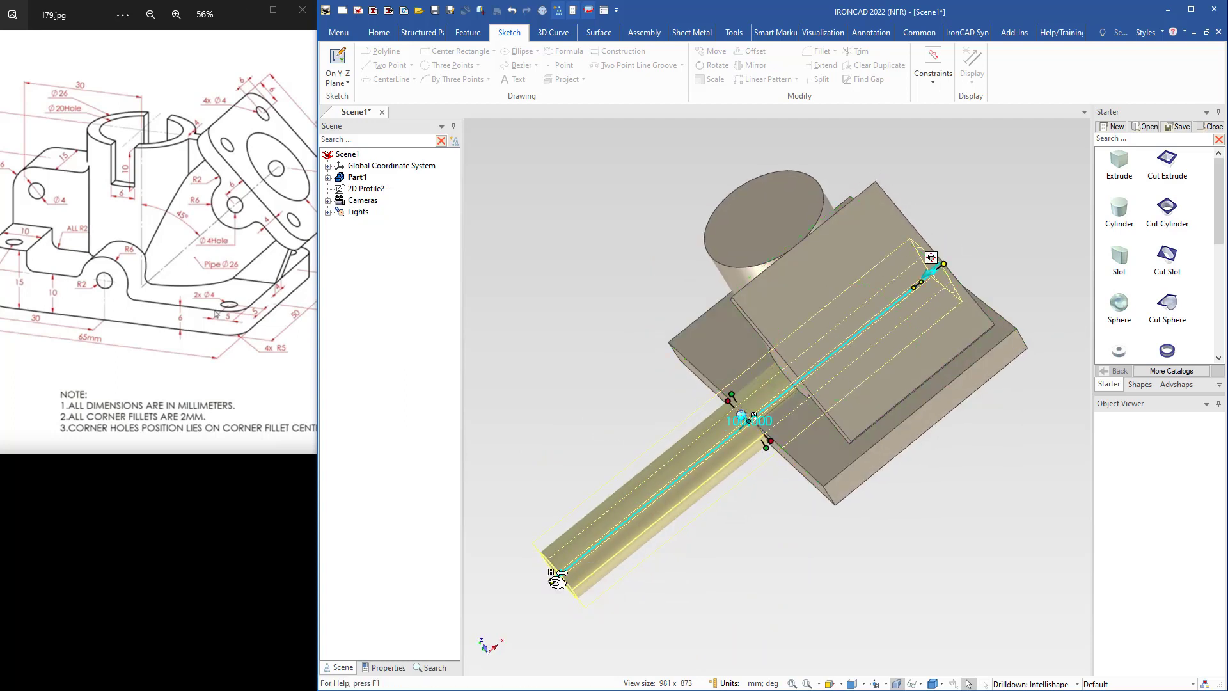
left_click_drag(562, 575, 800, 472)
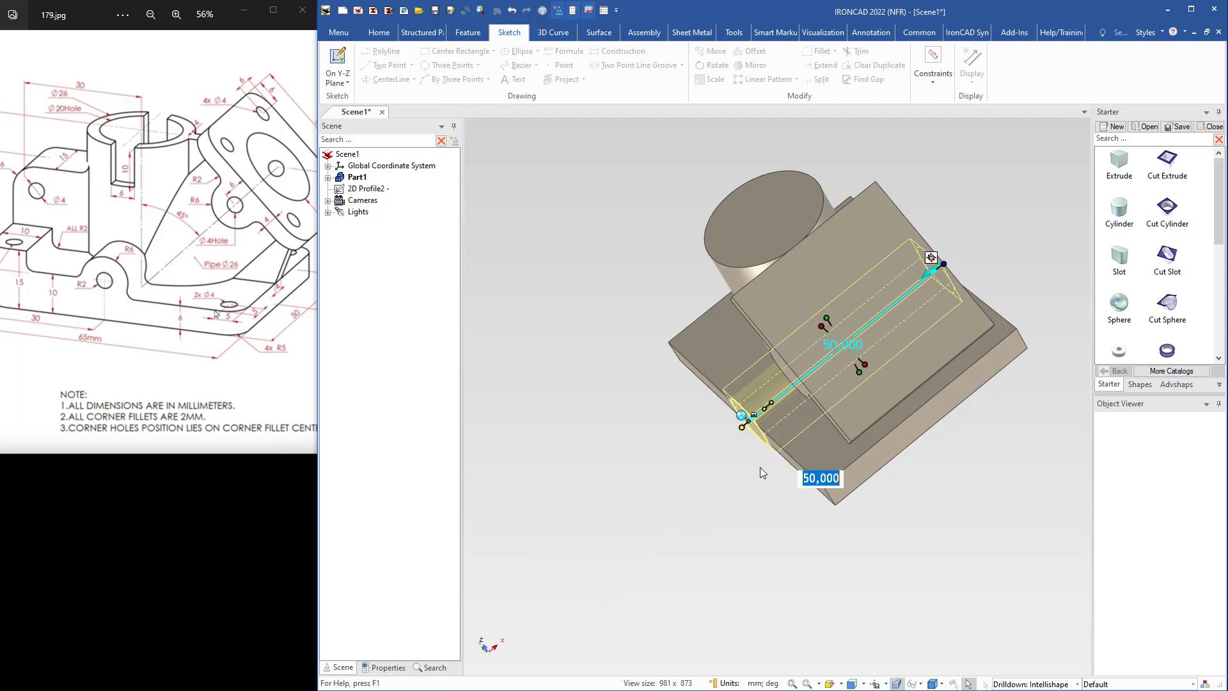
middle_click_drag(763, 472, 894, 397)
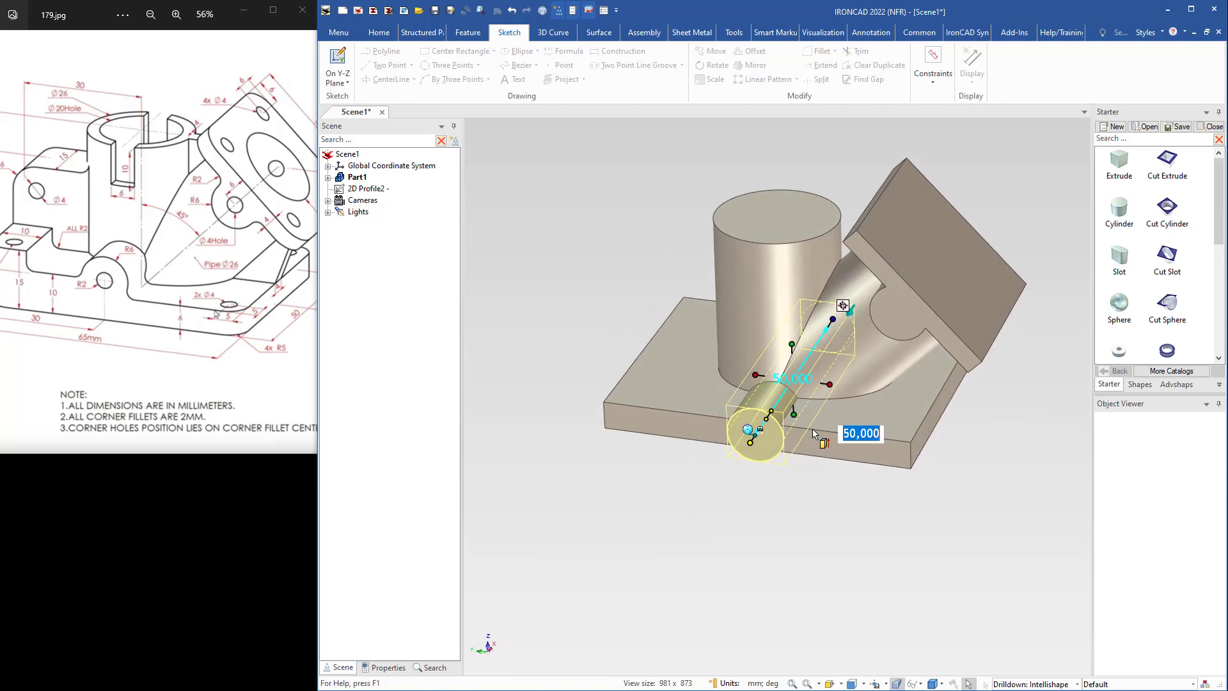
Raise the base's 12 mm cylinder to the drawing's centre height, measured from the base plate's lower front edge.
key("F10")
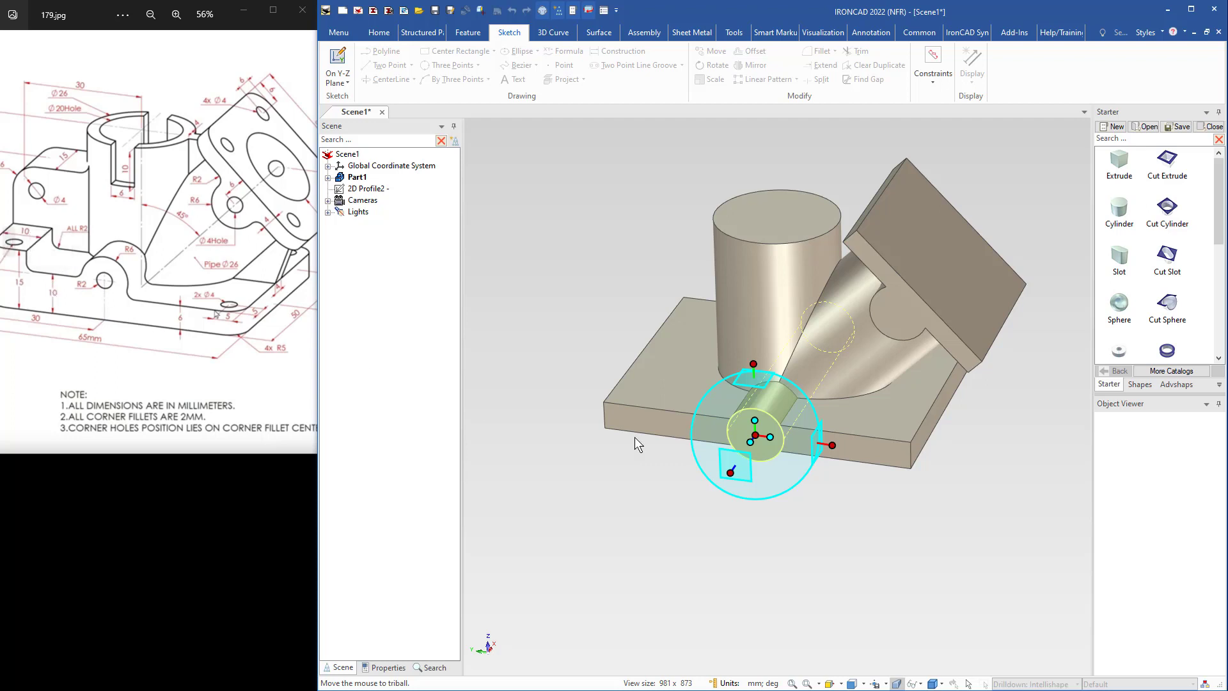
right_click(759, 365)
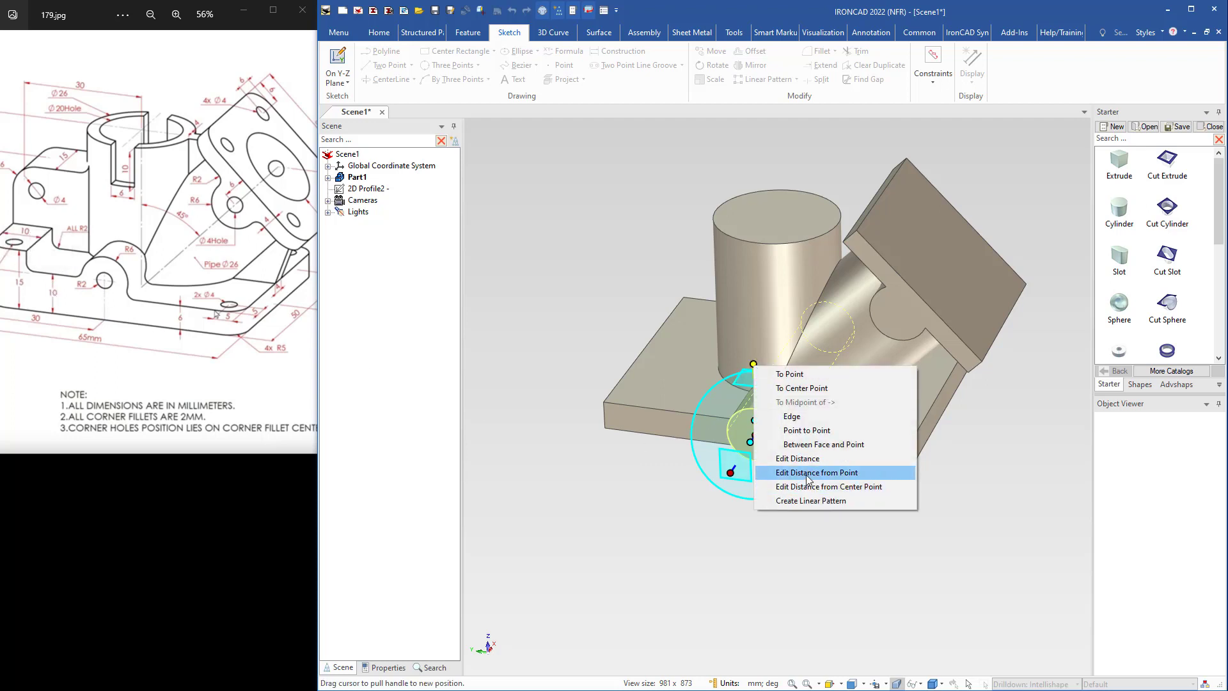
left_click(830, 471)
left_click(849, 459)
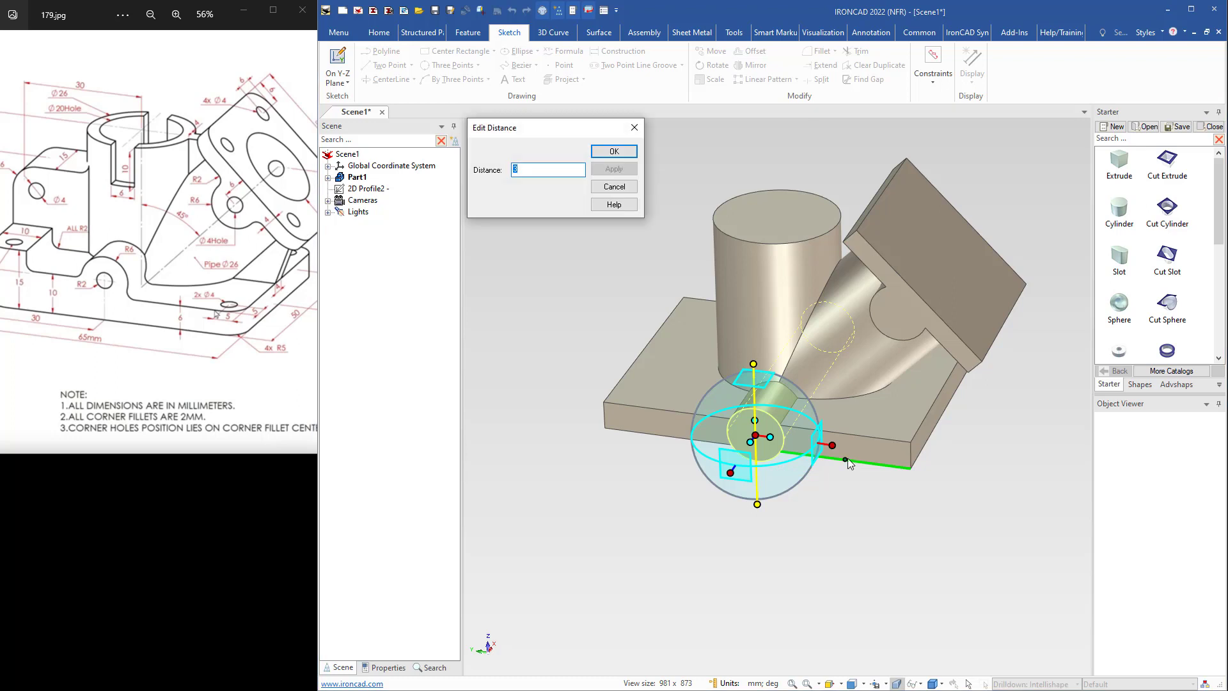
key("Return")
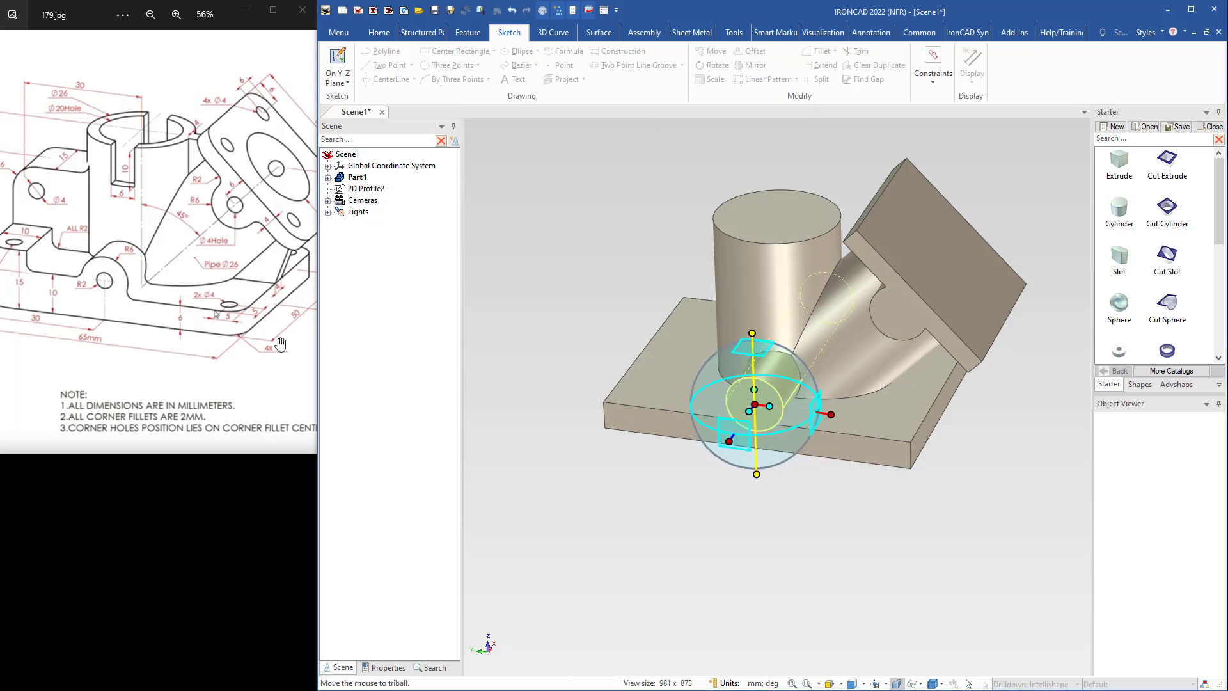
Position the base's 12 mm cylinder 30 mm from the base plate's end edge on the side away from the flange.
left_click_drag(107, 318, 179, 322)
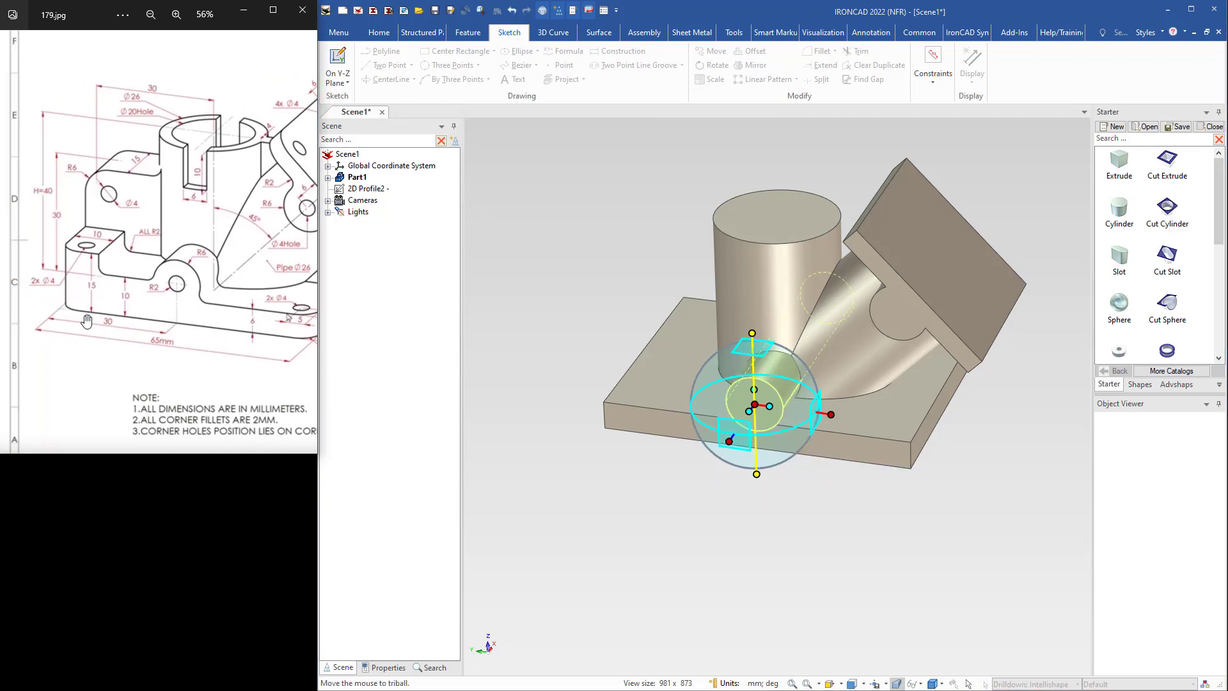
left_click(833, 414)
right_click(832, 415)
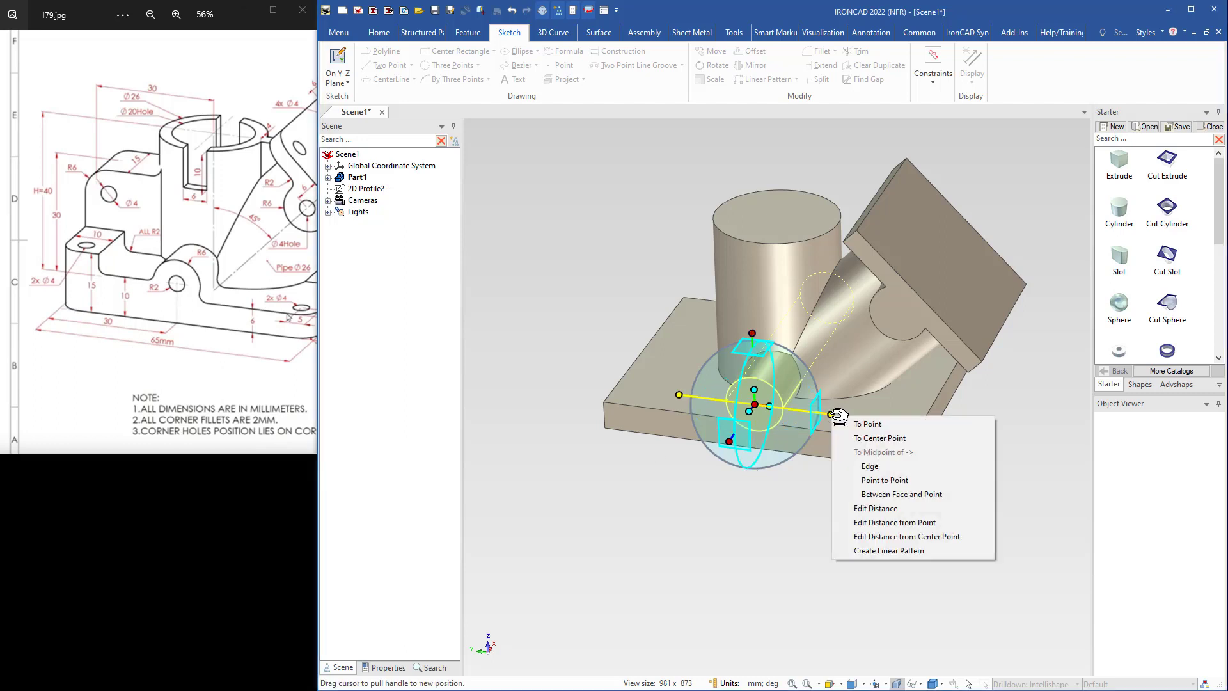
left_click(897, 523)
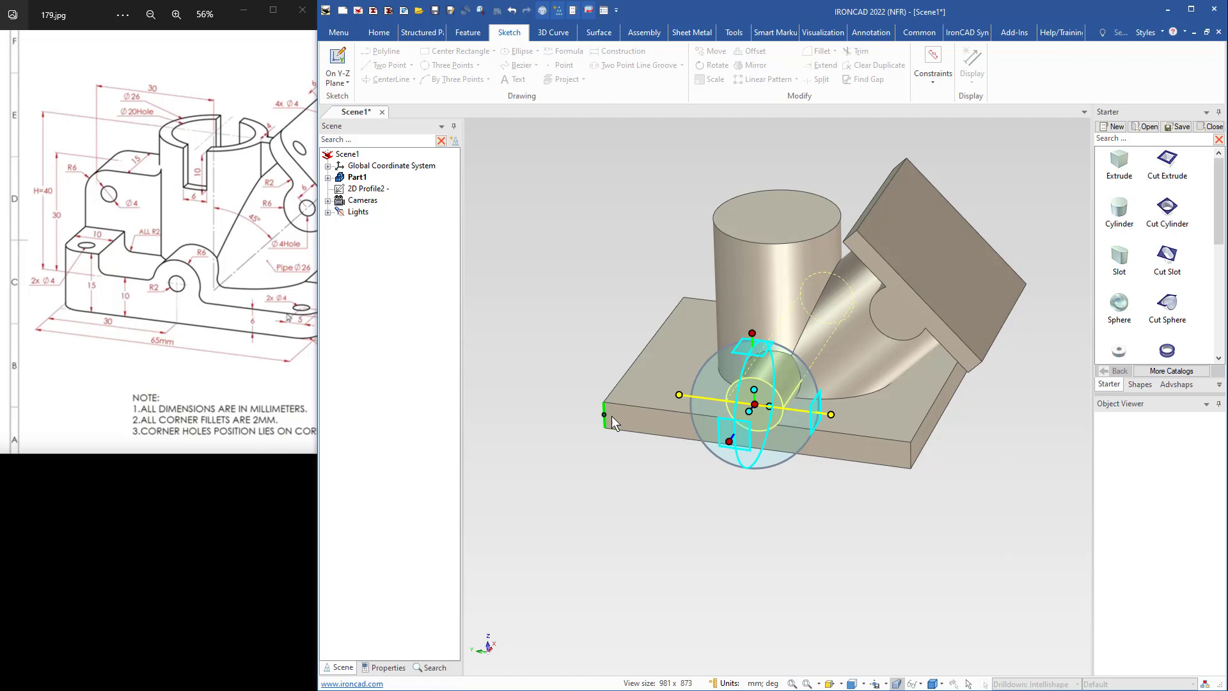
left_click(603, 415)
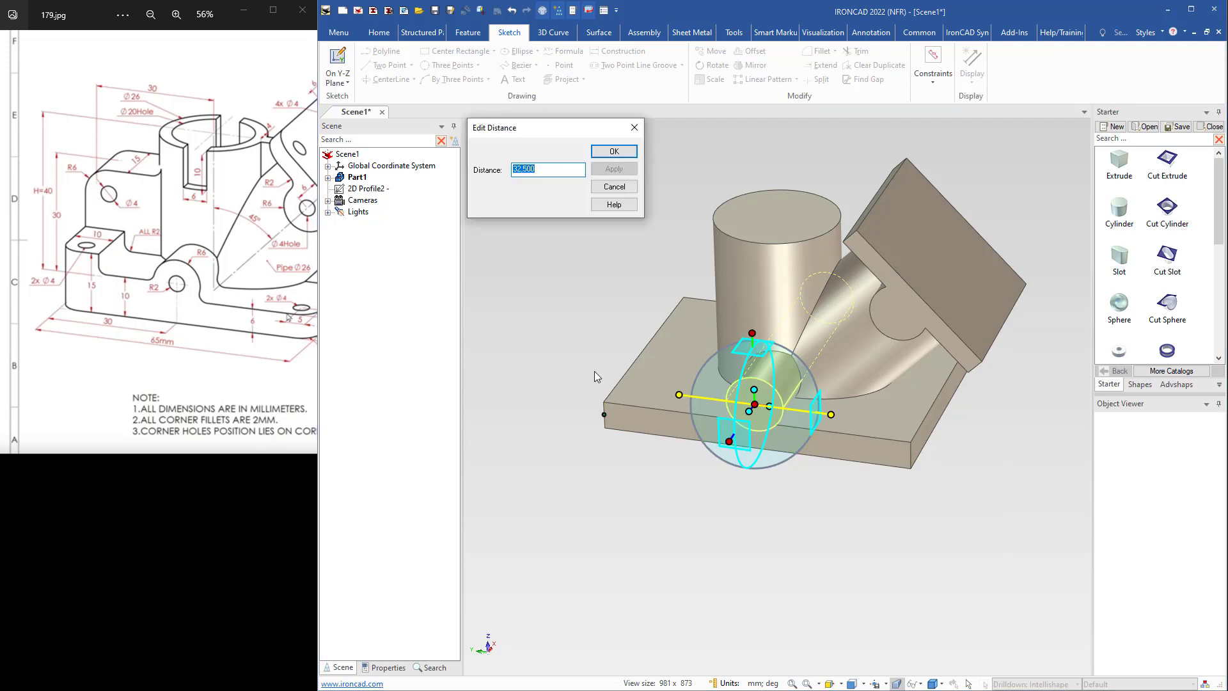
type("30")
key("Return")
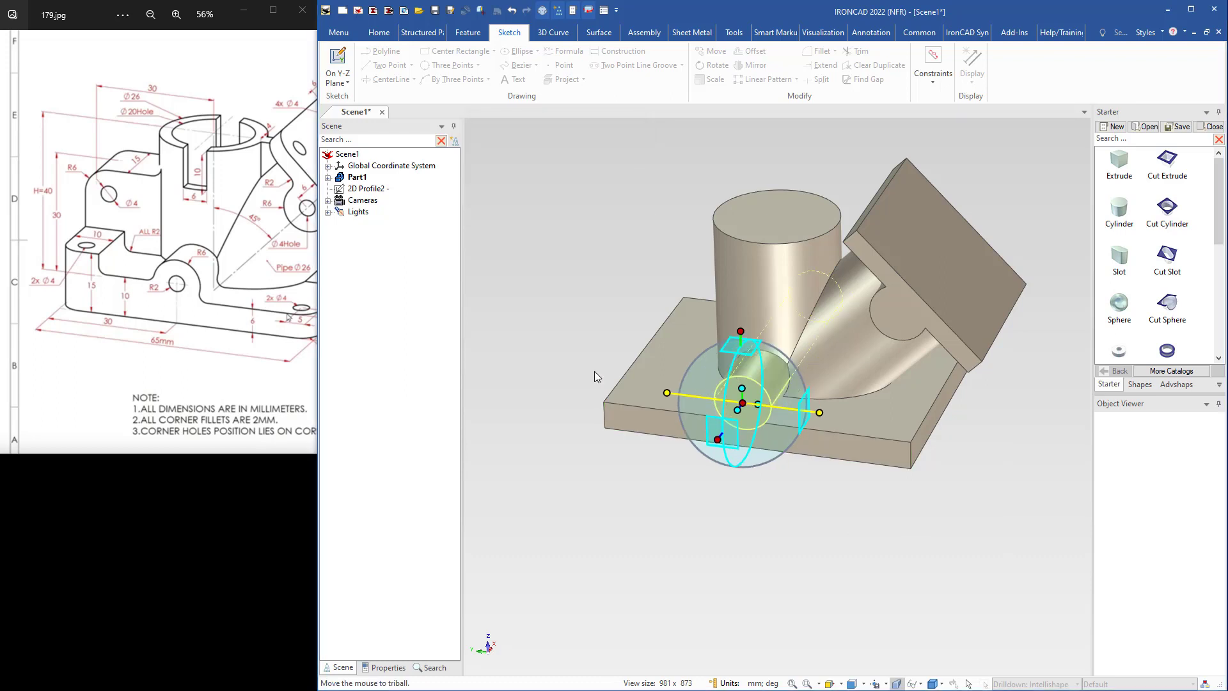
key("F10")
left_click(551, 344)
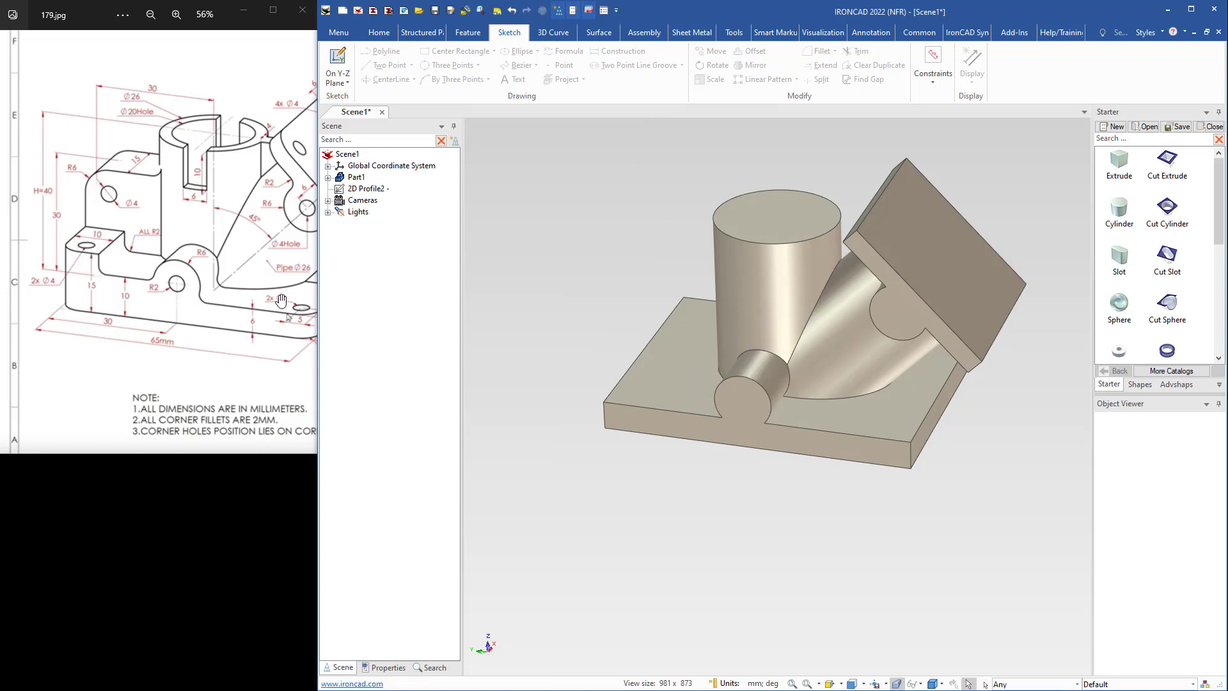
Add an extruded block on the base plate, flush with the end away from the flange, 10 mm wide and 50 mm long.
left_click_drag(1124, 163, 647, 352)
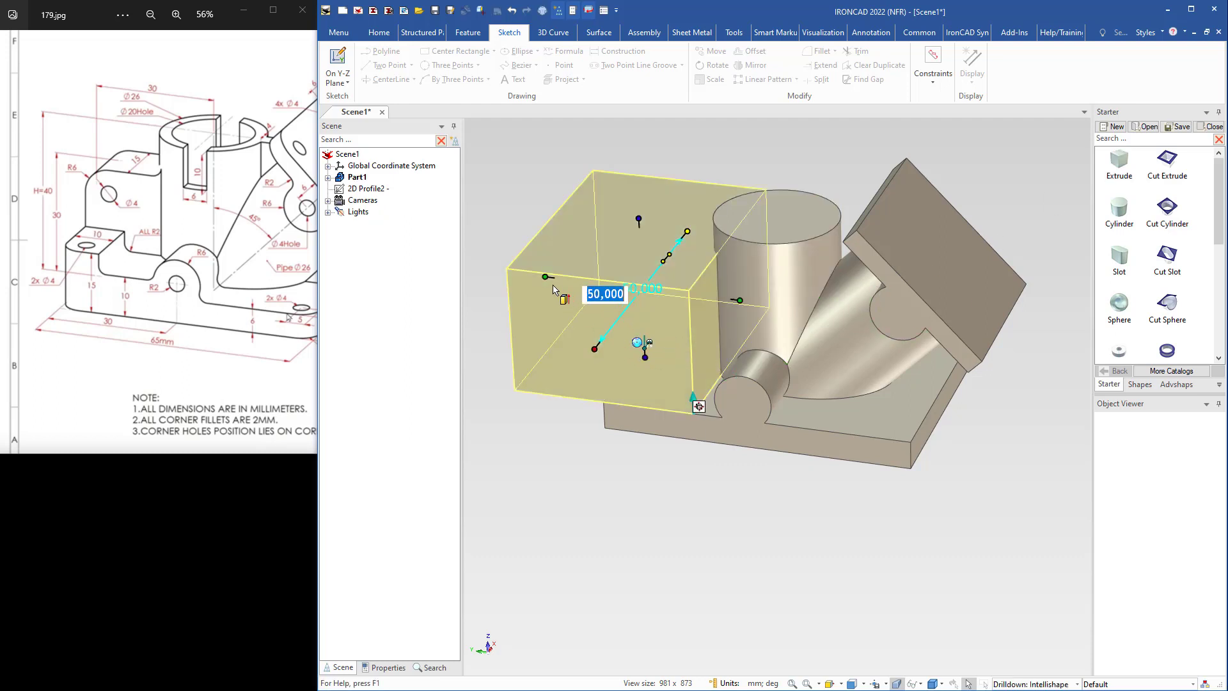
mouse_move(547, 277)
left_mouse_down()
mouse_move(618, 395)
mouse_move(601, 421)
left_mouse_up()
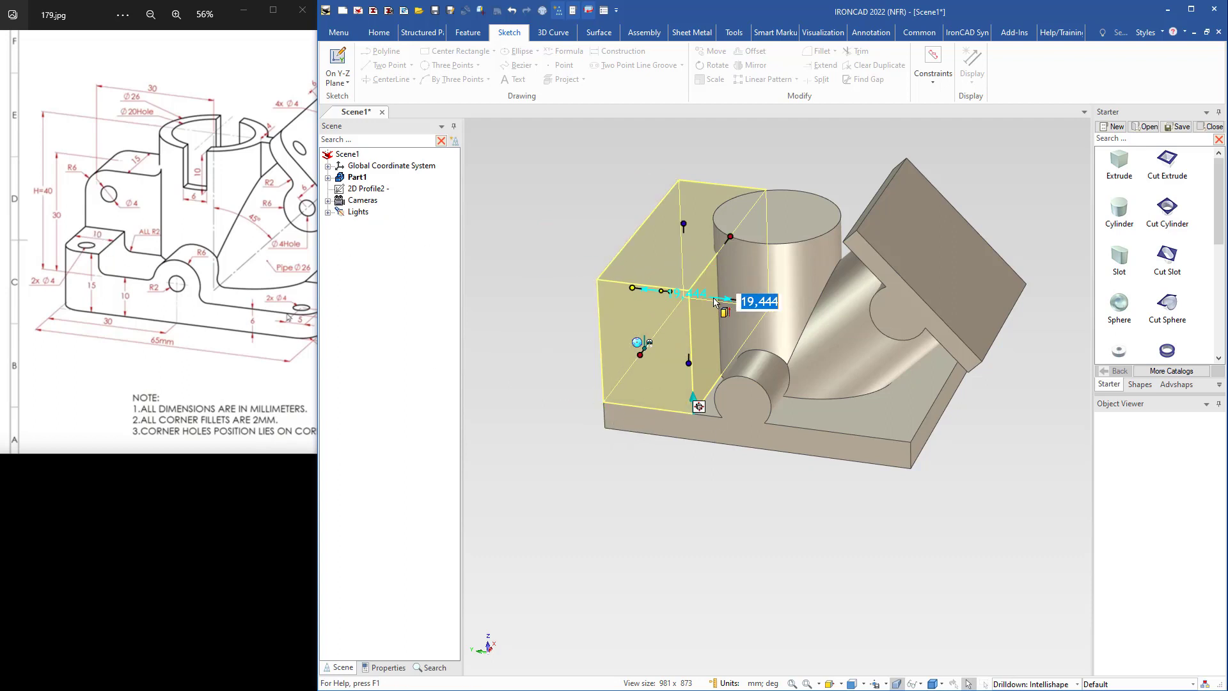
mouse_move(745, 298)
left_mouse_down()
mouse_move(655, 299)
mouse_move(691, 297)
left_mouse_up()
type("10")
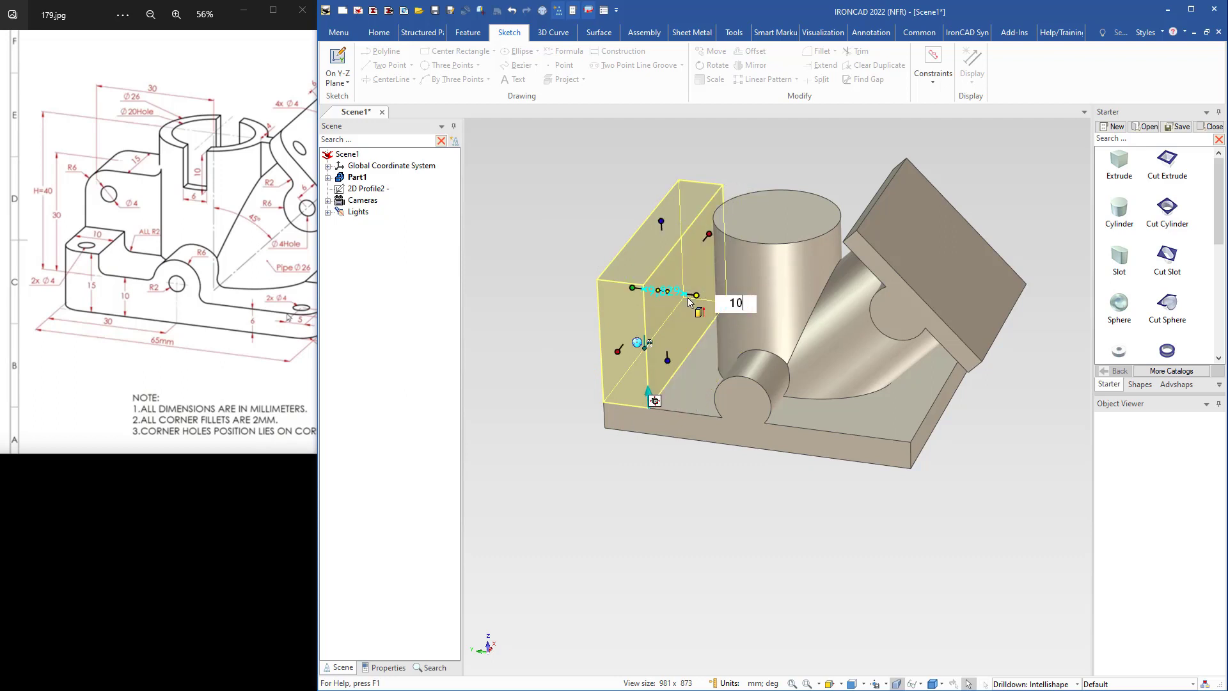
key("Tab")
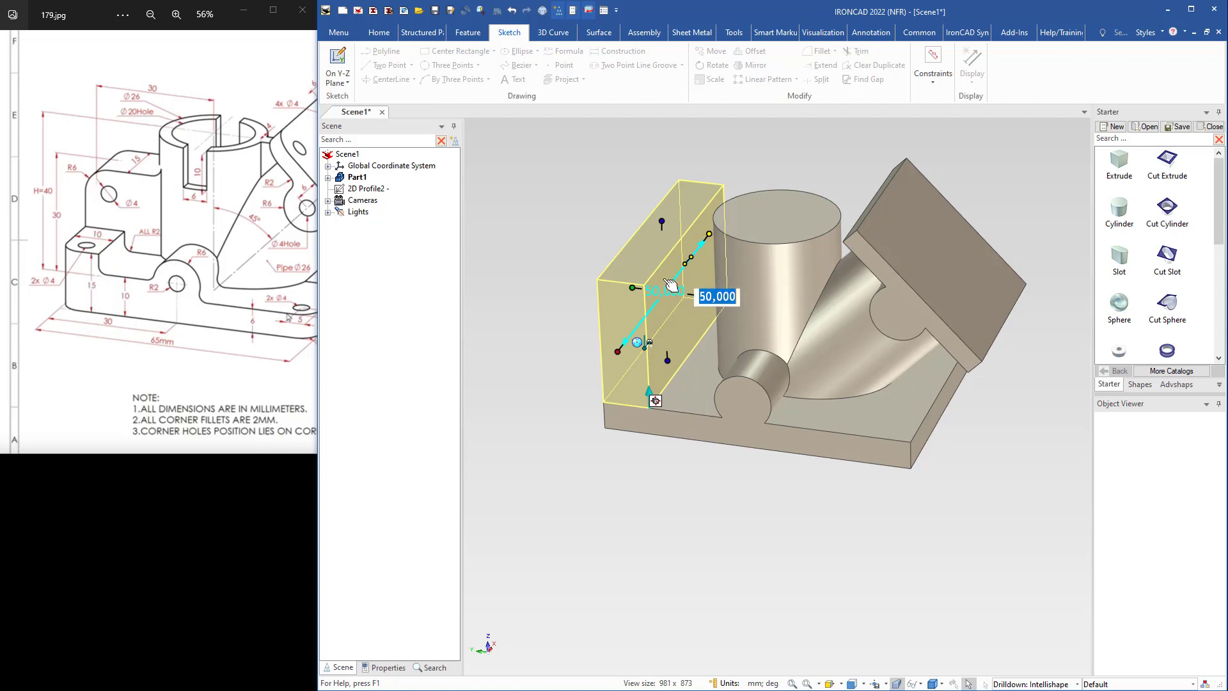
Set the end block's top to 15 mm above the base plate's lower front edge.
right_click(662, 222)
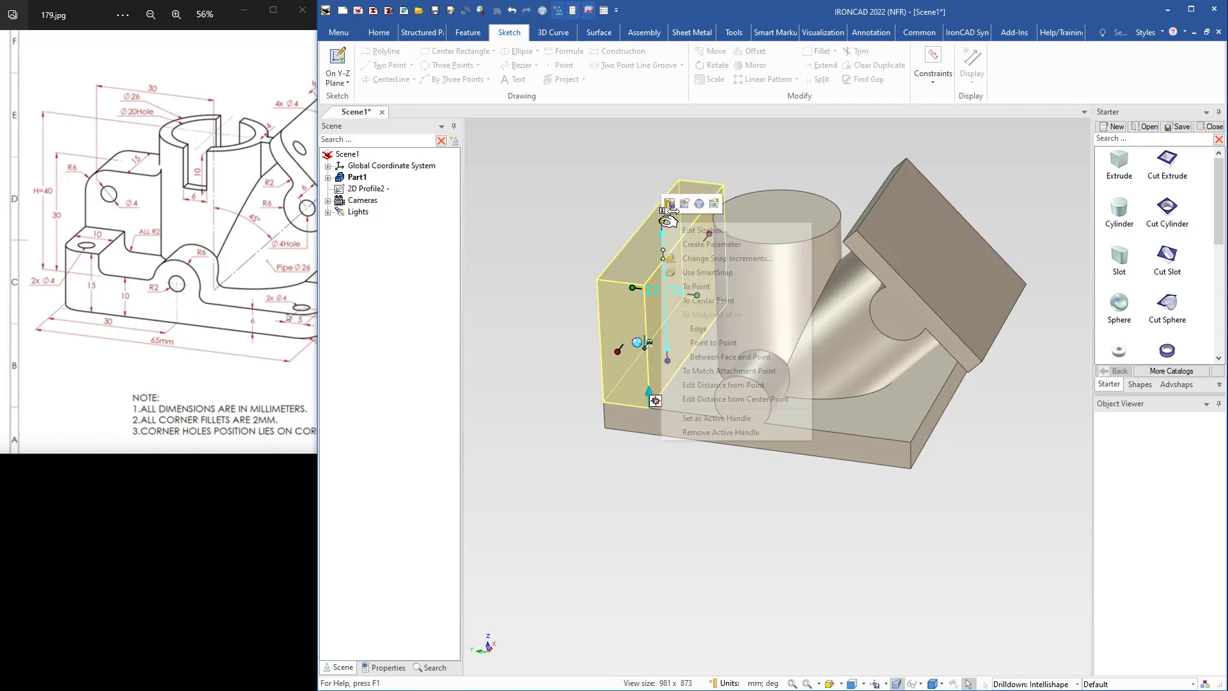
left_click(717, 386)
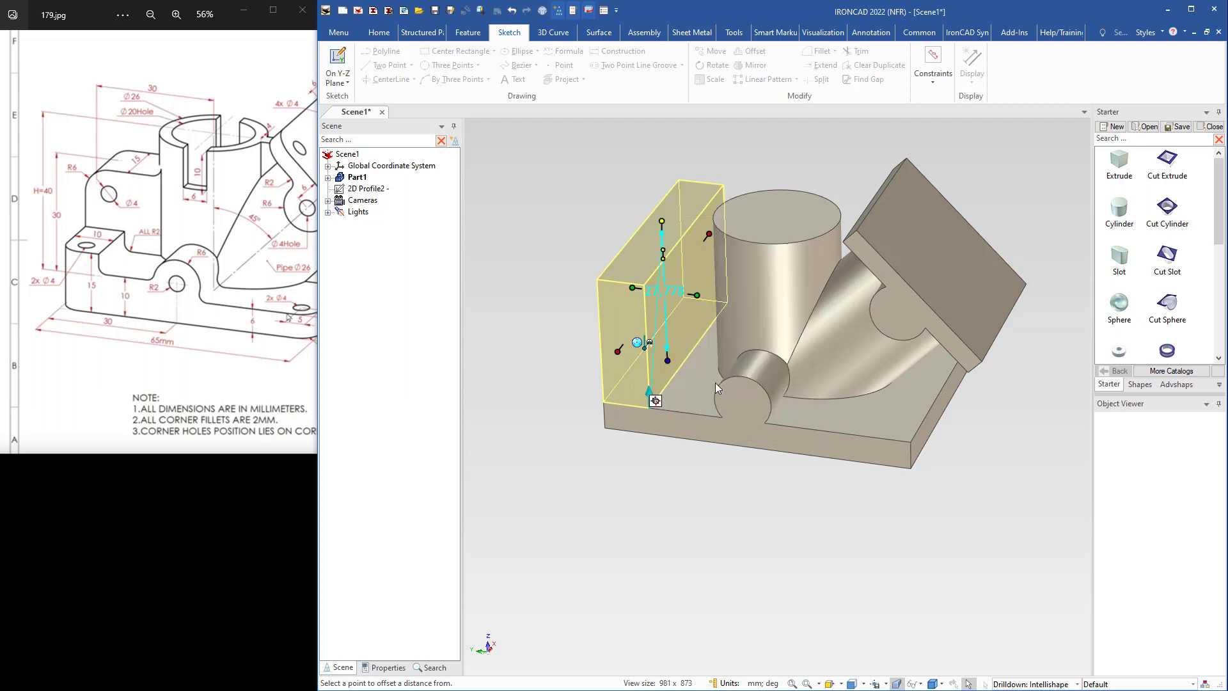
left_click(677, 441)
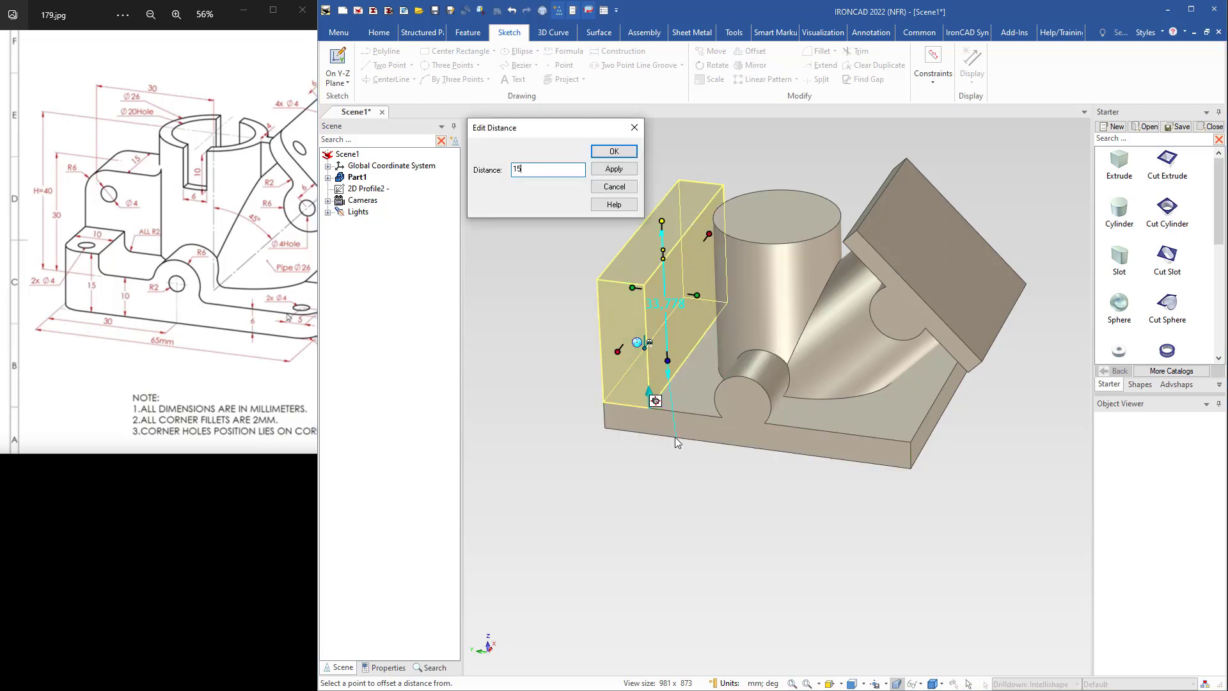
key("Return")
left_click(613, 462)
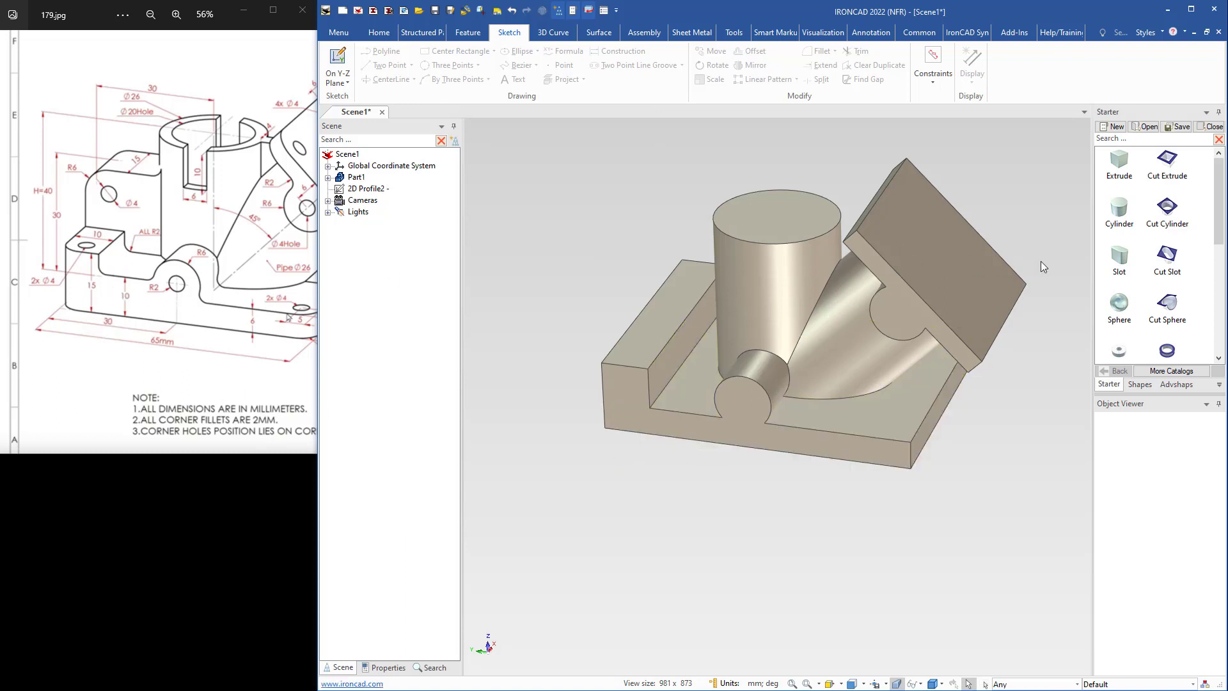
Add a second extruded block on the base plate, reaching 20 mm from the end block's inner face to the vertical cylinder's axis.
left_click_drag(1121, 164, 690, 355)
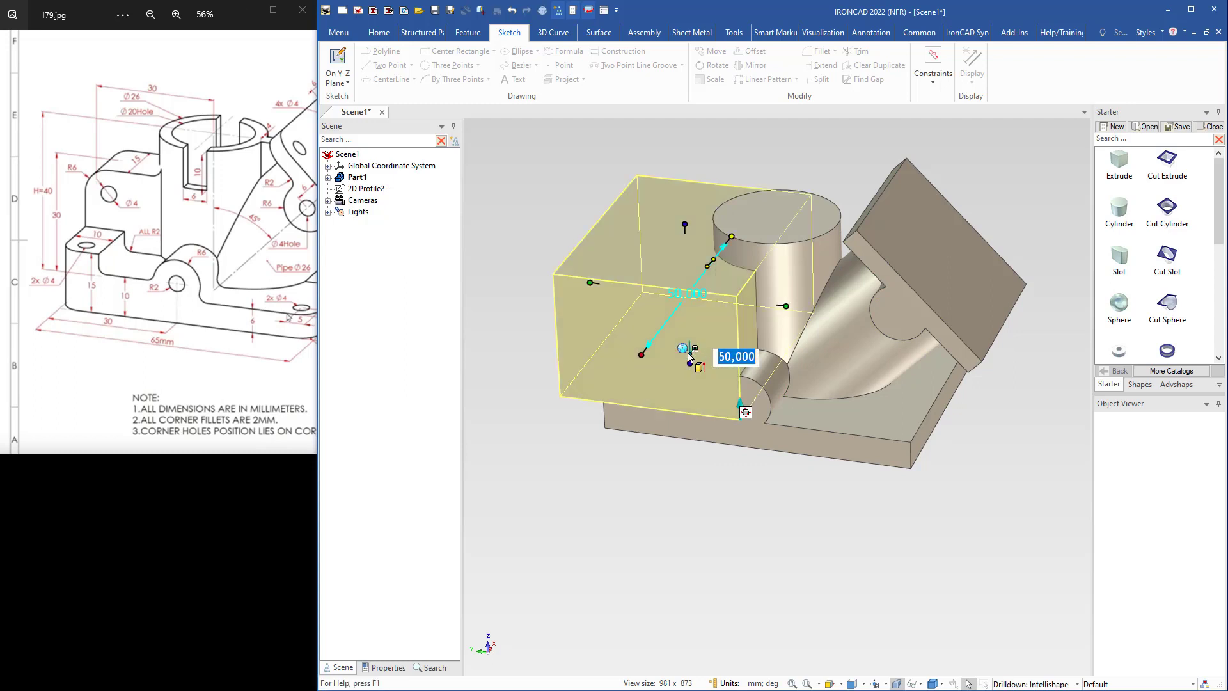
left_click_drag(597, 282, 661, 374)
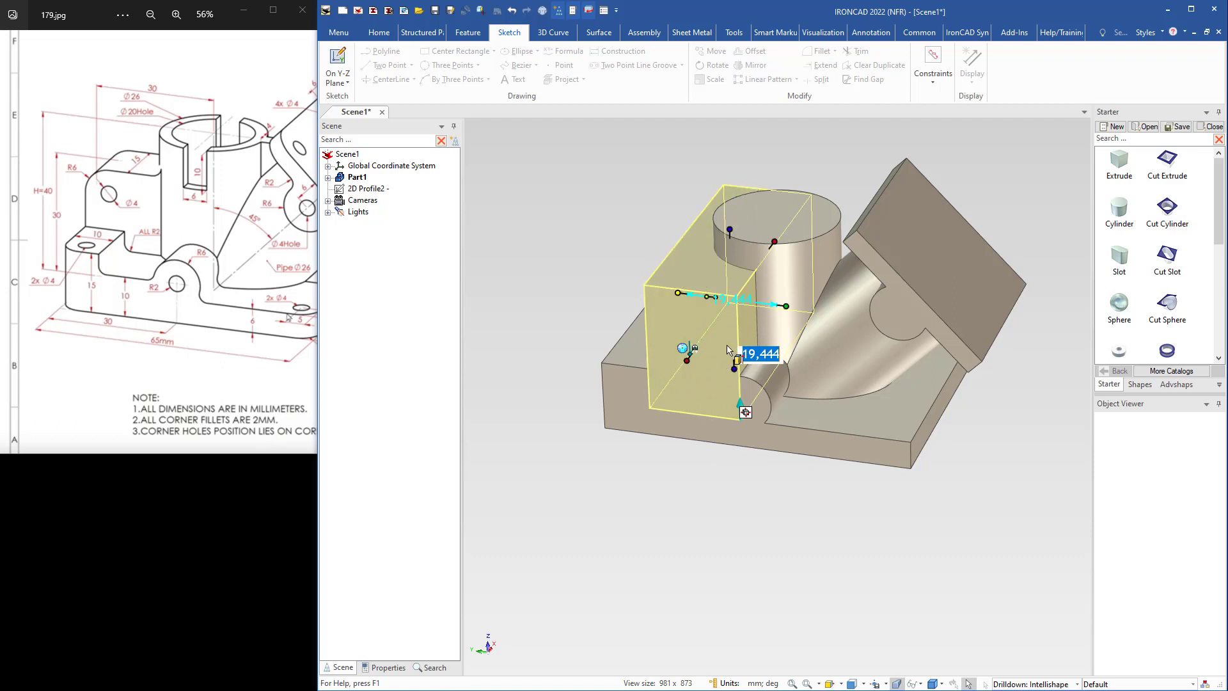
left_click_drag(787, 306, 781, 265)
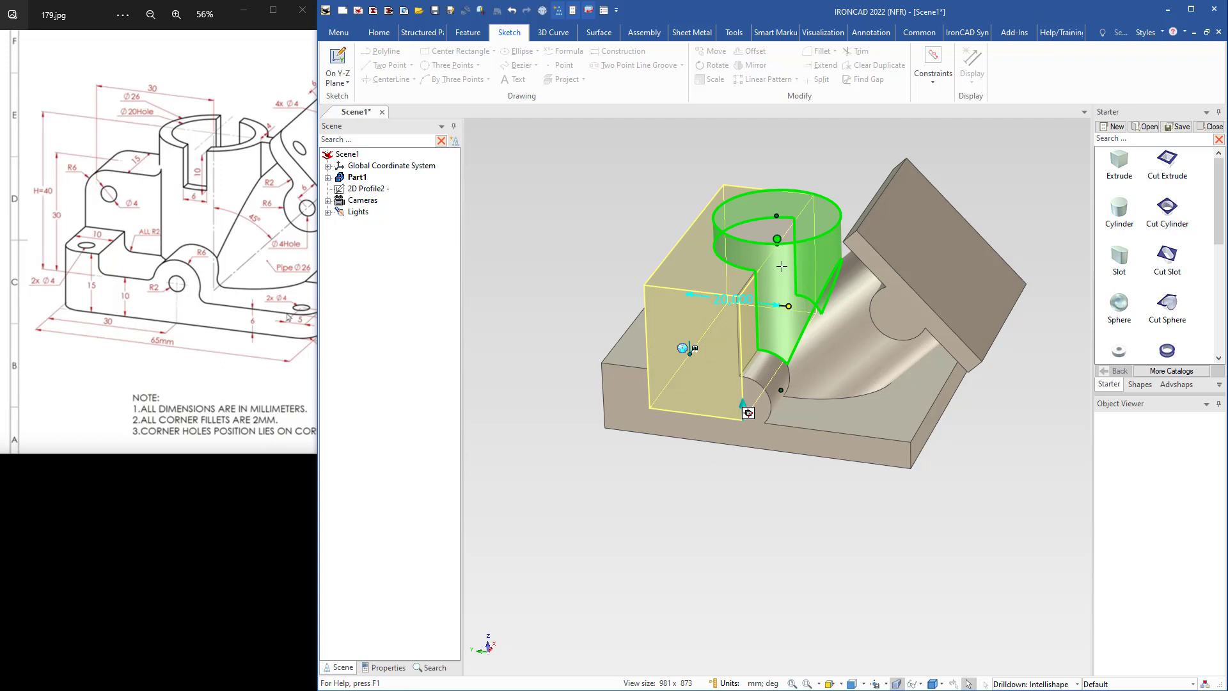
left_click_drag(781, 266, 782, 266, "shift")
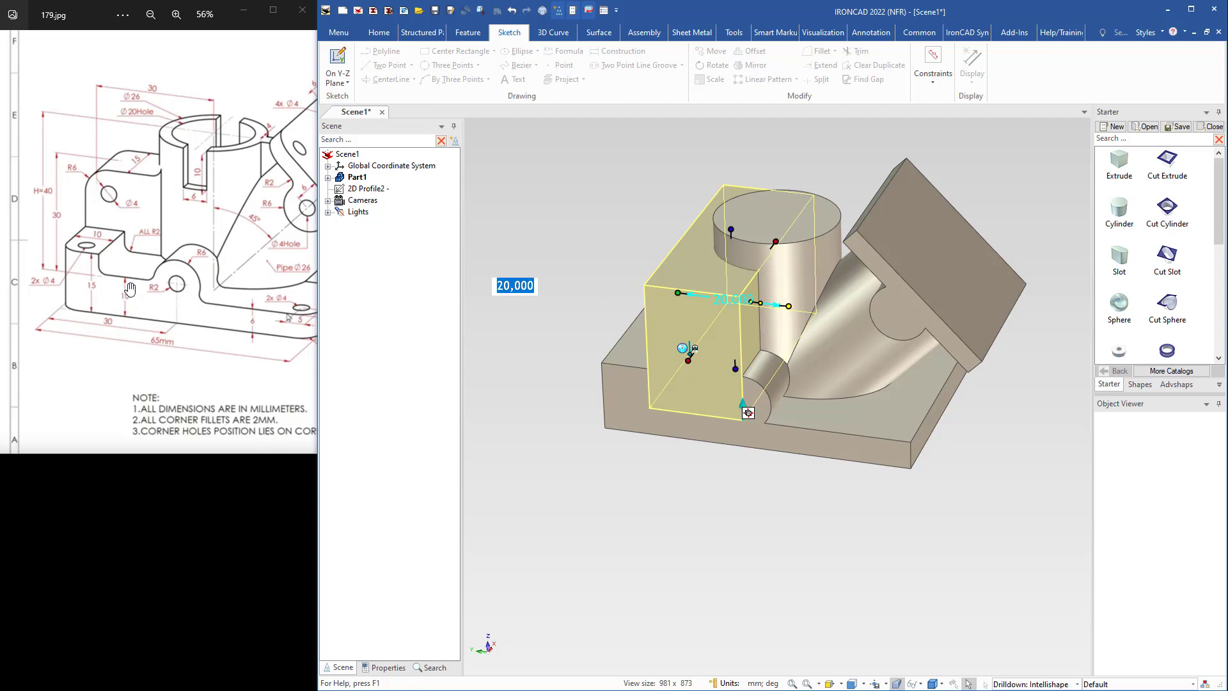
Set the second block's top to 10 mm above the base plate's lower front edge.
right_click(731, 229)
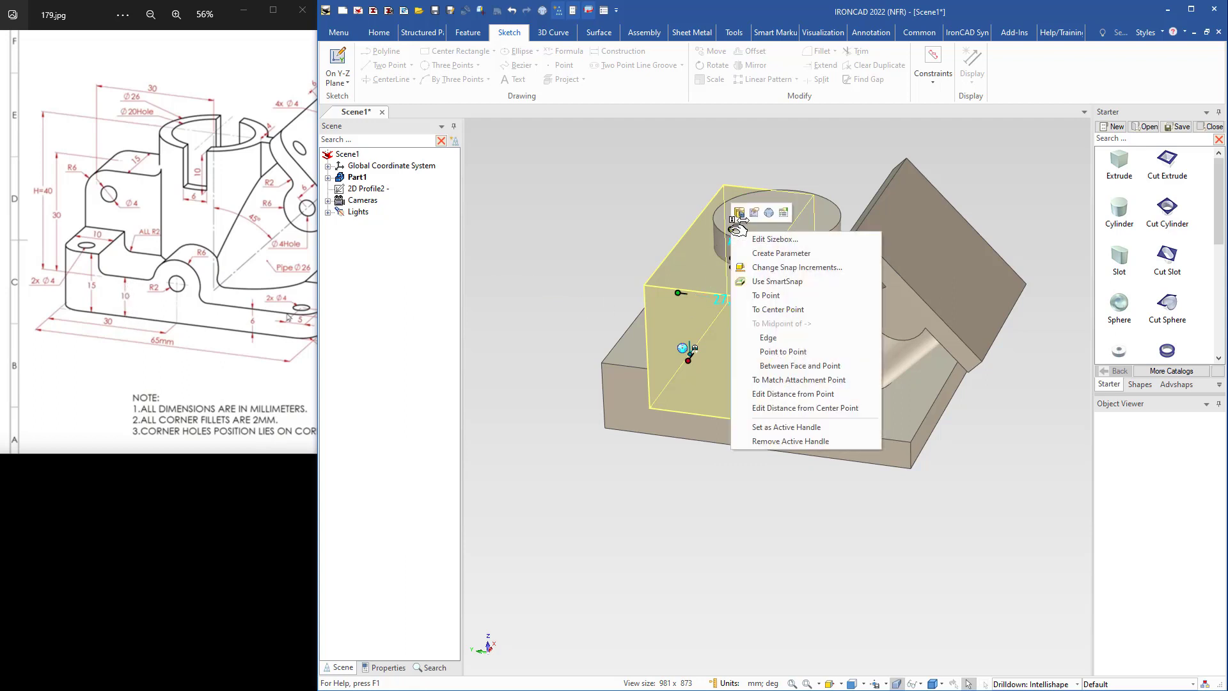
left_click(772, 393)
left_click(696, 445)
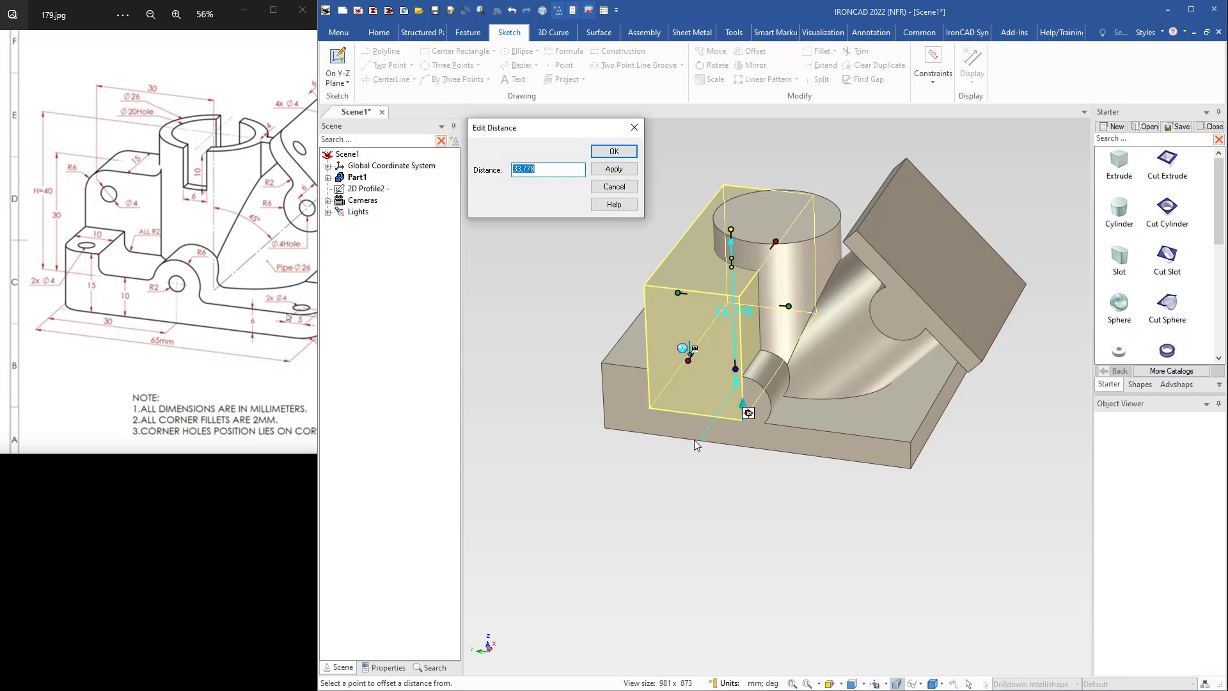
key("Return")
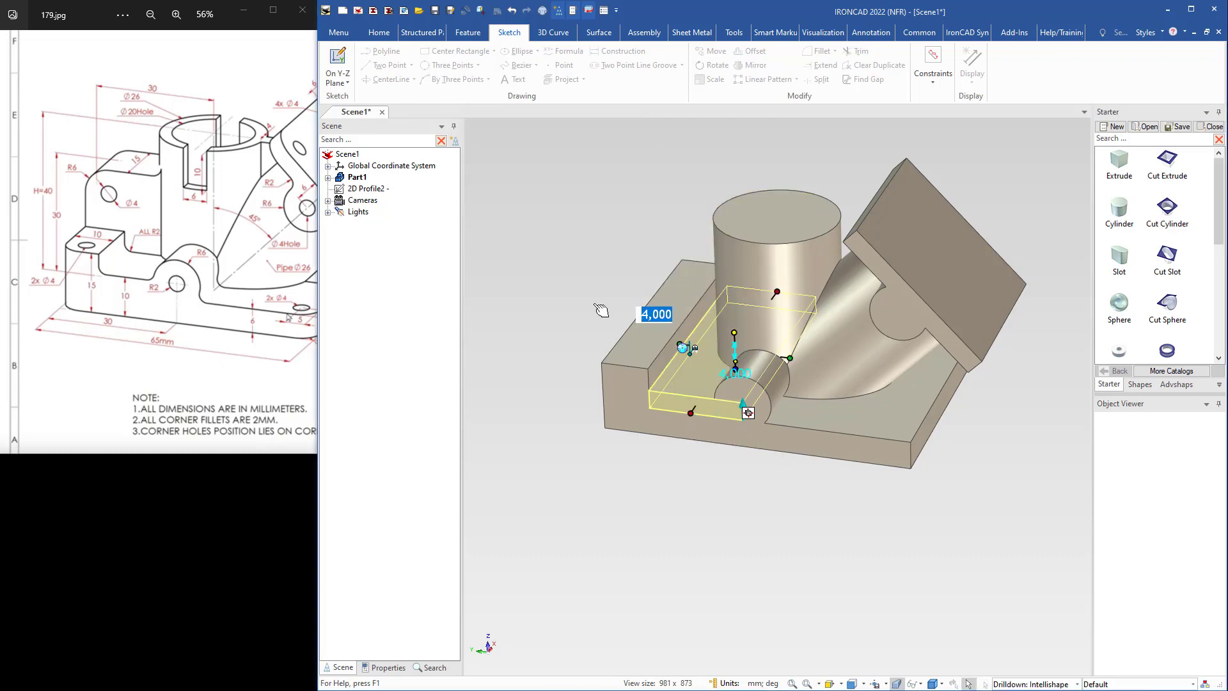
left_click(584, 281)
Add a third extruded block flush with the base plate's stepped end, extend it down to the plate's underside and make it 30 mm high.
scroll(687, 410, "up", 2)
middle_click_drag(688, 412, 696, 407)
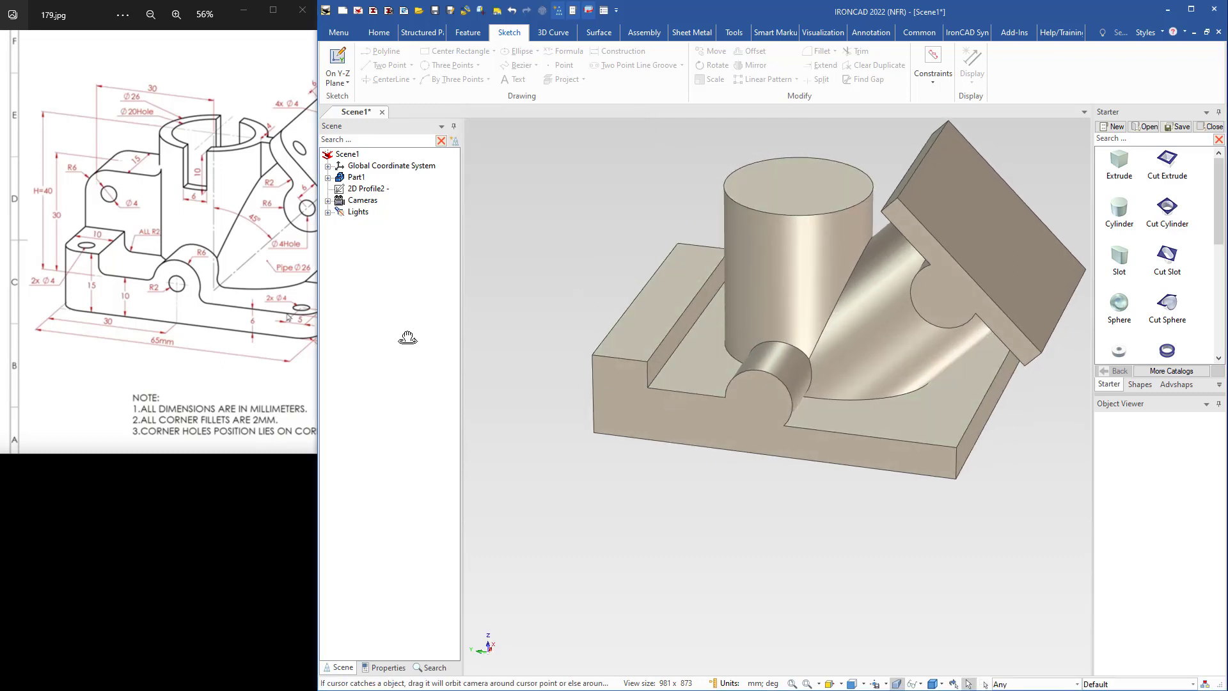
middle_click_drag(587, 456, 1085, 293)
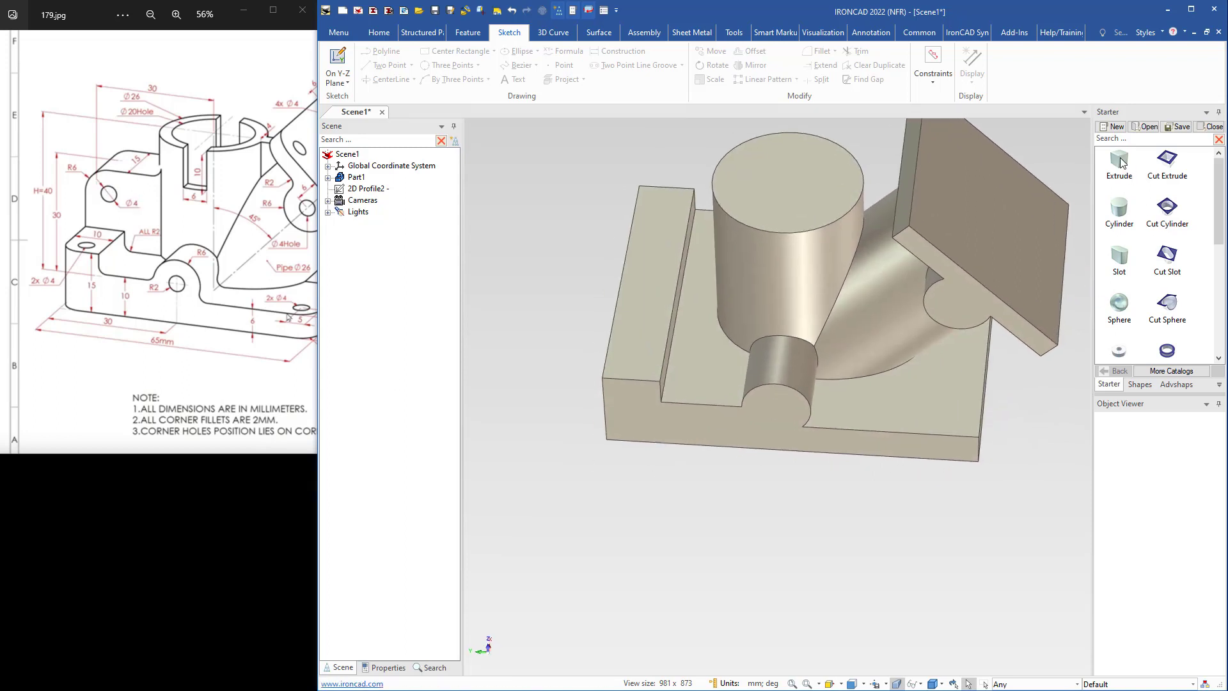
left_click_drag(1120, 163, 650, 283)
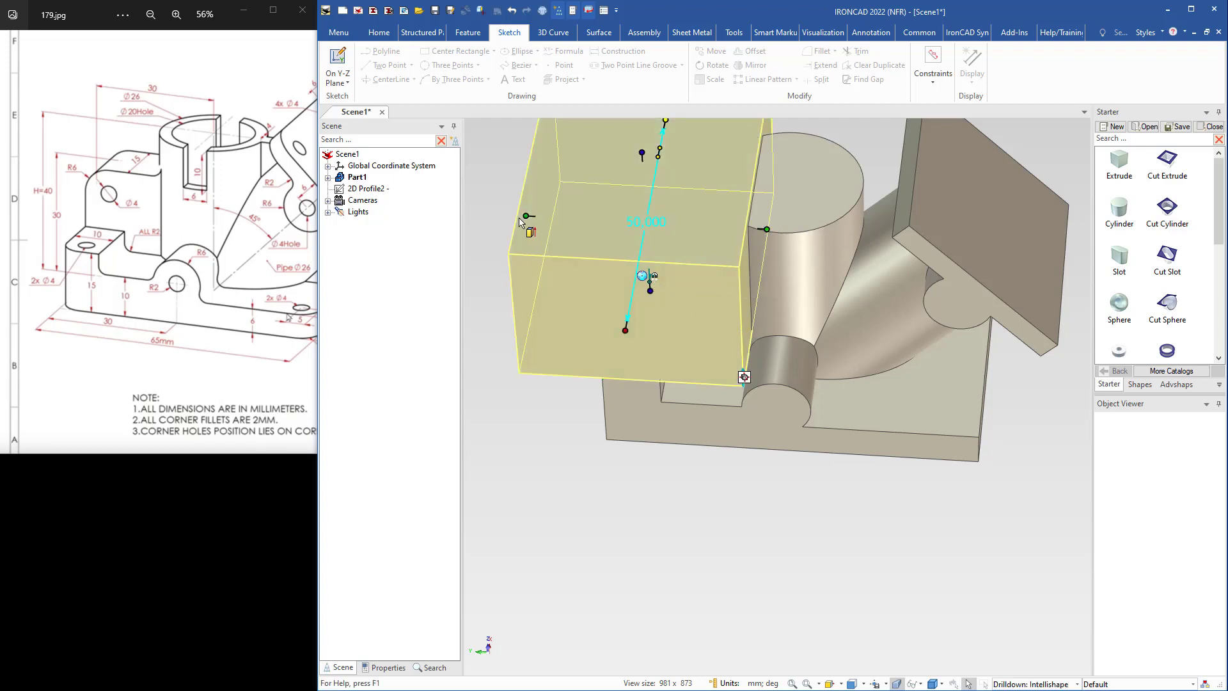
left_click_drag(520, 220, 603, 398)
middle_click_drag(656, 440, 642, 379)
left_click_drag(721, 343, 706, 455)
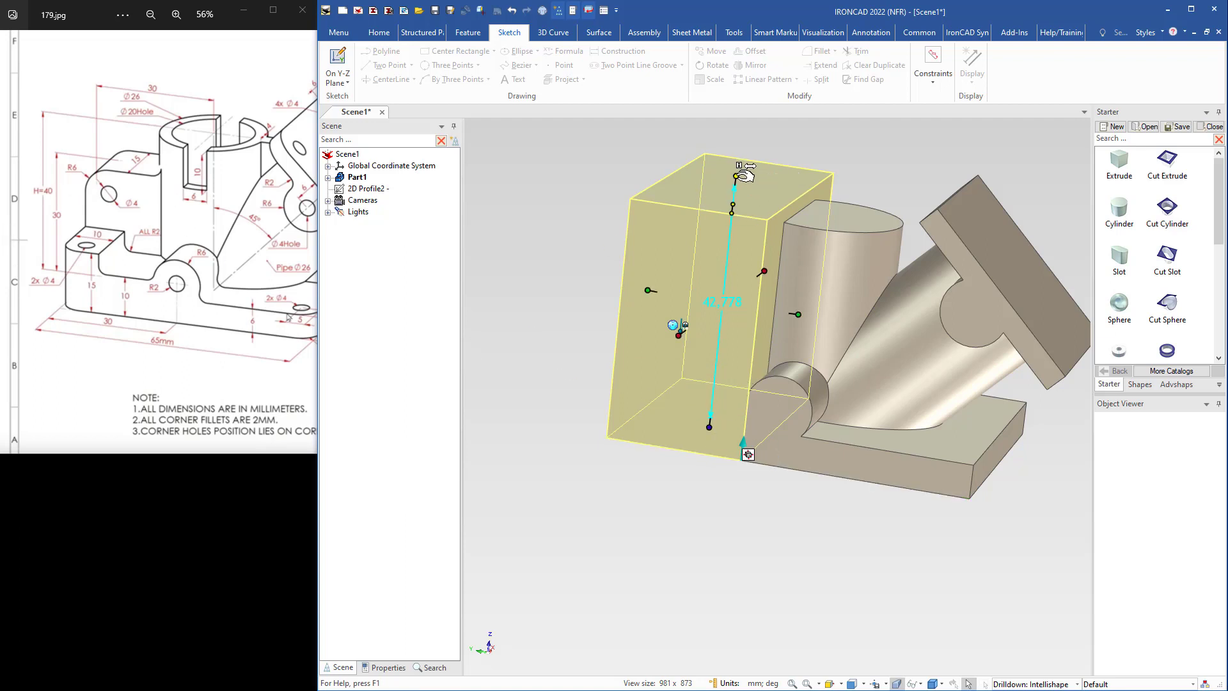
mouse_move(744, 176)
type("30")
key("Tab")
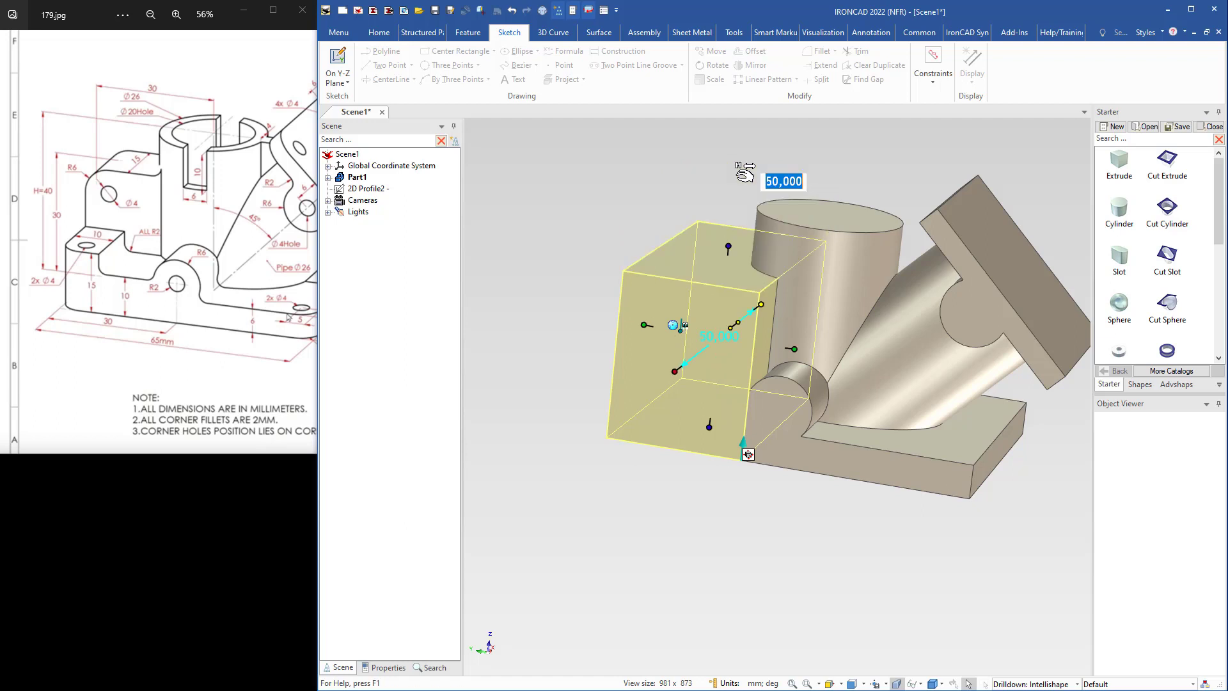
Narrow the 30 mm high block symmetrically to a 15 mm thickness across the base plate's width.
middle_click_drag(655, 384, 782, 464)
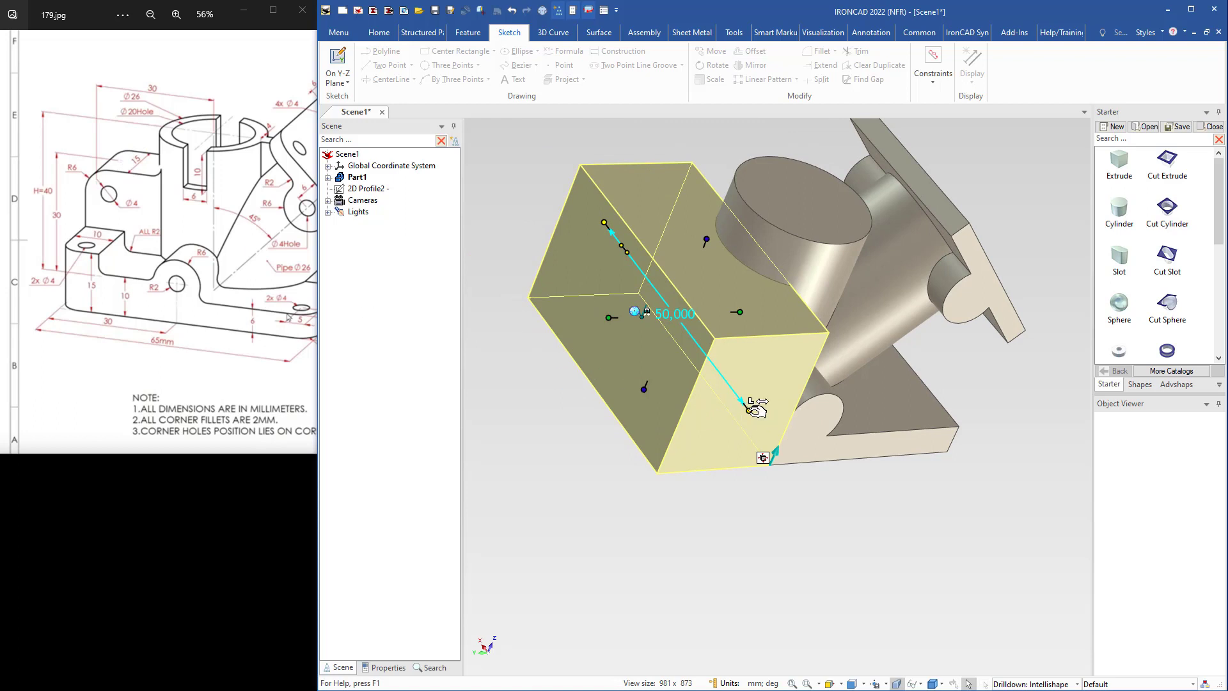
left_click_drag(749, 406, 707, 356)
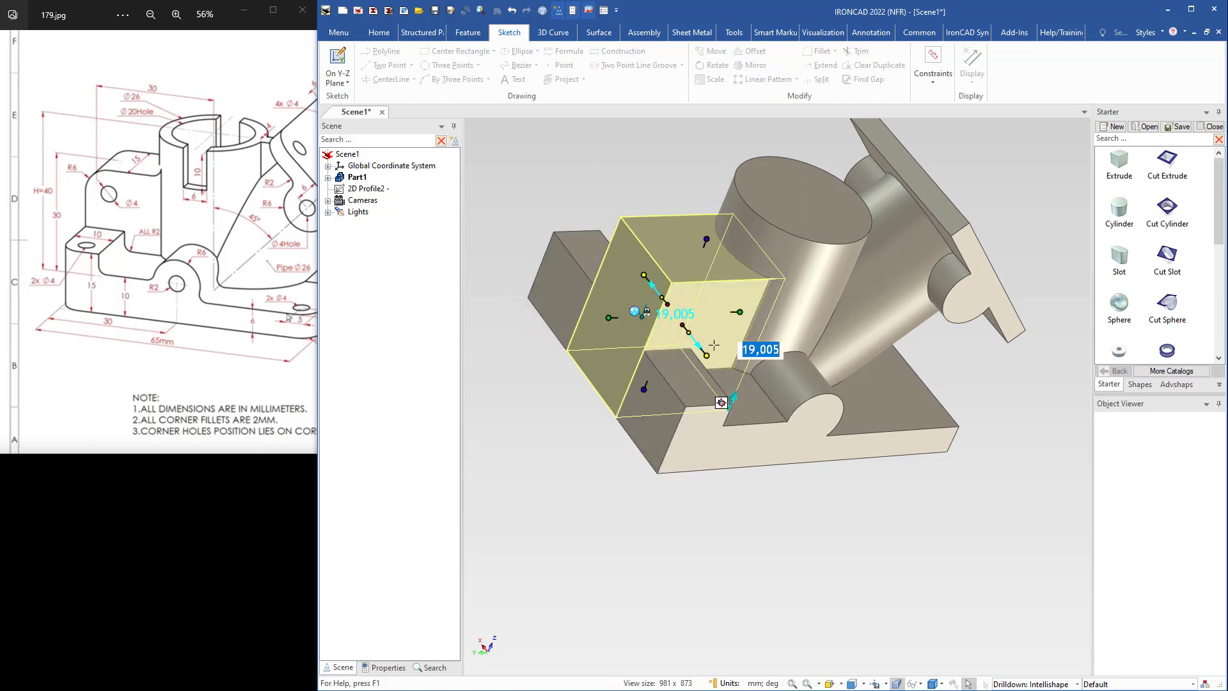
type("15")
key("Return")
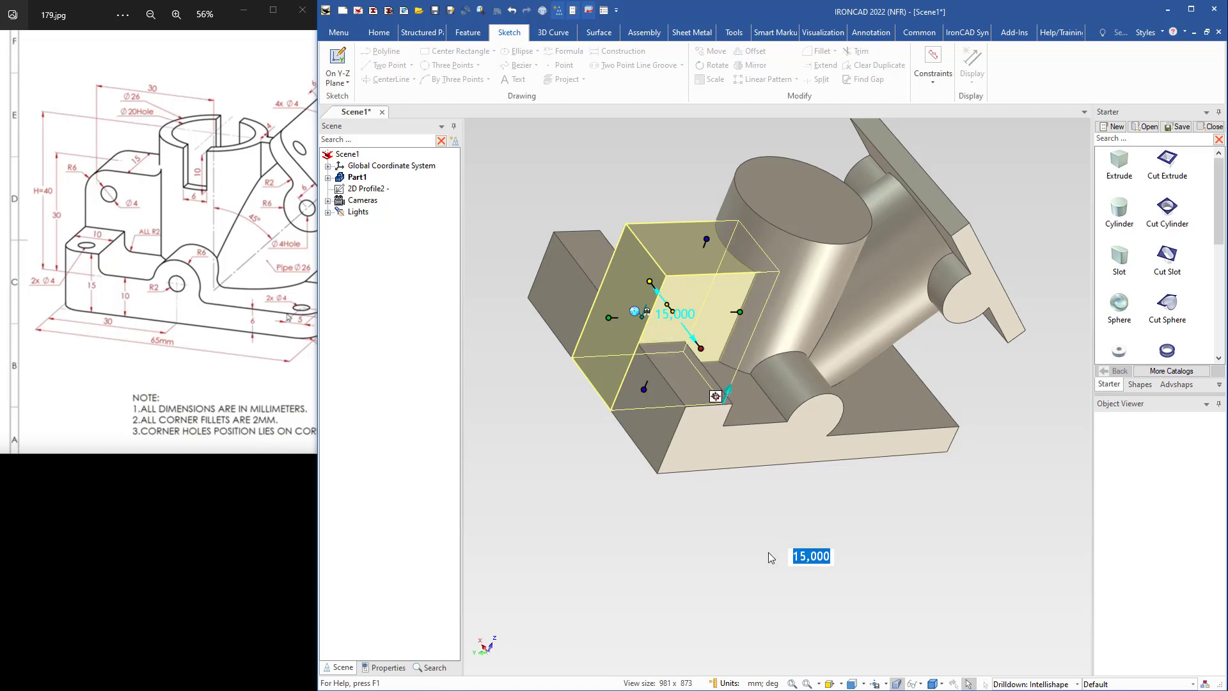
left_click(771, 557)
Start a 2D sketch on the vertical cylinder's top face, centred on the circle, keeping the drawing grid unchanged.
middle_click_drag(678, 409, 610, 355)
middle_click_drag(610, 355, 520, 323, "shift")
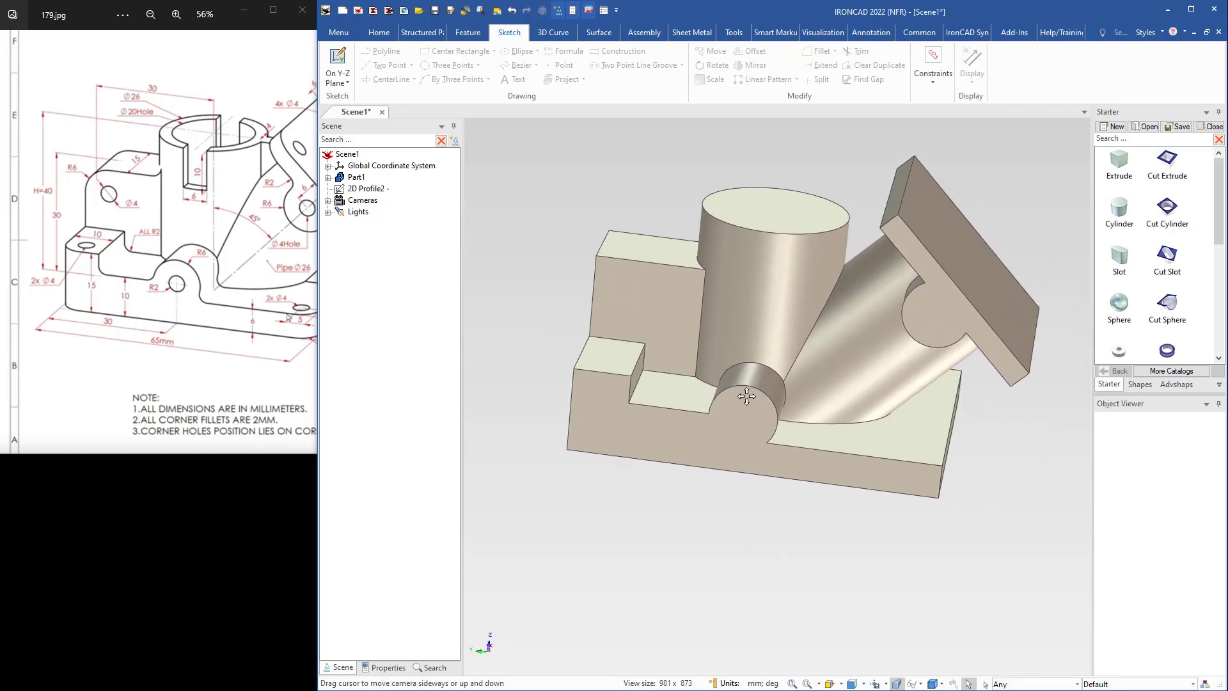
mouse_move(746, 395)
middle_mouse_down()
mouse_move(777, 429)
mouse_move(810, 425)
middle_mouse_up()
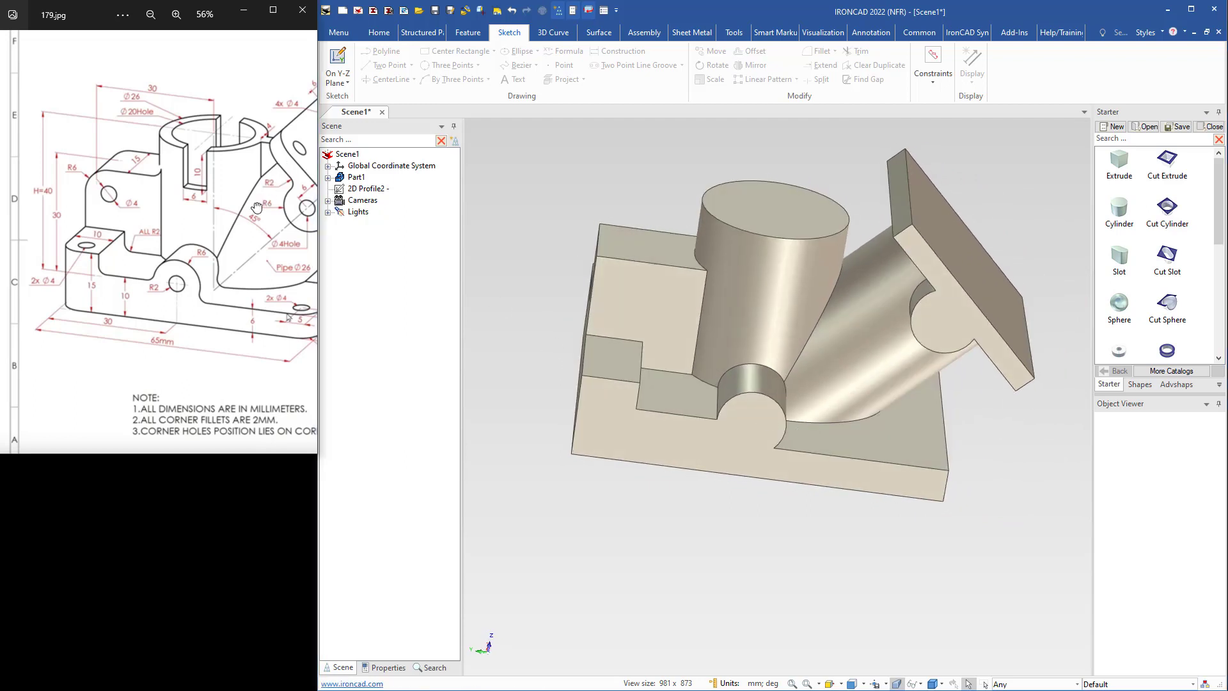
left_click_drag(255, 206, 166, 194)
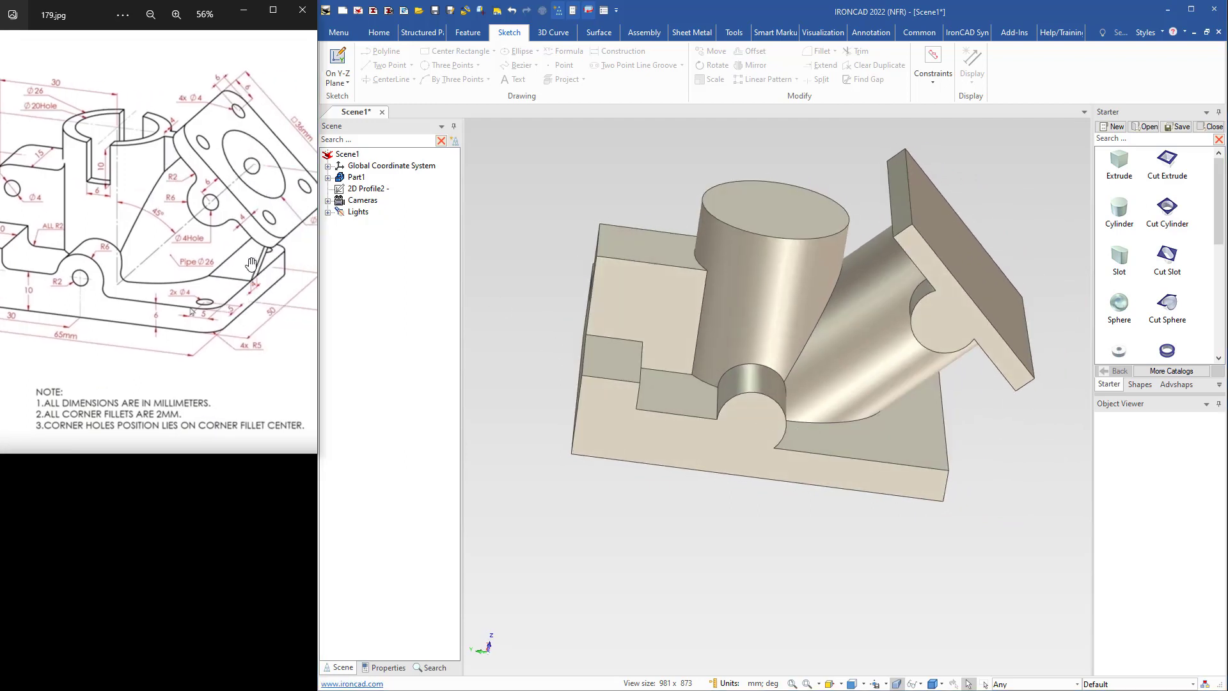
middle_click_drag(734, 391, 684, 396)
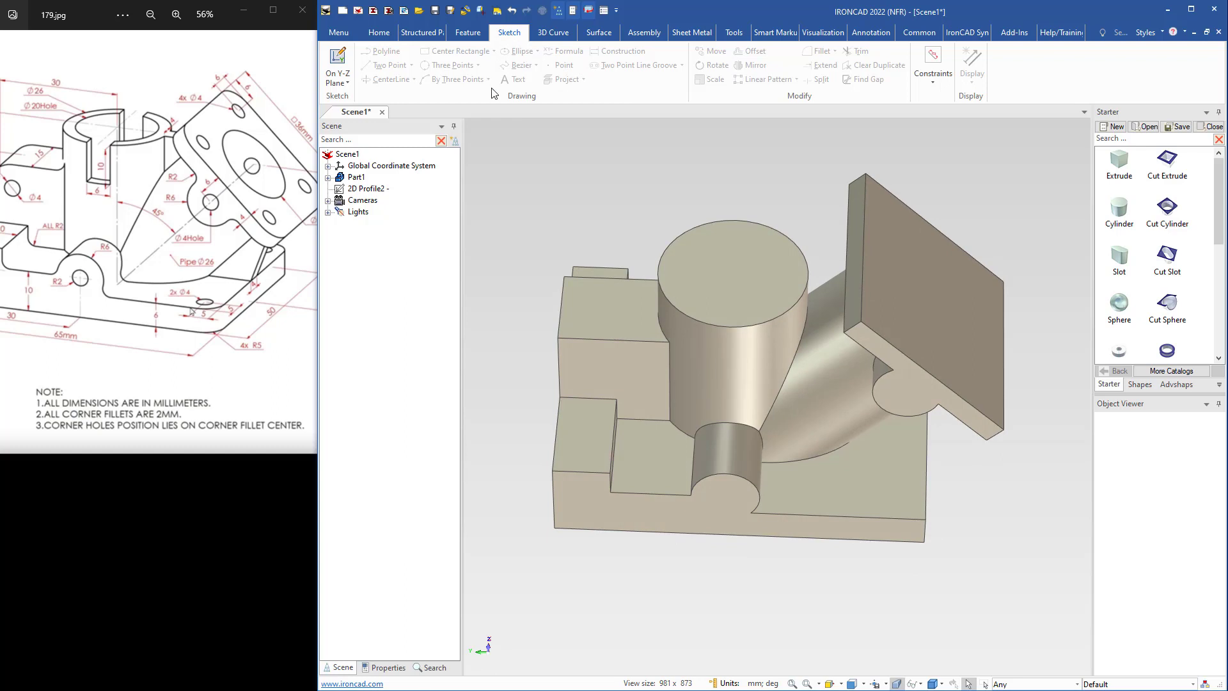
left_click(345, 83)
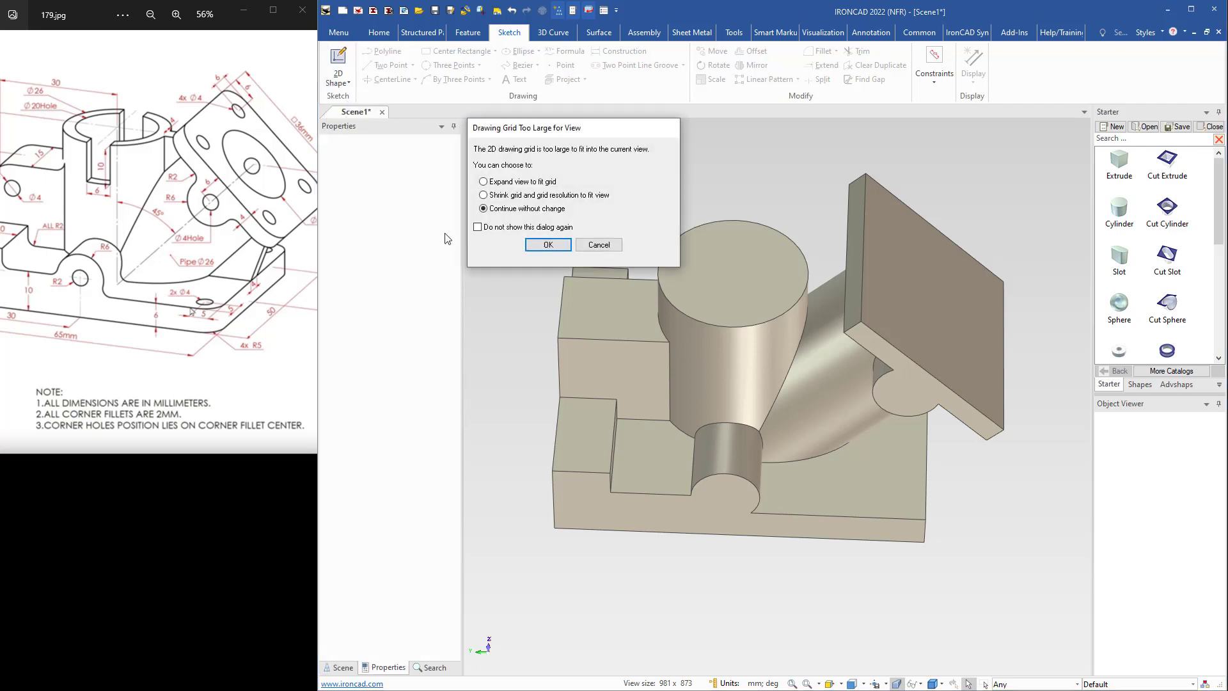
left_click(551, 245)
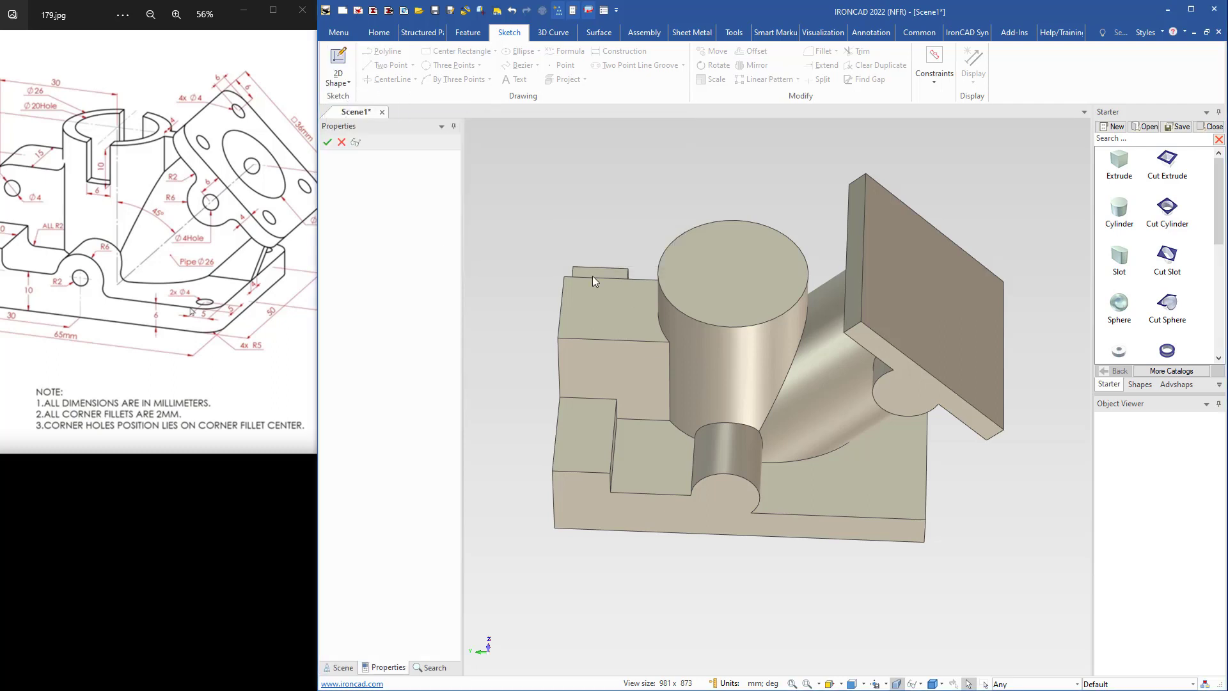
left_click(733, 275)
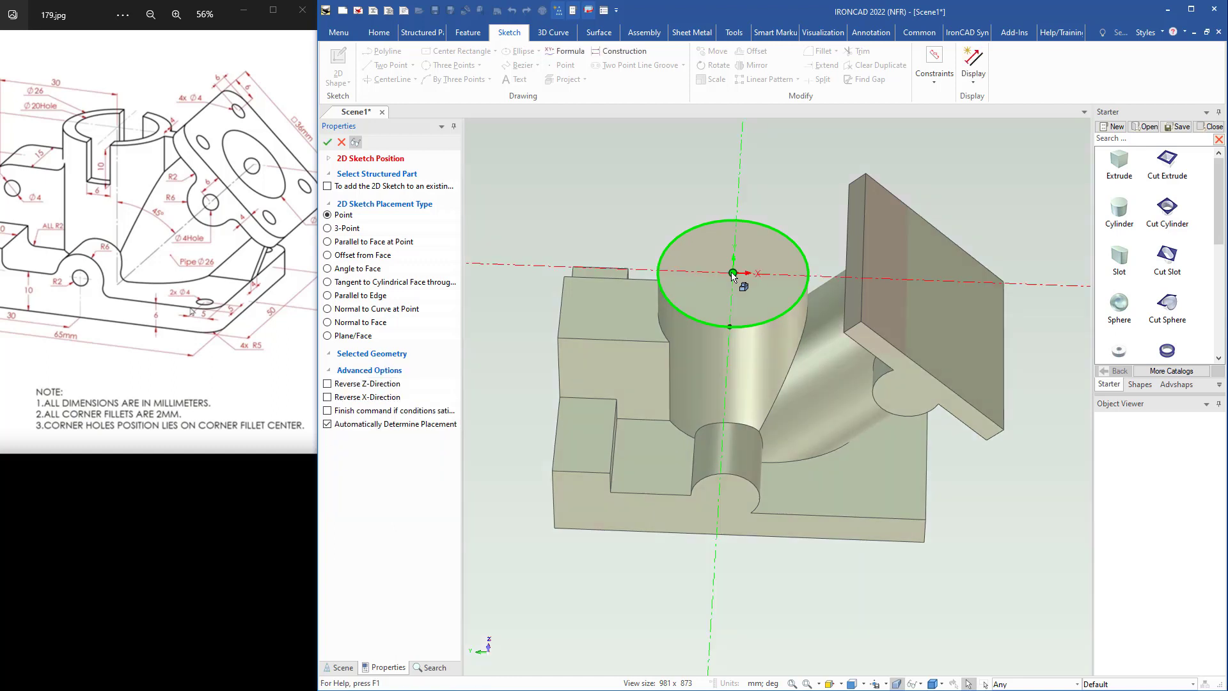
left_click(328, 145)
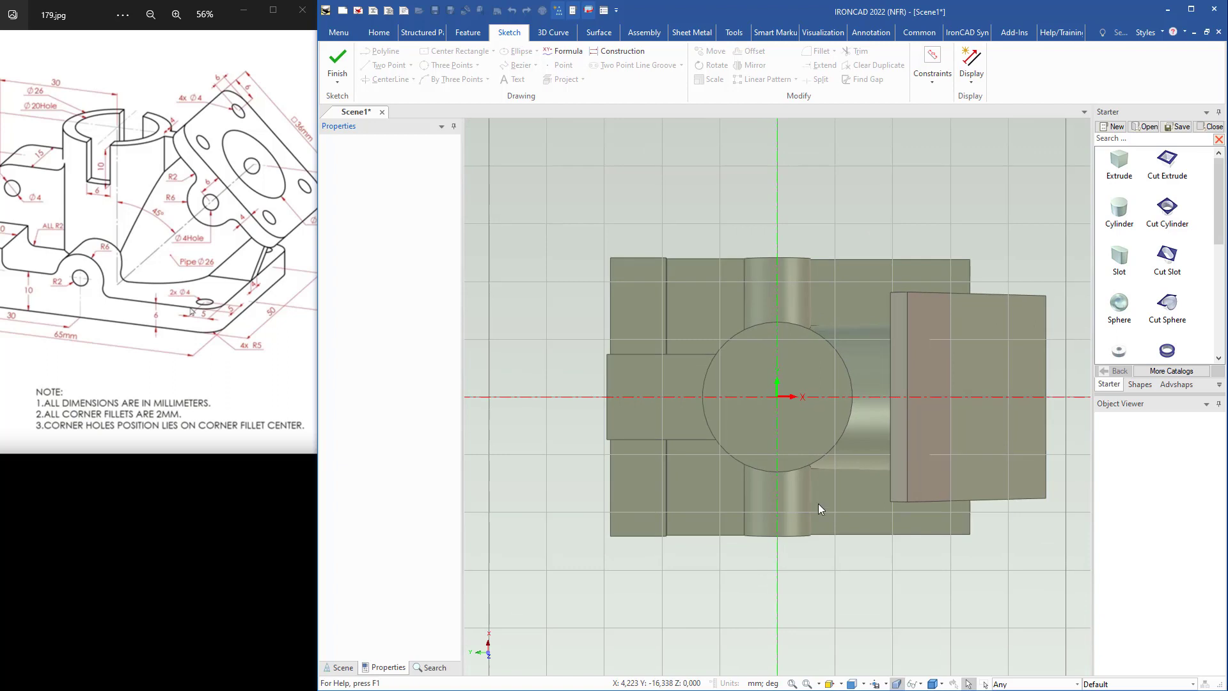
Move the sketch's origin with the TriBall to the point on the cylinder's top rim nearest the tilted plate.
mouse_move(845, 502)
middle_mouse_down()
mouse_move(870, 379)
mouse_move(880, 369)
mouse_move(889, 378)
middle_mouse_up()
middle_click_drag(851, 465, 724, 377, "shift")
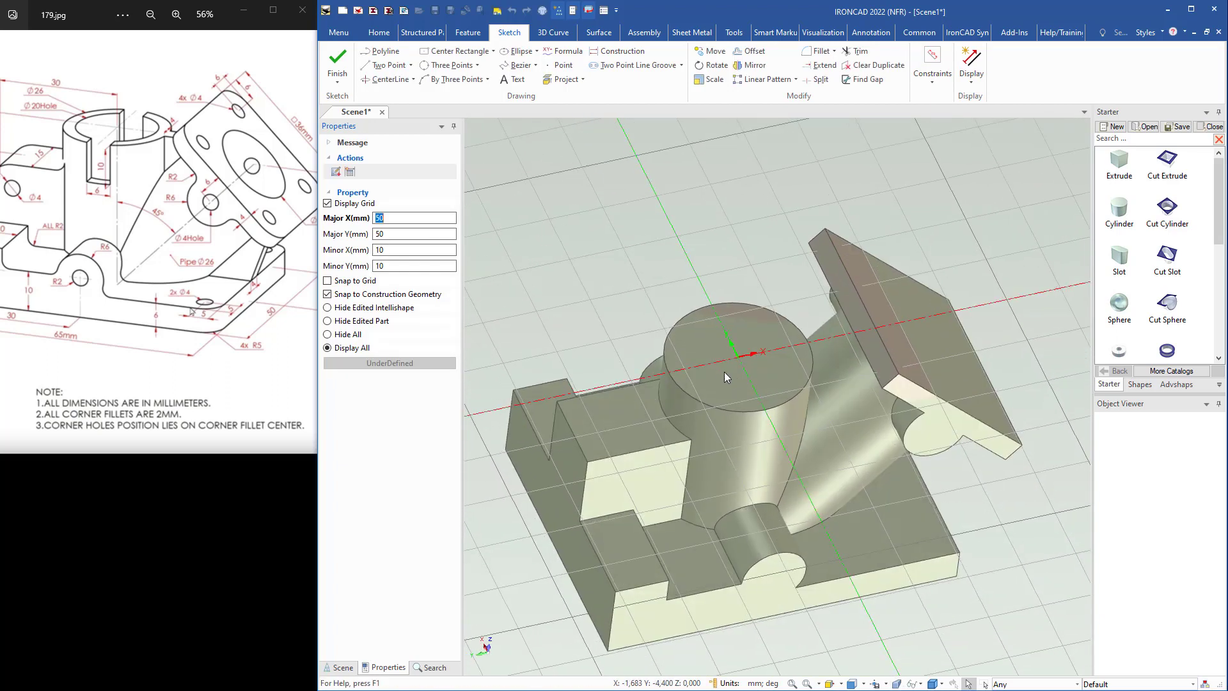
key("F10")
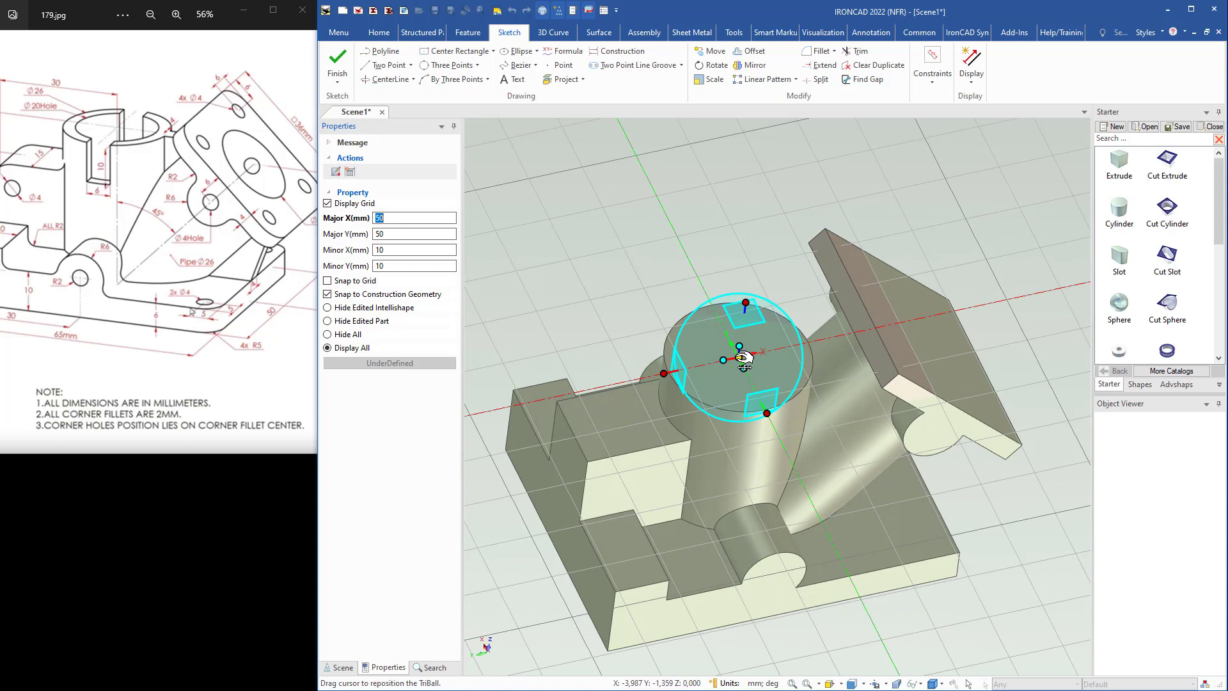
right_click(739, 357)
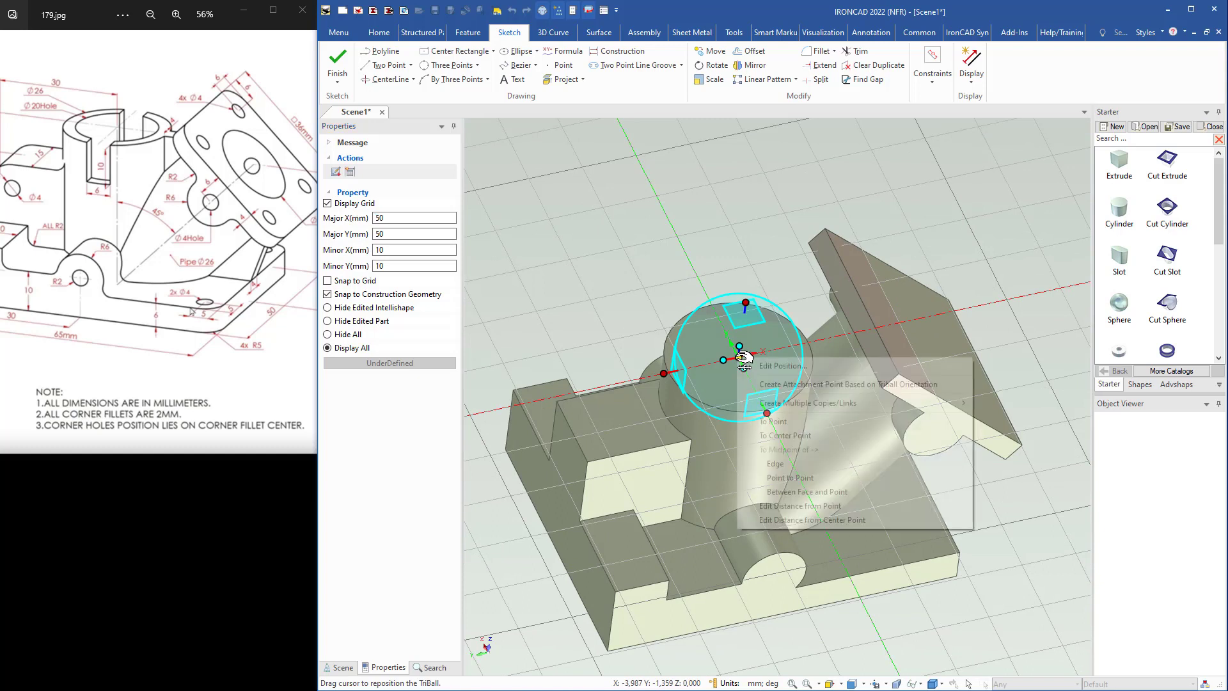
left_click(773, 422)
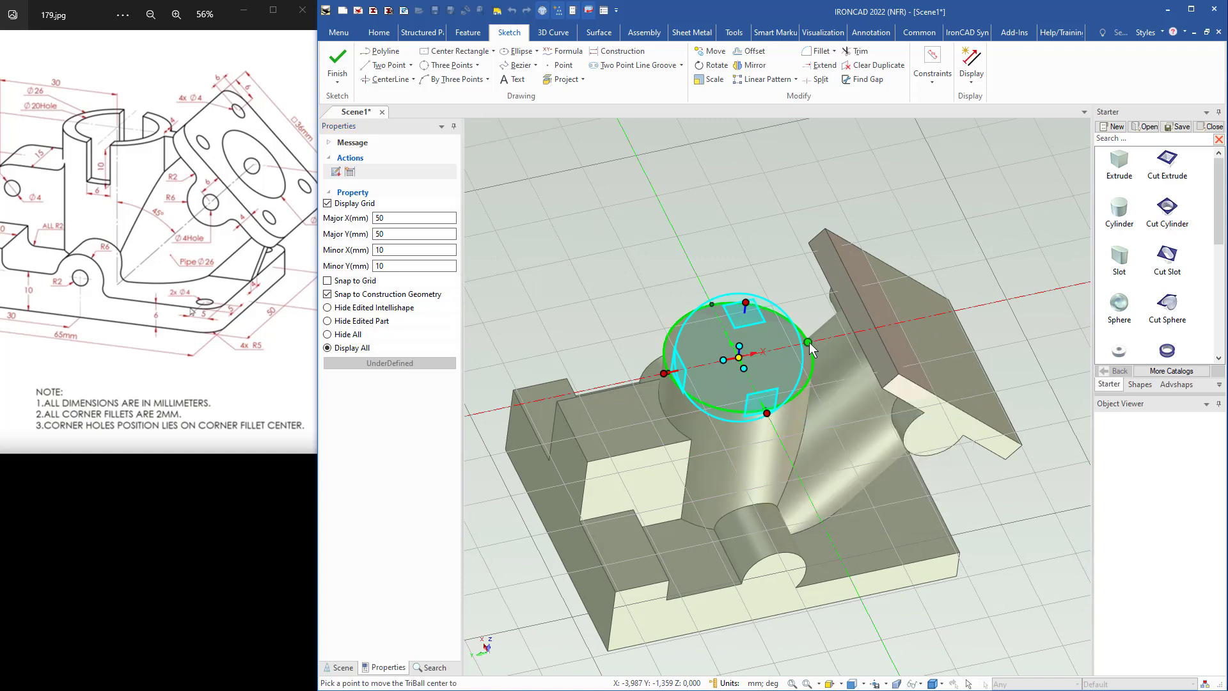
left_click(808, 344)
key("F10")
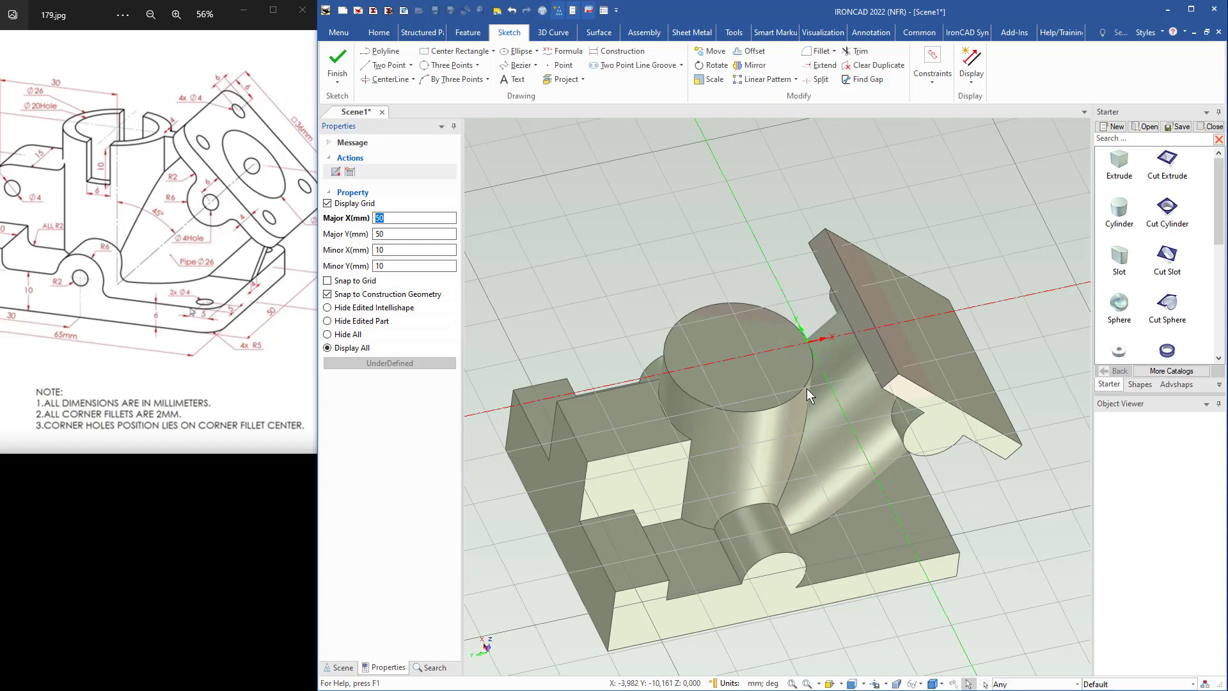
Sketch a straight line about 8.16 mm long from the origin along the X axis towards the tilted plate and finish the sketch.
right_click(799, 373)
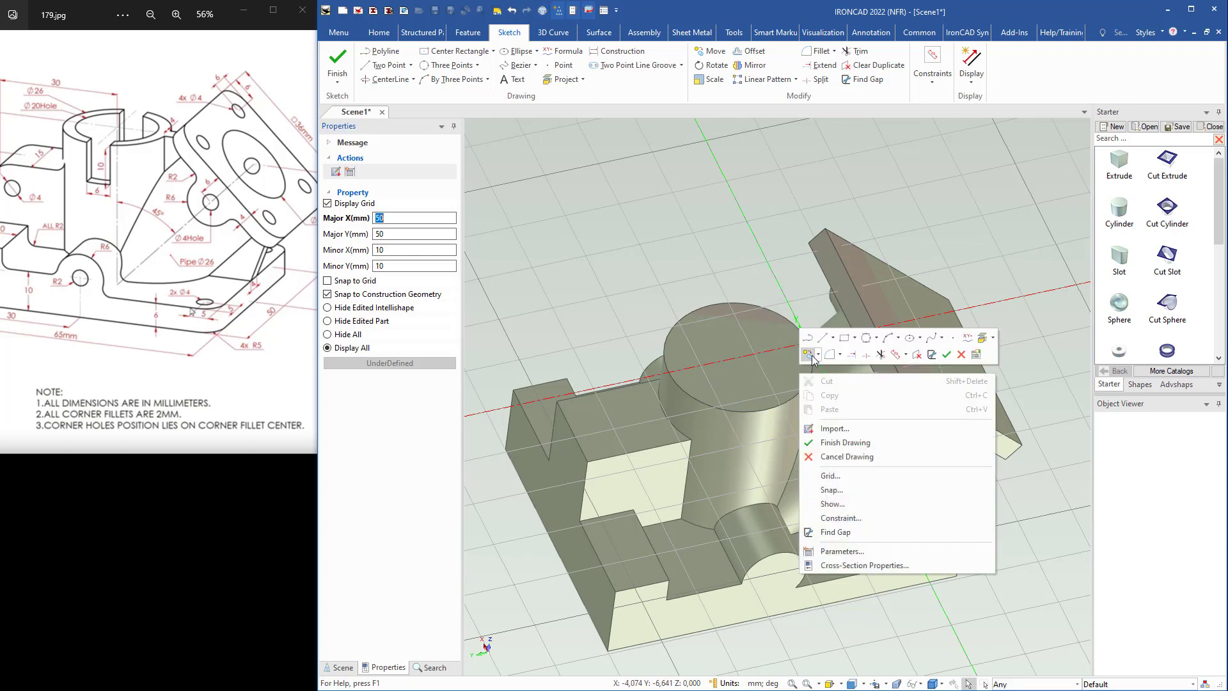
left_click(825, 348)
scroll(819, 374, "up", 4)
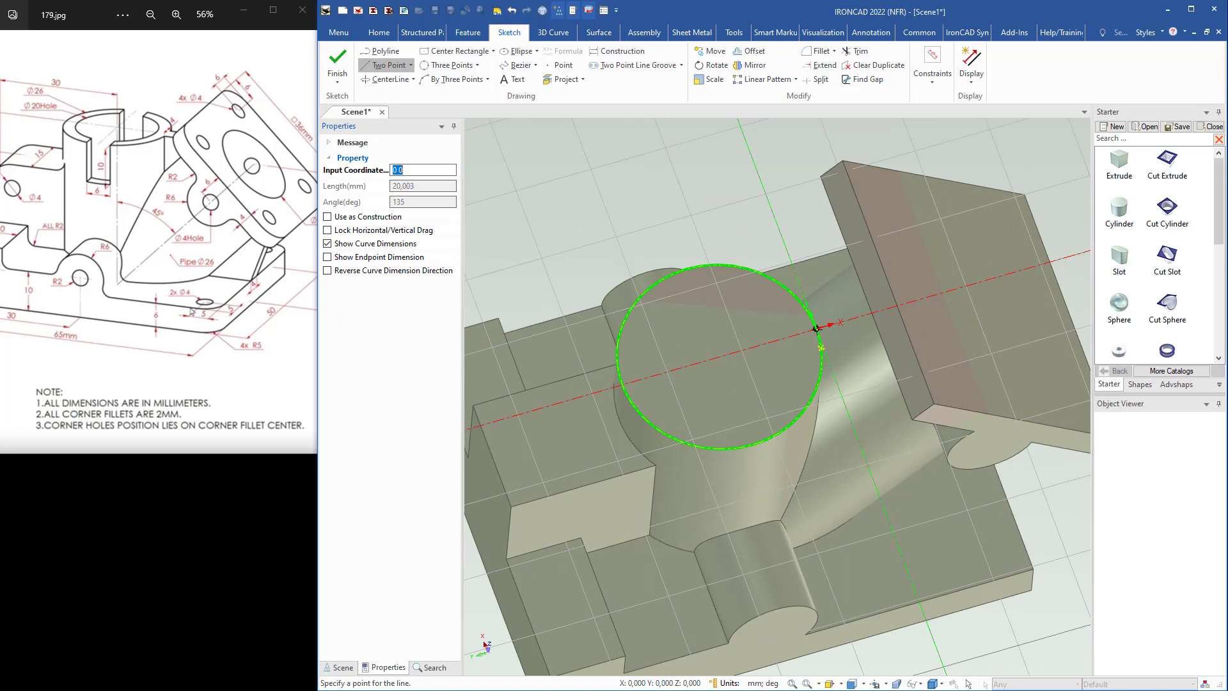
left_click(816, 328)
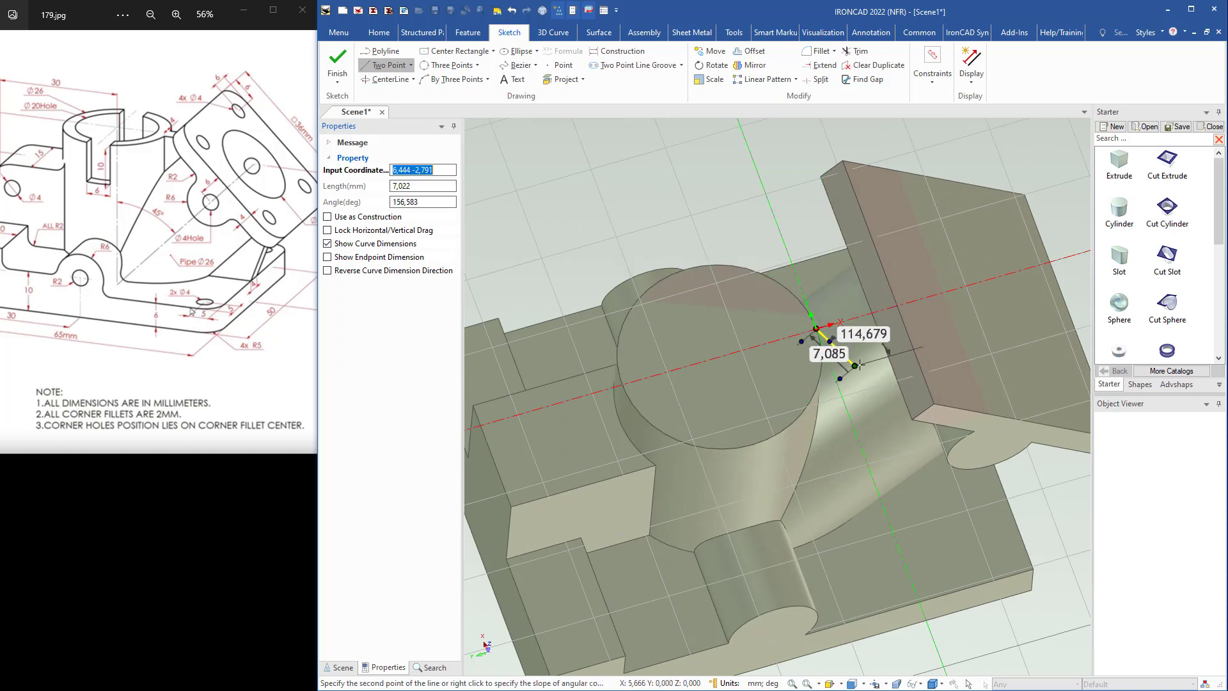
middle_click_drag(877, 301, 892, 311)
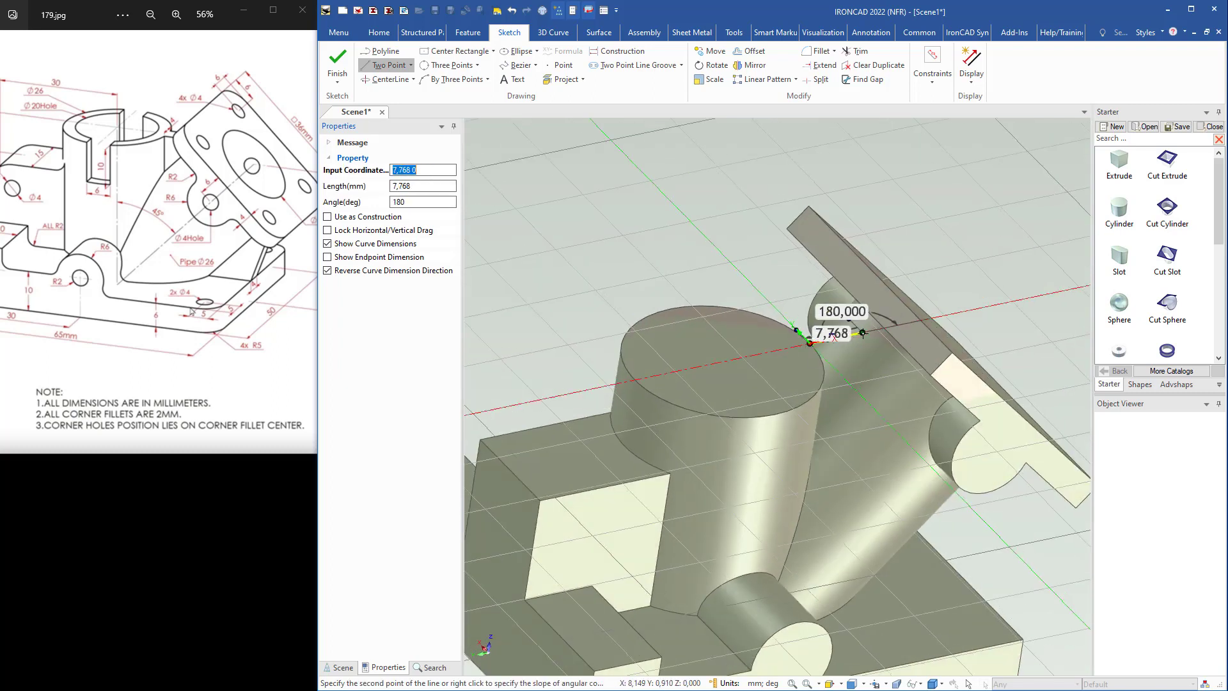
left_click(865, 332)
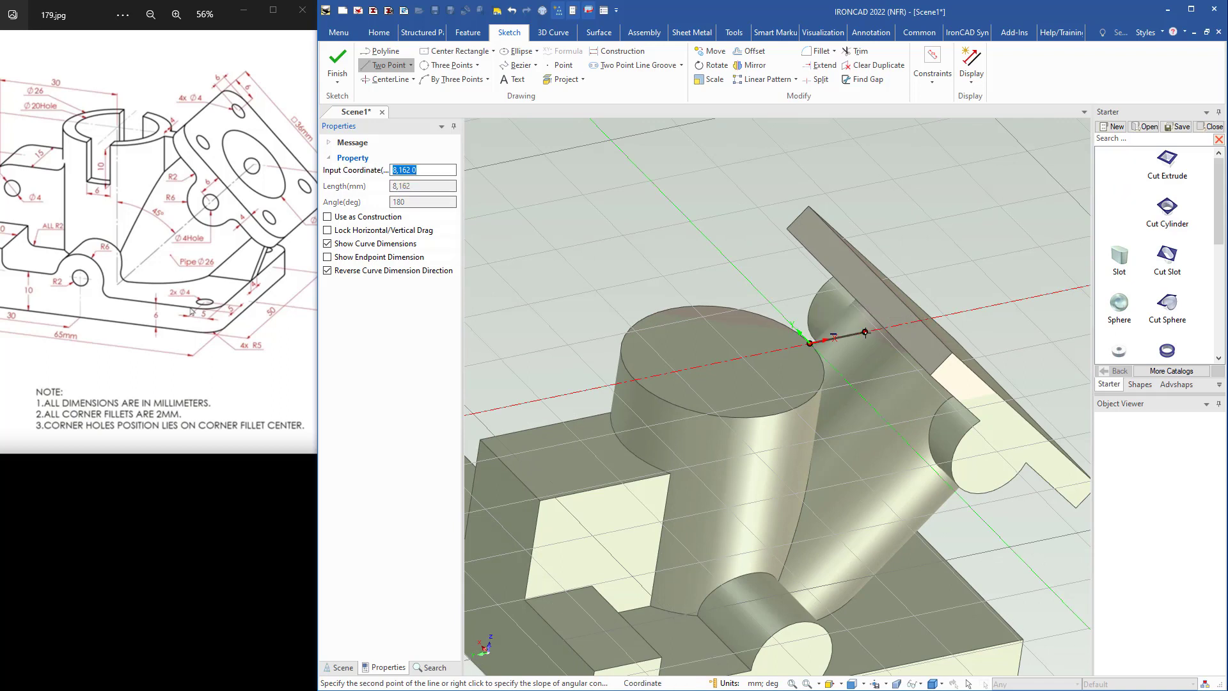
left_click(337, 62)
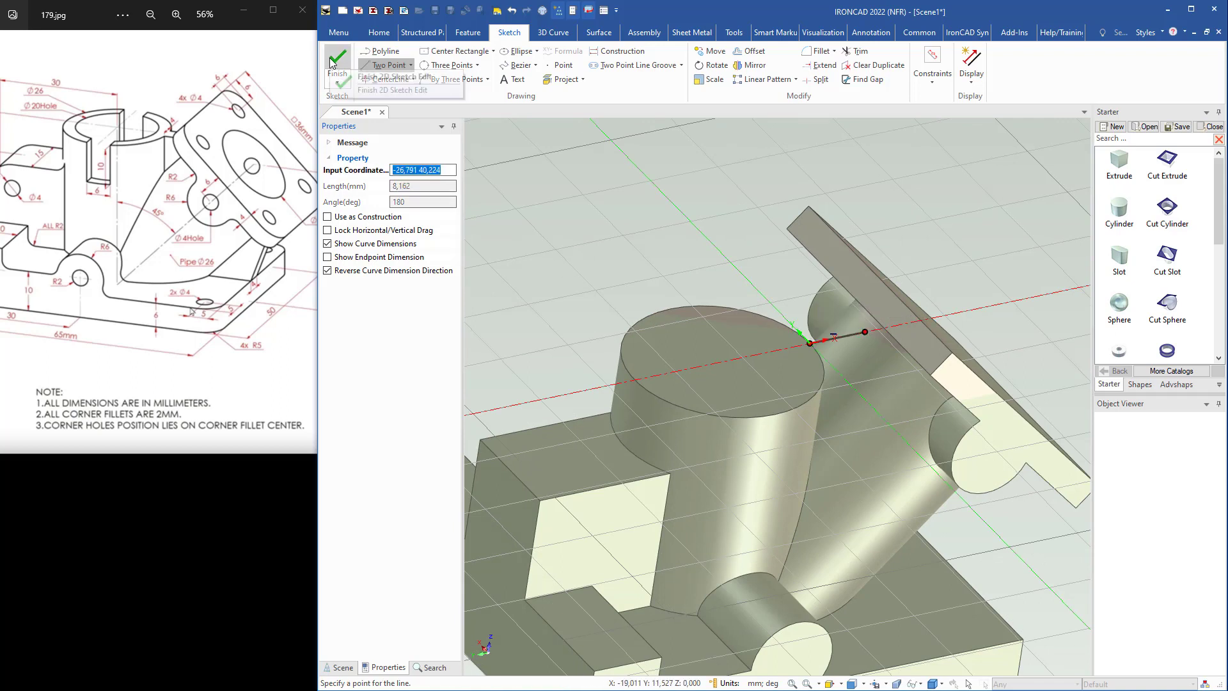
left_click(747, 170)
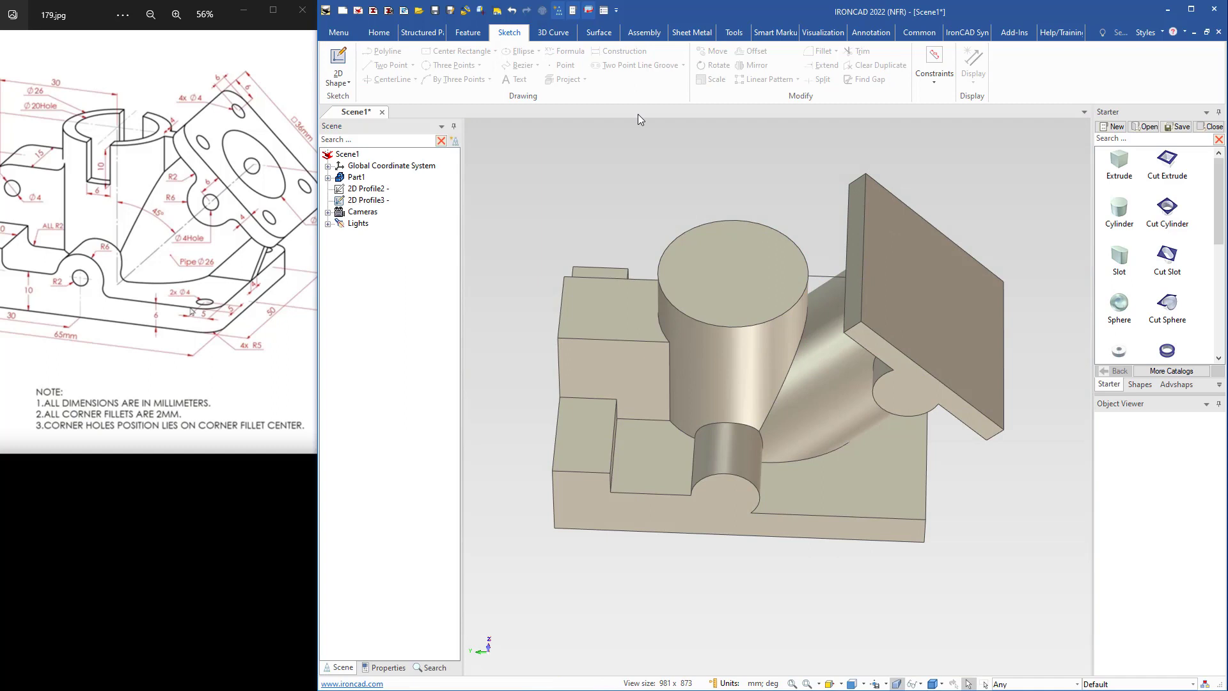
Create a 4 mm thick, double-sided rib on the part from the line sketch, perpendicular to it and with the direction reversed.
left_click(468, 33)
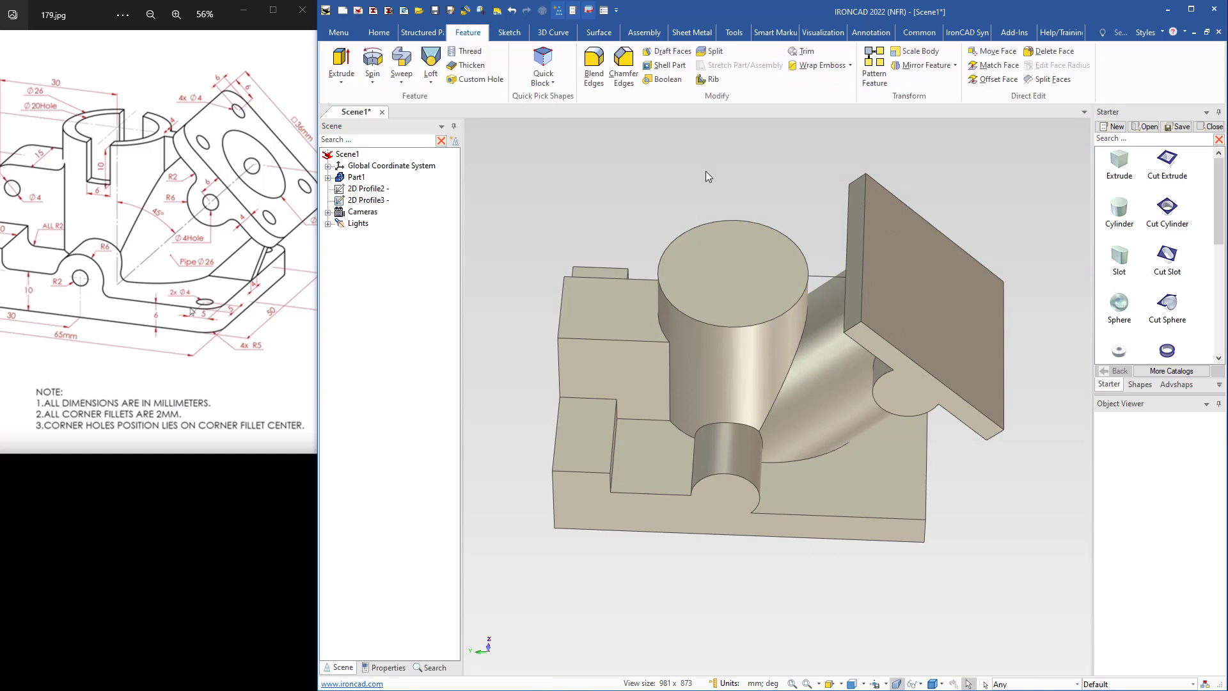
left_click(706, 80)
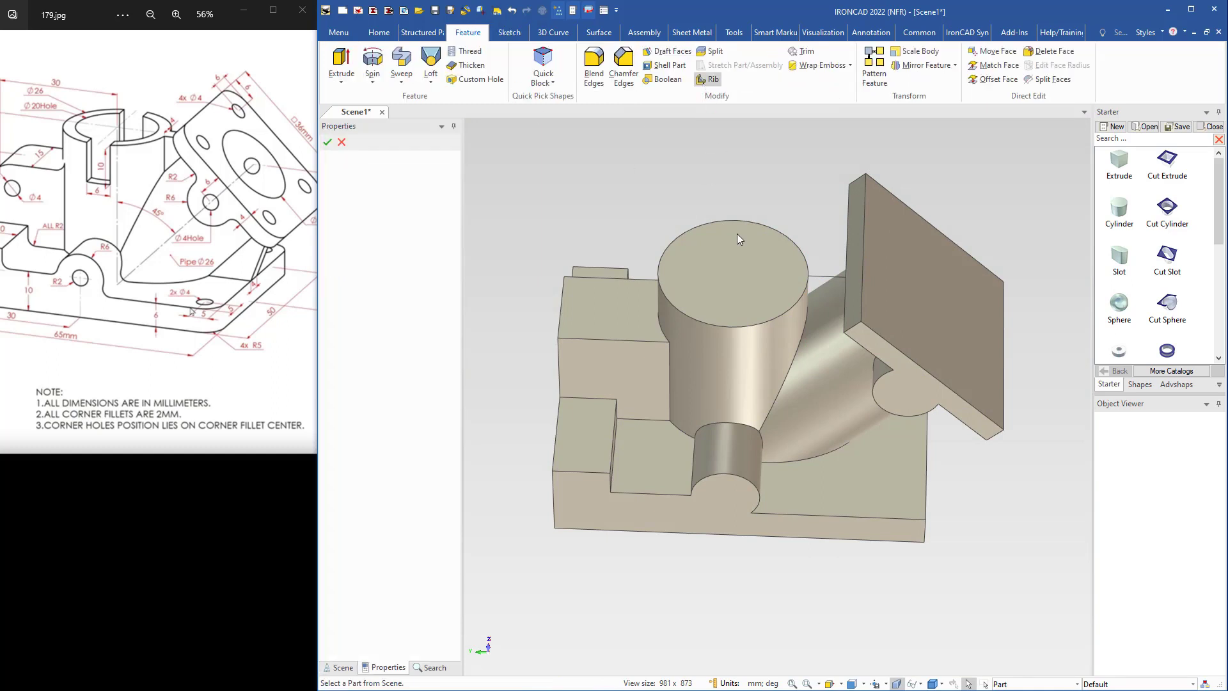
left_click(739, 307)
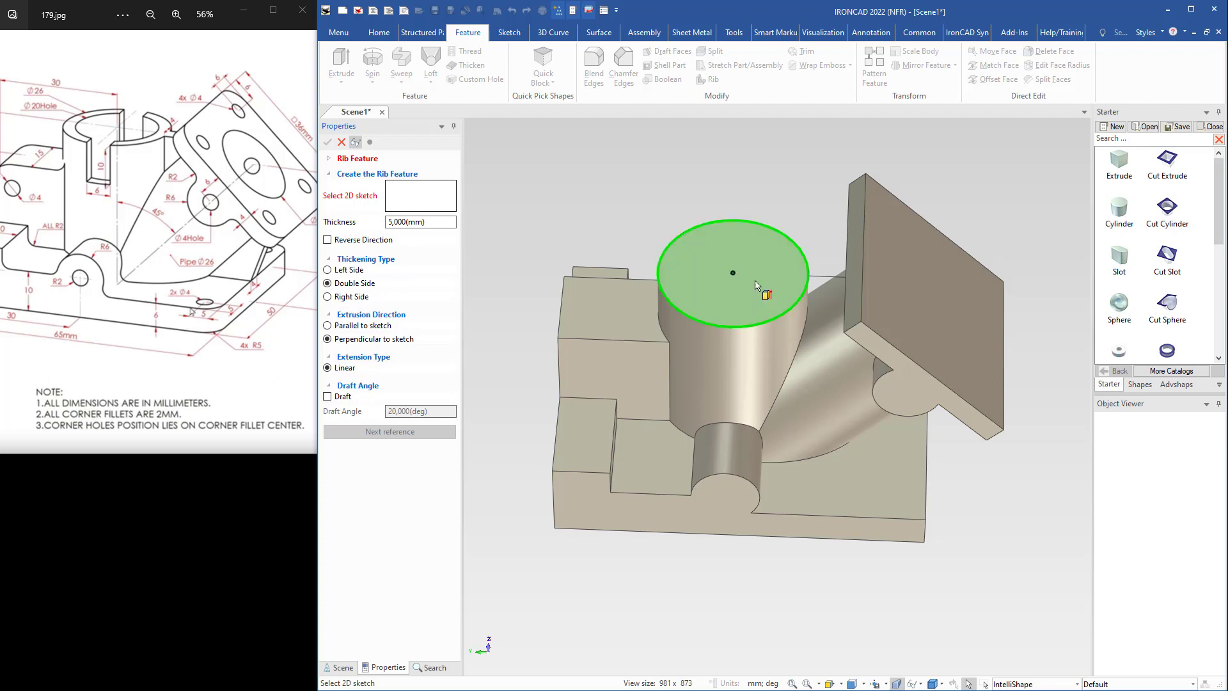
left_click(820, 281)
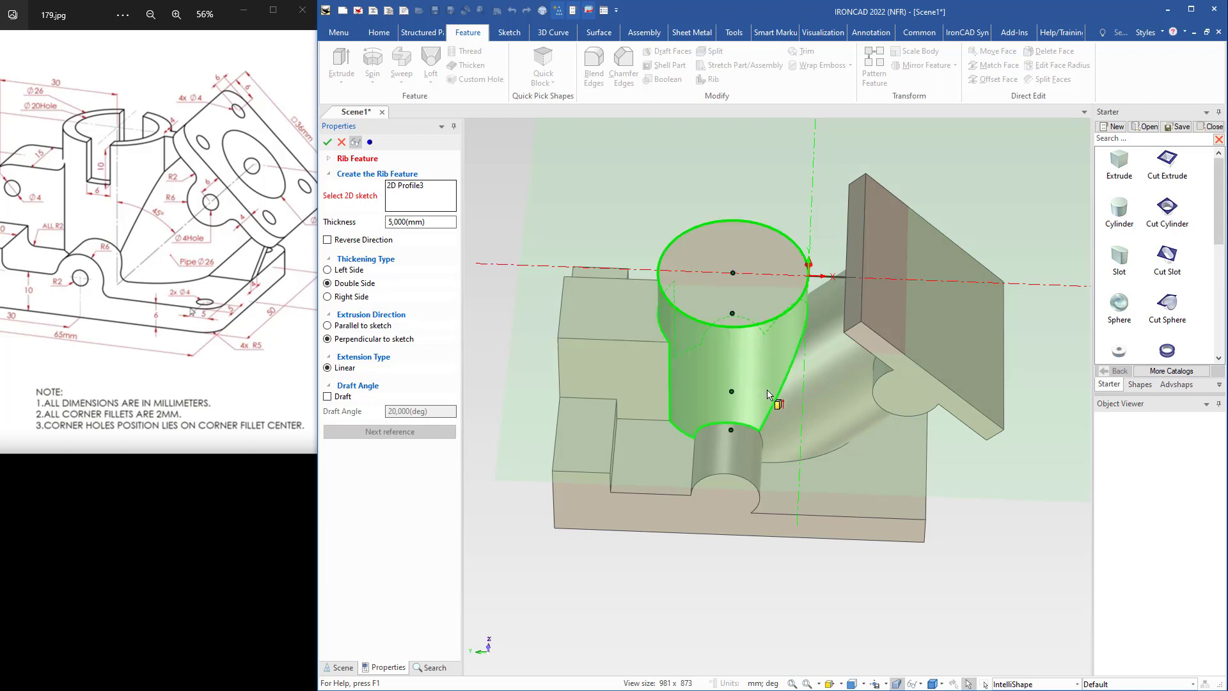
middle_click_drag(761, 339, 773, 345)
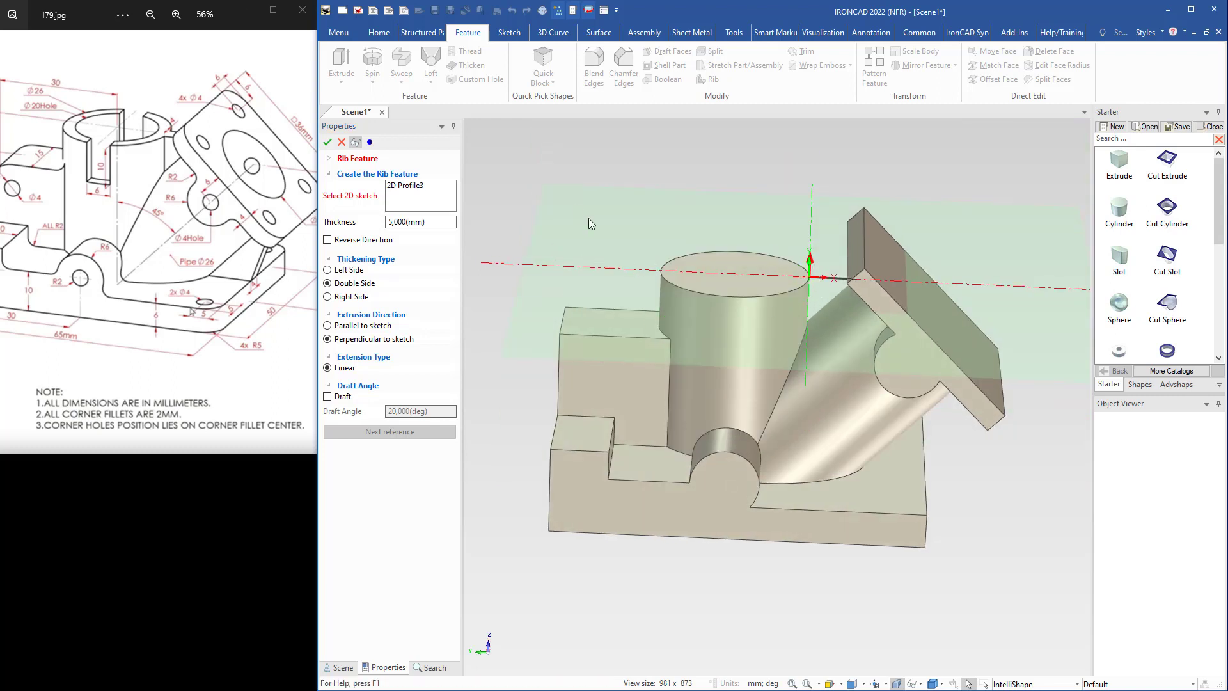
left_click(328, 239)
middle_click_drag(636, 333, 607, 361)
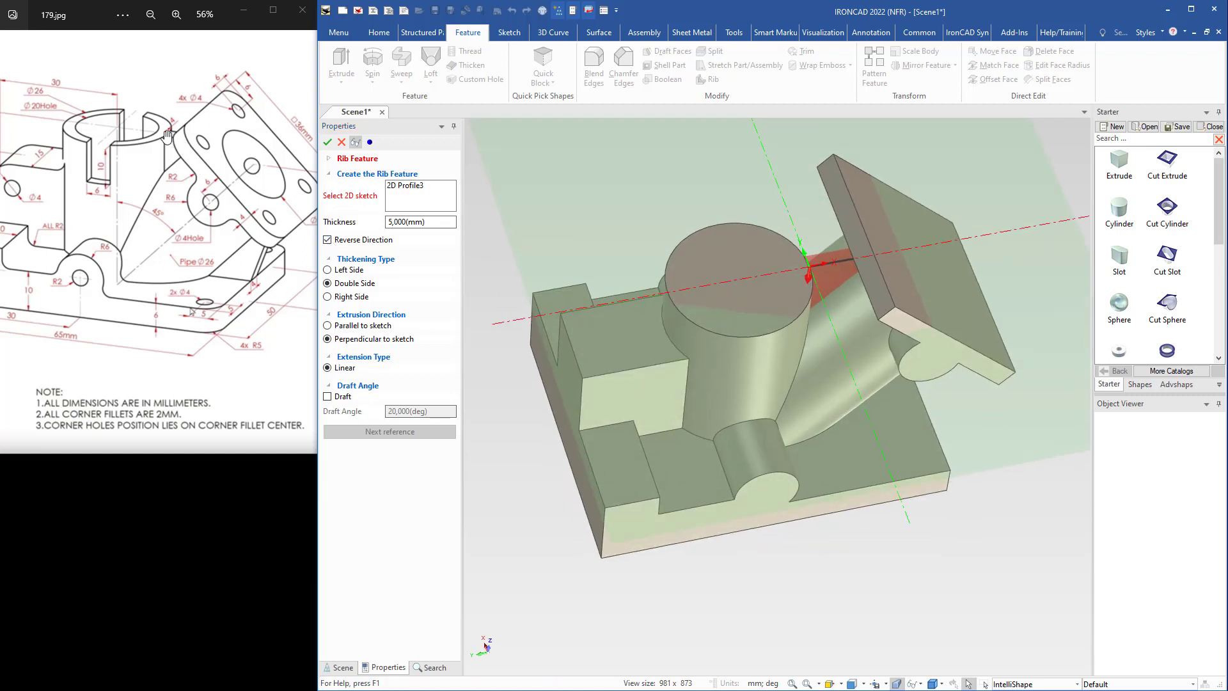
left_click_drag(427, 222, 367, 223)
type("4")
key("Tab")
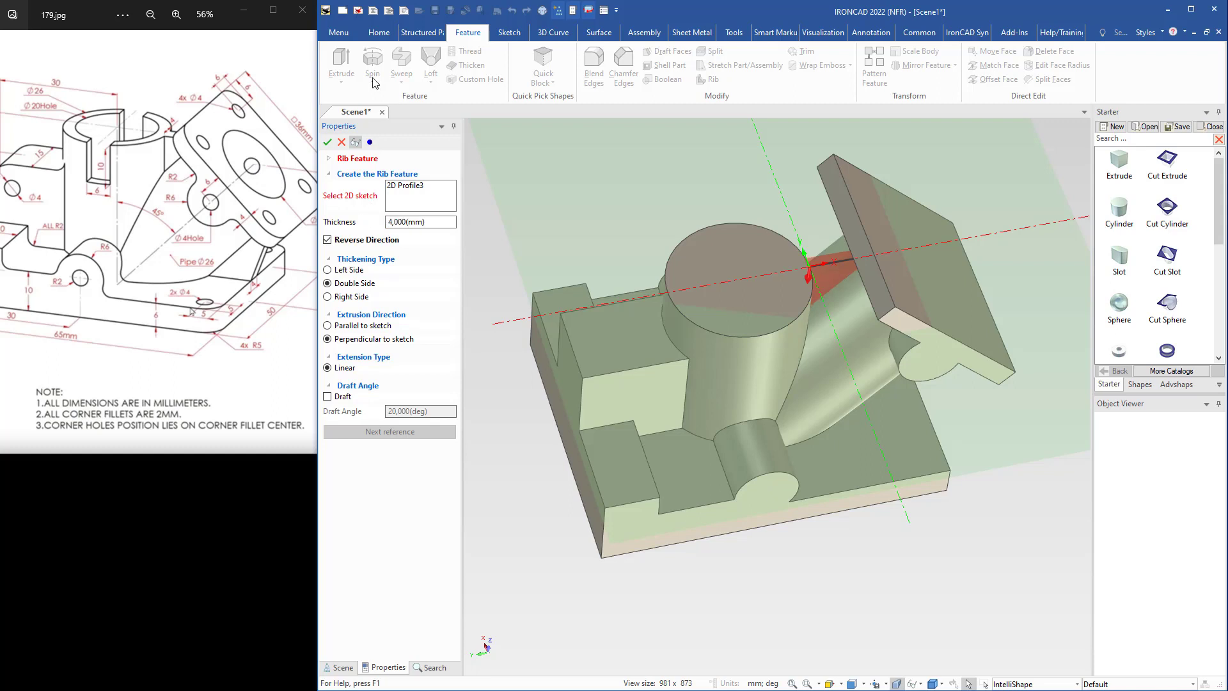
left_click(327, 142)
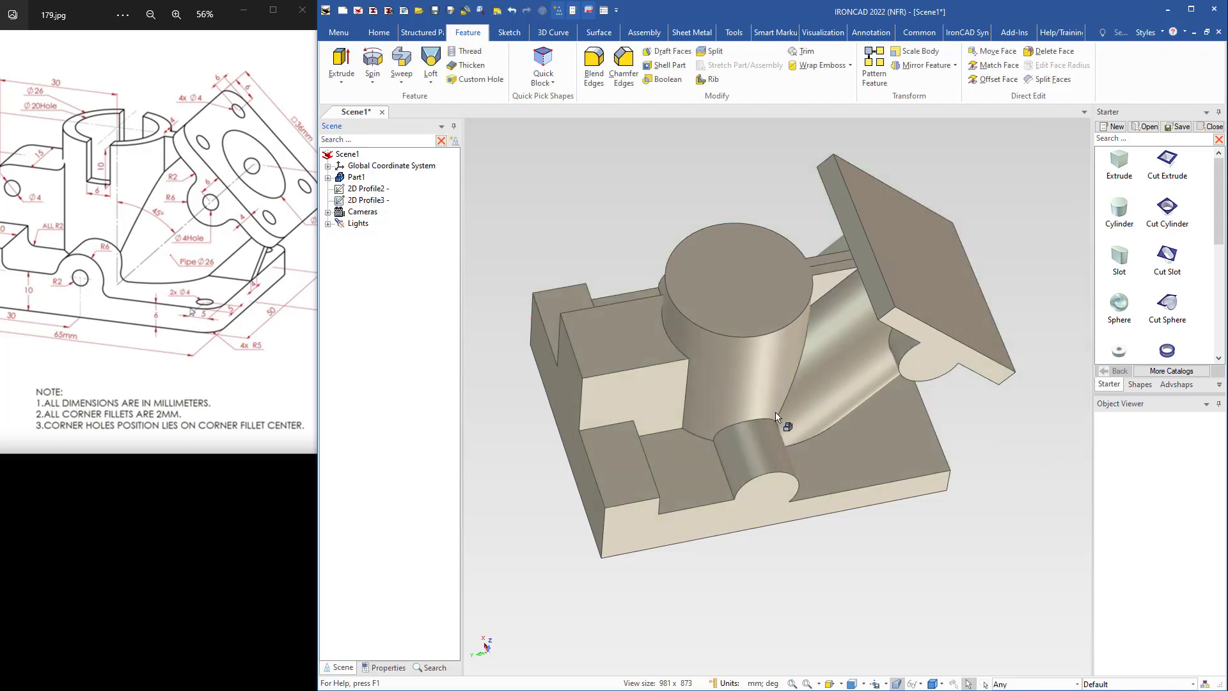
Start a 2D sketch with Point placement at the midpoint of the base plate's upper end edge below the tilted plate, keeping the drawing grid unchanged.
middle_click_drag(781, 424, 783, 344)
middle_click_drag(817, 282, 770, 412)
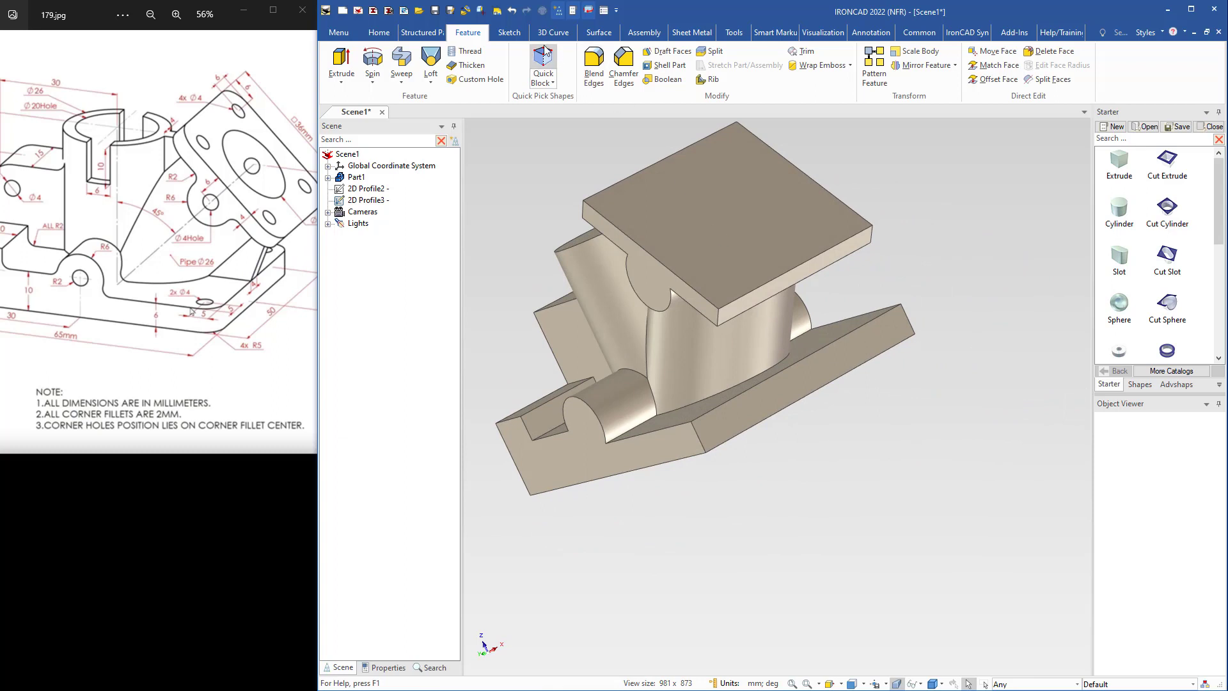
left_click(516, 35)
left_click(338, 58)
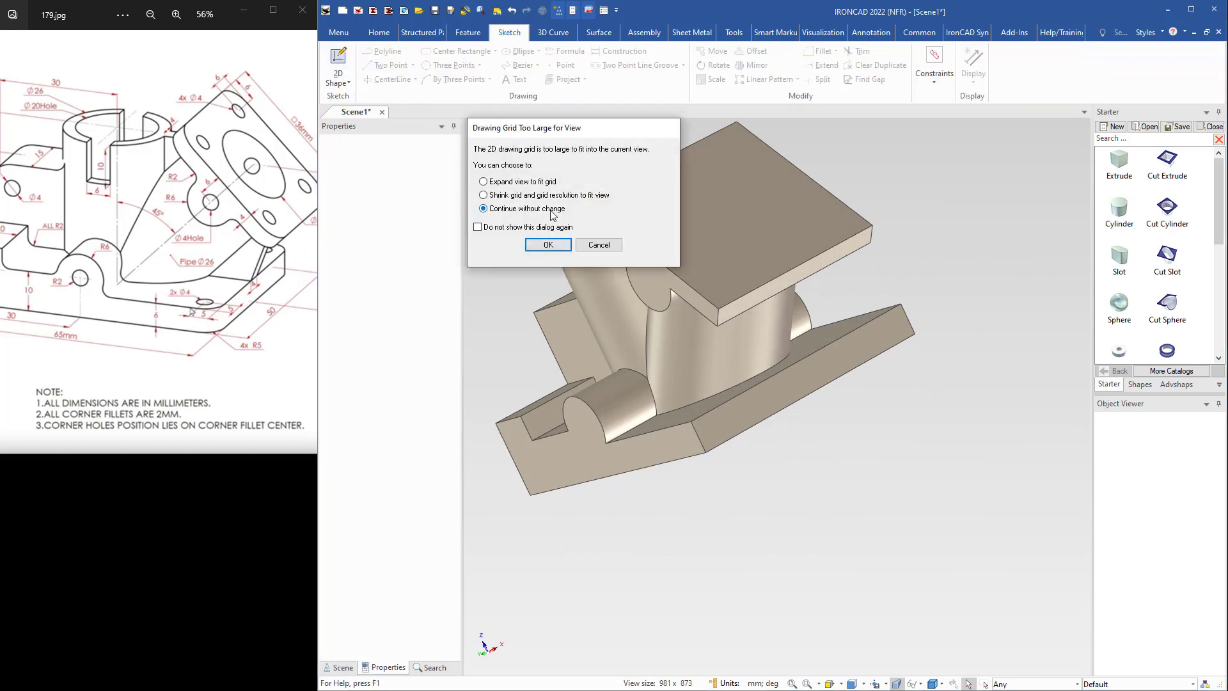
left_click(547, 245)
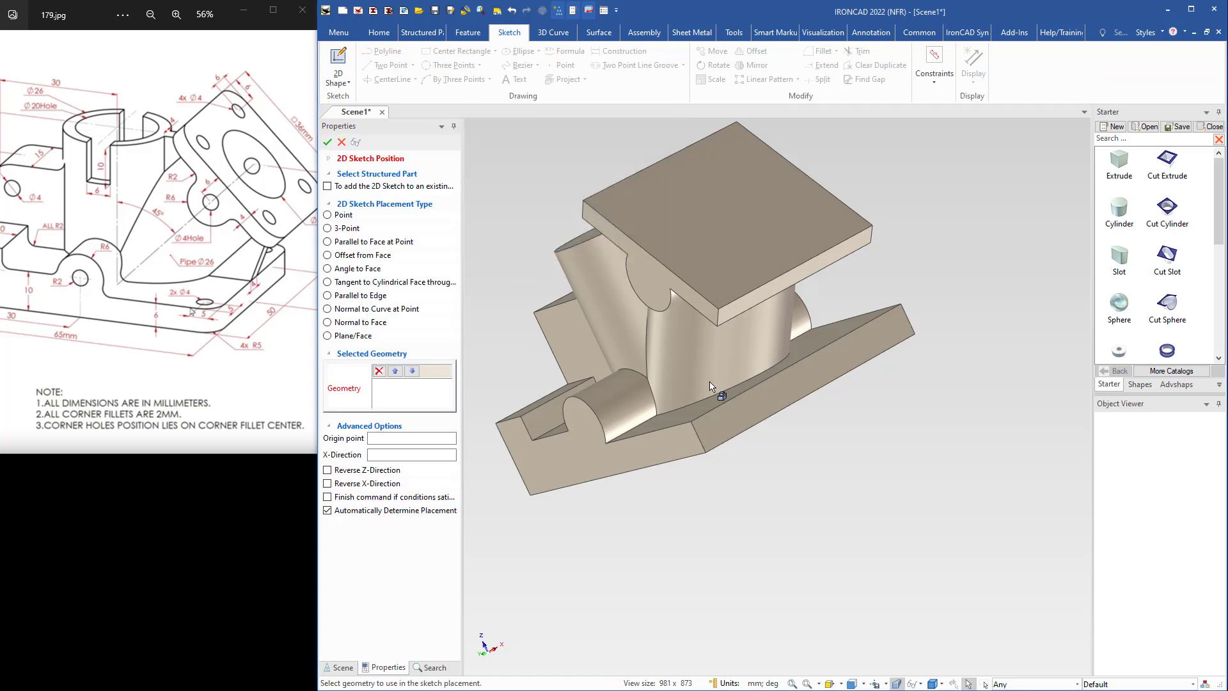
left_click(798, 364)
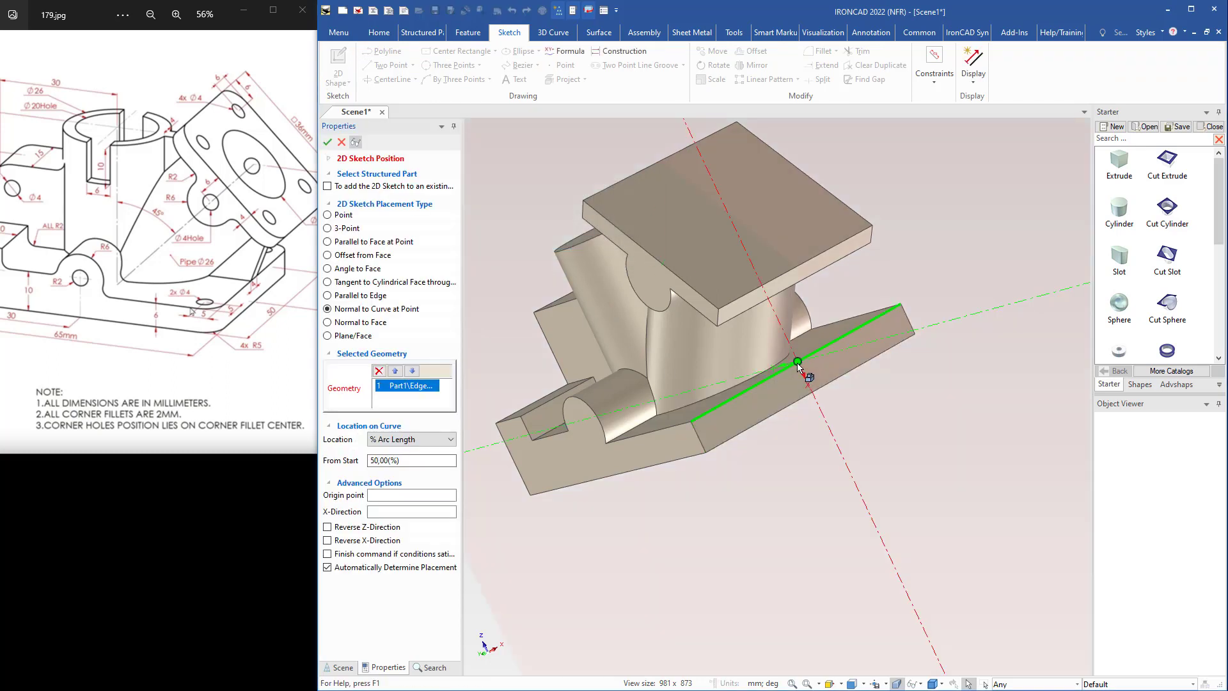
middle_click_drag(787, 446, 811, 496)
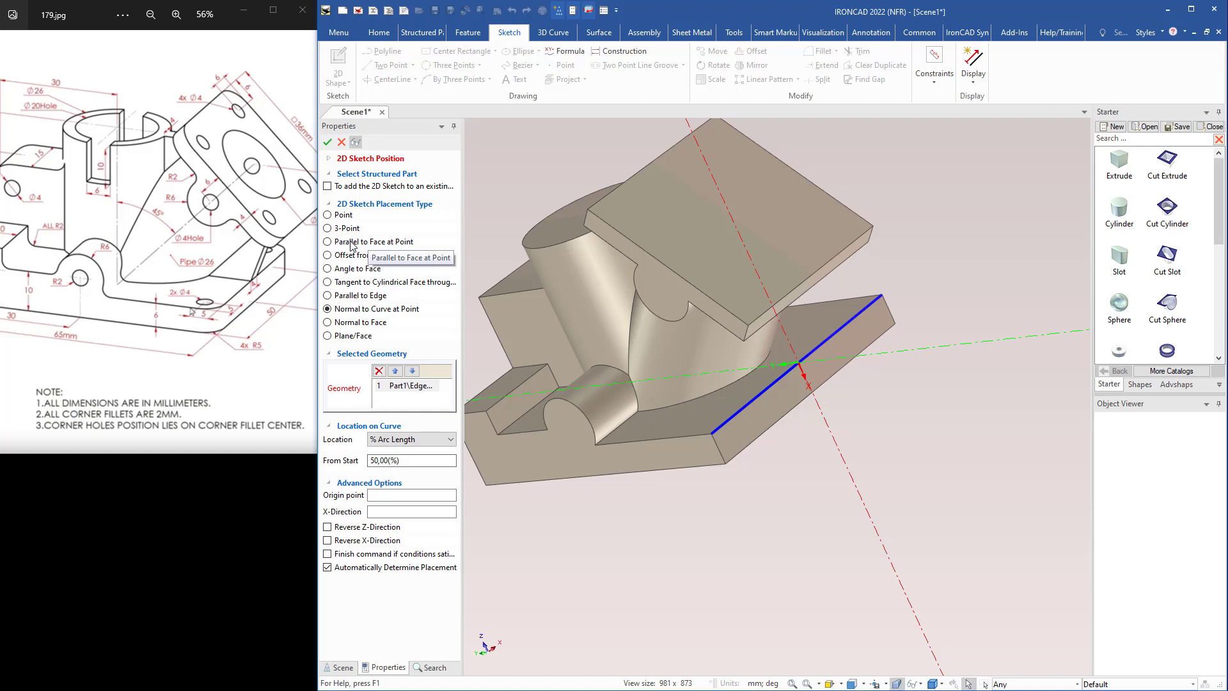
left_click(328, 216)
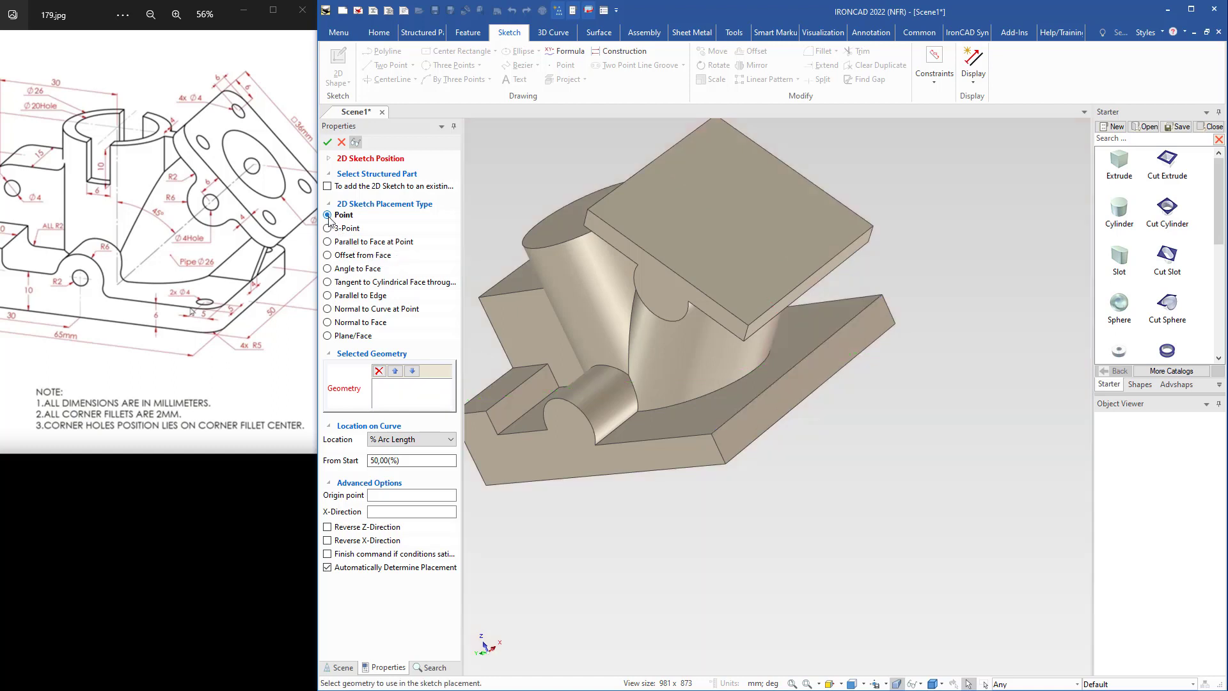
left_click(798, 365)
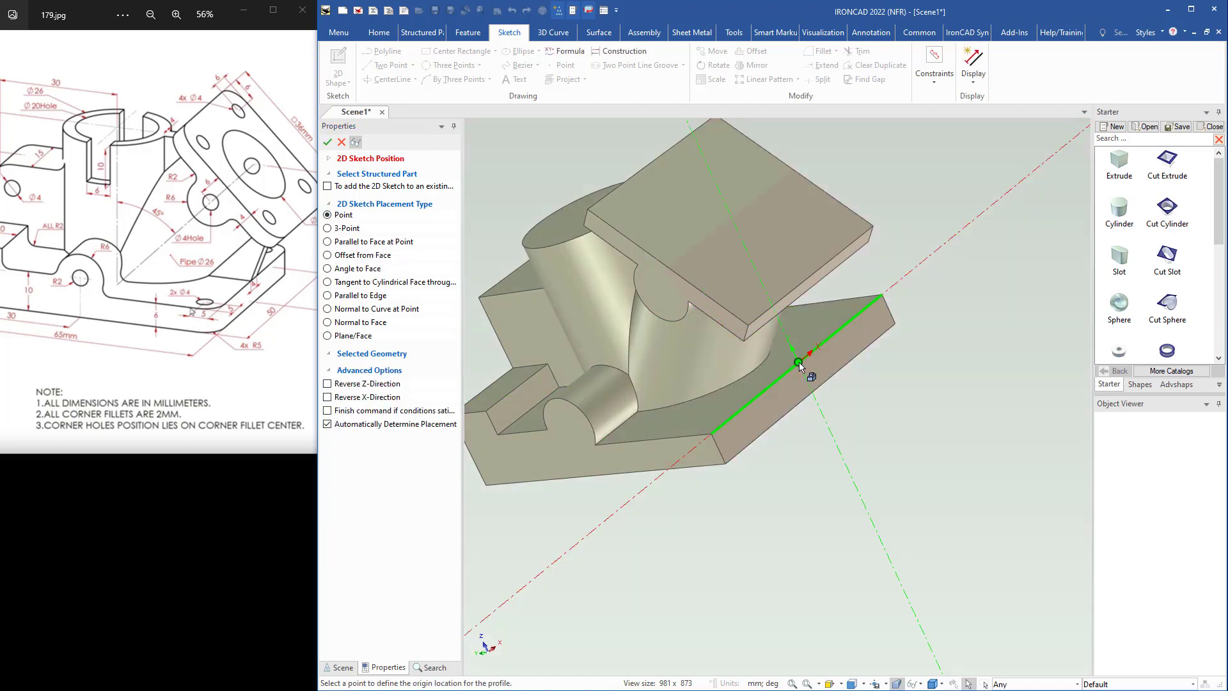
mouse_move(773, 436)
middle_mouse_down()
mouse_move(867, 408)
mouse_move(754, 432)
mouse_move(819, 466)
mouse_move(837, 451)
mouse_move(751, 521)
mouse_move(701, 512)
middle_mouse_up()
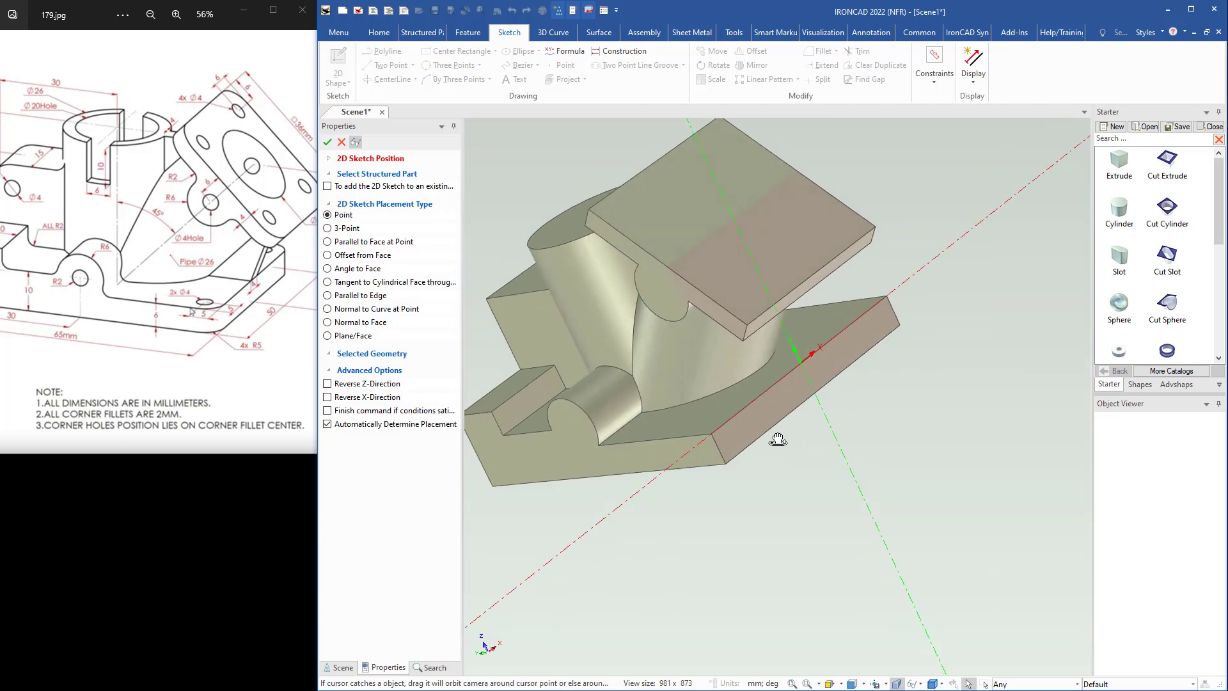
left_click(327, 142)
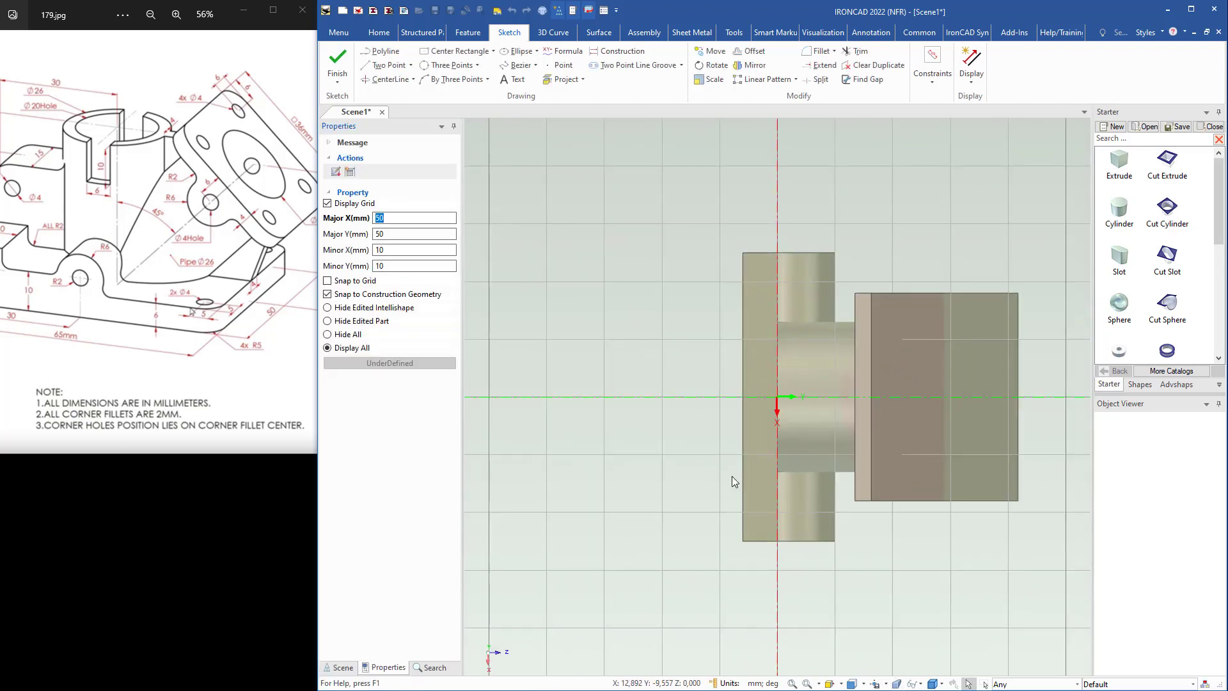
Reorient the sketch plane with the TriBall towards the point where the inclined cylinder's rim meets the tilted plate's underside.
mouse_move(733, 481)
middle_mouse_down()
mouse_move(808, 501)
mouse_move(830, 529)
mouse_move(882, 548)
mouse_move(673, 357)
mouse_move(636, 403)
mouse_move(751, 458)
mouse_move(777, 451)
mouse_move(790, 486)
mouse_move(782, 411)
mouse_move(554, 387)
mouse_move(575, 384)
middle_mouse_up()
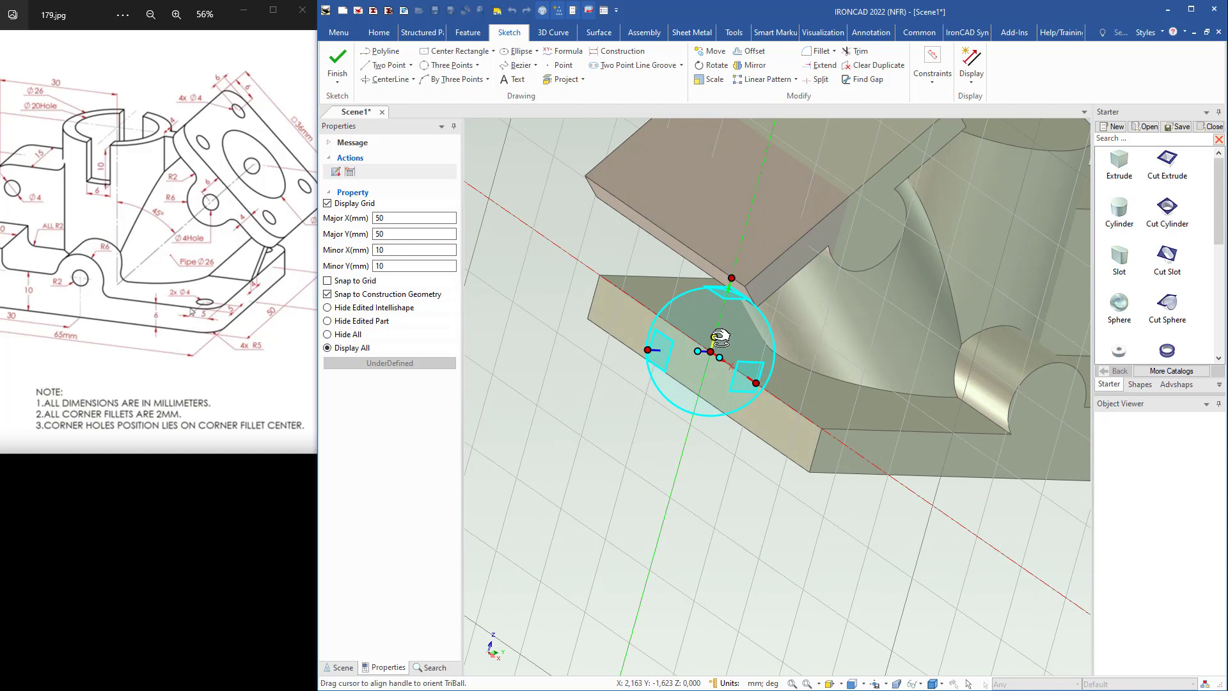
right_click(715, 337)
left_click(749, 363)
middle_click_drag(809, 363, 819, 252)
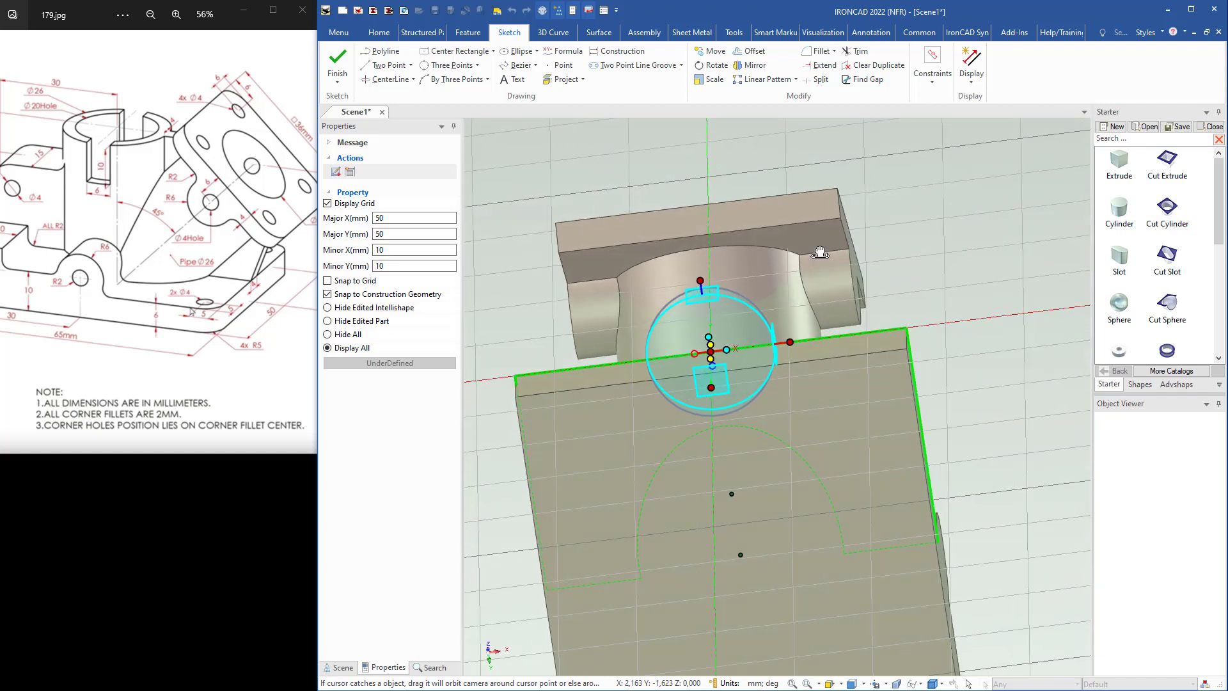
left_click(702, 249)
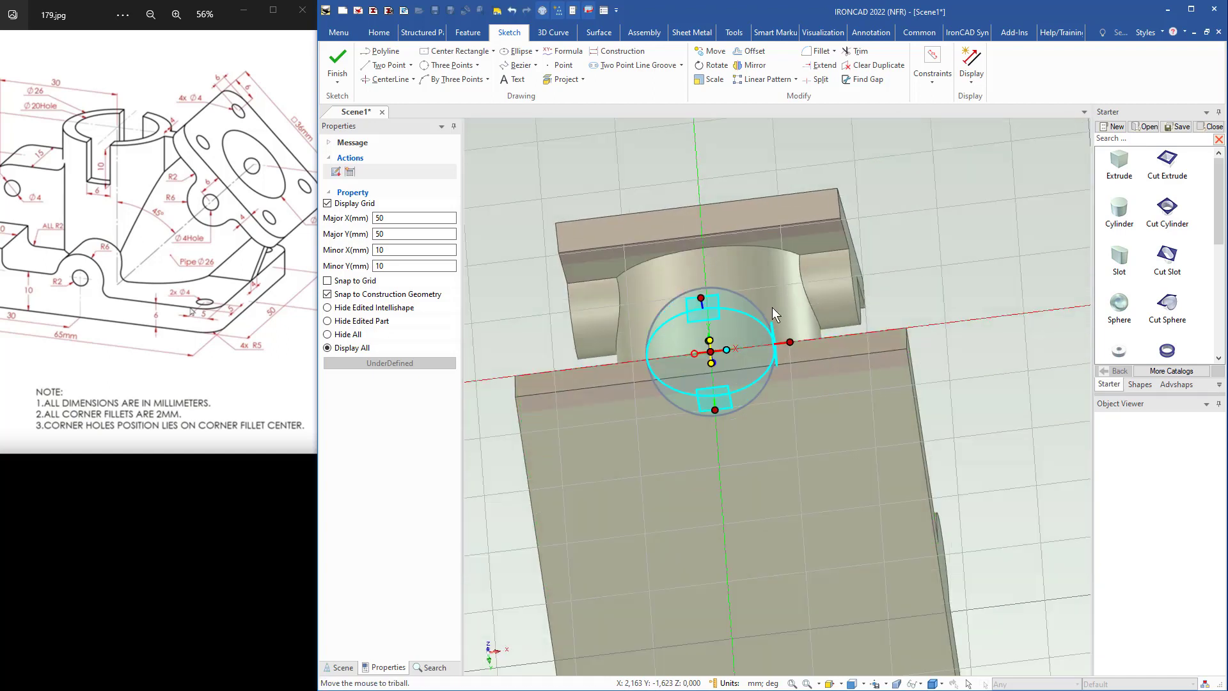
mouse_move(778, 323)
middle_mouse_down()
mouse_move(702, 386)
mouse_move(679, 356)
mouse_move(735, 345)
mouse_move(700, 363)
middle_mouse_up()
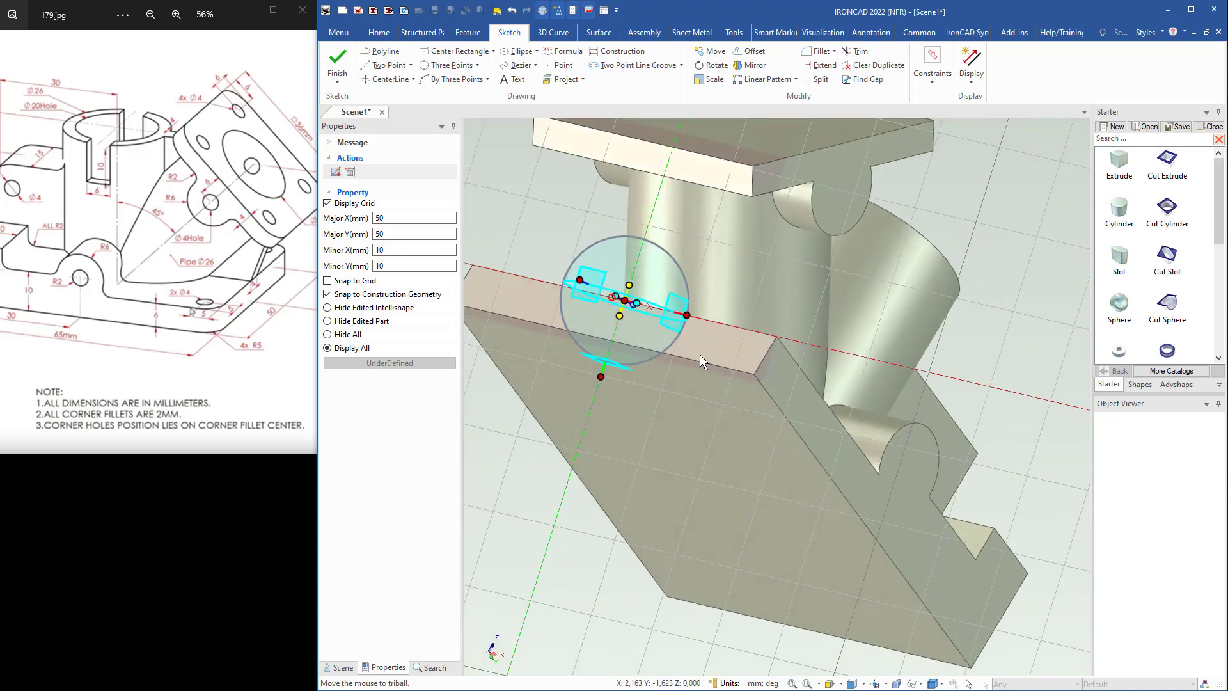
key("space")
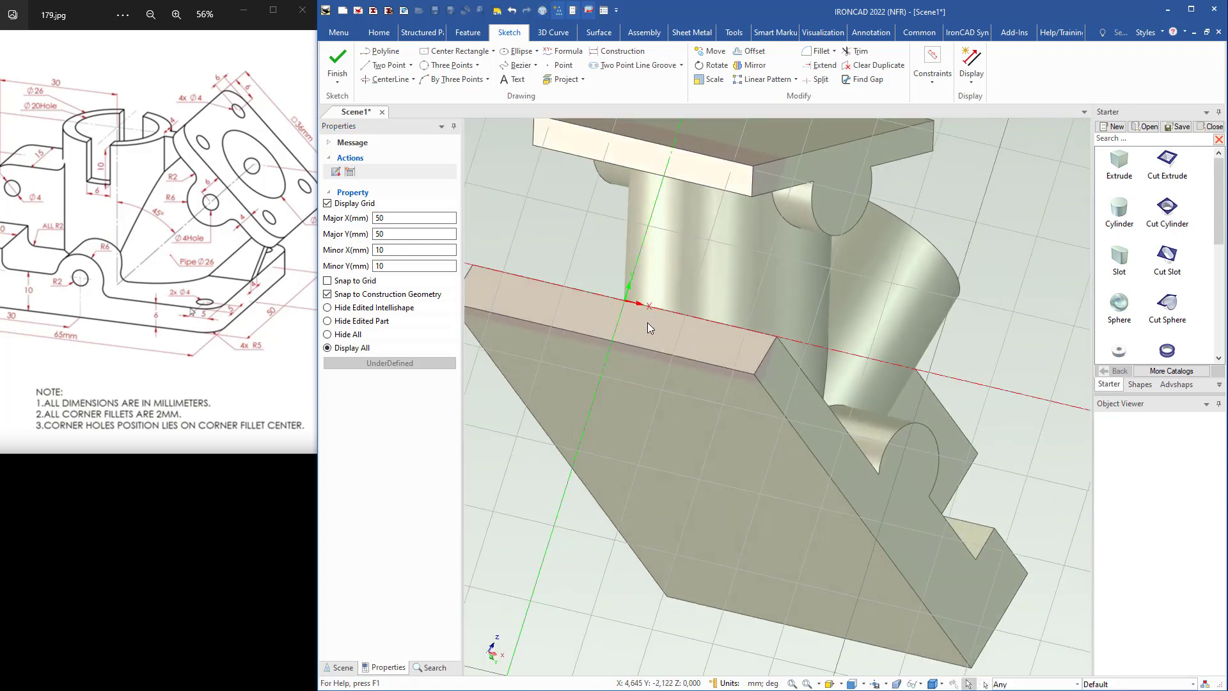
Sketch a straight line about 18.04 mm long from the origin along the Y axis to the tilted plate's underside and finish the sketch.
right_click(647, 323)
left_click(672, 289)
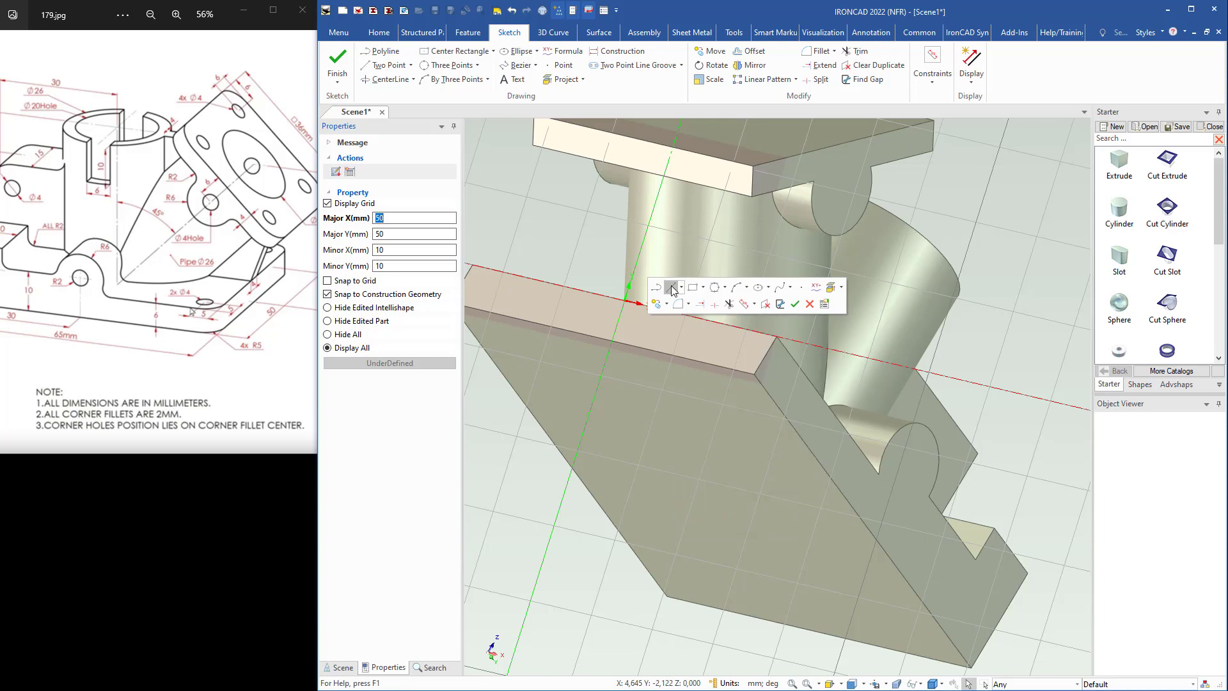
left_click(624, 301)
mouse_move(661, 246)
middle_mouse_down()
mouse_move(686, 228)
mouse_move(699, 186)
mouse_move(676, 196)
middle_mouse_up()
left_click(675, 196)
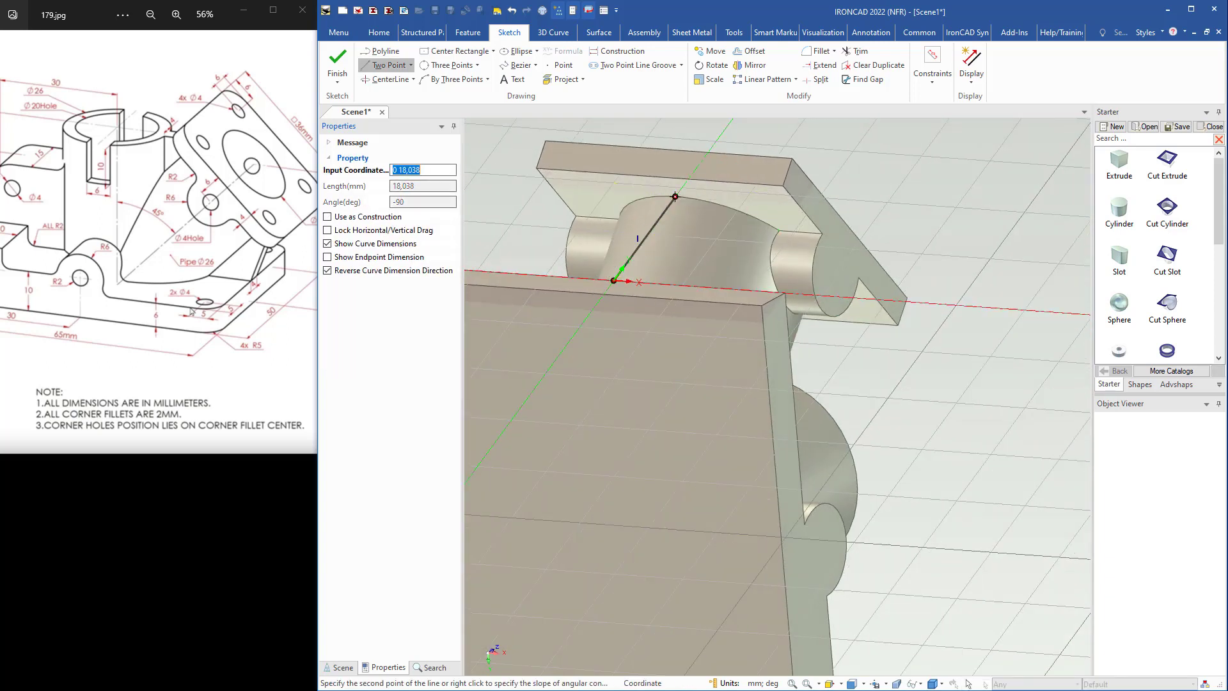
left_click(340, 63)
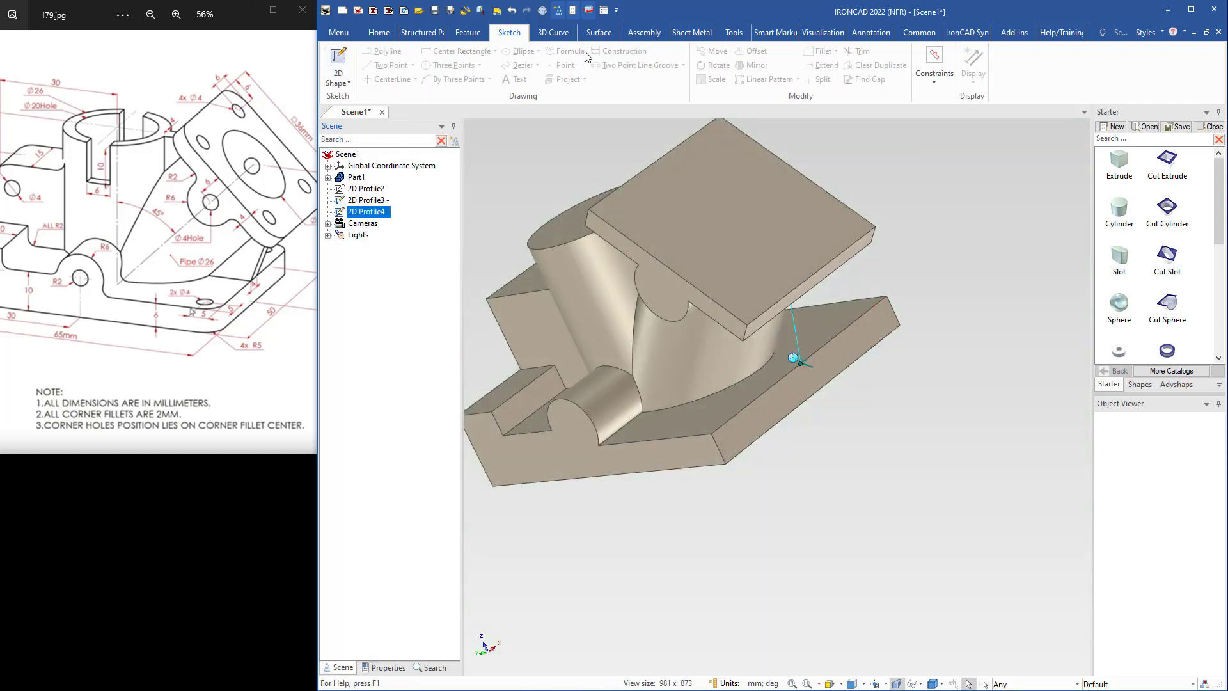
Create a 4 mm thick, double-sided rib on the part from the new line sketch, perpendicular to the sketch and with the direction reversed.
left_click(466, 33)
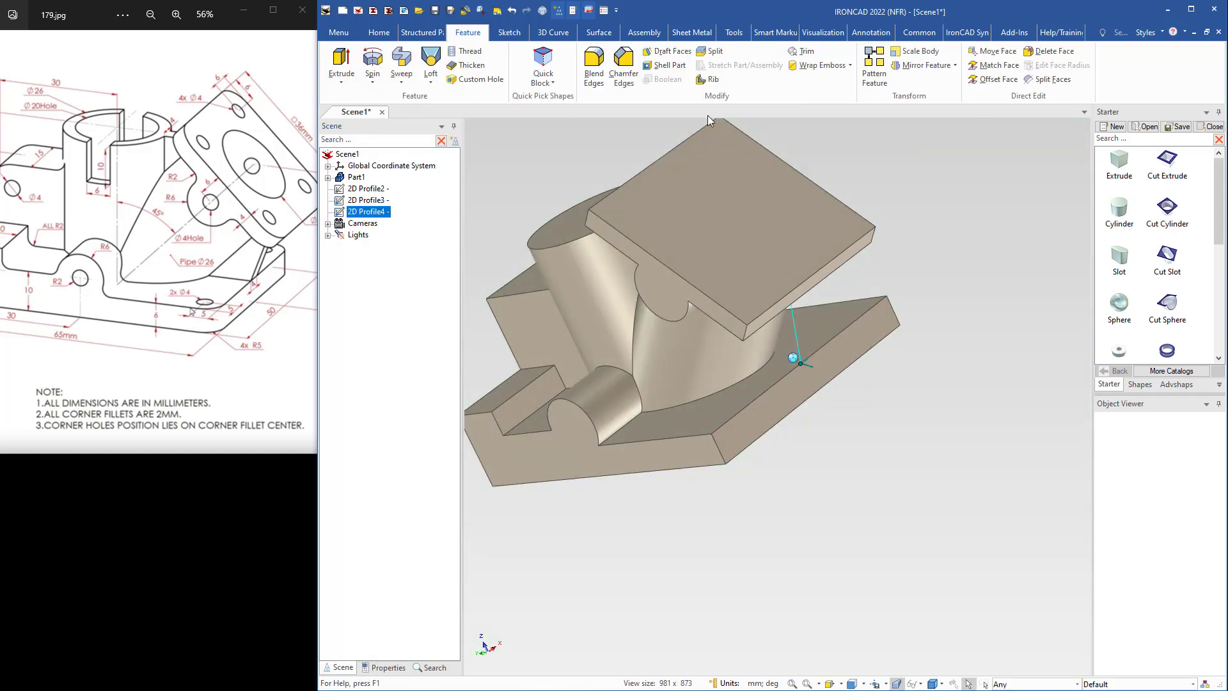
left_click(709, 79)
left_click(729, 365)
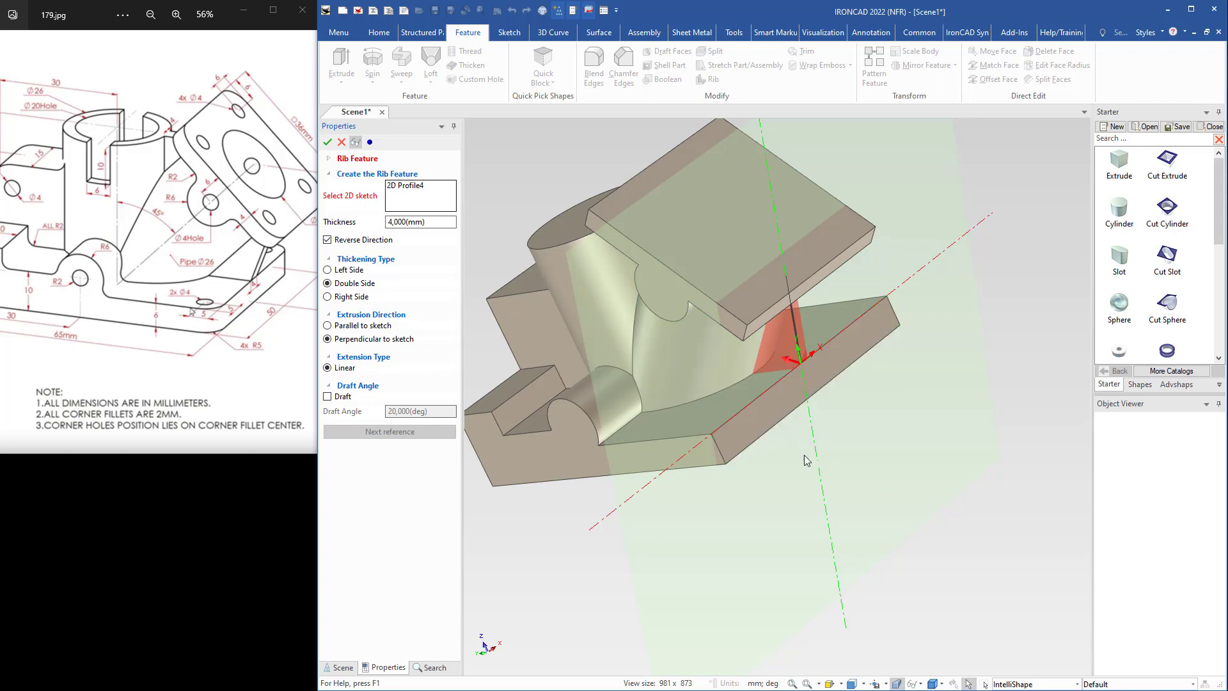
middle_click_drag(804, 471, 448, 302)
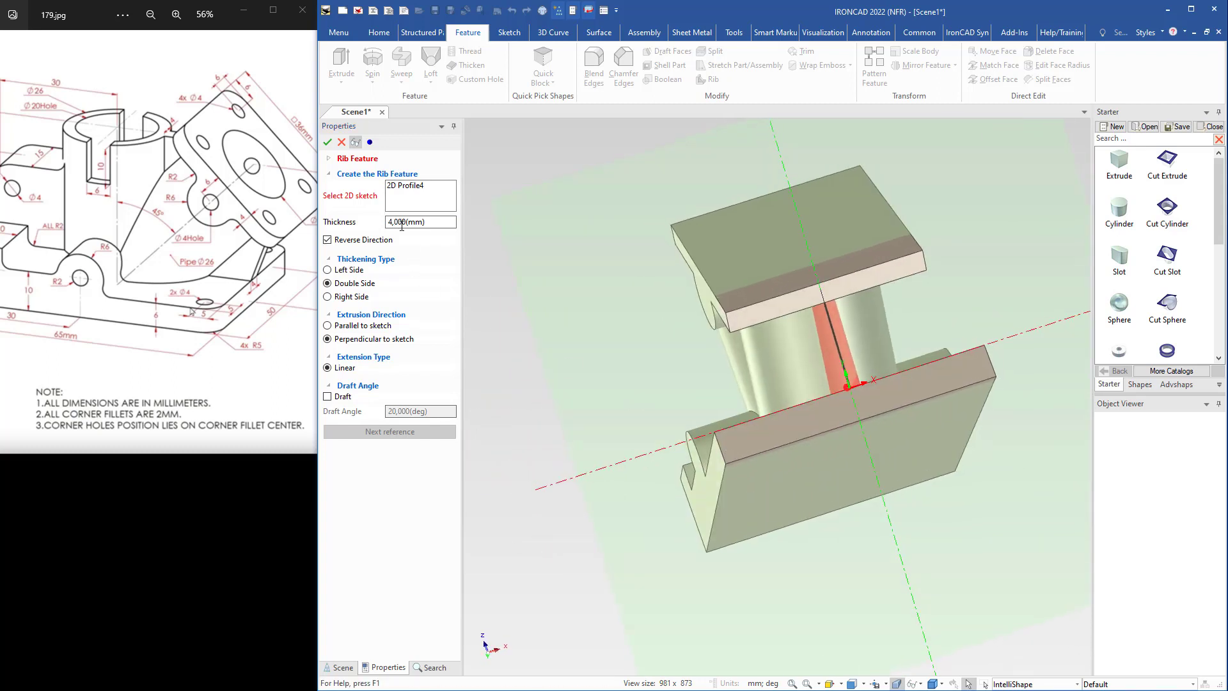
left_click(326, 142)
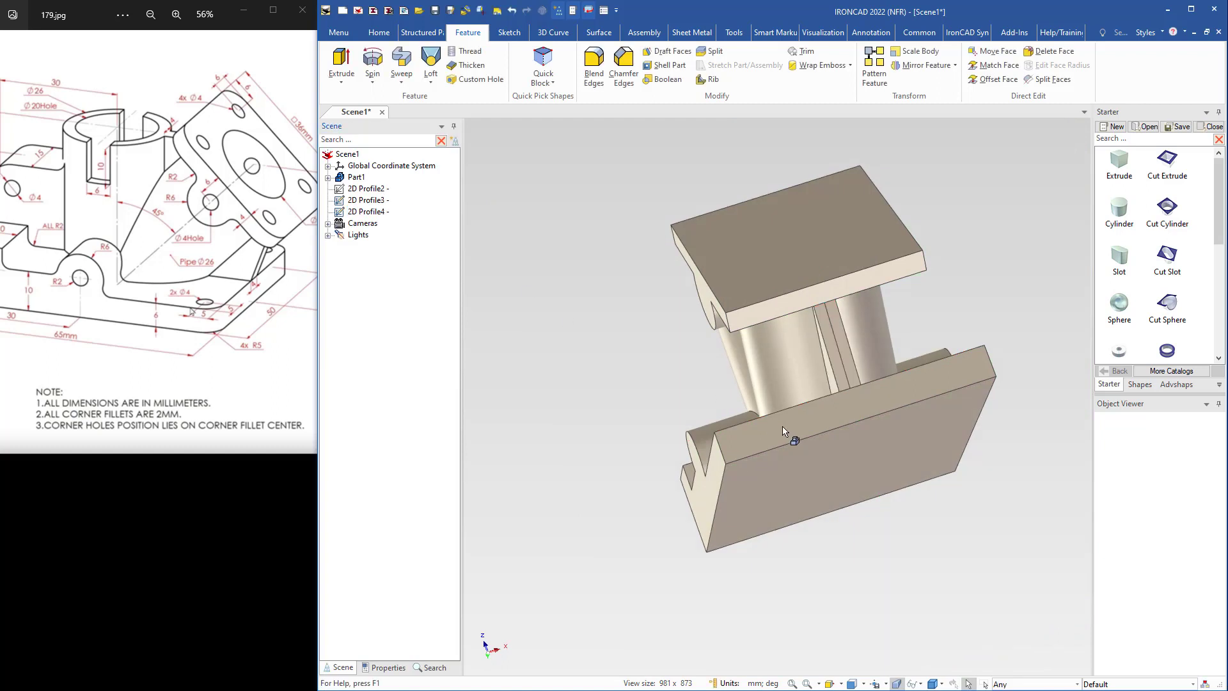
middle_click_drag(784, 430, 907, 409)
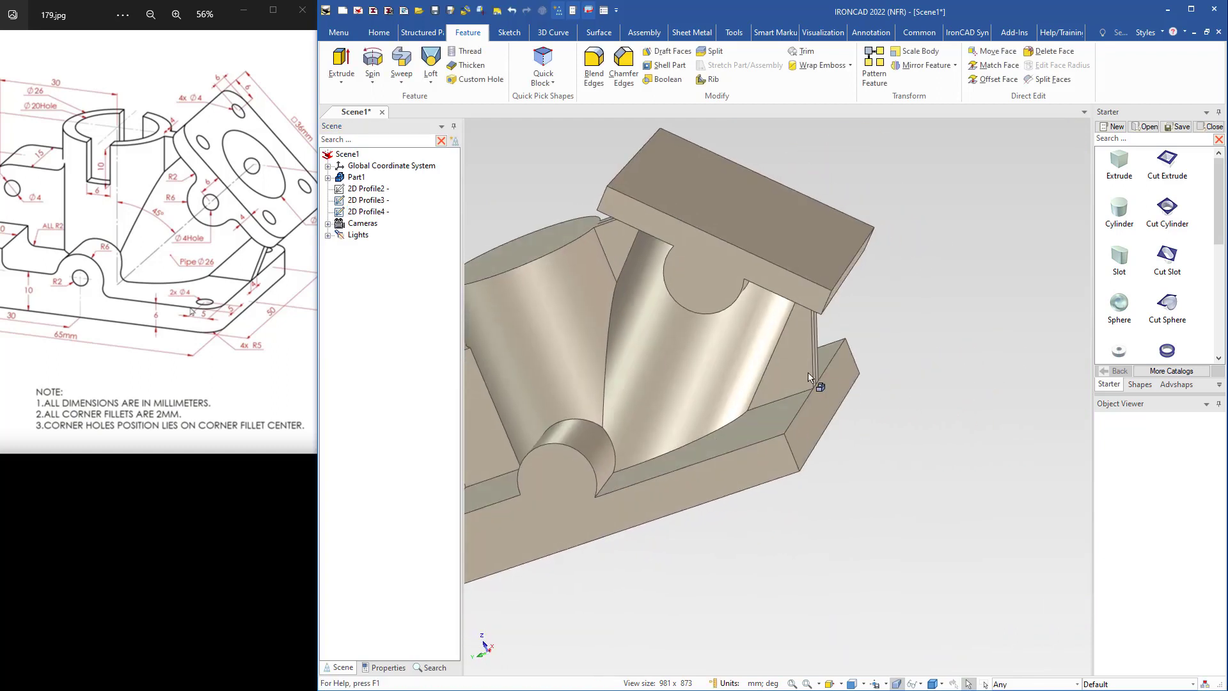
middle_click_drag(704, 394, 901, 505)
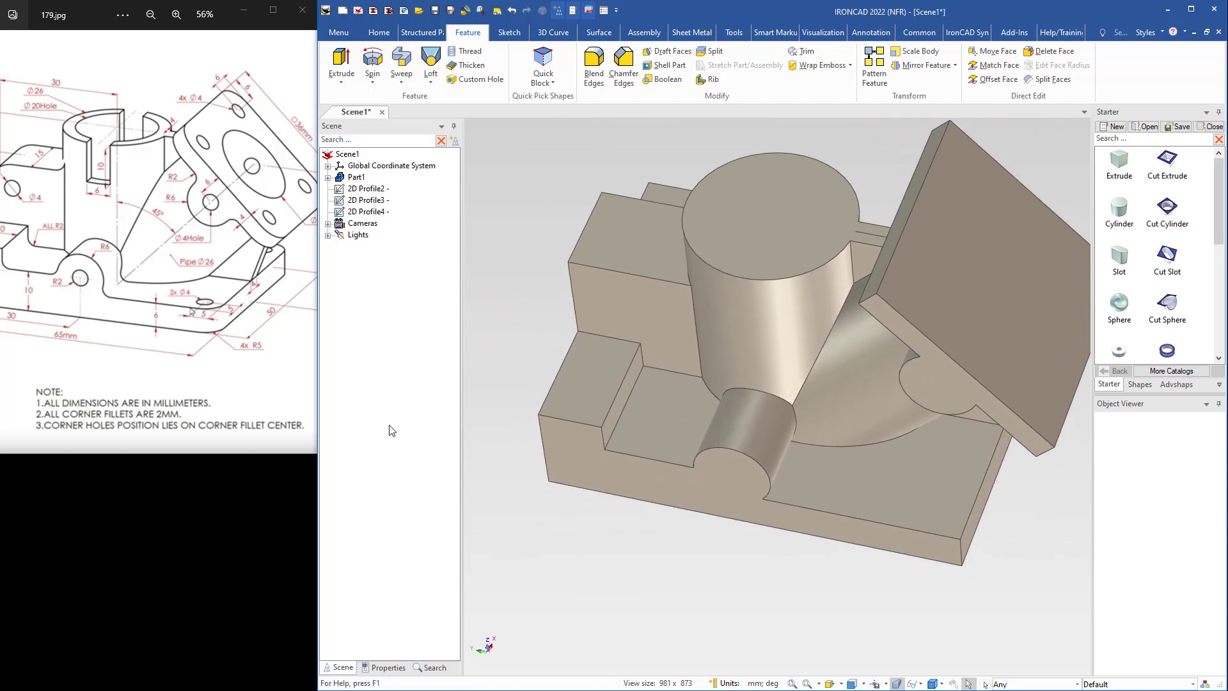
Check the drawing's fillet notes and start a constant 2 mm blend on the raised step's inner edge and both edges of the base plate's rounded boss.
mouse_move(9, 242)
left_mouse_down()
mouse_move(50, 246)
mouse_move(70, 218)
left_mouse_up()
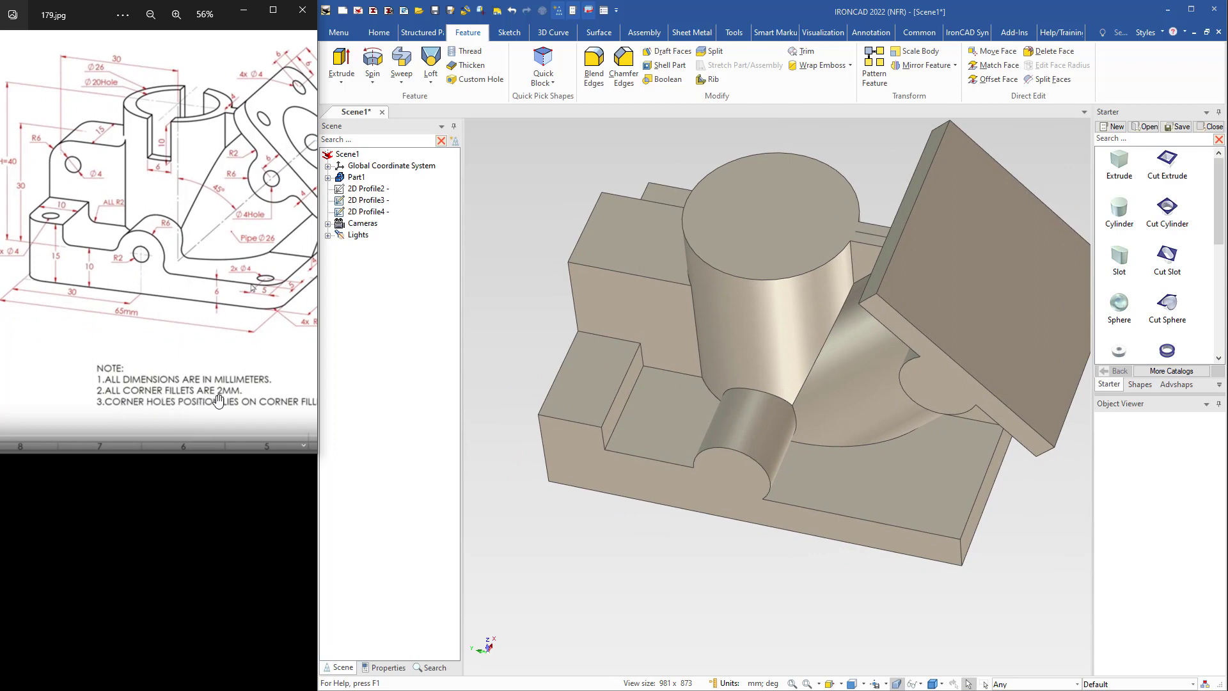
left_click_drag(65, 293, 112, 304)
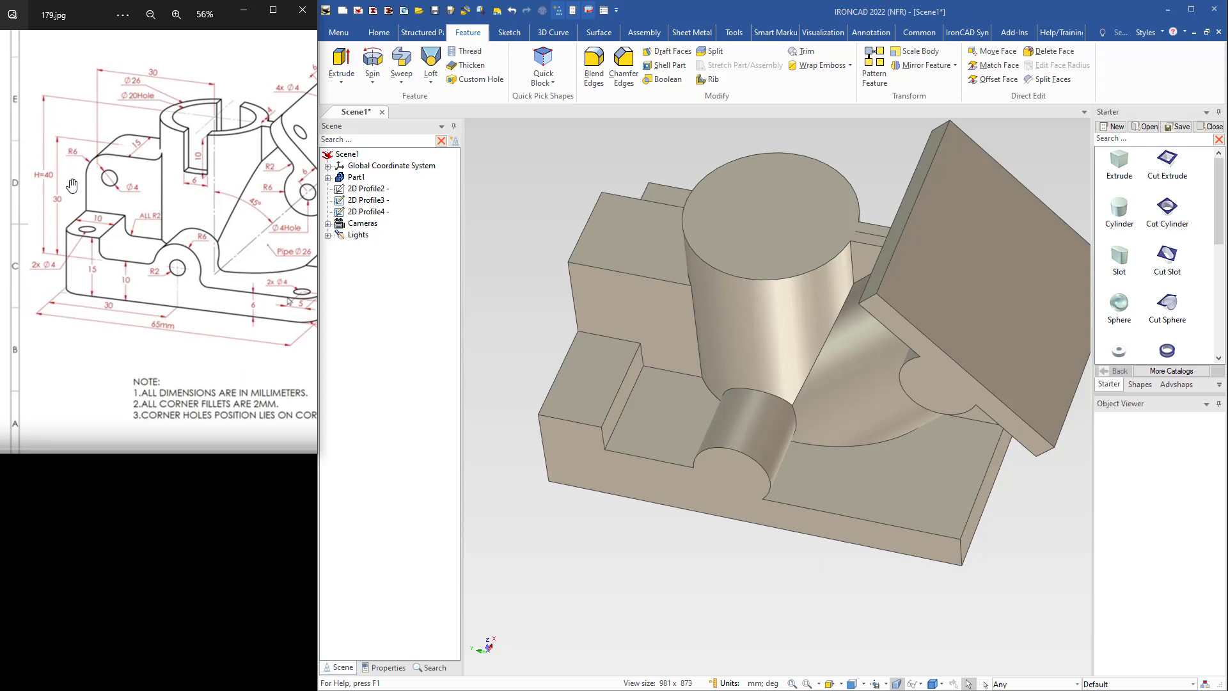
left_click_drag(159, 256, 9, 242)
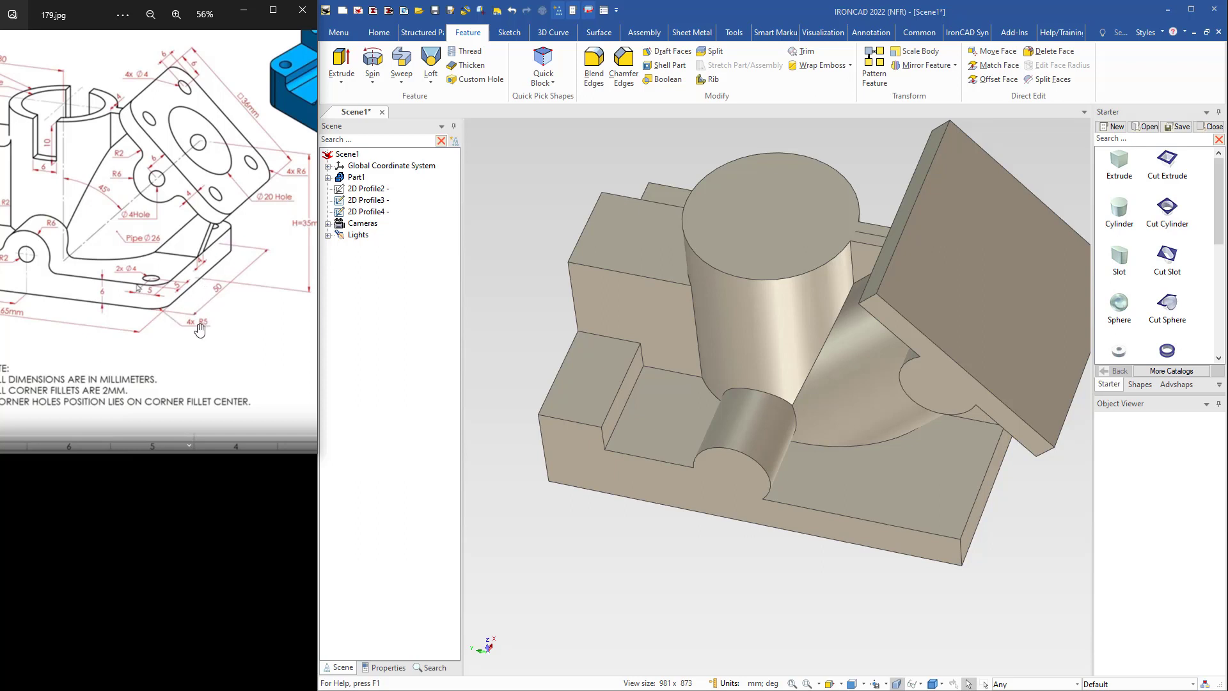
left_click_drag(137, 313, 199, 333)
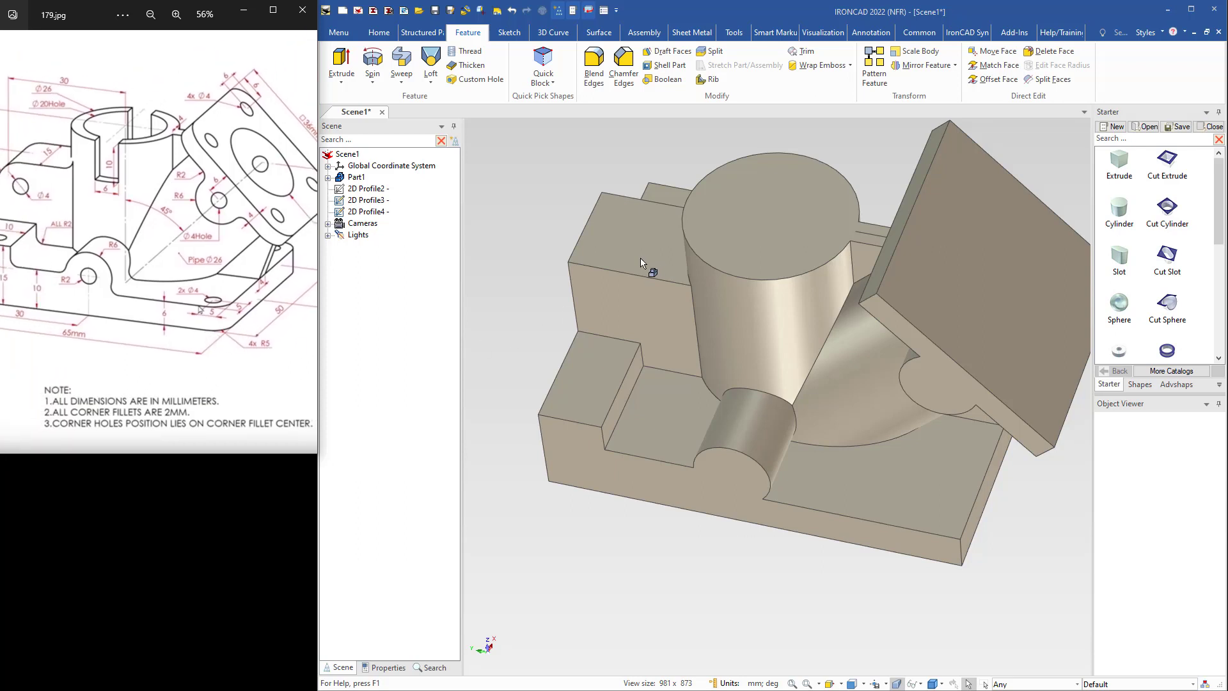
left_click(593, 65)
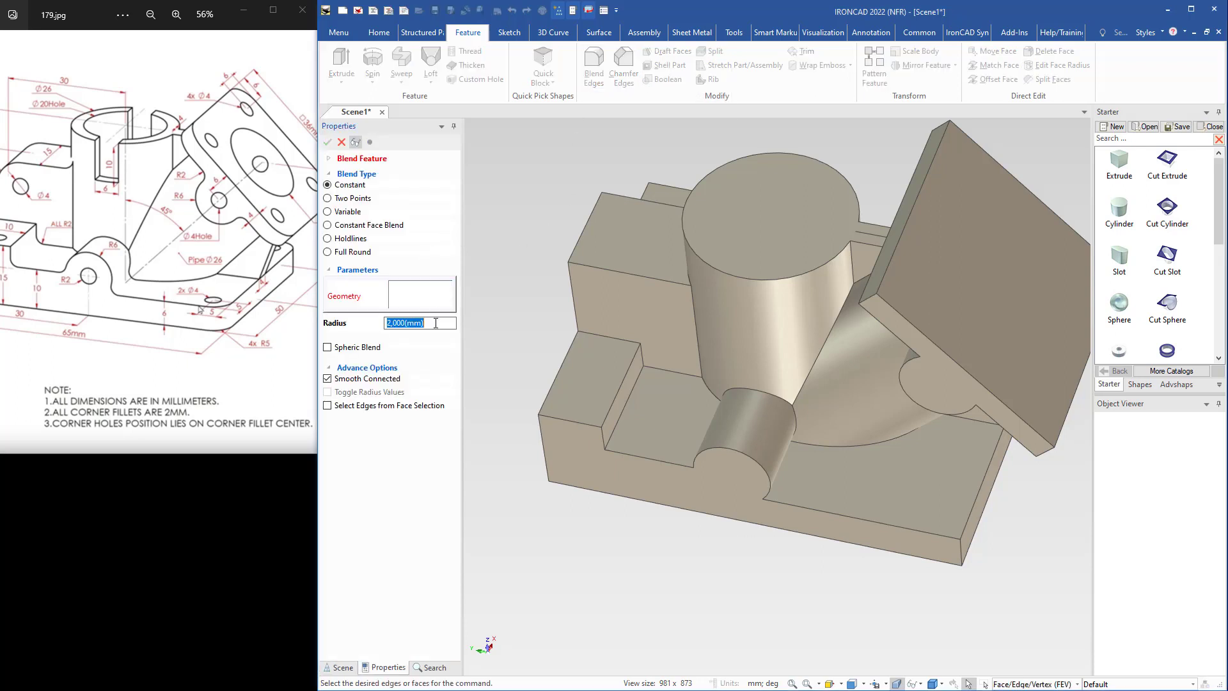
middle_click_drag(642, 407, 621, 410)
left_click(622, 412)
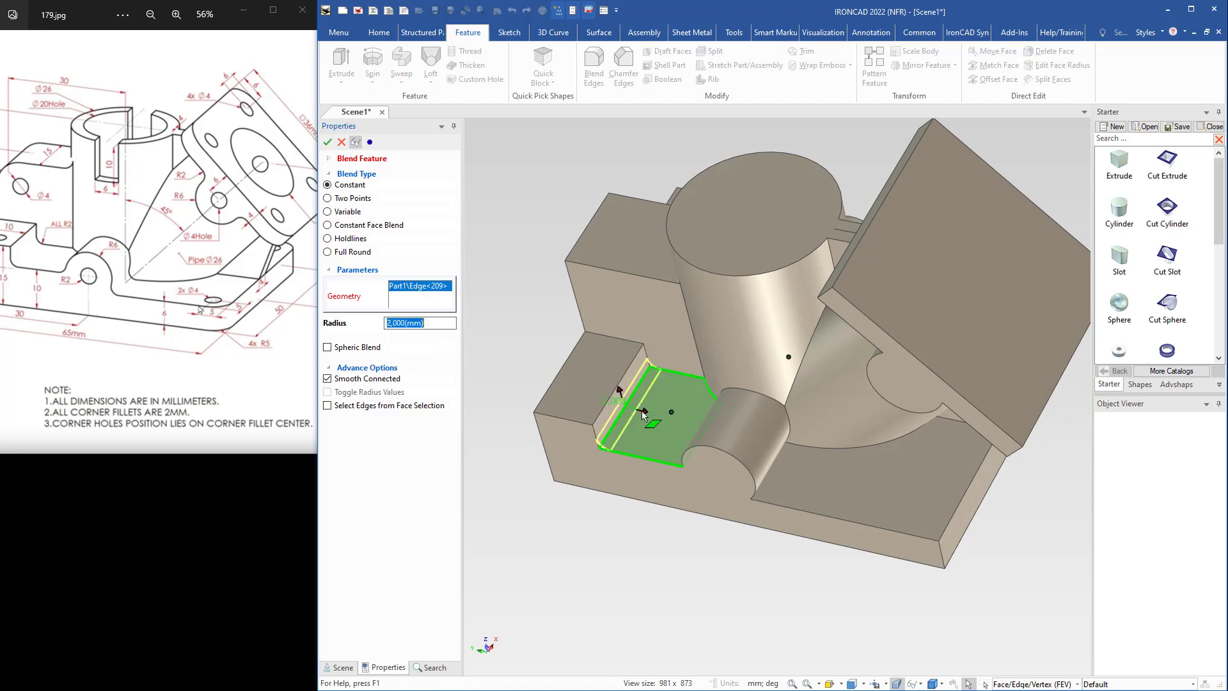
middle_click_drag(658, 332, 798, 488)
left_click(708, 429)
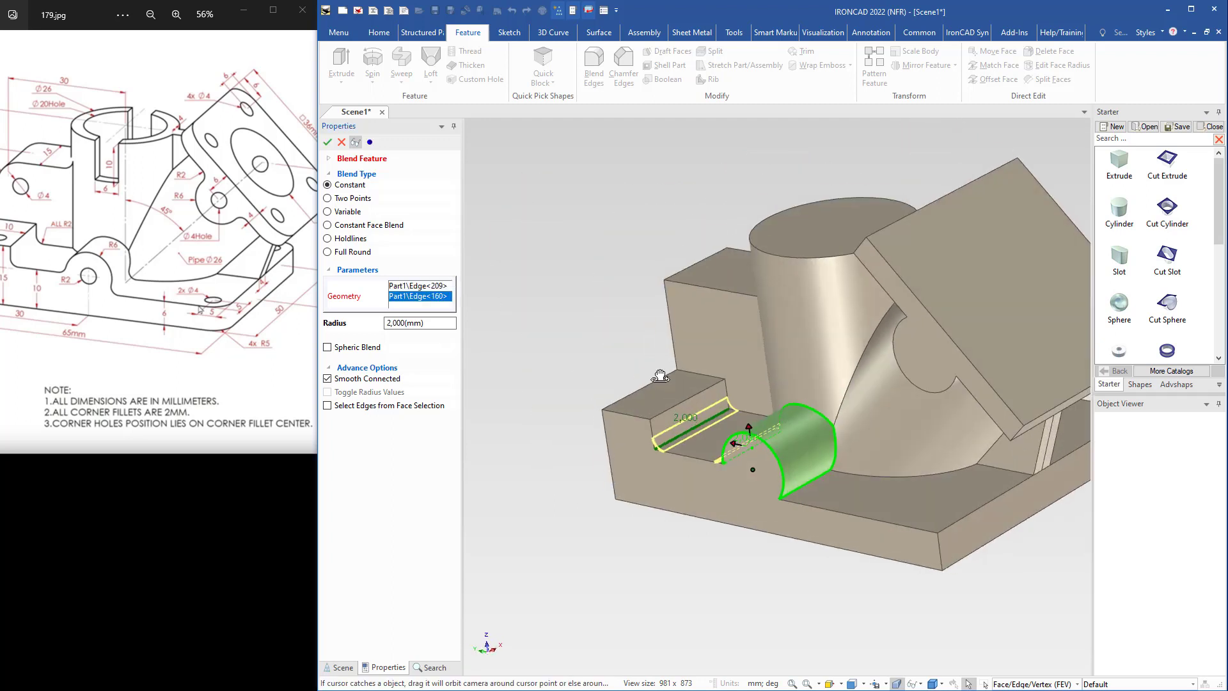
left_click(796, 489)
Add the four edges where the two rounded lugs meet the tilted plate's underside to the 2 mm blend.
middle_click_drag(876, 428, 1011, 353)
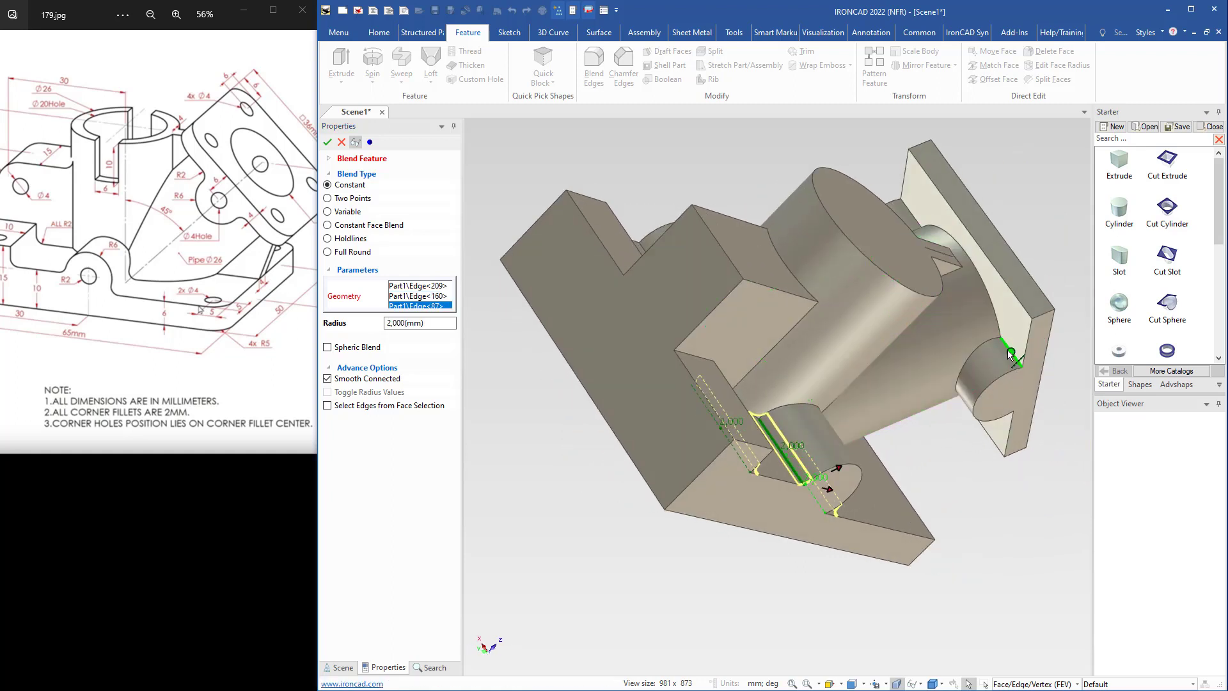
left_click(1008, 351)
middle_click_drag(948, 257, 764, 208)
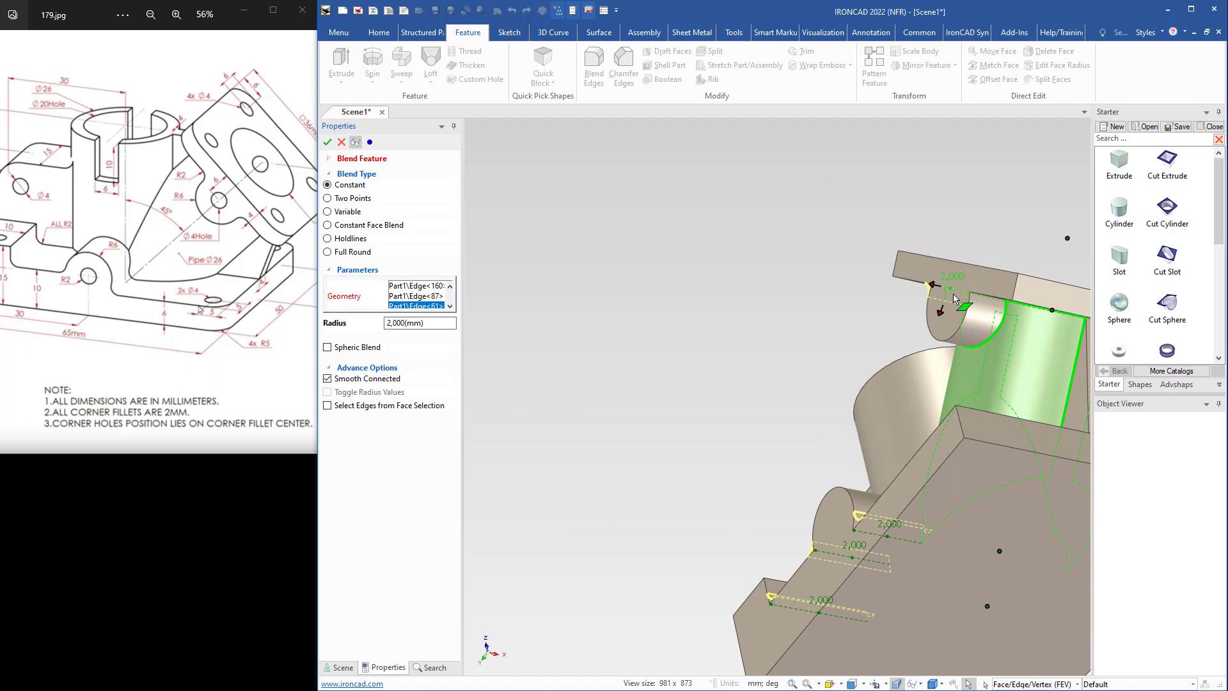
middle_click_drag(953, 298, 942, 277)
scroll(979, 288, "up", 3)
left_click(899, 333)
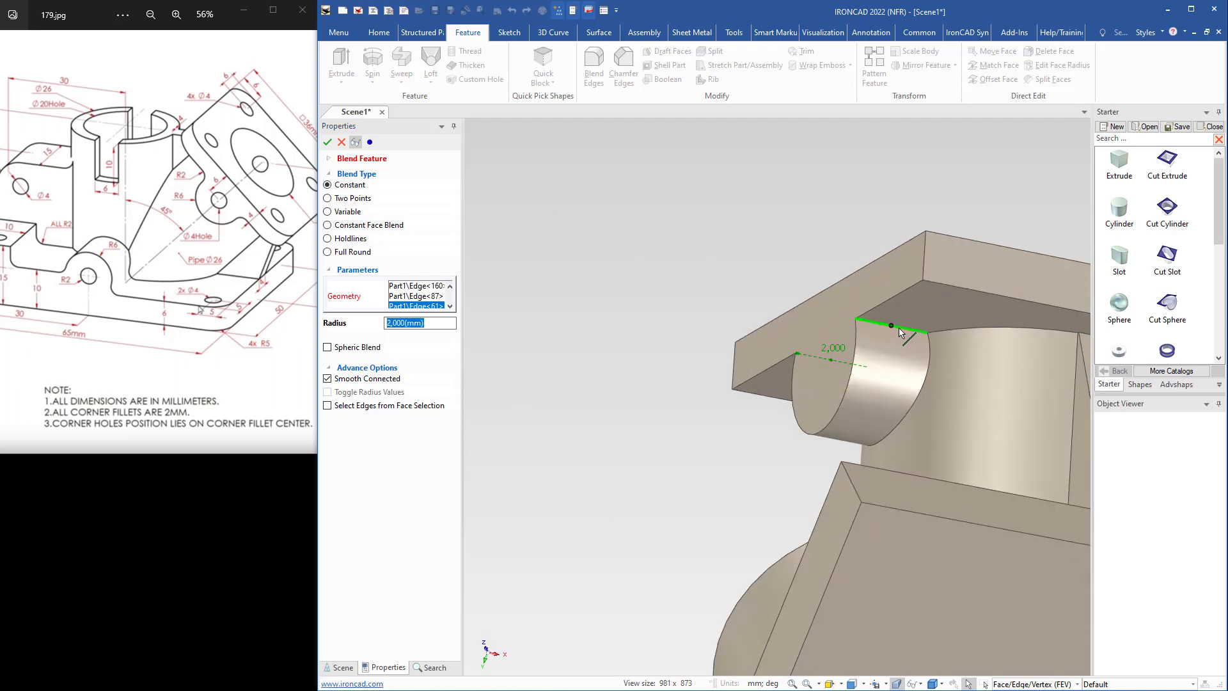
middle_click_drag(895, 333, 652, 332)
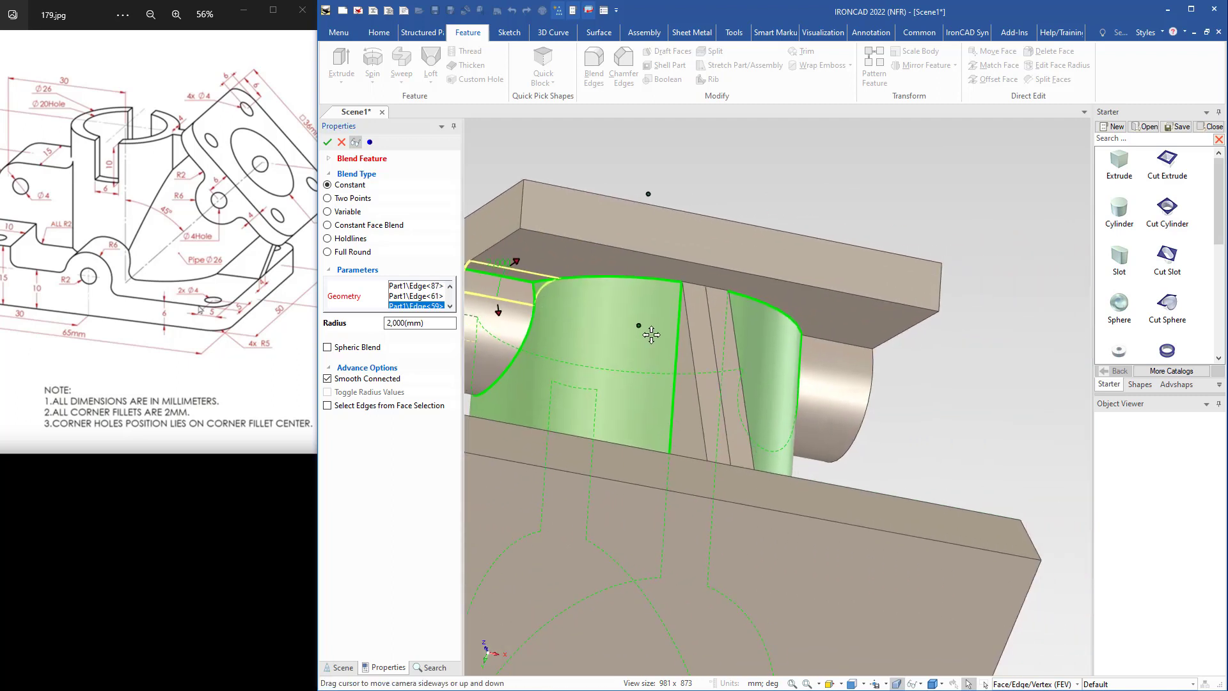
left_click(829, 343)
middle_click_drag(829, 344, 599, 326)
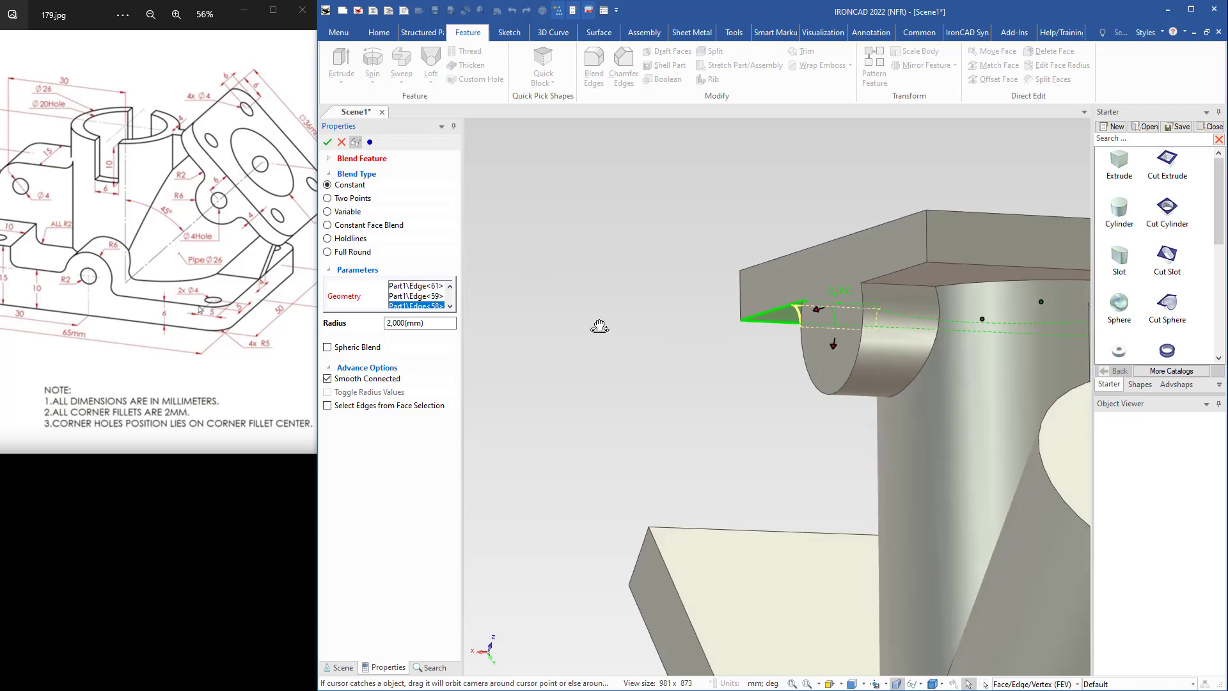
left_click(900, 290)
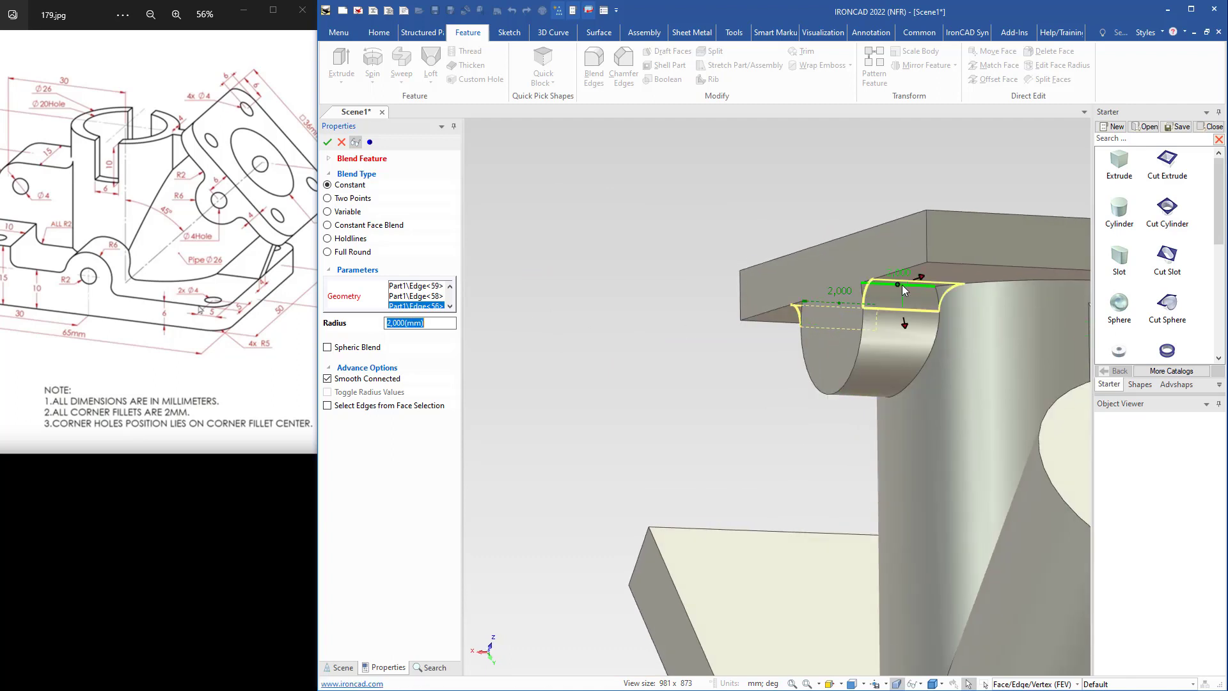
Add both edges of the base's opposite rounded boss and the adjacent raised step's inner edge to the 2 mm blend.
middle_click_drag(902, 285, 812, 542)
left_click(694, 525)
left_click(754, 436)
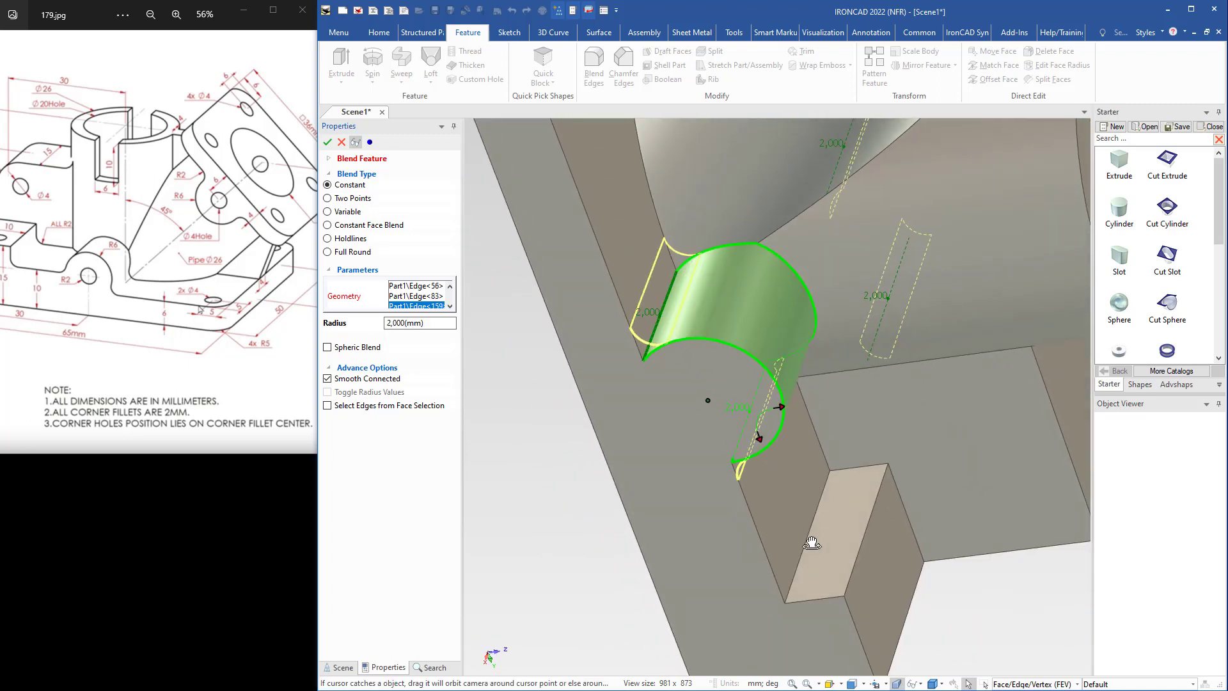
left_click(814, 563)
Check the drawing's corner radii and add the tall block's outer upper edge to the blend with a 6 mm radius.
middle_click_drag(922, 441, 985, 390)
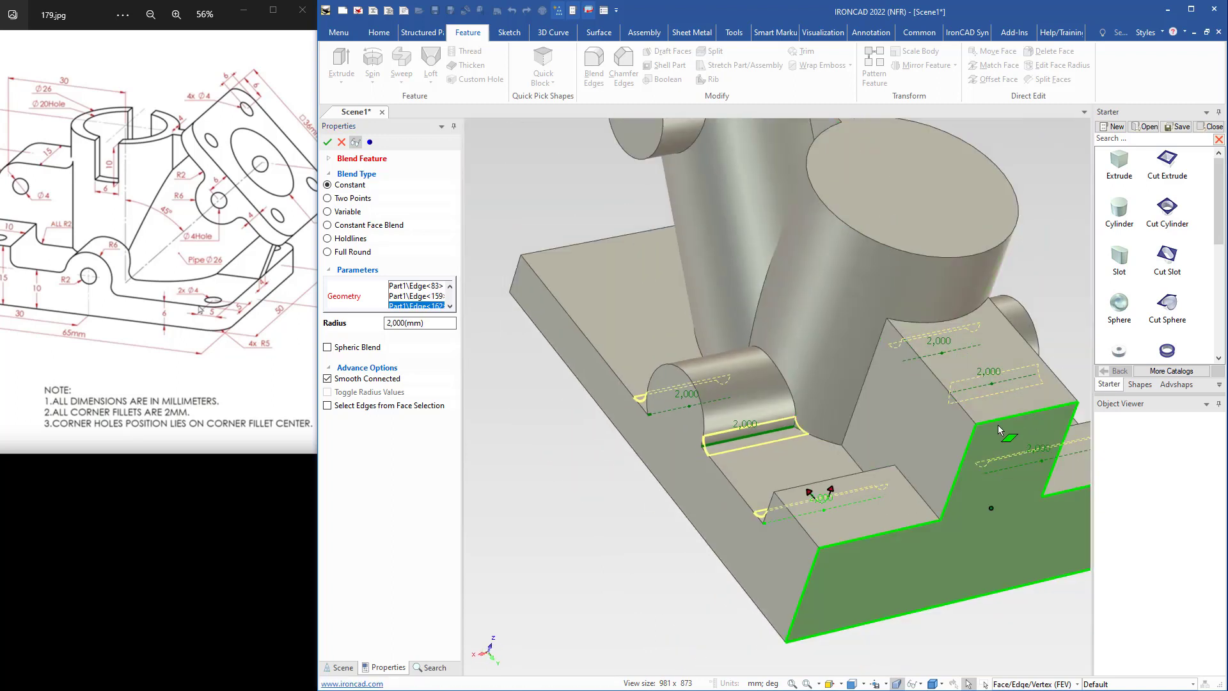
left_click_drag(112, 220, 200, 246)
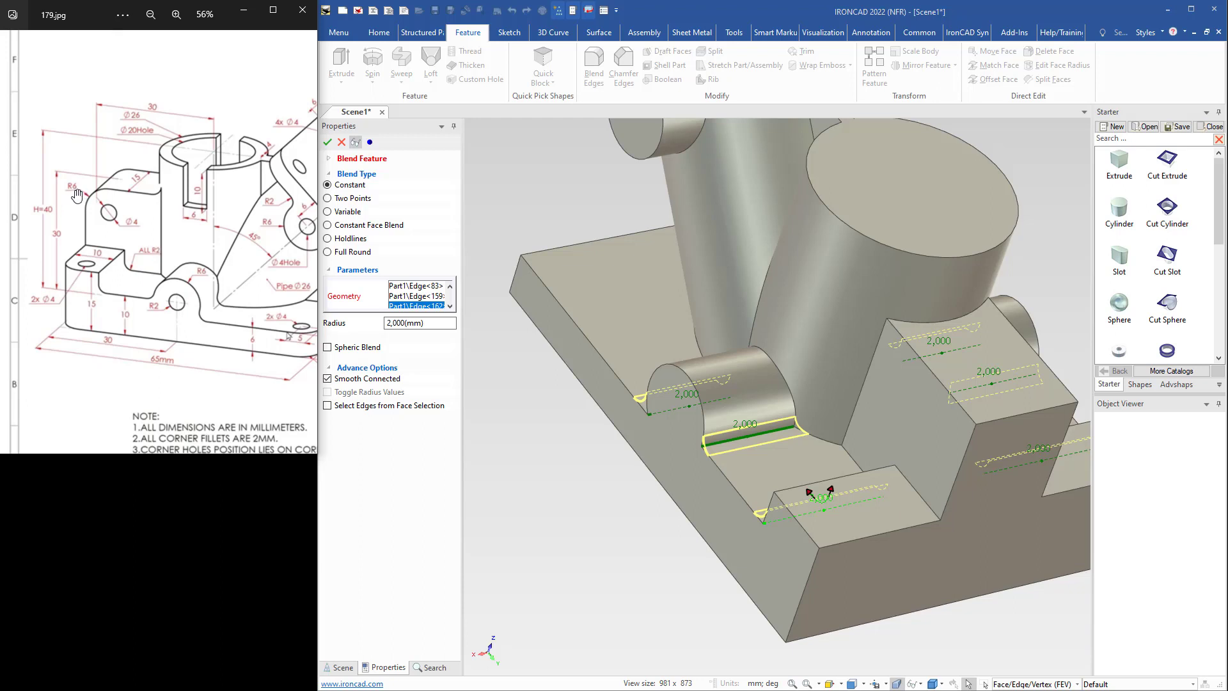
left_click(998, 416)
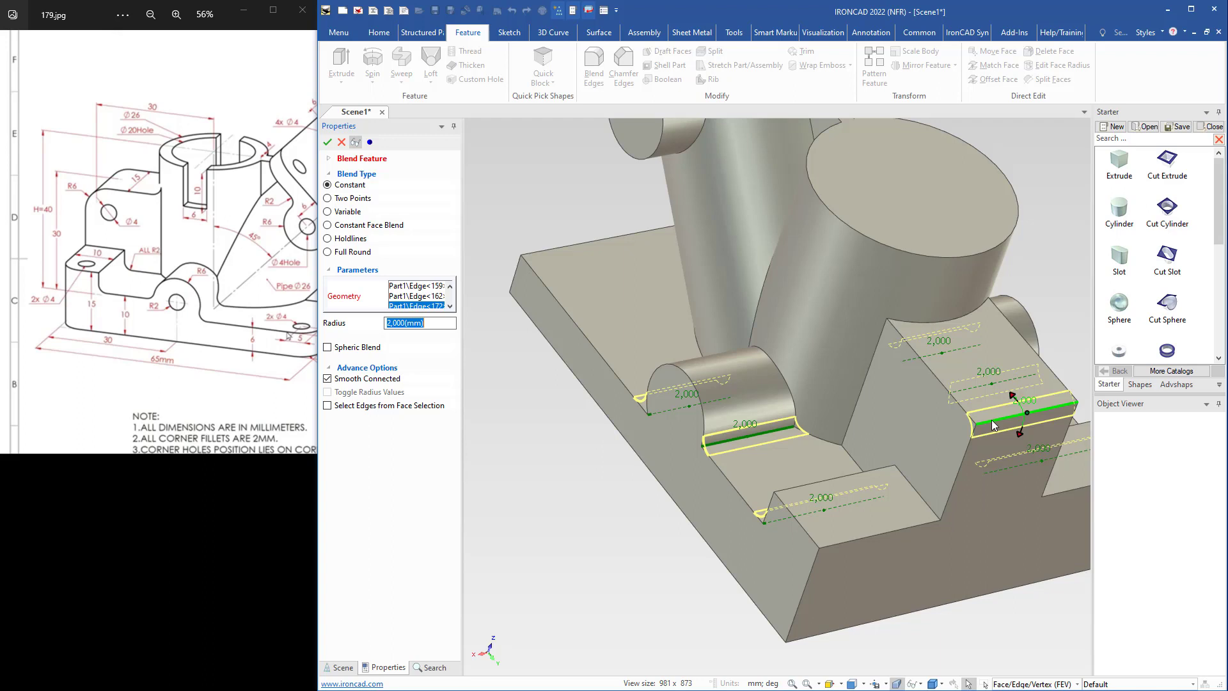
key("Return")
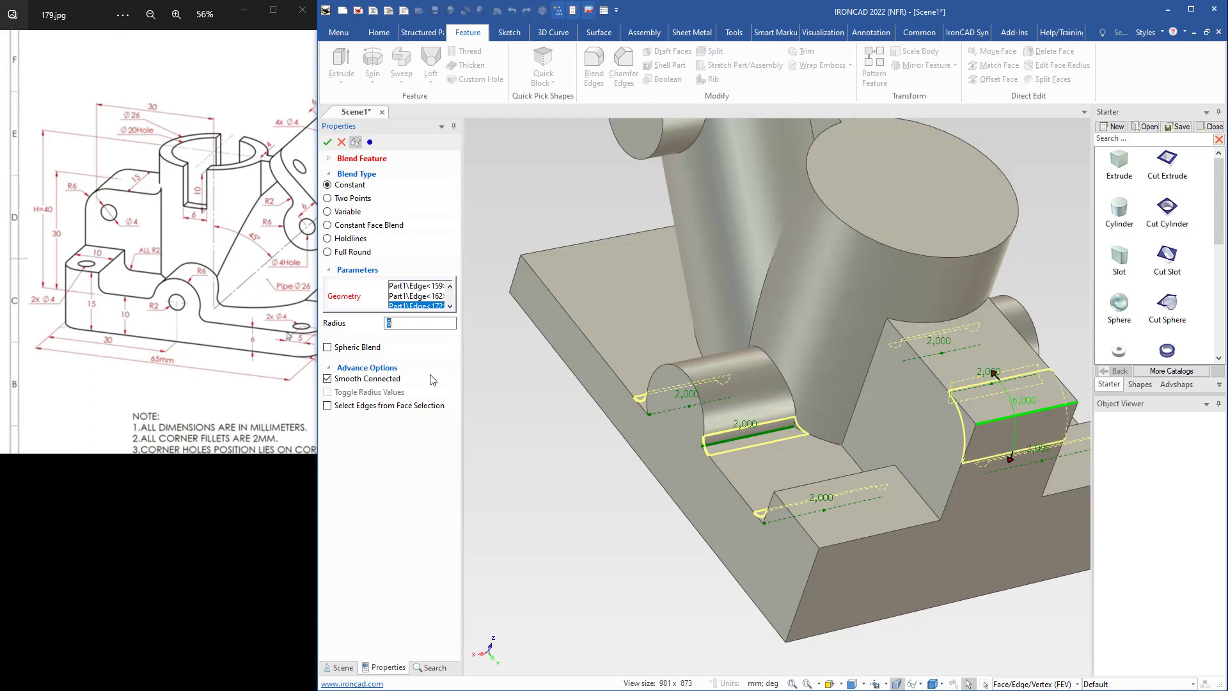
Add the four corner edges of the tilted square plate to the blend with a 6 mm radius.
left_click_drag(256, 281, 112, 300)
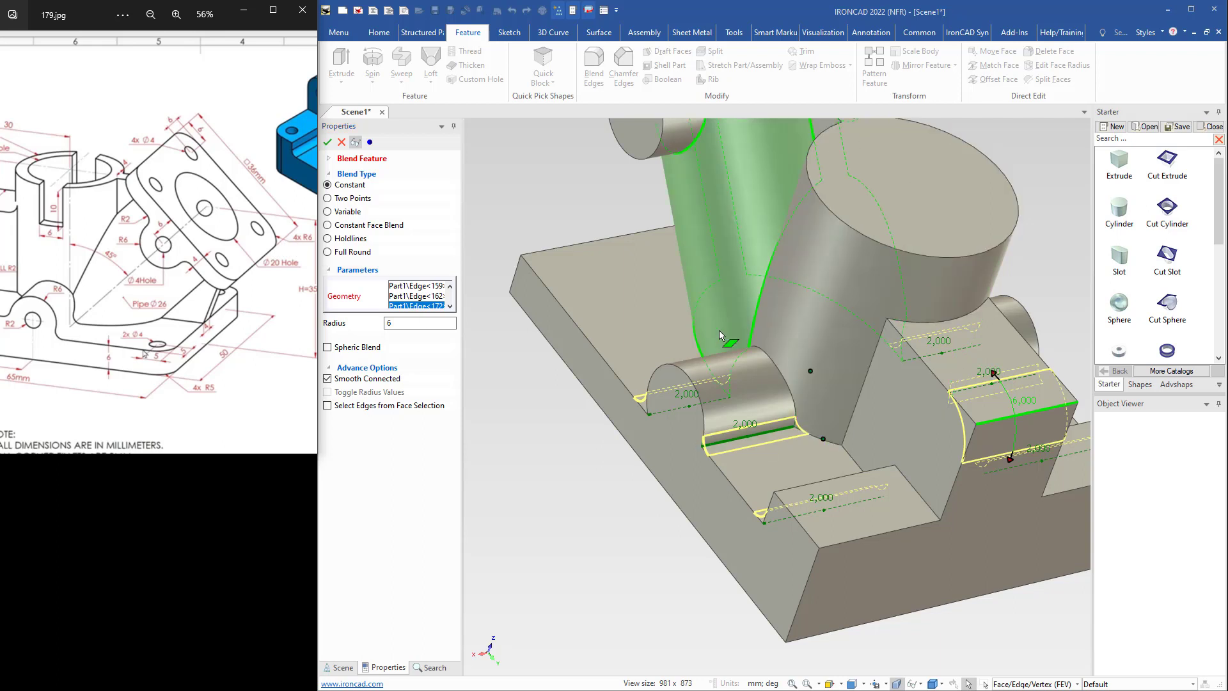
middle_click_drag(630, 227, 681, 312, "shift")
left_click(681, 310)
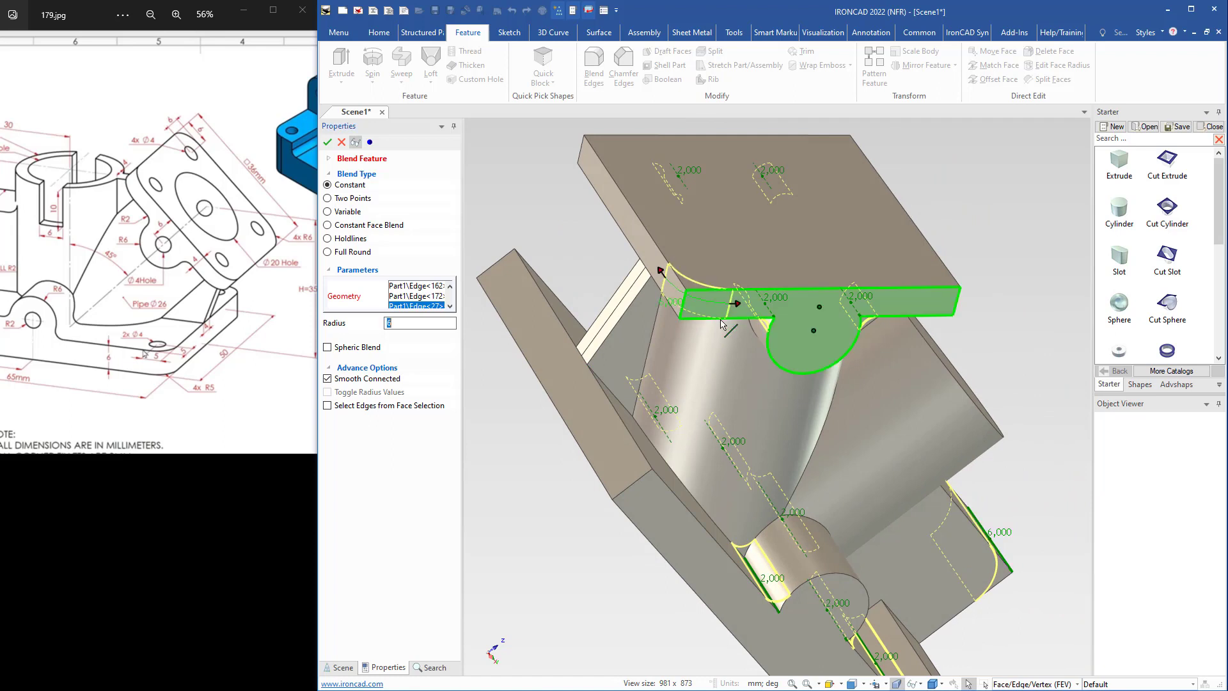
left_click(957, 306)
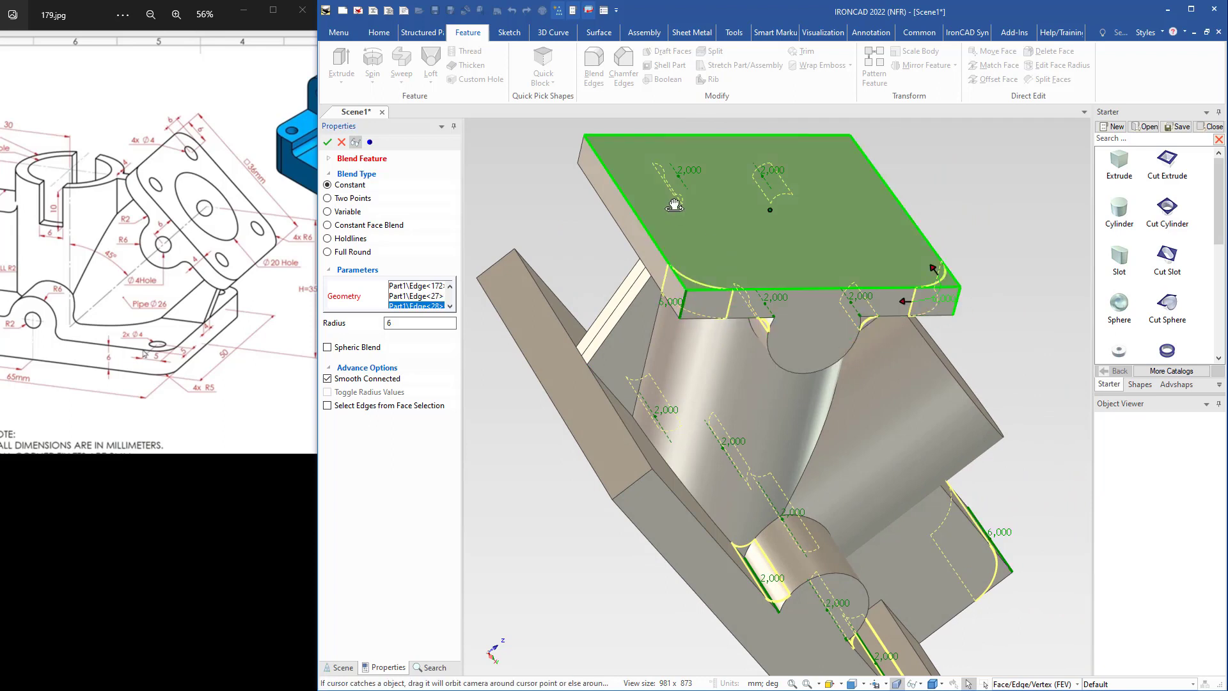
middle_click_drag(856, 275, 818, 171)
left_click(700, 333)
left_click(870, 389)
Add the four vertical corner edges of the base with a 5 mm radius and apply the blend.
middle_click_drag(870, 389, 693, 378)
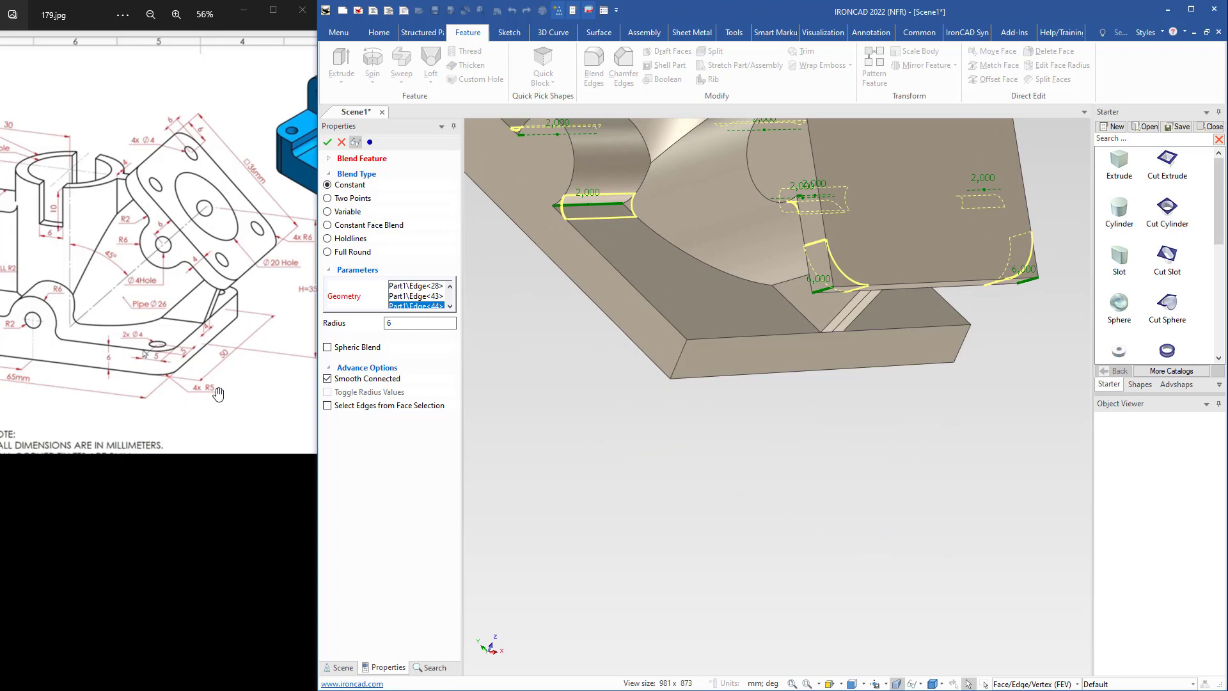
left_click(675, 369)
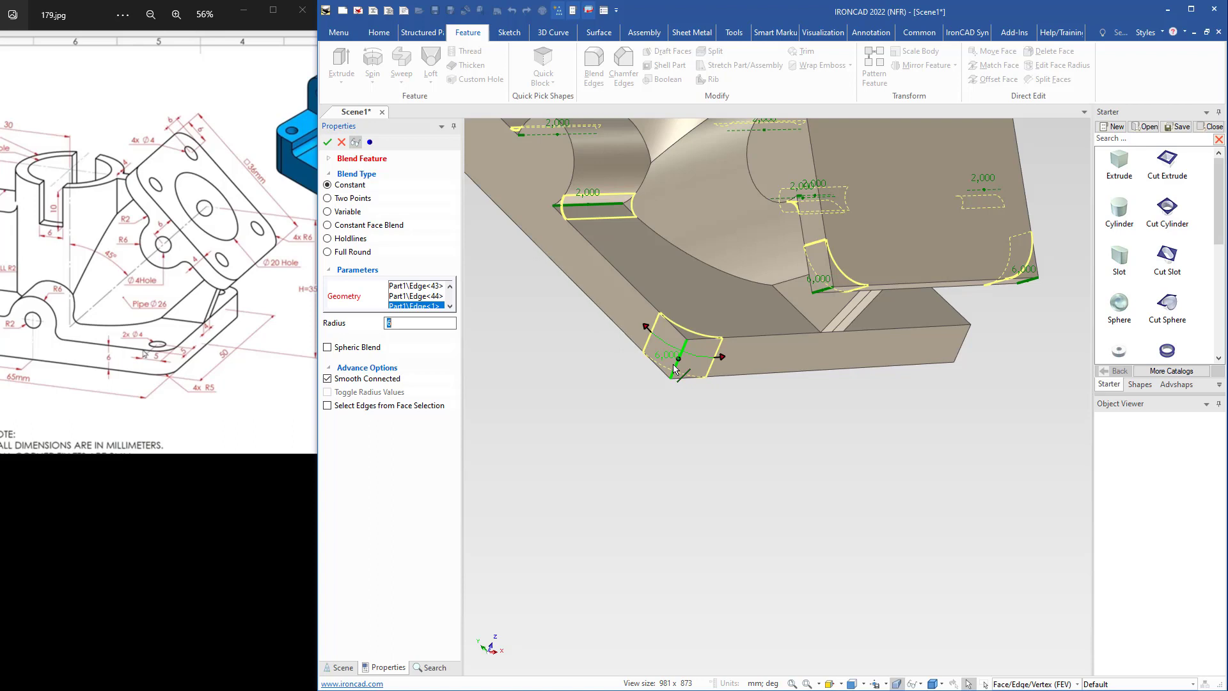
type("5")
key("Return")
left_click(959, 355)
middle_click_drag(579, 280, 691, 342)
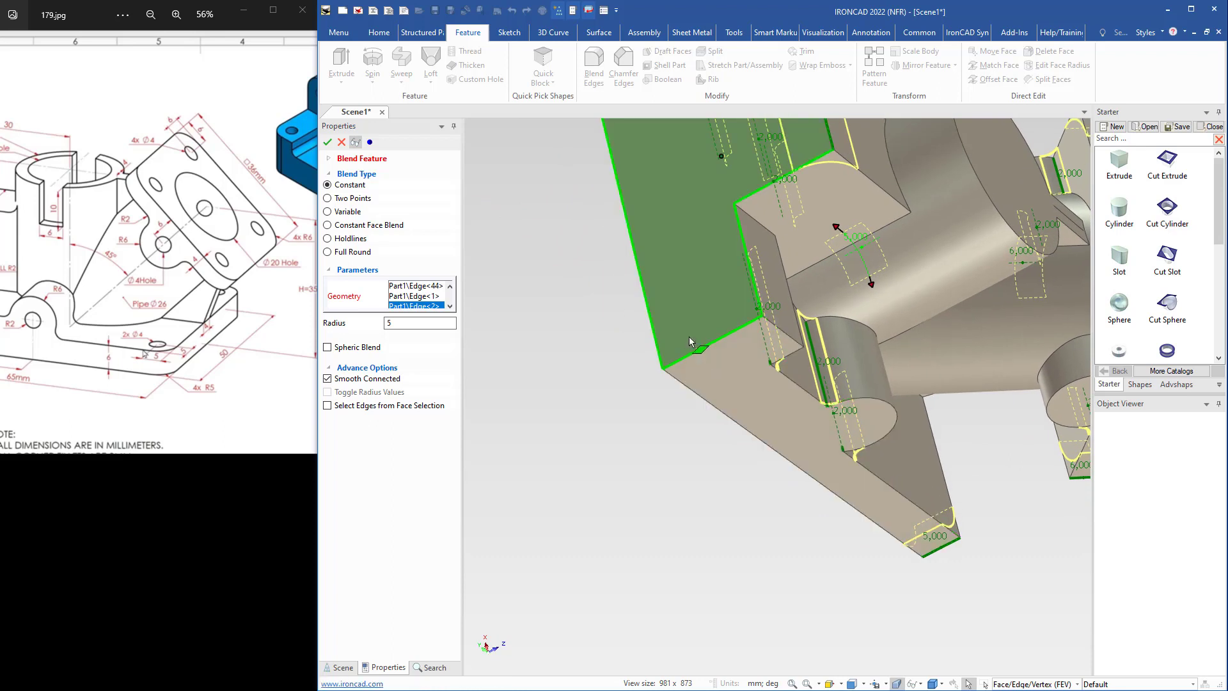
left_click(702, 348)
middle_click_drag(665, 214, 767, 406)
middle_click_drag(767, 406, 812, 522, "shift")
left_click(693, 248)
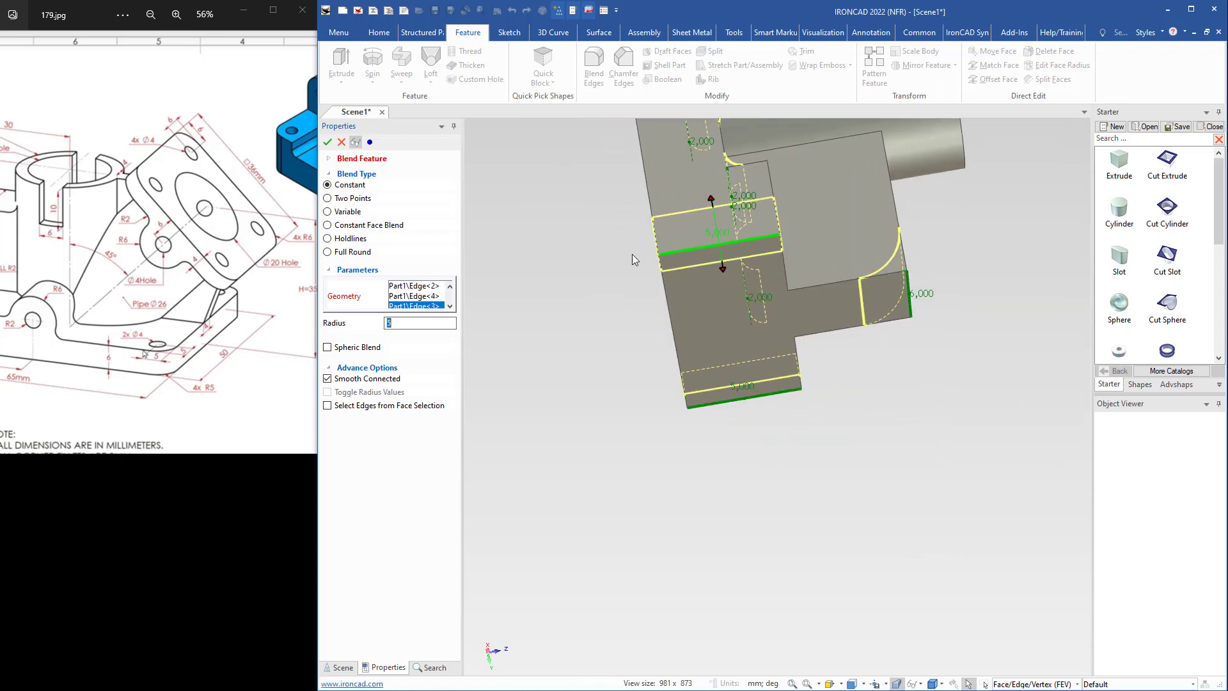
key("Return")
Place a Cut Cylinder at the centre of the tilted plate's outer face and set its diameter to 20 mm.
middle_click_drag(701, 276, 606, 302)
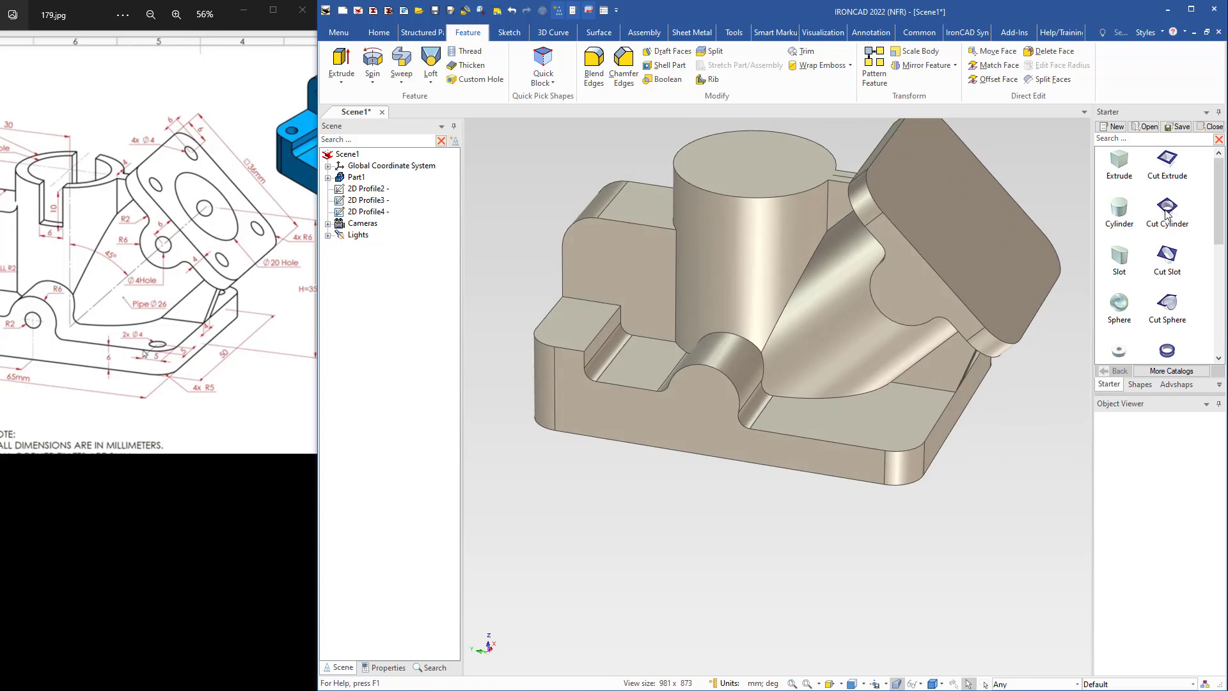
left_click_drag(1167, 212, 968, 225)
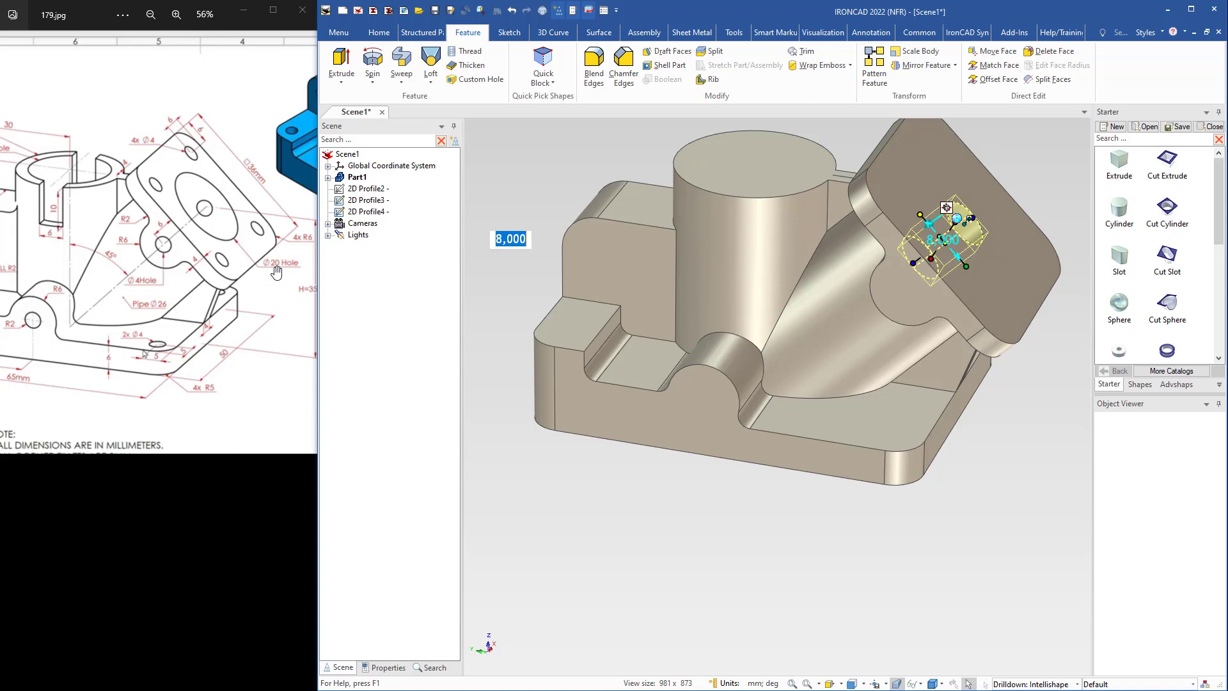
left_click_drag(965, 266, 995, 298)
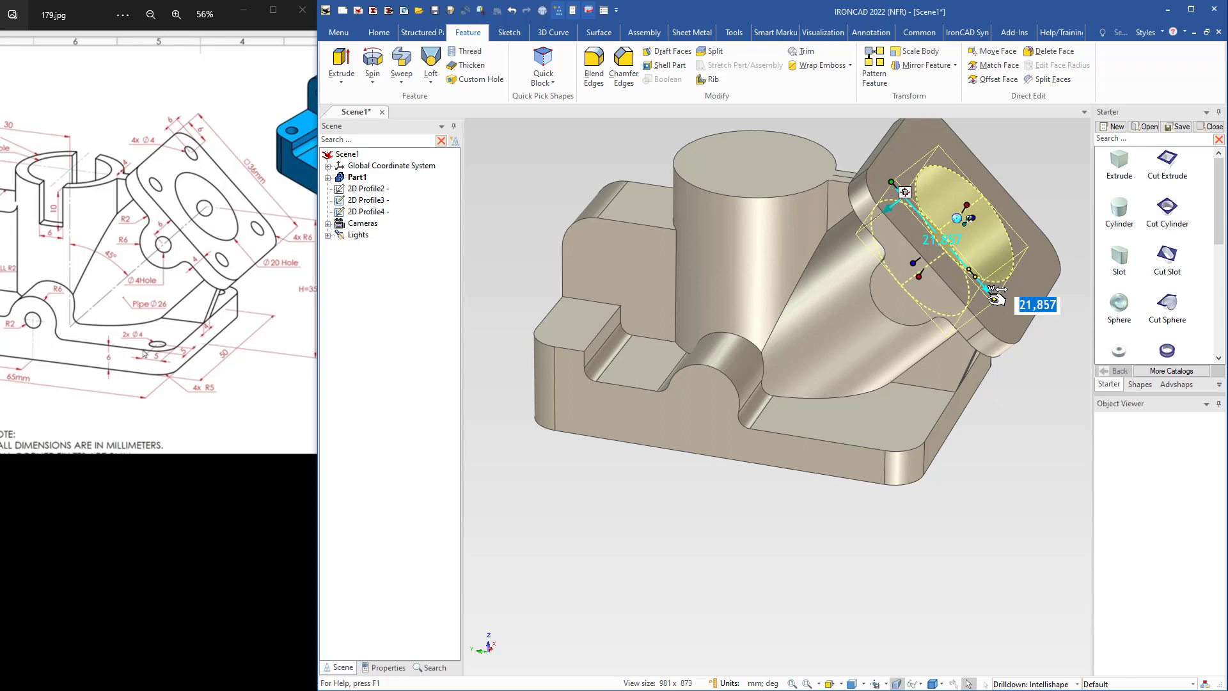
type("20")
key("Tab")
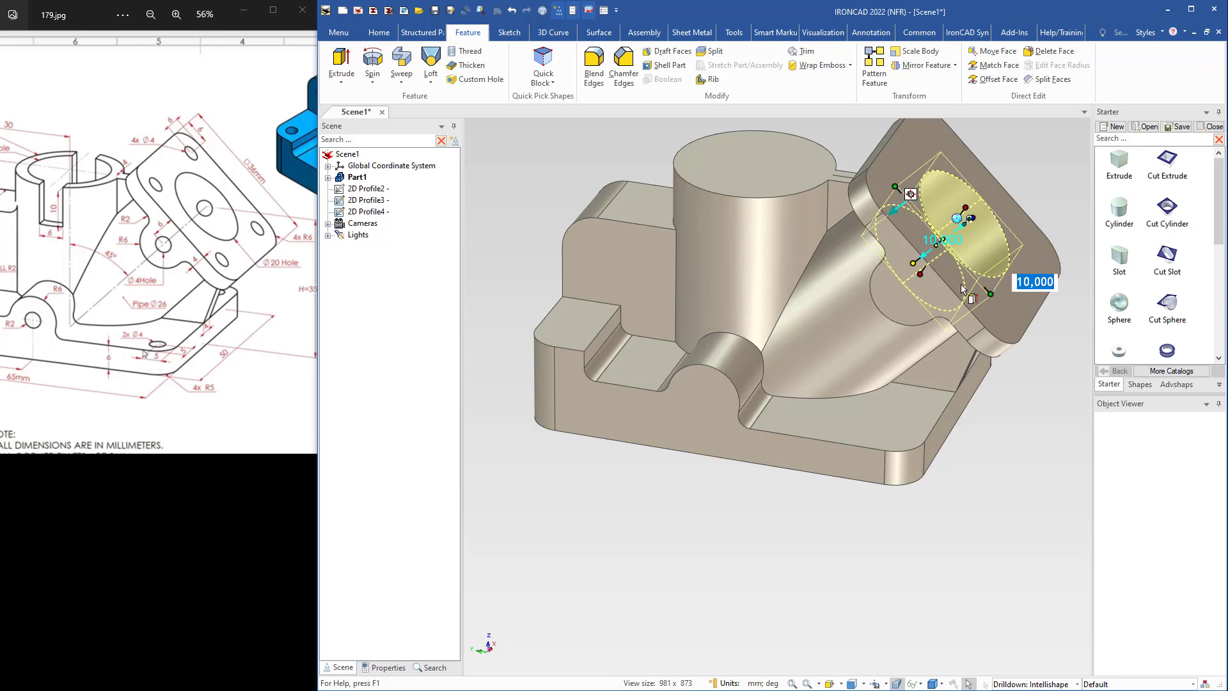
Extend the tilted plate's hole through the inclined cylinder to a depth of about 61 mm.
left_click_drag(918, 267, 655, 460)
middle_click_drag(721, 406, 759, 362)
left_click_drag(568, 536, 619, 504)
middle_click_drag(619, 504, 729, 481)
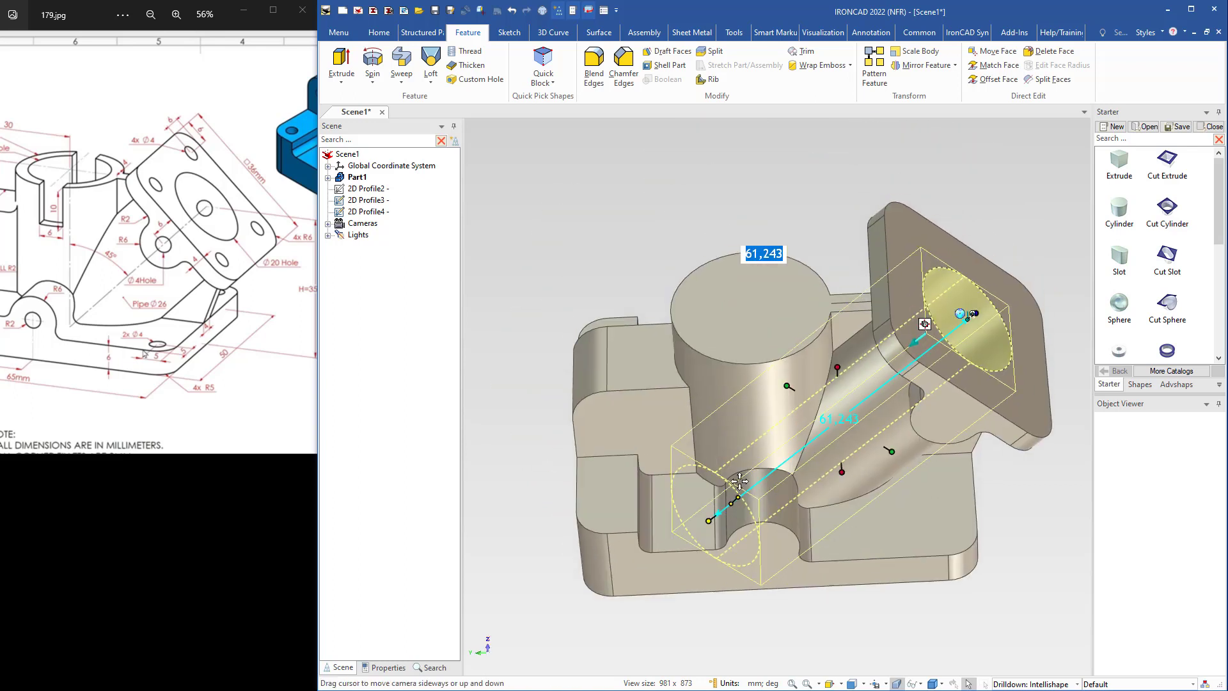
Place a Cut Cylinder at the centre of the vertical cylinder's top face and set its diameter to 20 mm.
left_click_drag(1171, 228, 817, 328)
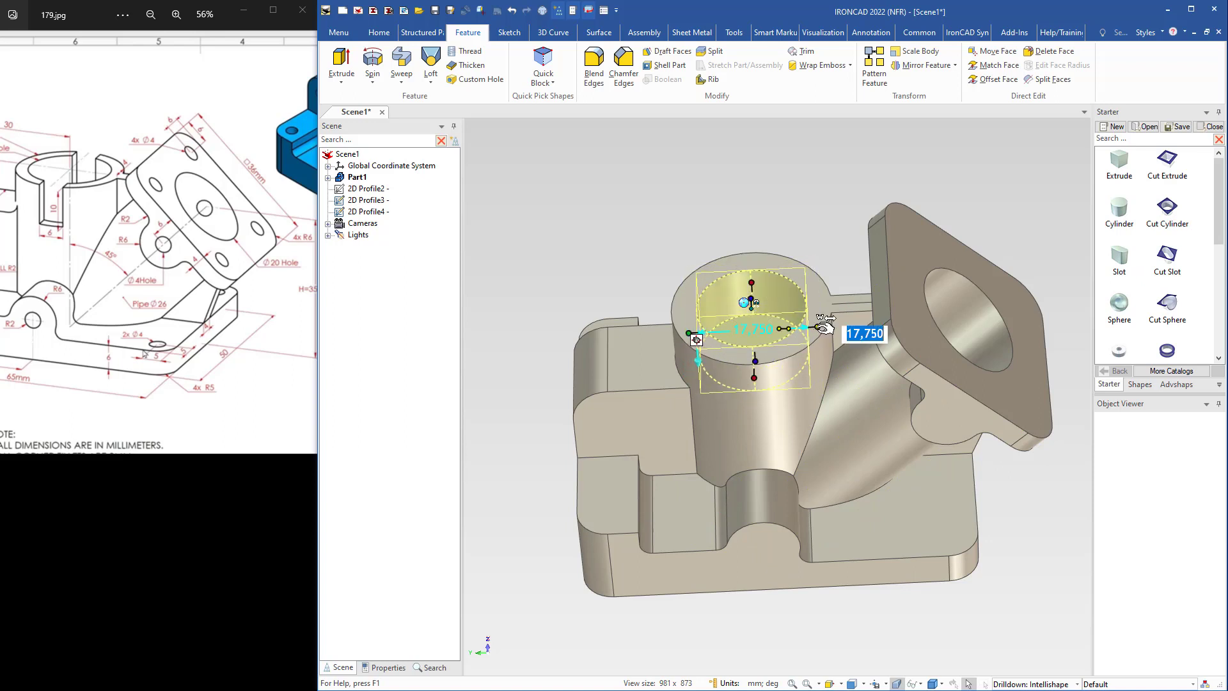
type("20")
key("Tab")
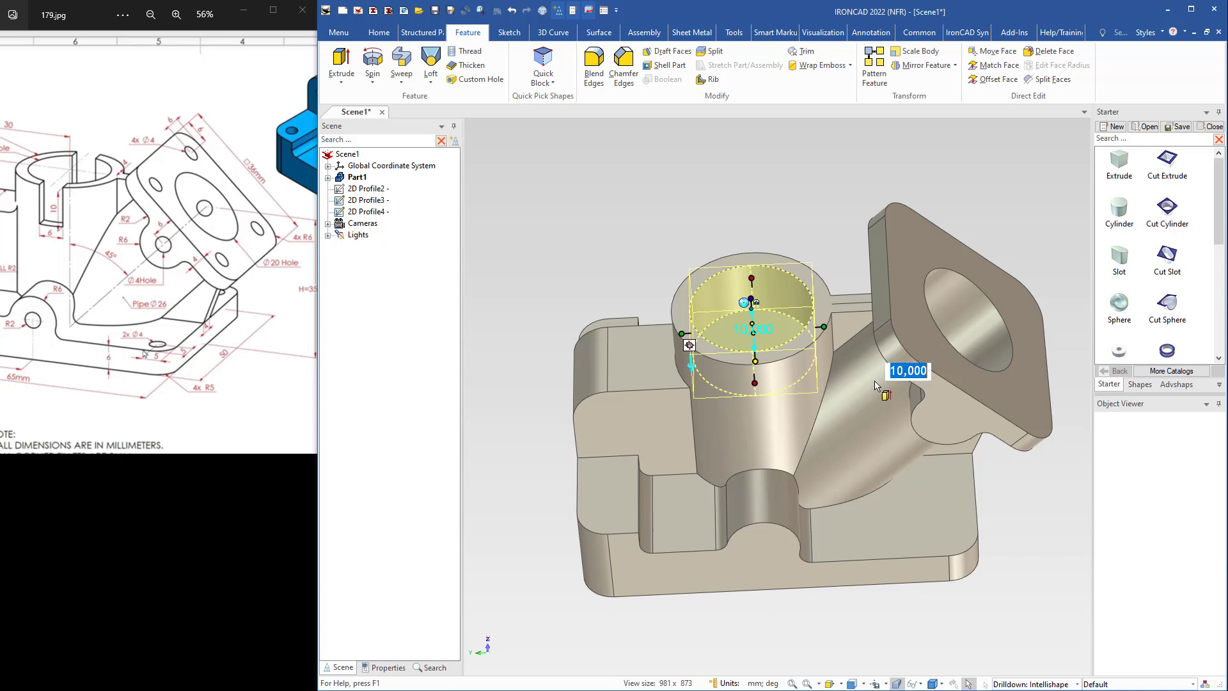
Extend the vertical cylinder's hole to a depth of 40 mm, through to the base's underside.
left_click_drag(14, 191, 134, 190)
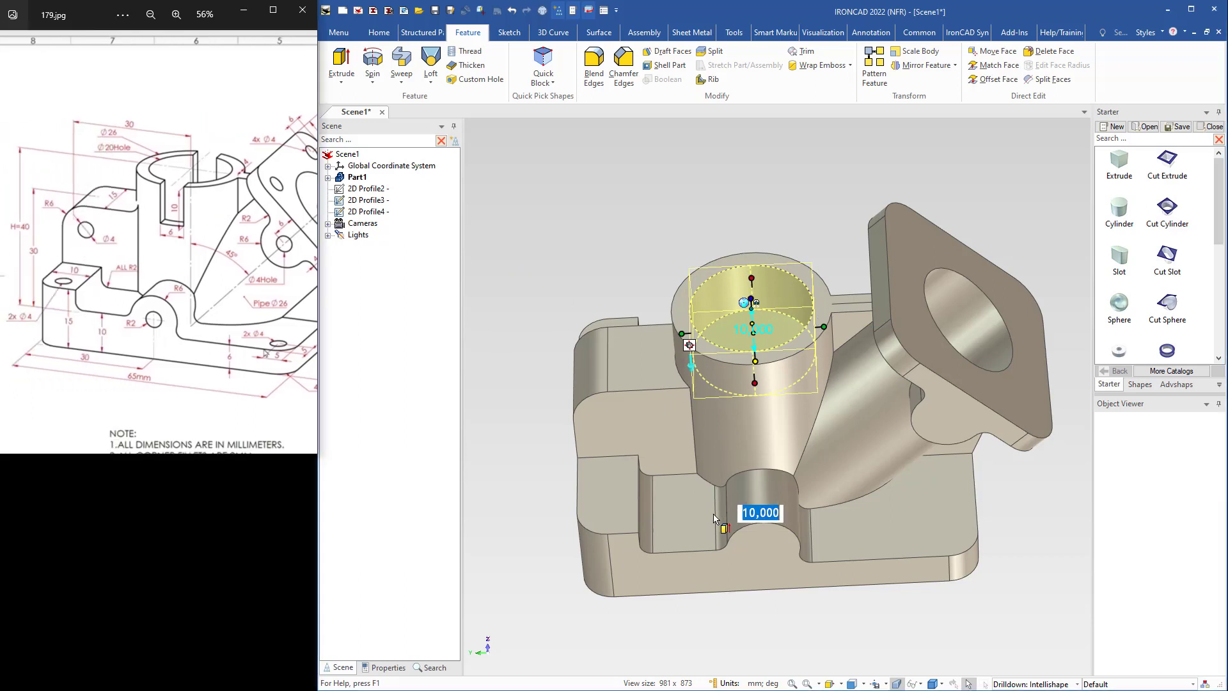
middle_click_drag(724, 514, 627, 295)
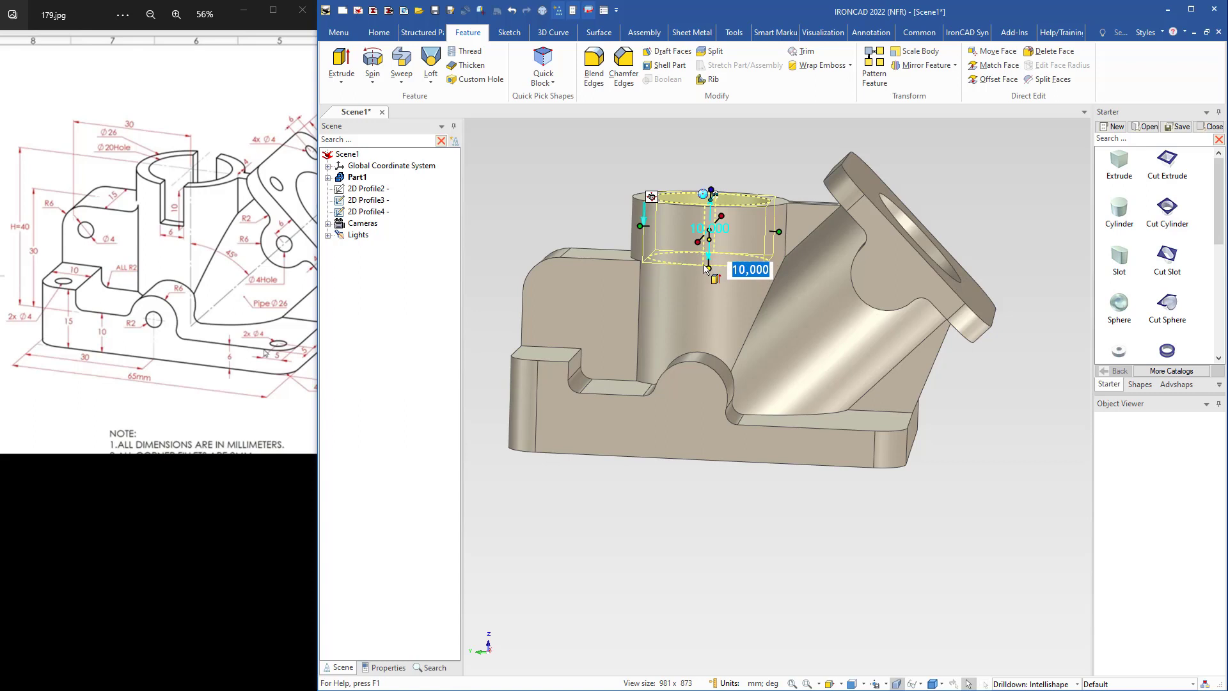
left_click_drag(711, 263, 739, 461)
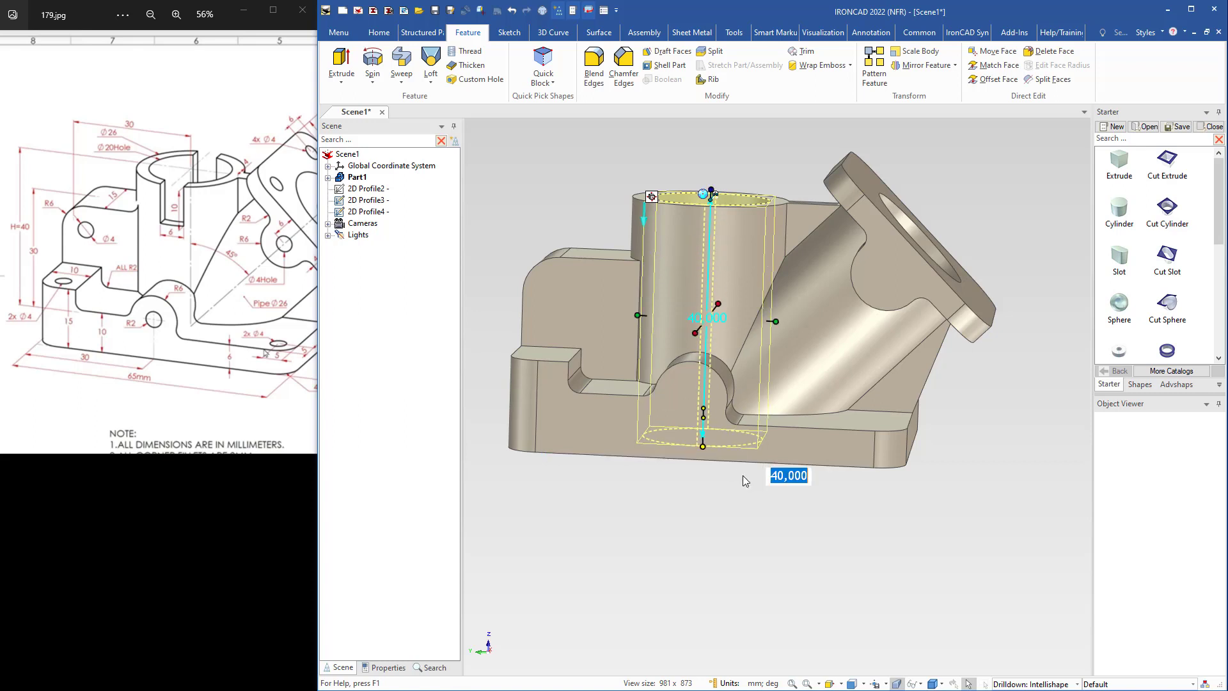
left_click(742, 500)
Cut a 4 mm diameter cylindrical hole through the raised step, centred on its rounded outer corner.
middle_click_drag(724, 323, 608, 415)
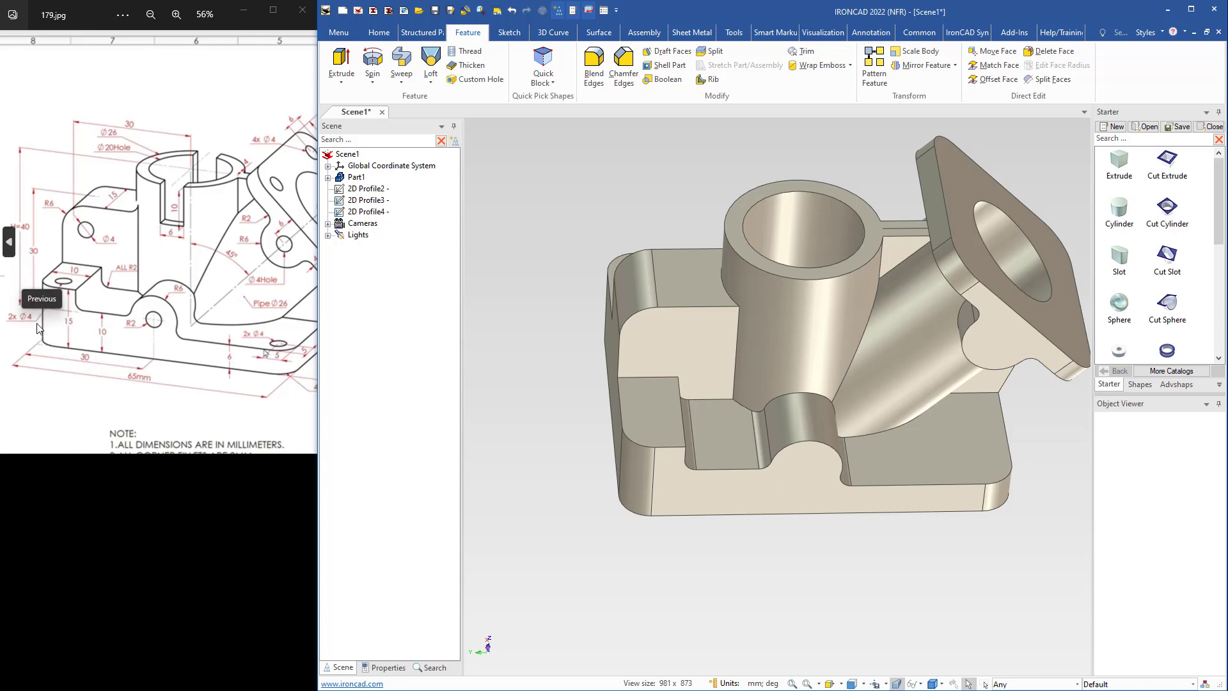
middle_click_drag(759, 435, 749, 403)
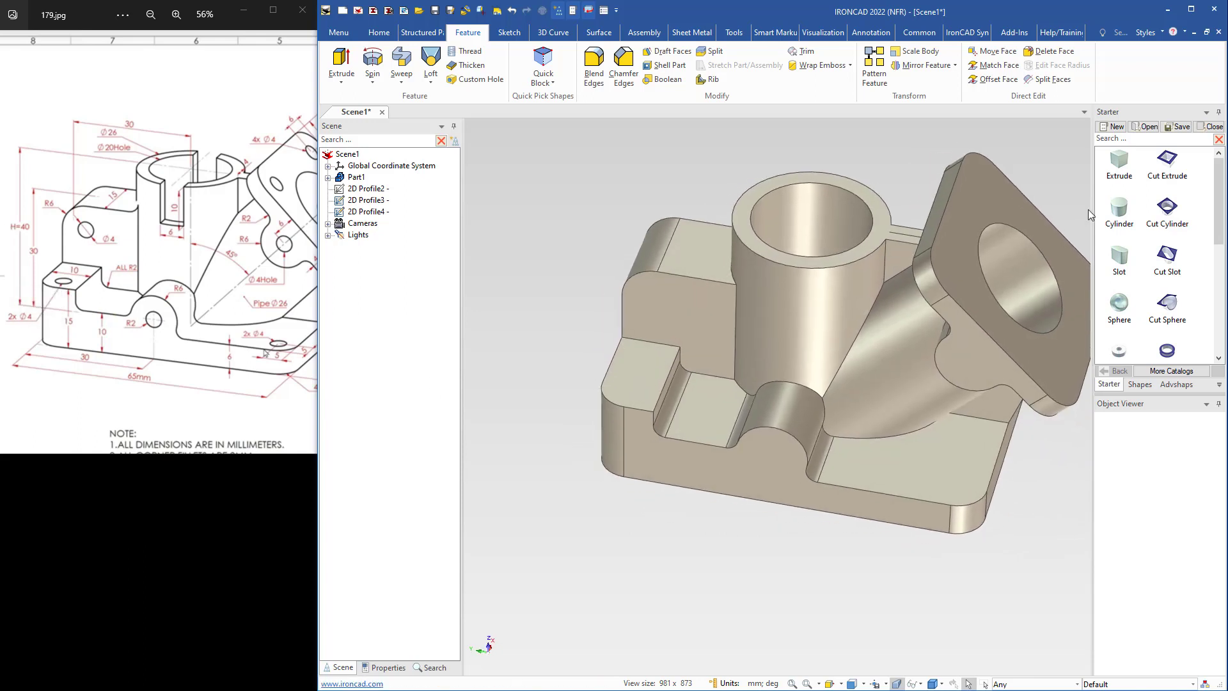
left_click_drag(1169, 215, 632, 392)
scroll(620, 437, "up", 3)
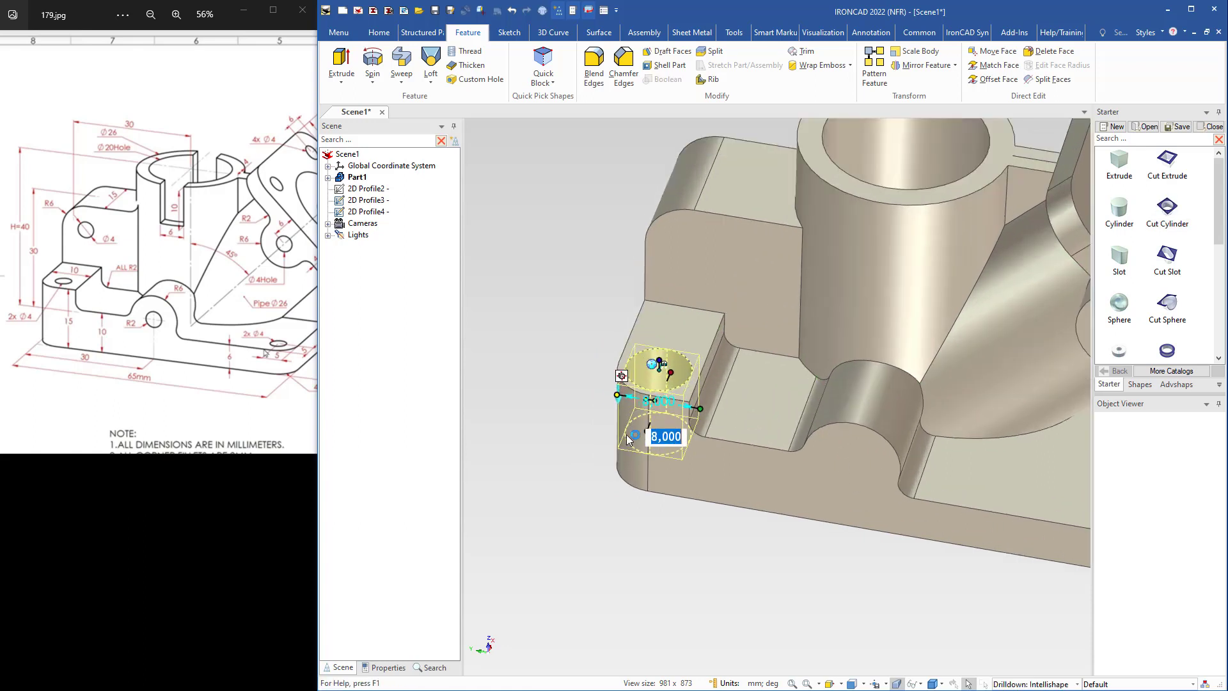
key("Return")
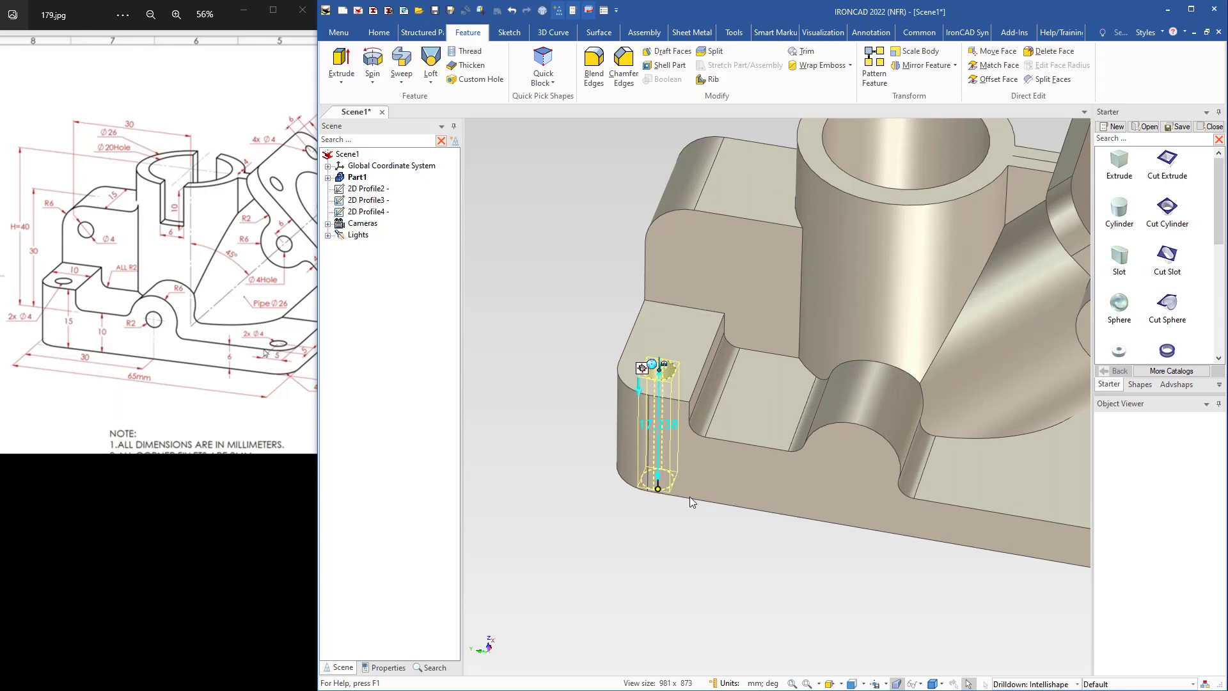
left_click_drag(690, 496, 690, 498, "shift")
Create one linked copy of the 4 mm hole on the other raised step, centred on its rounded outer corner 40 mm away.
middle_click_drag(613, 415, 705, 512)
key("F10")
middle_click_drag(727, 436, 729, 477)
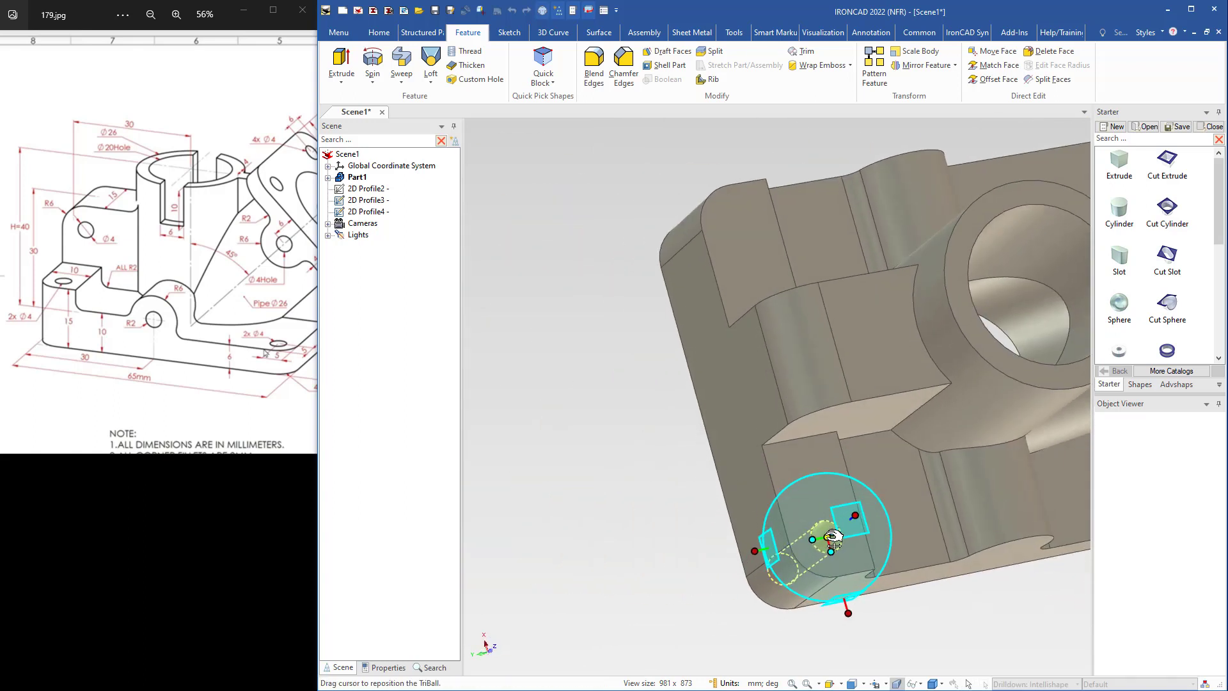
left_click_drag(833, 538, 704, 218)
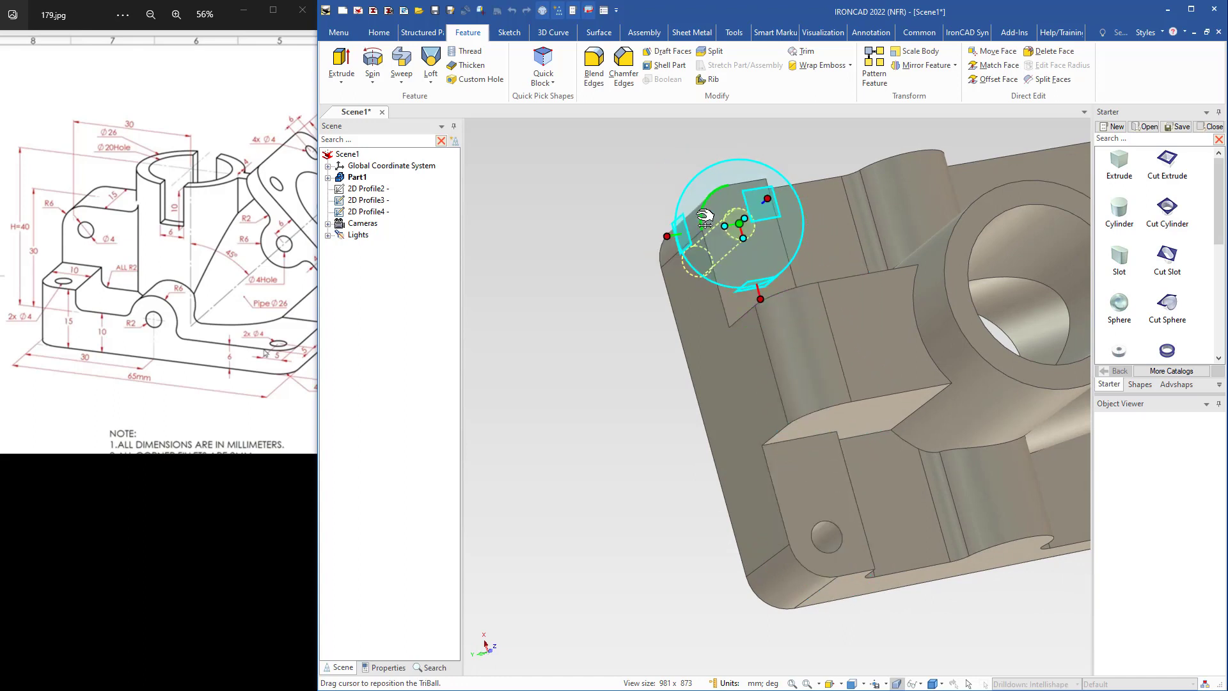
right_click_drag(704, 217, 704, 218)
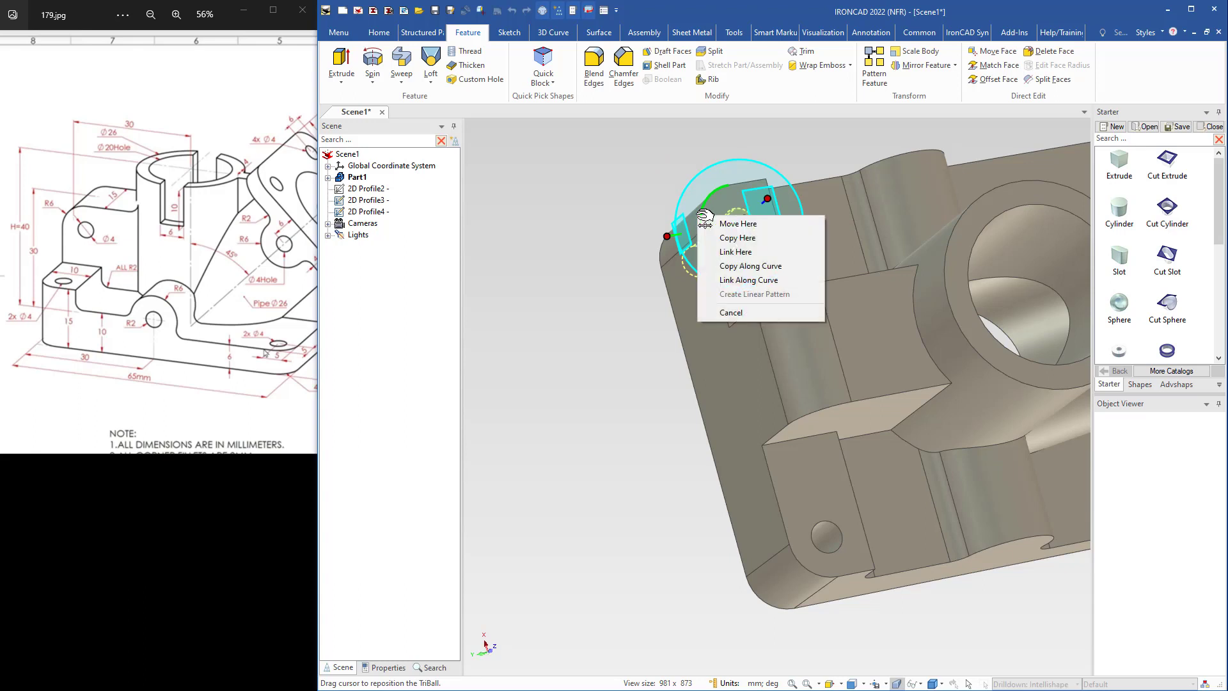
left_click(735, 252)
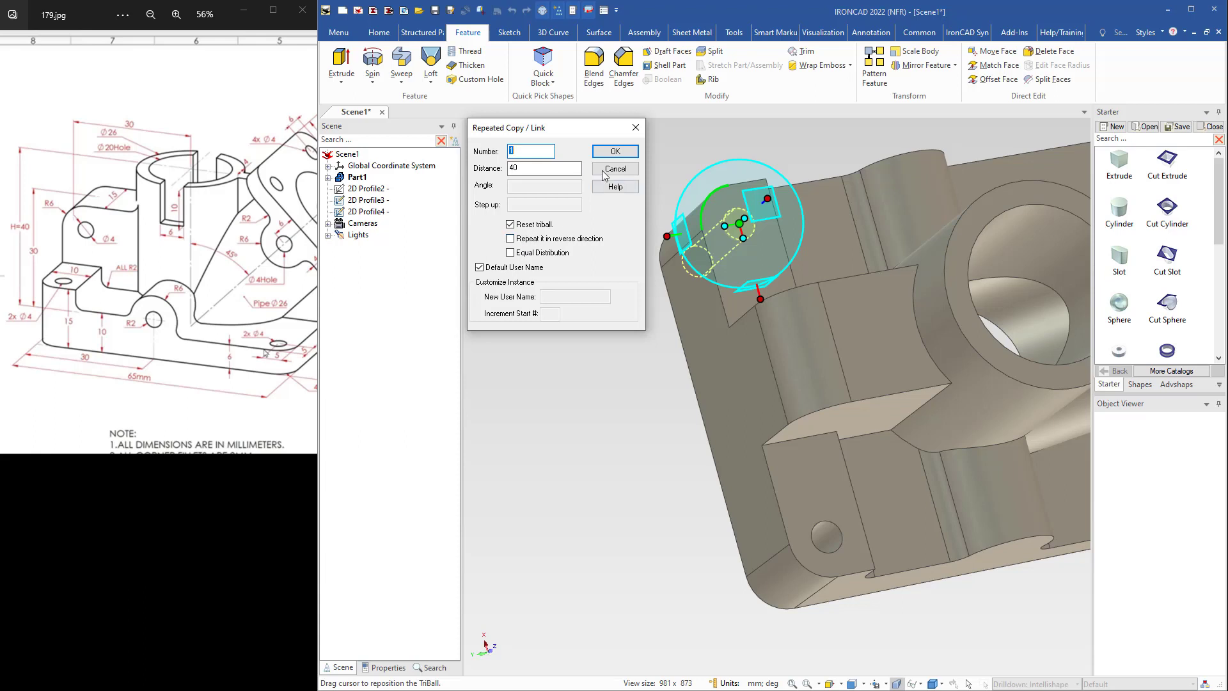
left_click(611, 152)
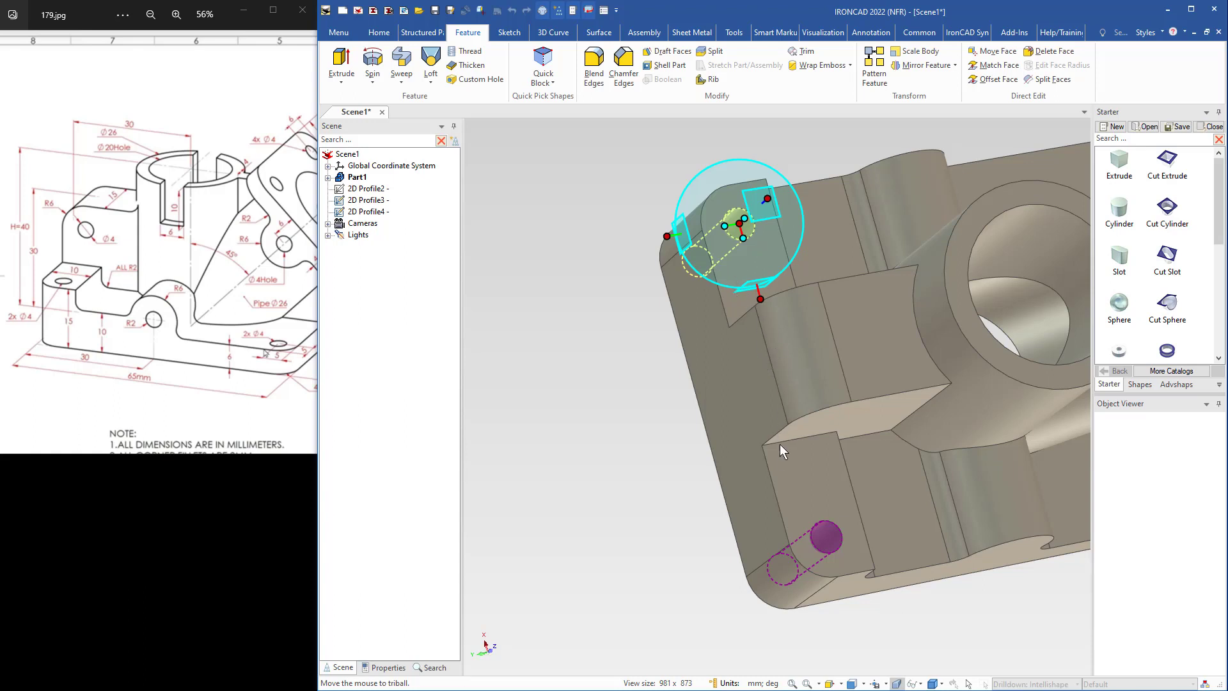
Make one independent copy of the 4 mm hole at the low end of the base, centred on the rounded front corner.
middle_click_drag(779, 453, 727, 405)
scroll(729, 407, "down", 3)
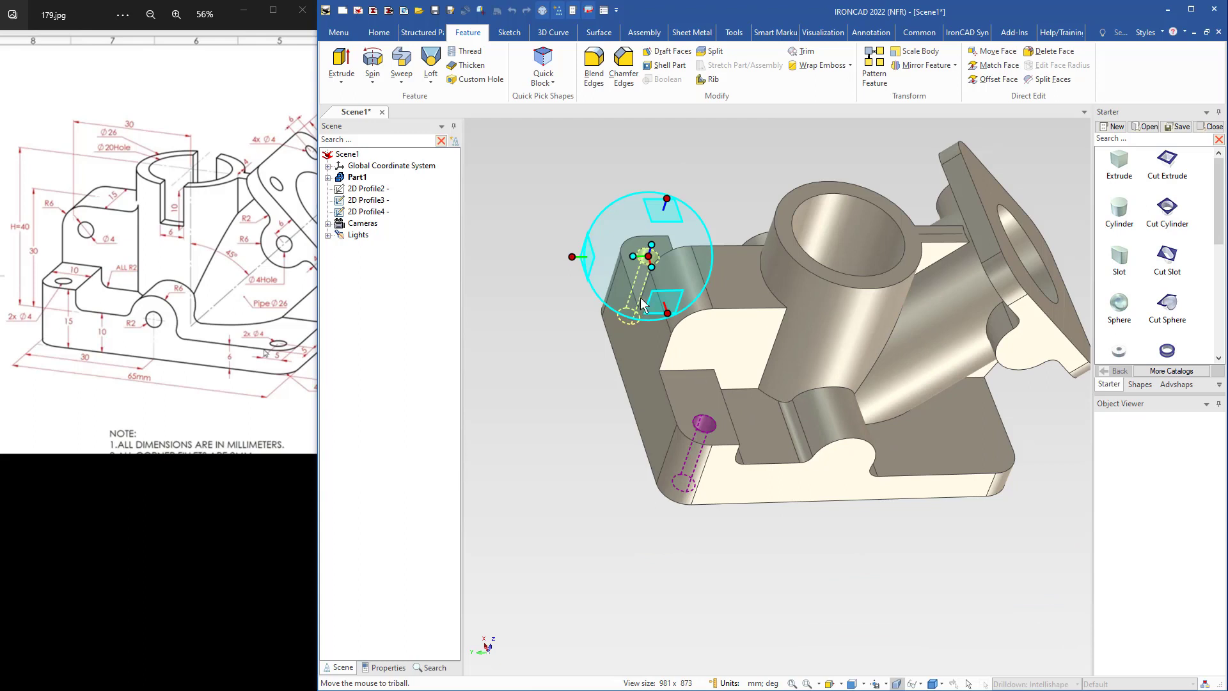
left_click_drag(656, 256, 1013, 470)
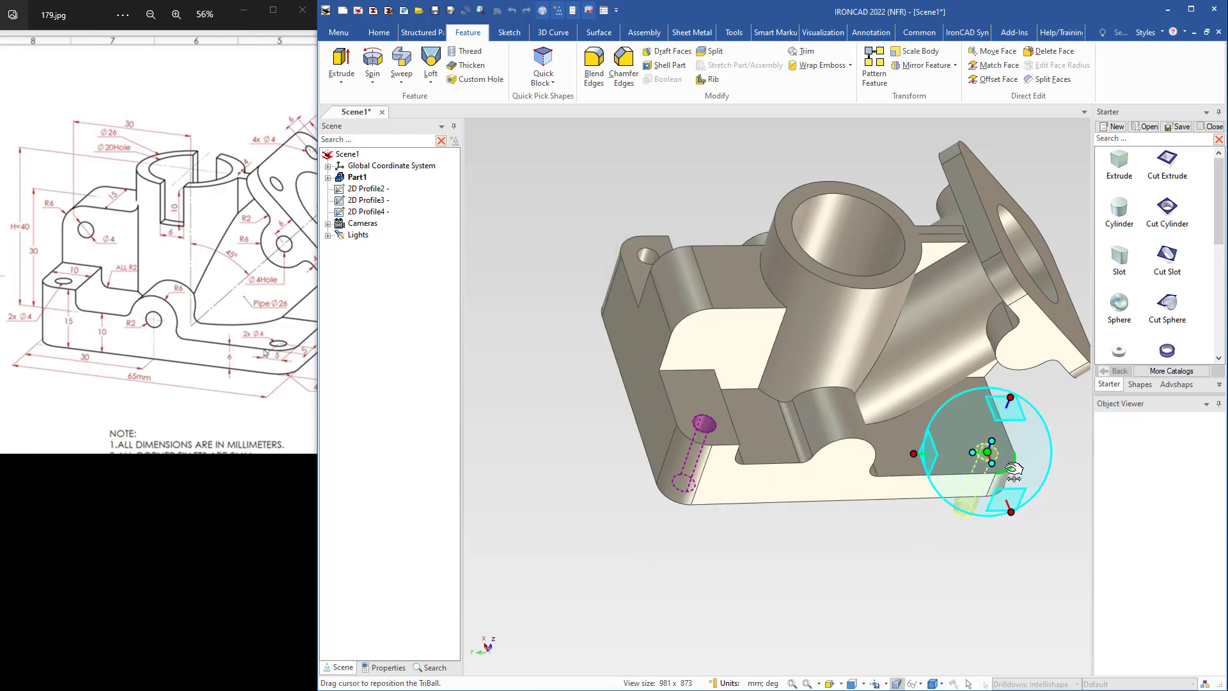
right_click_drag(1013, 470, 1008, 471)
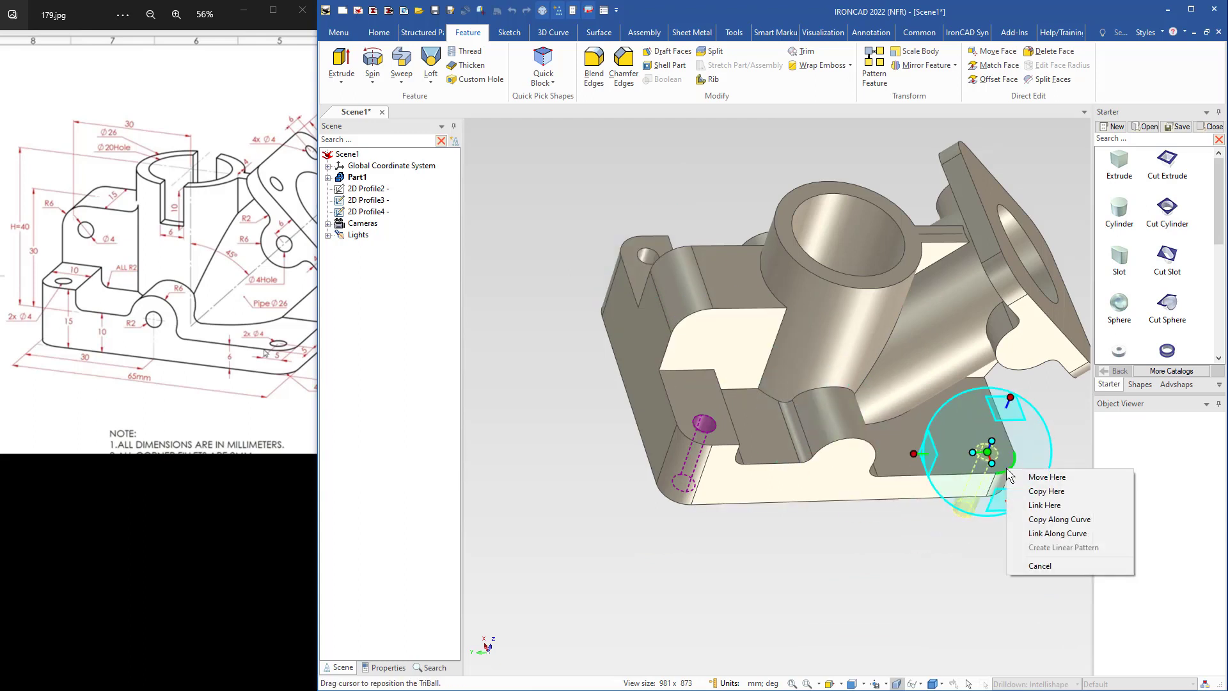
left_click(1036, 491)
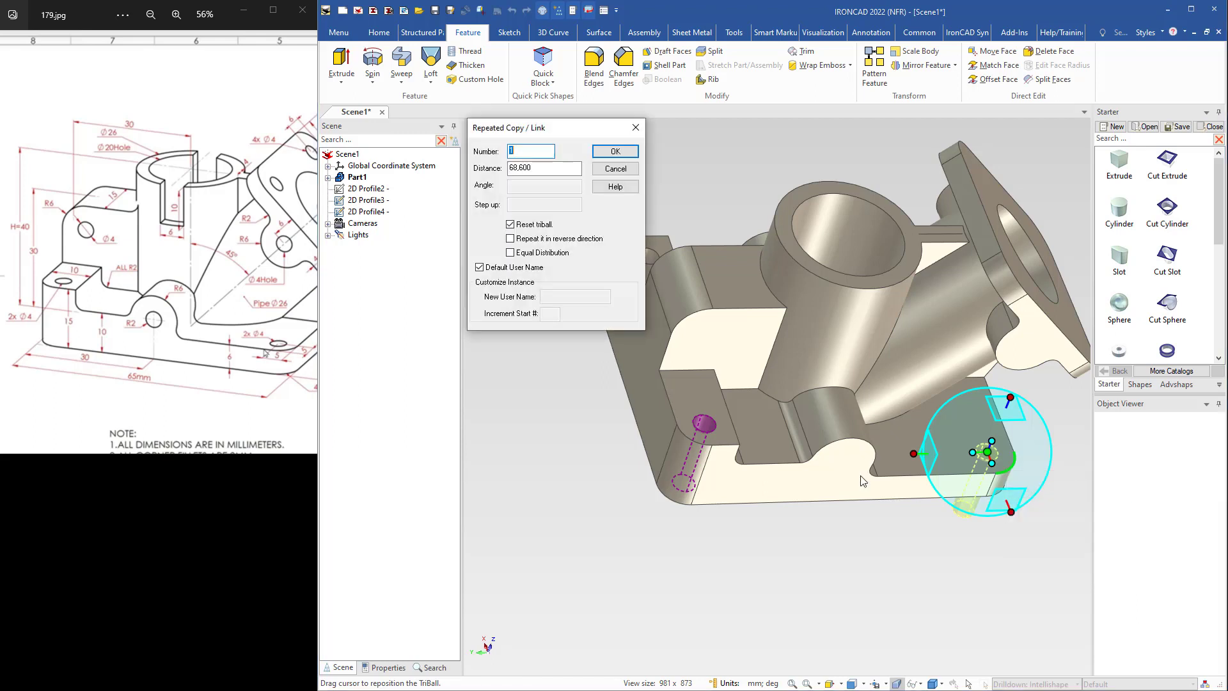
left_click(614, 155)
Create one linked copy of the low corner hole at the base's opposite rounded corner, 40 mm away beneath the tilted plate.
mouse_move(880, 499)
middle_mouse_down("shift")
mouse_move(852, 480)
mouse_move(784, 551)
mouse_move(679, 509)
mouse_move(693, 533)
middle_mouse_up("shift")
middle_click_drag(694, 533, 411, 329, "shift")
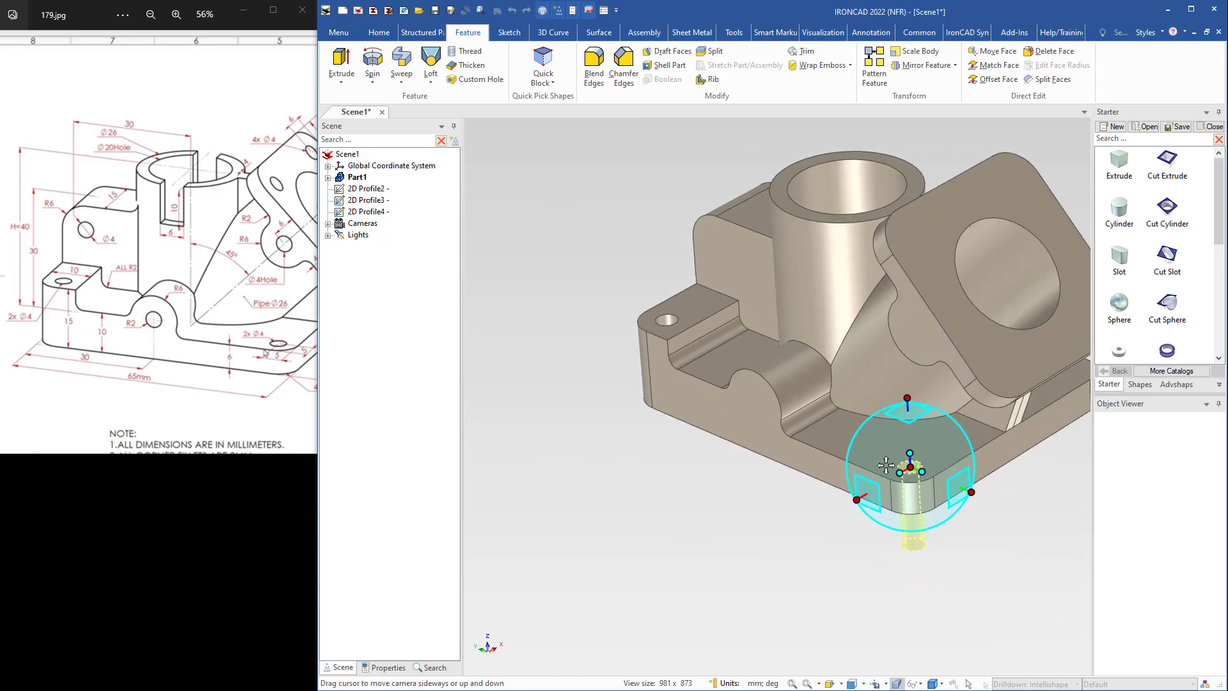
mouse_move(970, 470)
middle_mouse_down("shift")
mouse_move(834, 454)
mouse_move(696, 459)
middle_mouse_up("shift")
middle_click_drag(766, 474, 749, 487)
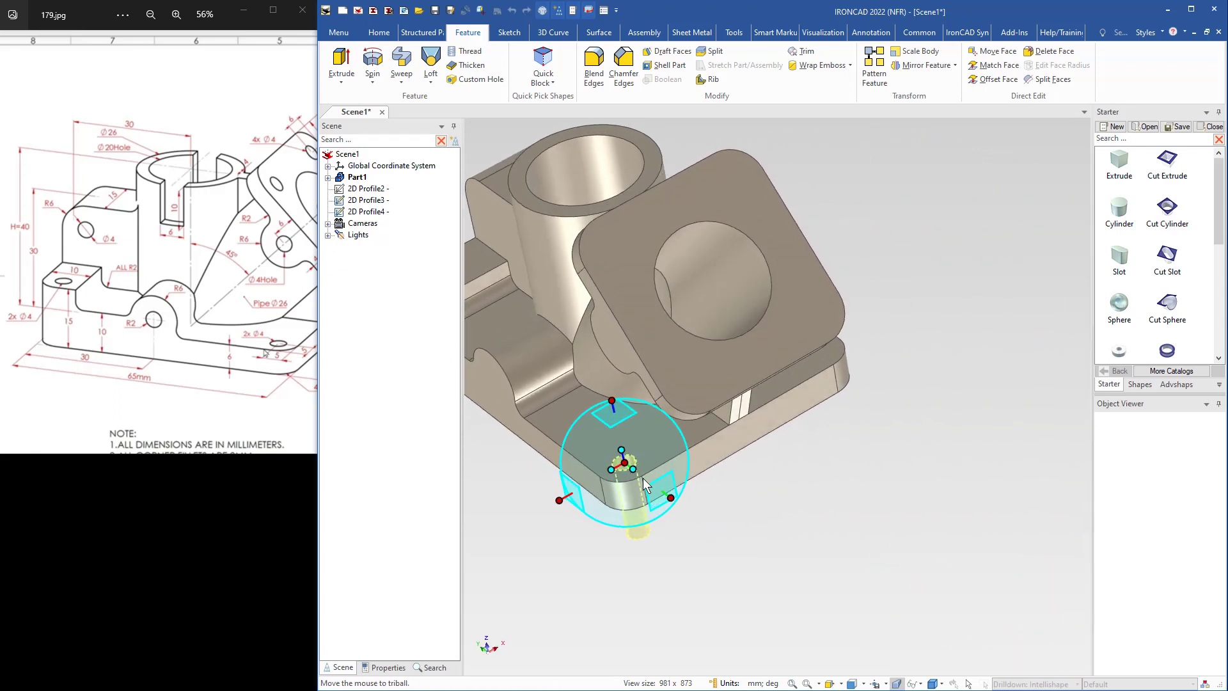
left_click_drag(625, 463, 844, 364)
right_click_drag(845, 368, 845, 368)
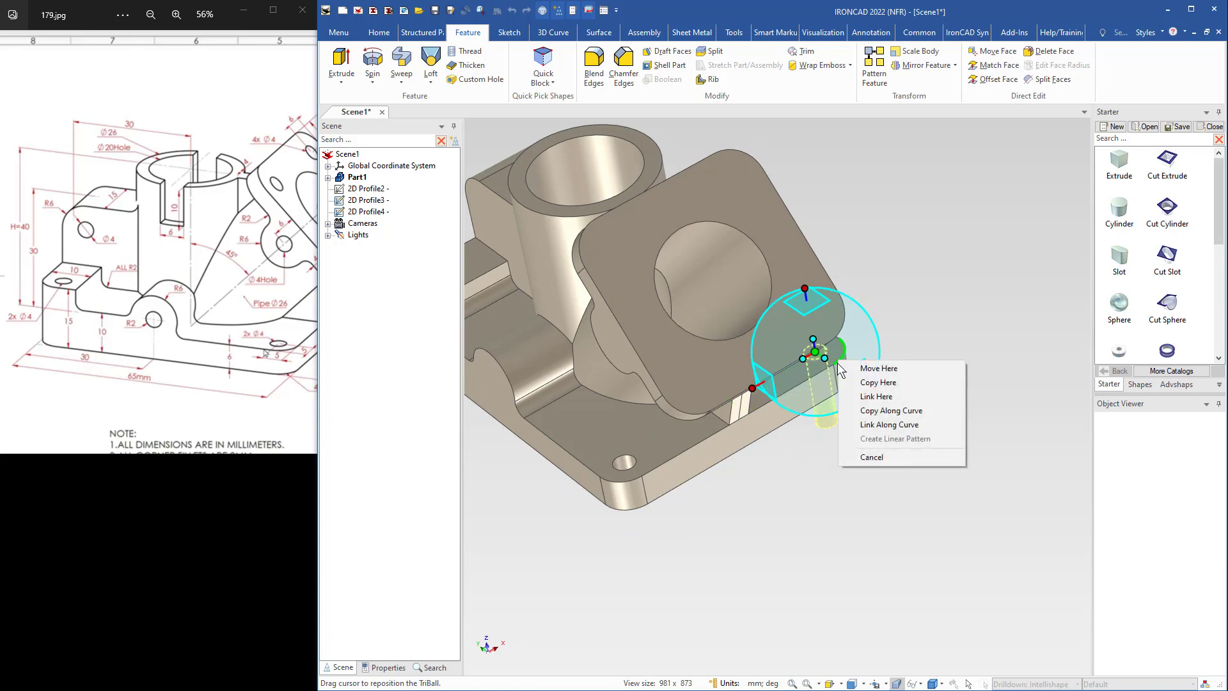
left_click(847, 397)
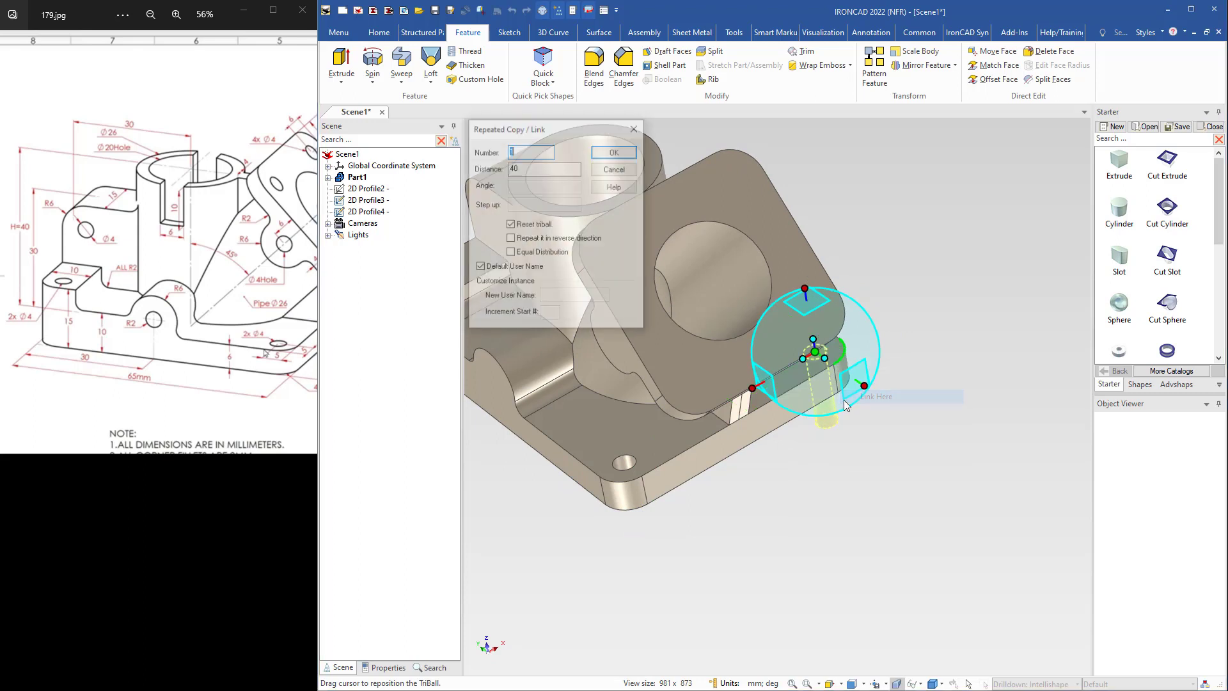
left_click(615, 153)
Shorten the linked low corner holes so they end at the base's underside.
middle_click_drag(648, 411, 662, 395)
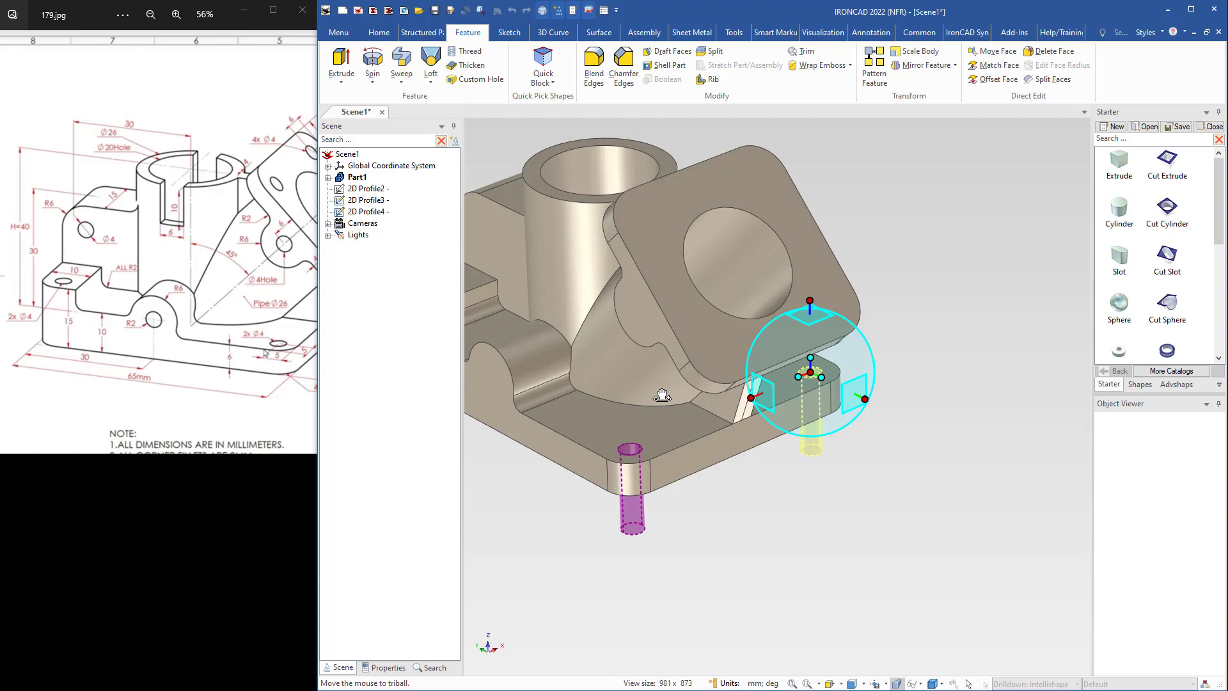
key("F10")
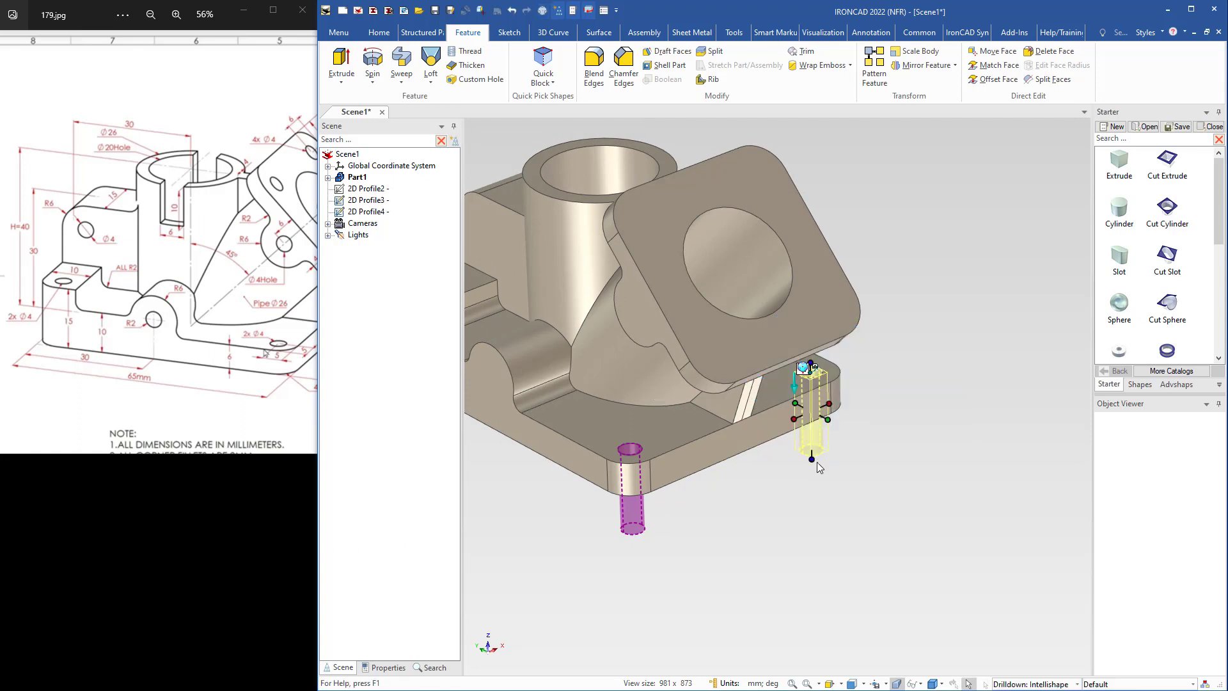
left_click_drag(812, 460, 784, 431)
Cut a 4 mm diameter, 15 mm deep cylindrical hole through the tall block's side face, centred on its rounded upper corner.
middle_click_drag(697, 423, 876, 446, "shift")
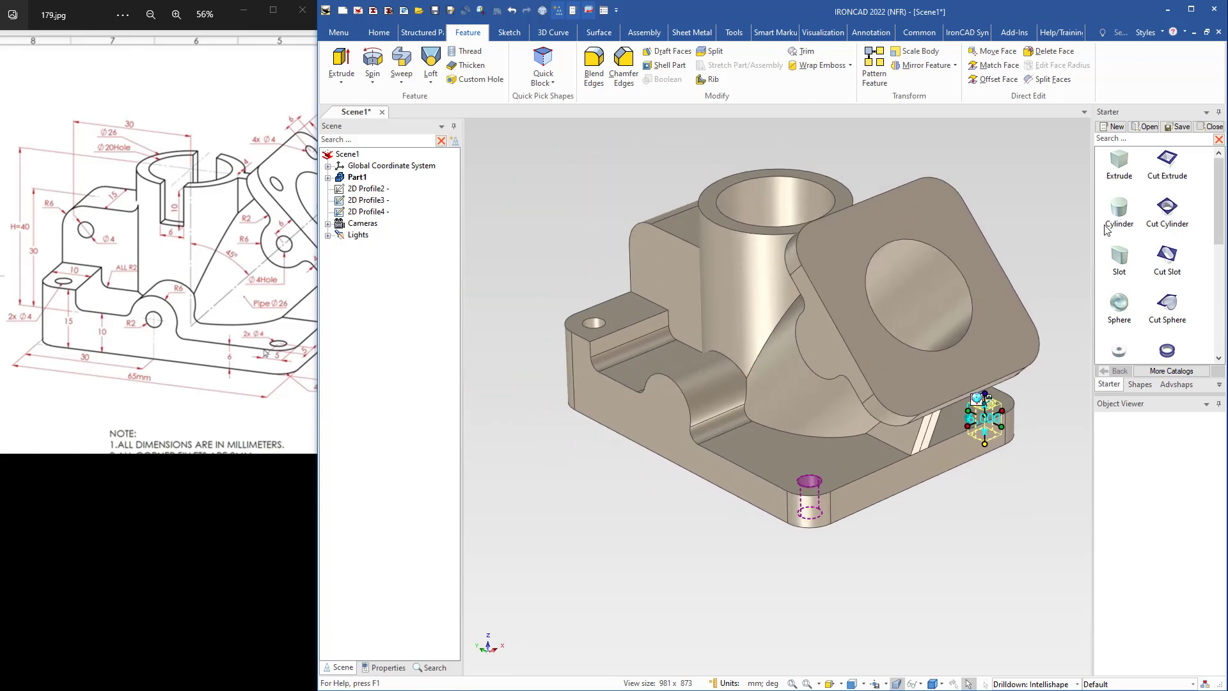
left_click_drag(1163, 217, 651, 258)
mouse_move(699, 274)
middle_mouse_down()
mouse_move(727, 345)
mouse_move(683, 286)
middle_mouse_up()
type("4")
key("Return")
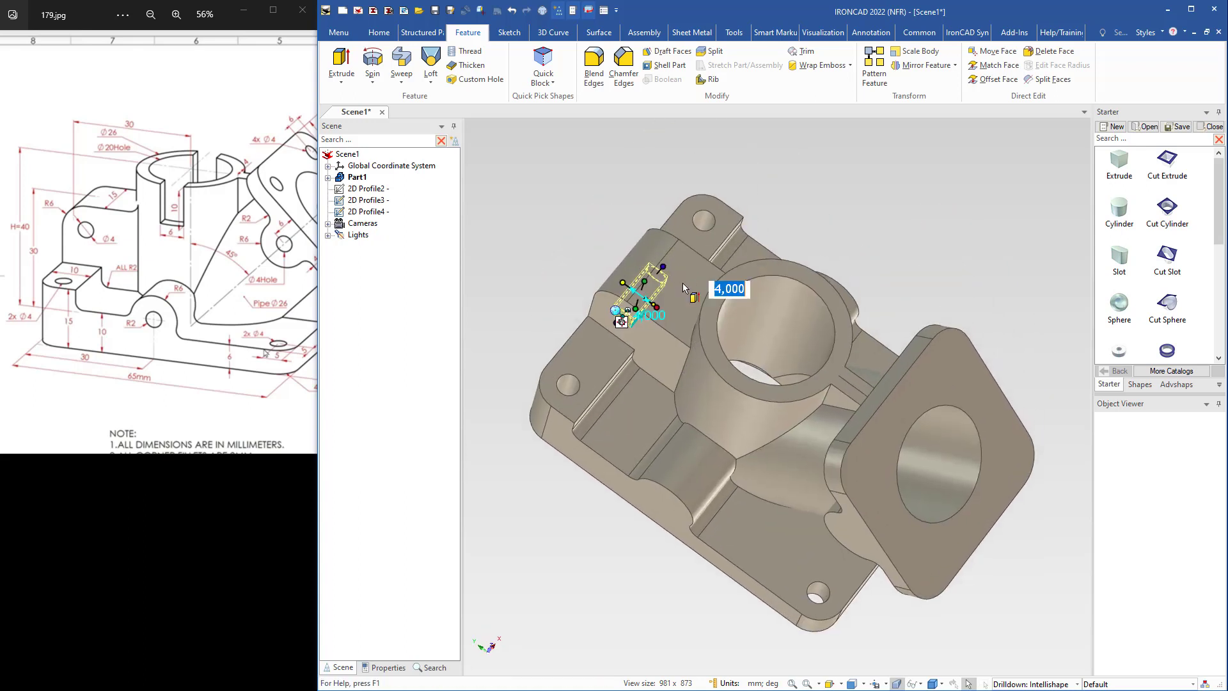
left_click_drag(662, 266, 687, 250)
middle_click_drag(694, 445, 727, 362)
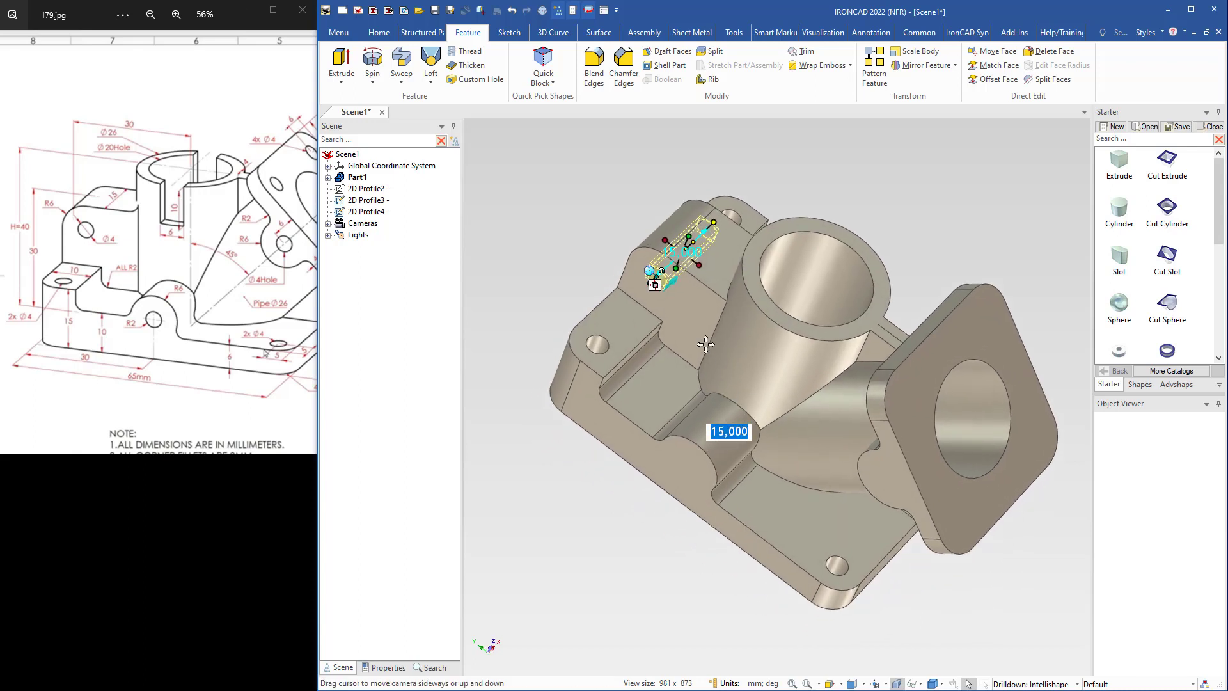
Copy the tall block's 4 mm side hole to the centre of the half-round boss on the base's front side.
key("F10")
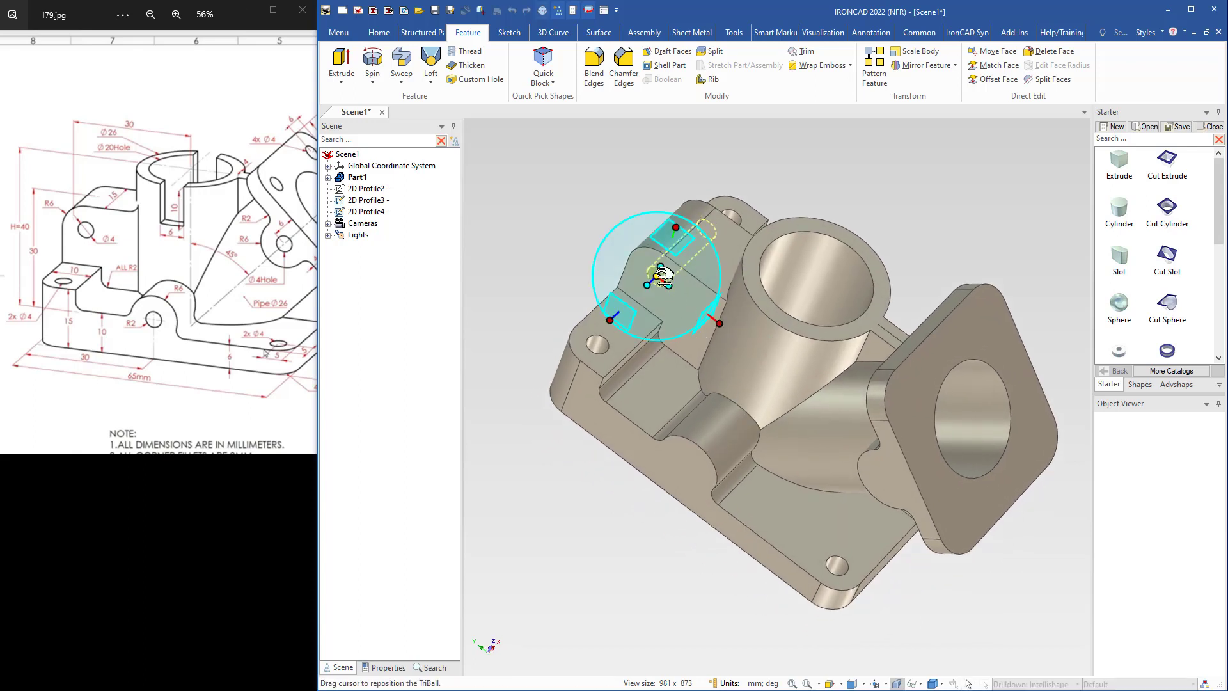
left_click_drag(663, 275, 692, 445)
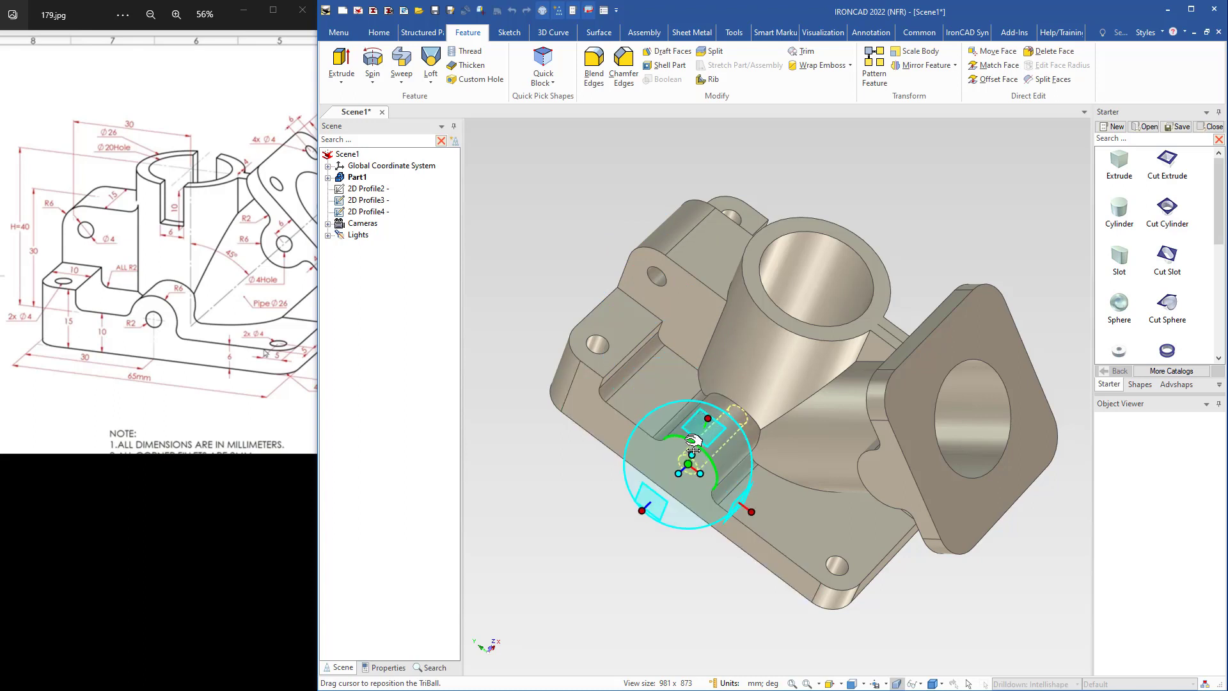
right_click_drag(693, 446, 688, 442)
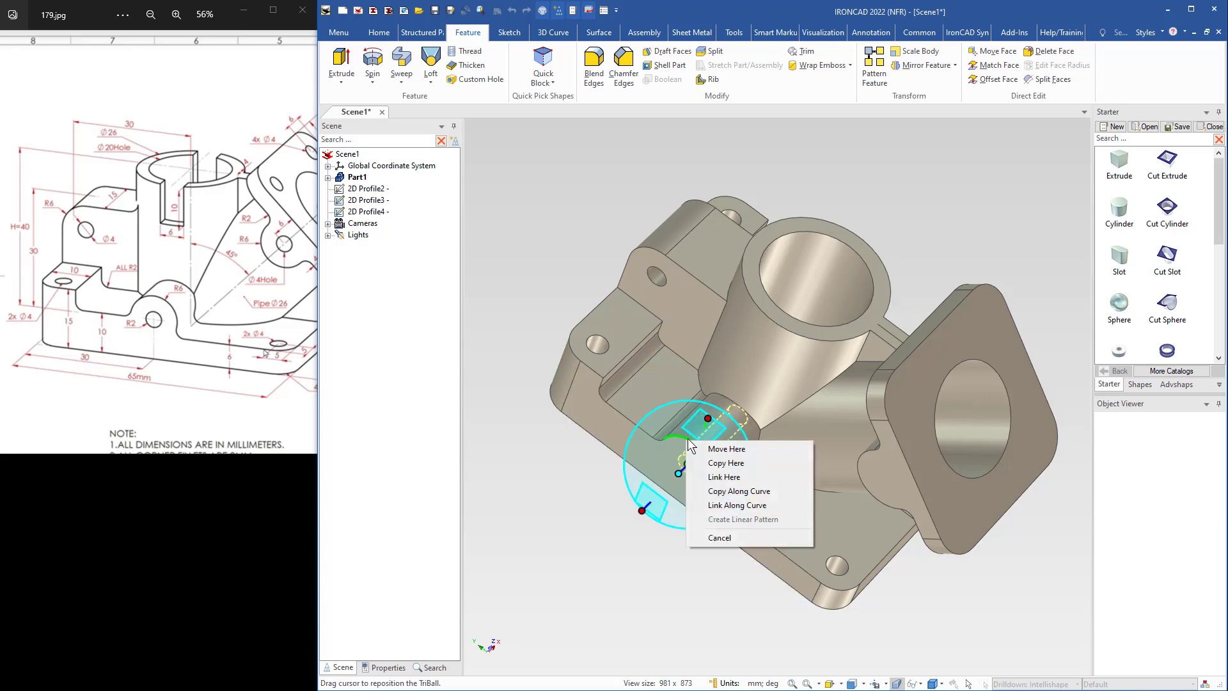
left_click(730, 463)
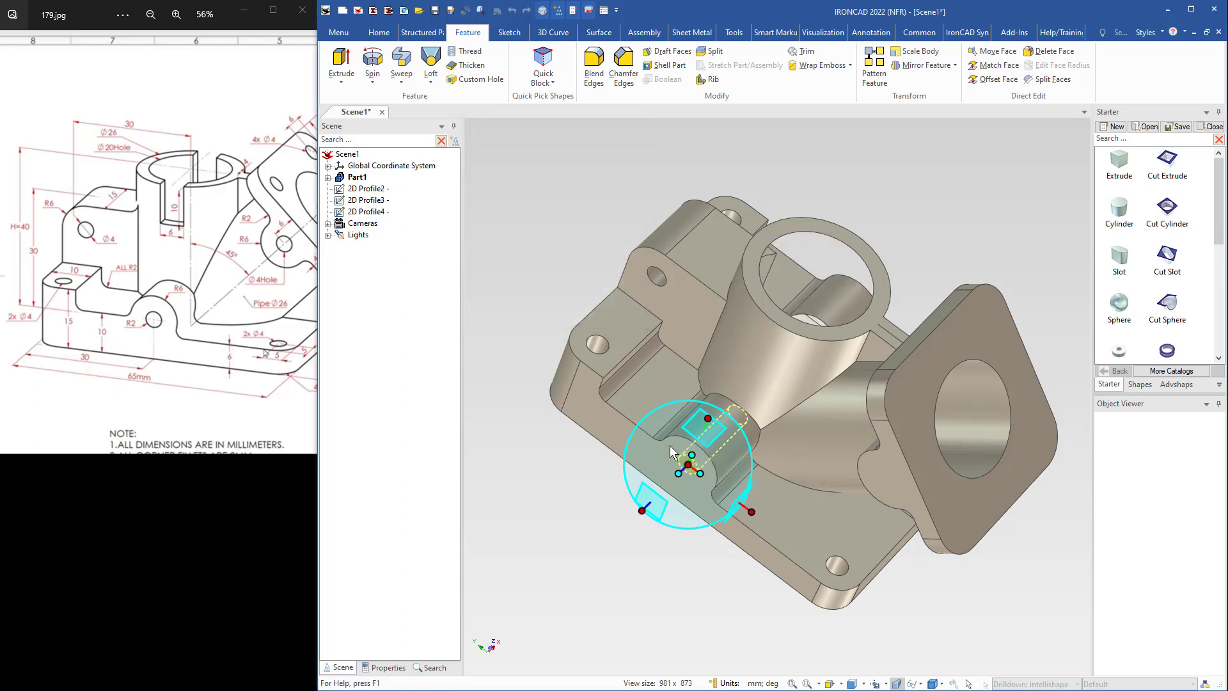
Copy the half-round boss's 4 mm hole to the centre of the rounded lug beside the tilted plate.
left_click_drag(693, 465, 887, 478)
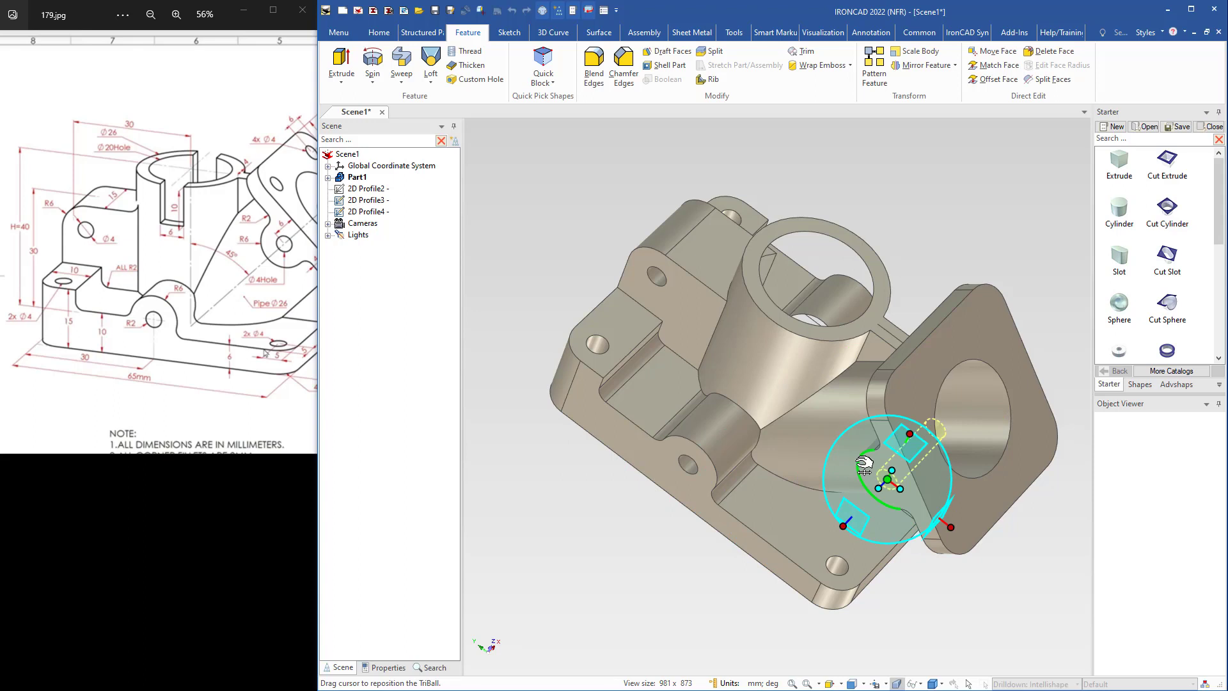
right_click_drag(864, 465, 858, 463)
left_click(894, 485)
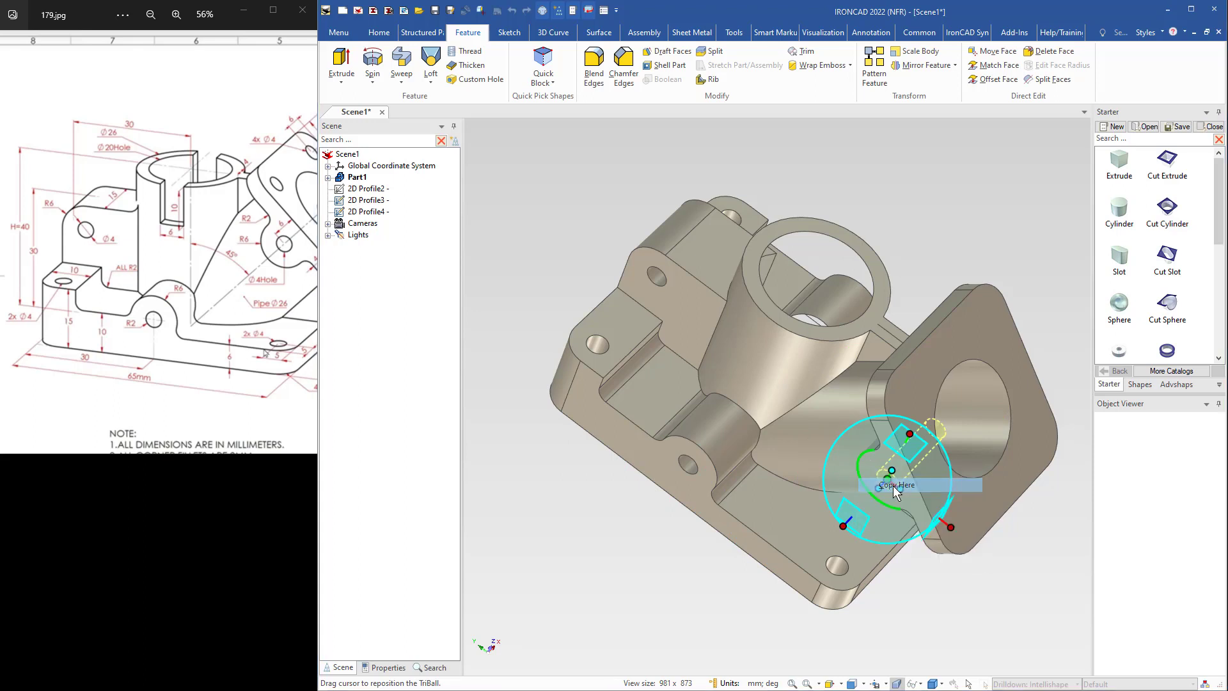
left_click(614, 151)
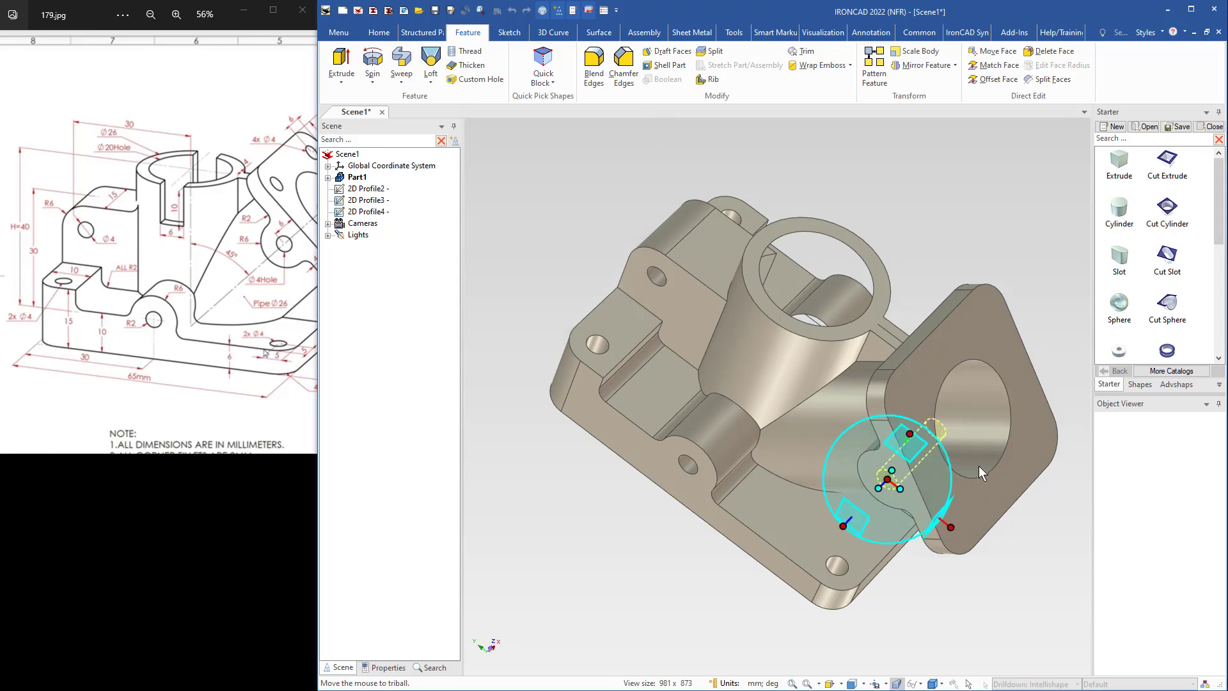
Extend the lug's 4 mm hole across the inclined cylinder to the far side of the tilted plate.
key("F10")
middle_click_drag(968, 510, 818, 515, "shift")
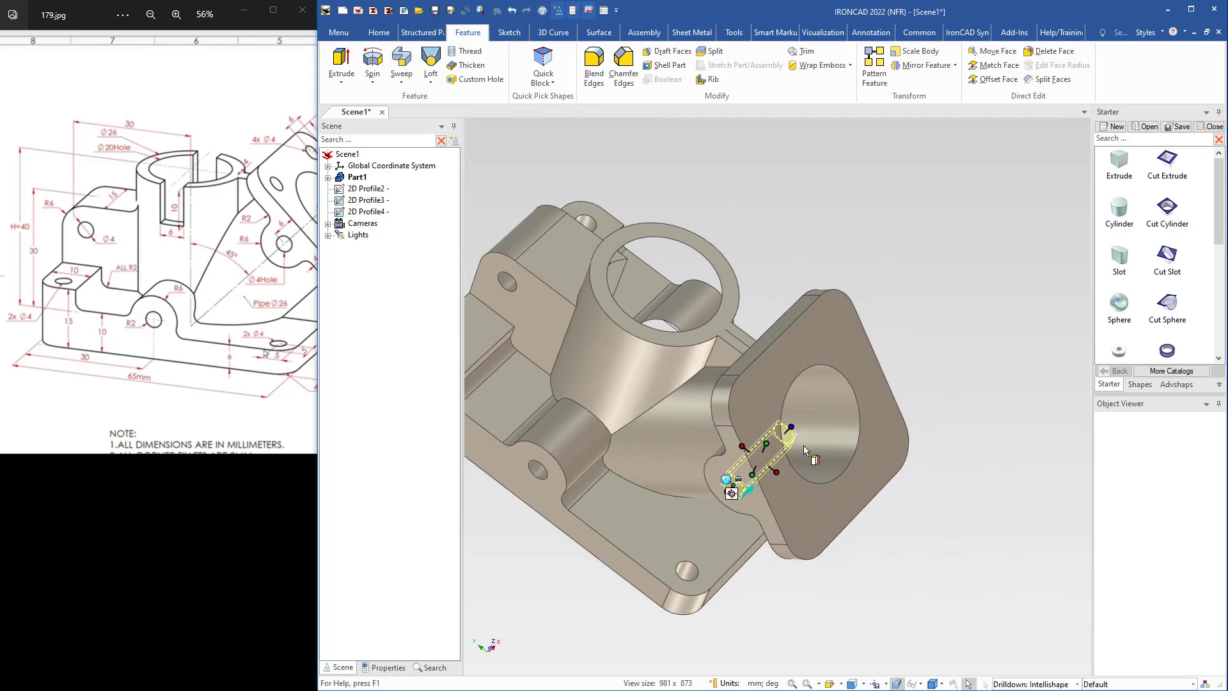
left_click_drag(791, 427, 883, 380)
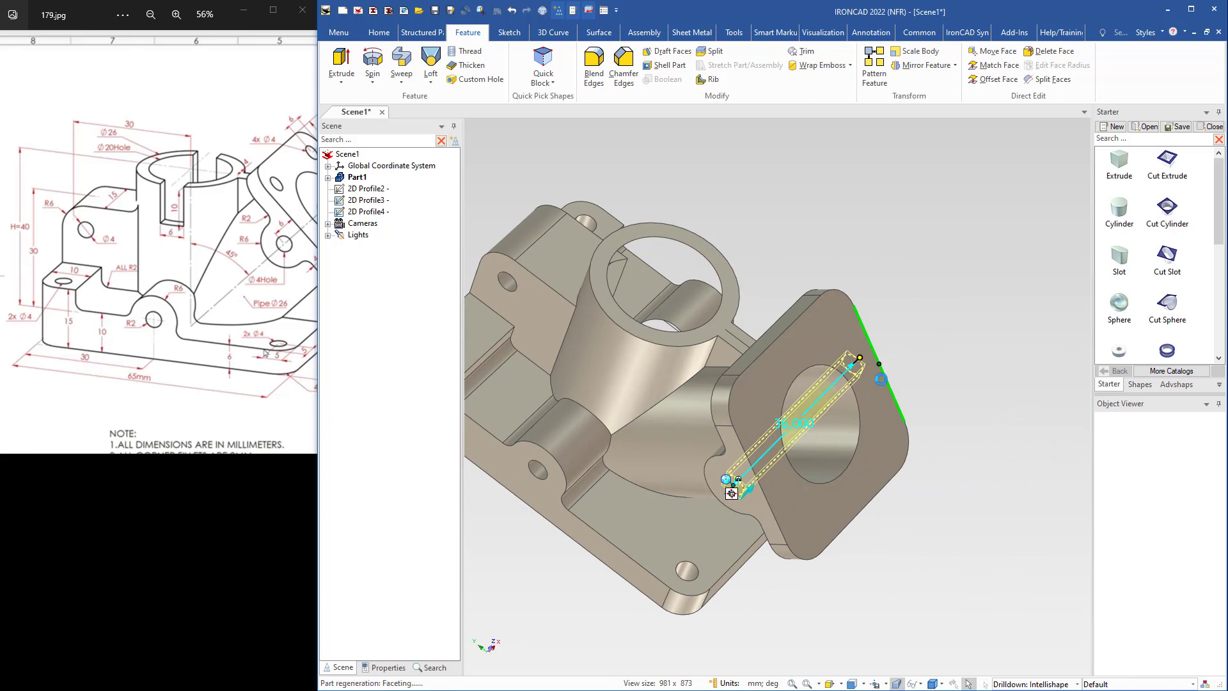
Extend the half-round boss's 4 mm hole to a depth of 50 mm, across the full width of the base.
left_click(539, 475)
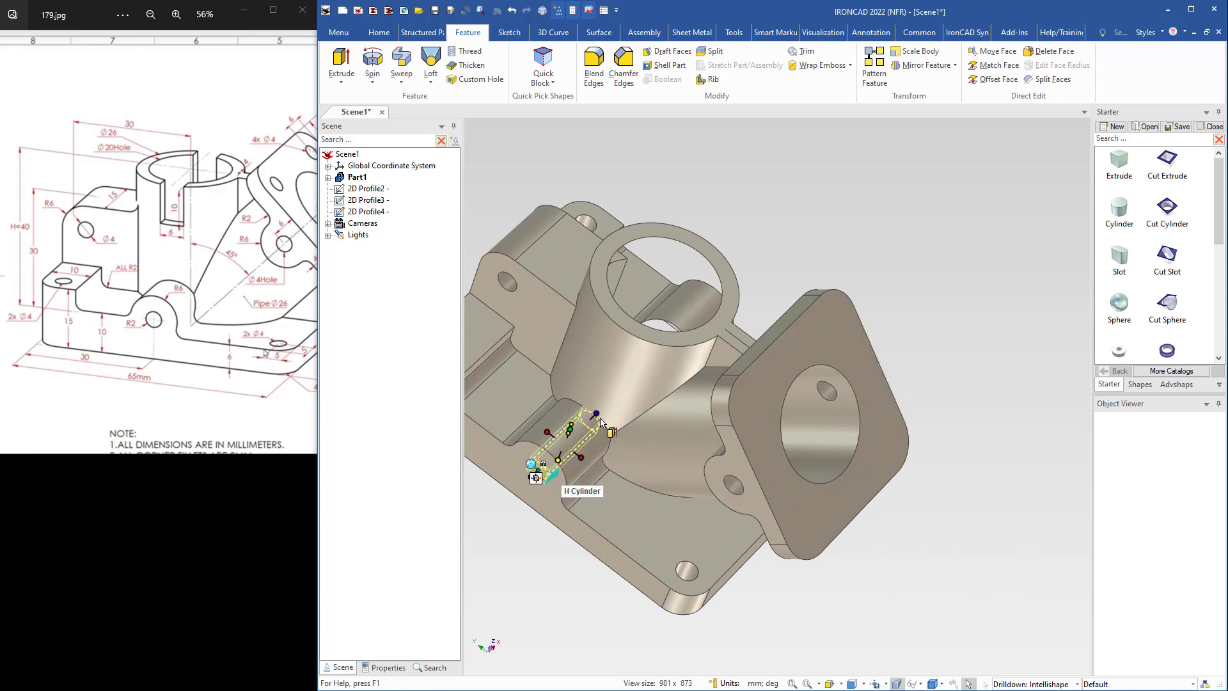
middle_click_drag(667, 390, 646, 419)
left_click_drag(632, 388, 769, 252)
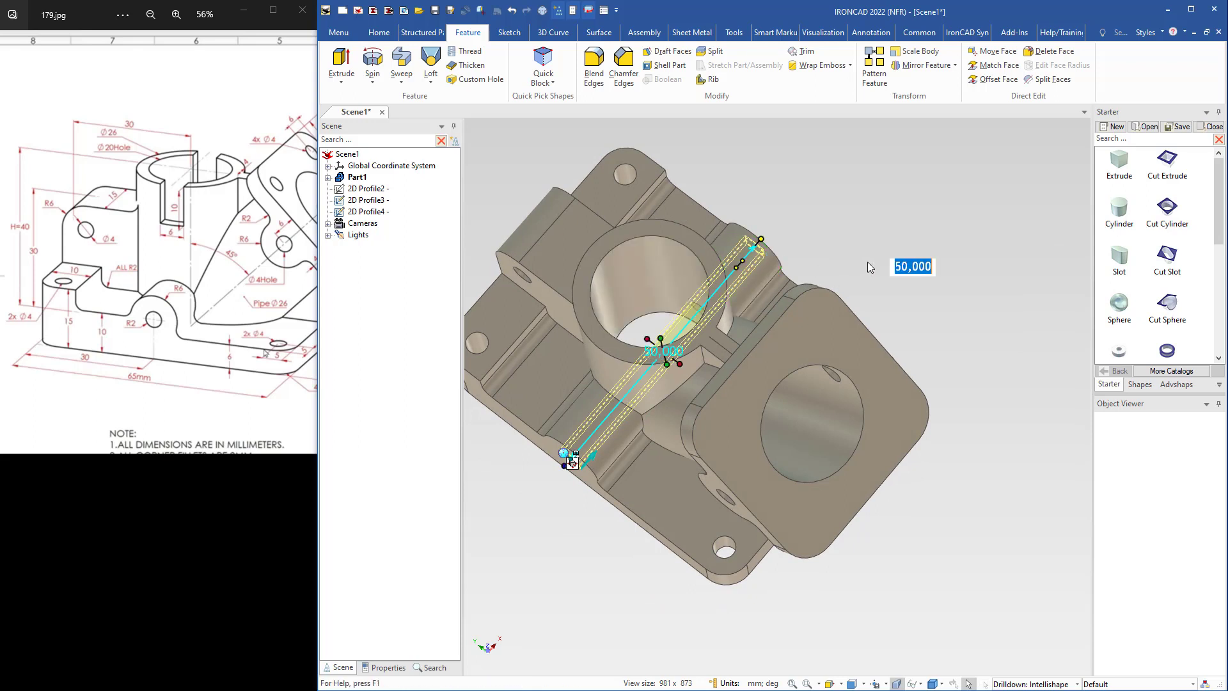
scroll(867, 265, "down", 2)
left_click(865, 285)
Examine the tilted plate's hole dimensions in the drawing and compare the plate and the base's corner hole in the model.
middle_click_drag(712, 382, 723, 330)
middle_click_drag(692, 437, 647, 366, "shift")
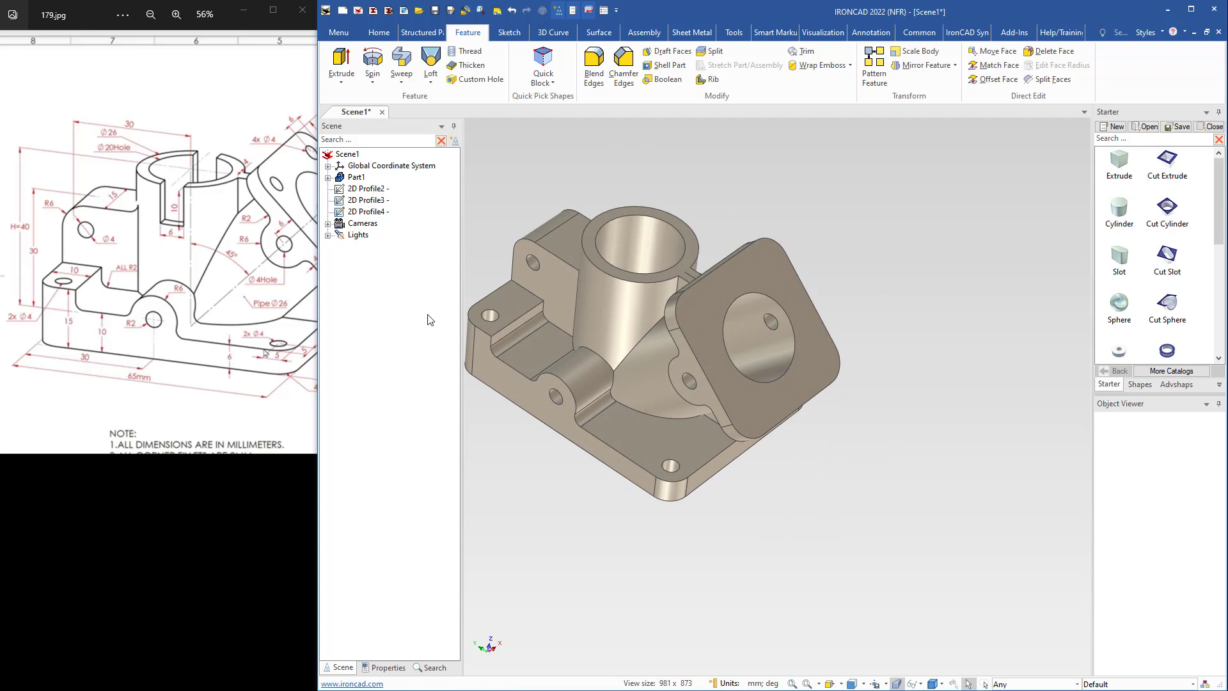
left_click(248, 270)
left_click_drag(299, 232, 203, 223)
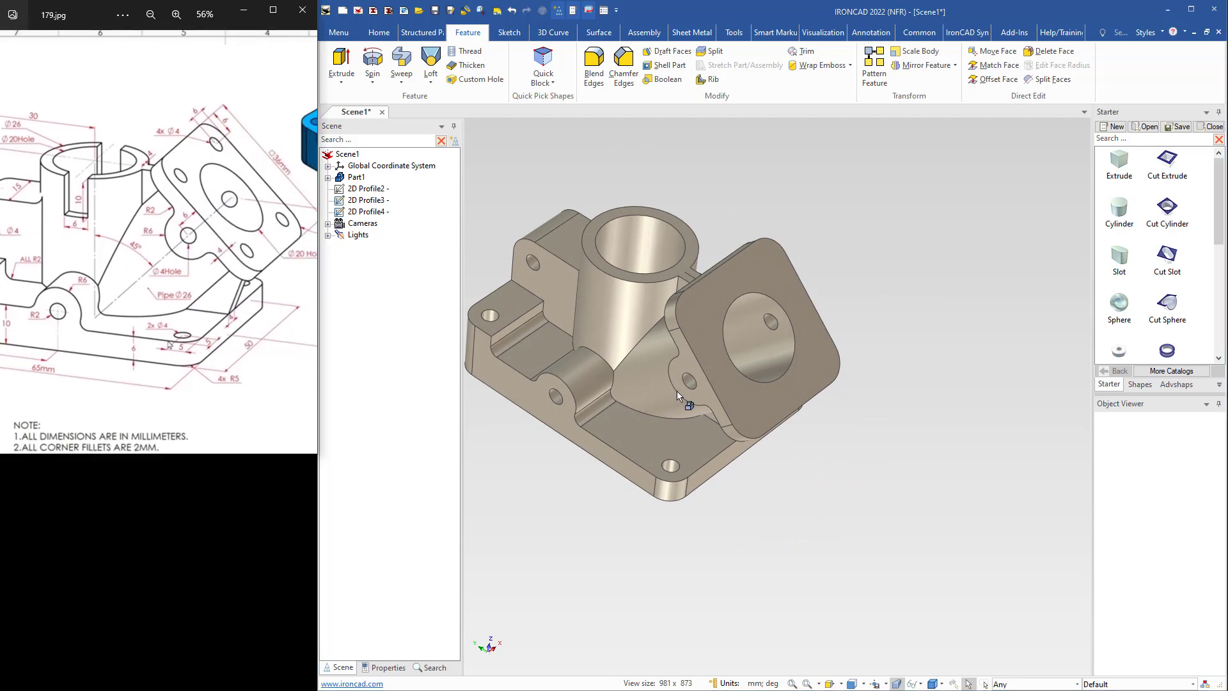
scroll(725, 380, "up", 2)
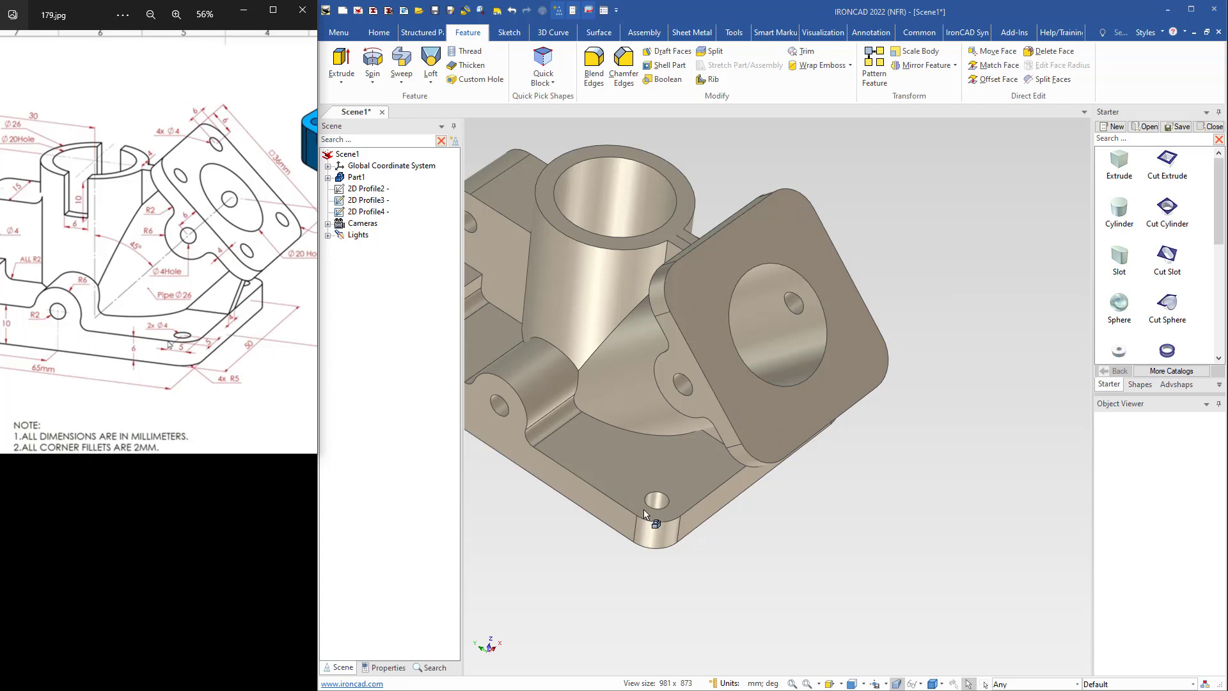
scroll(649, 510, "up", 3)
scroll(713, 483, "down", 2)
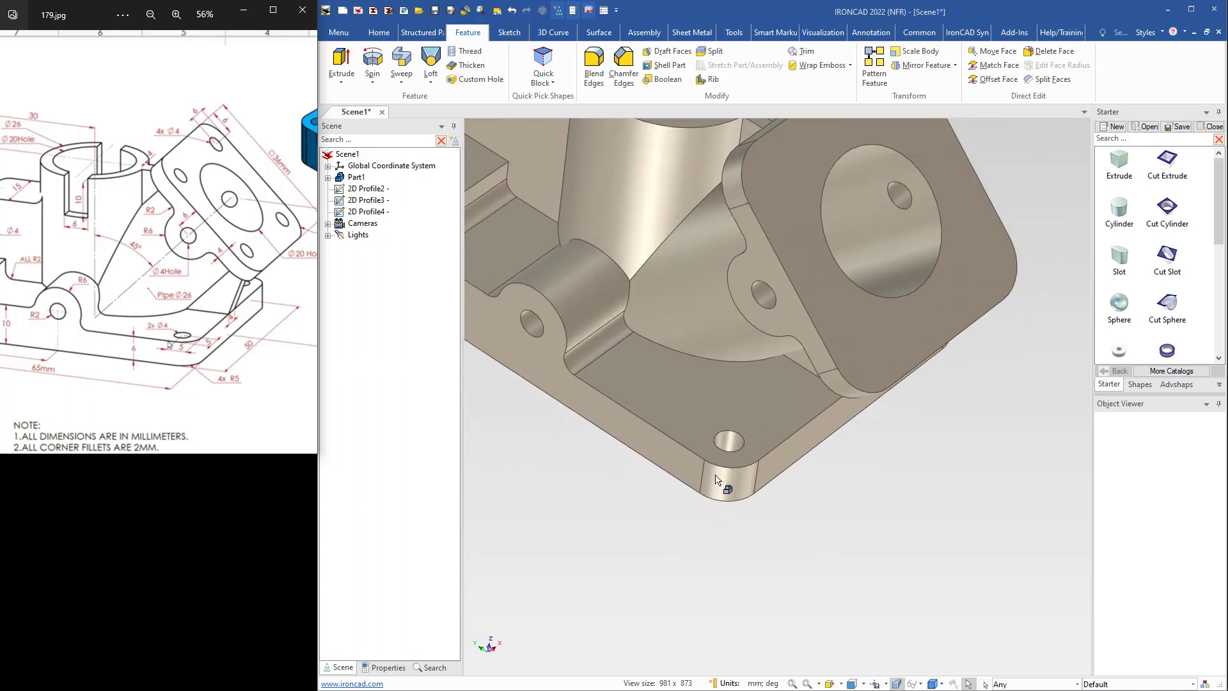
middle_click_drag(715, 475, 603, 539, "shift")
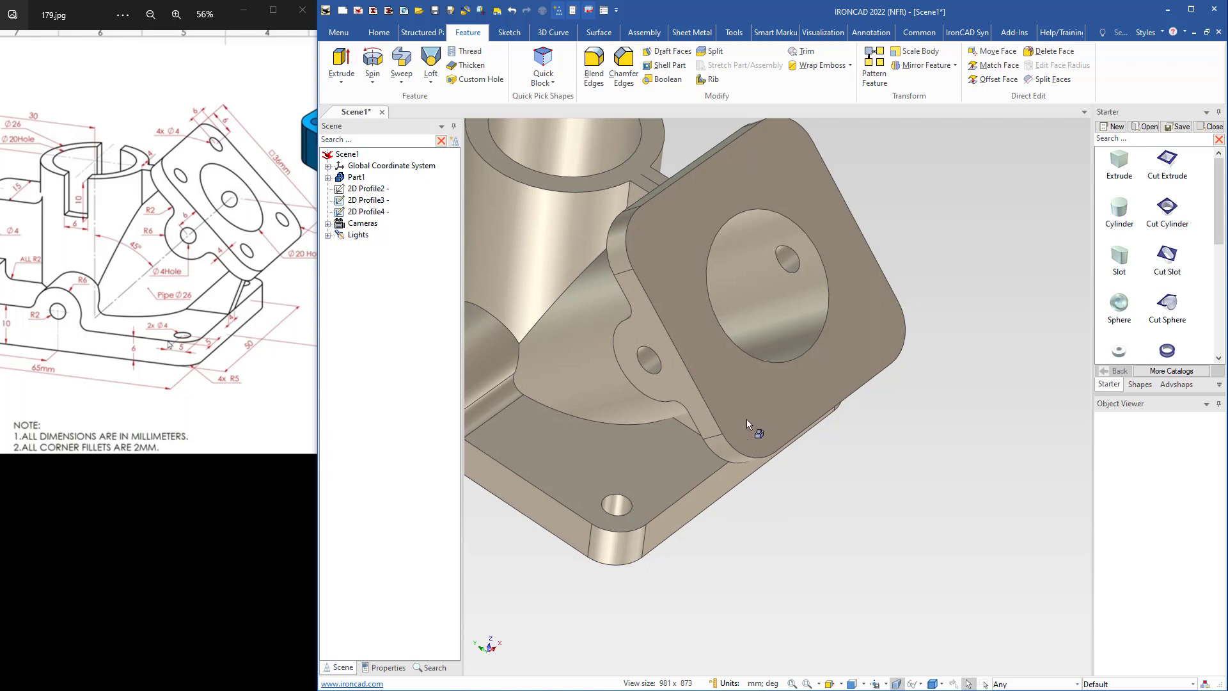
left_click(617, 506)
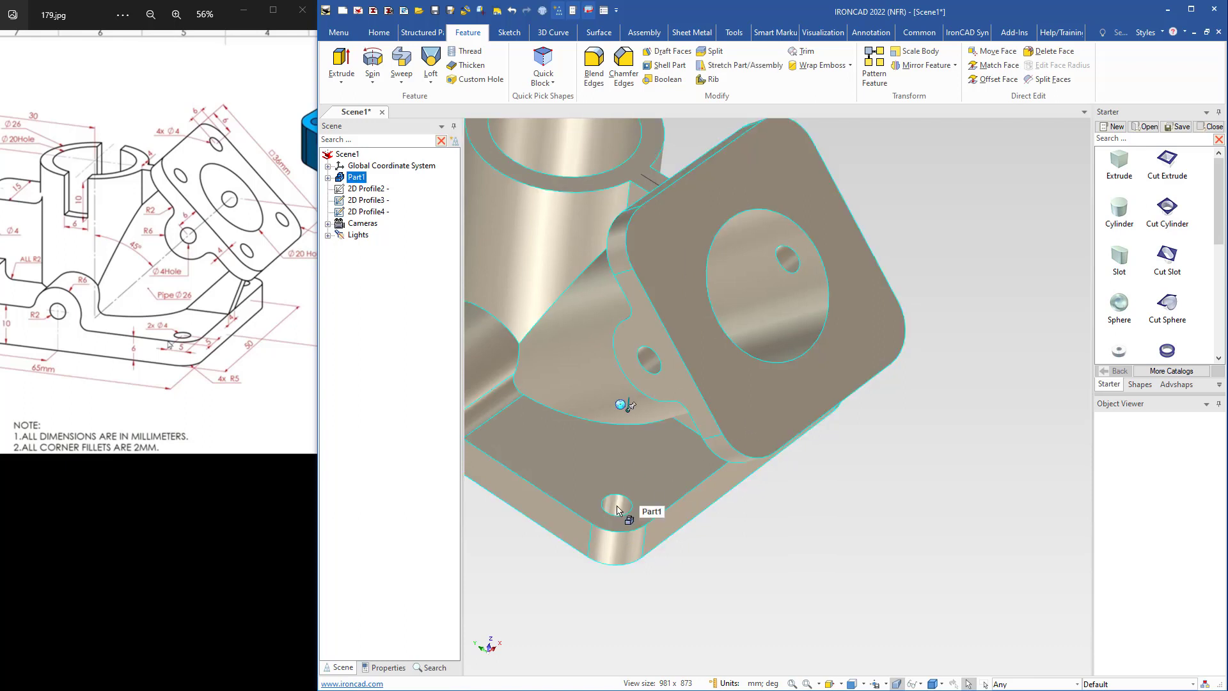
Copy the base's front corner 4 mm hole to the centre of the tilted plate's corner fillet nearest the vertical cylinder.
left_click(617, 506)
scroll(619, 507, "up", 2)
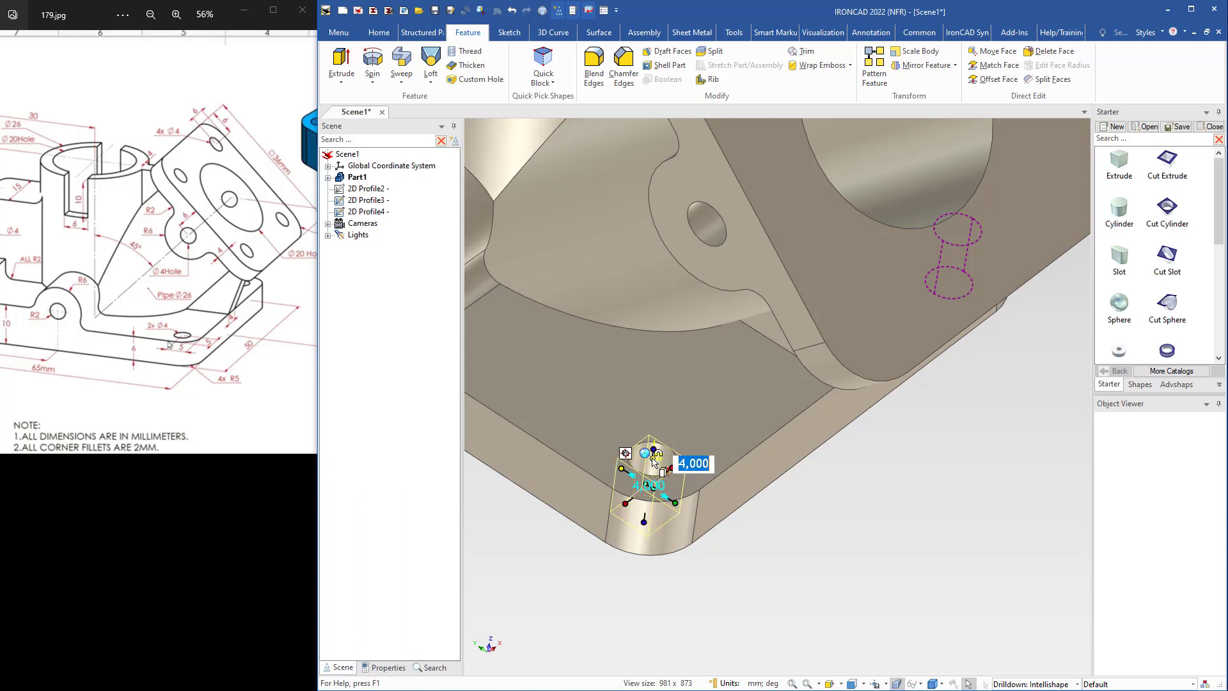
scroll(653, 460, "down", 3)
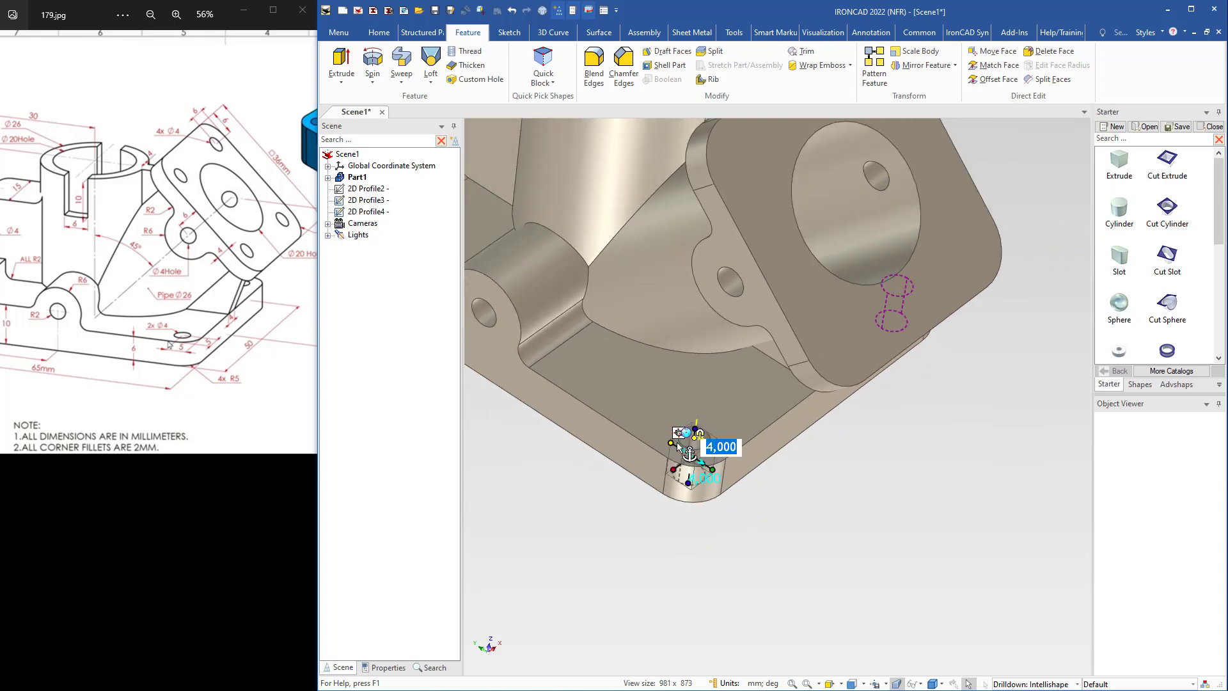
scroll(735, 428, "up", 3)
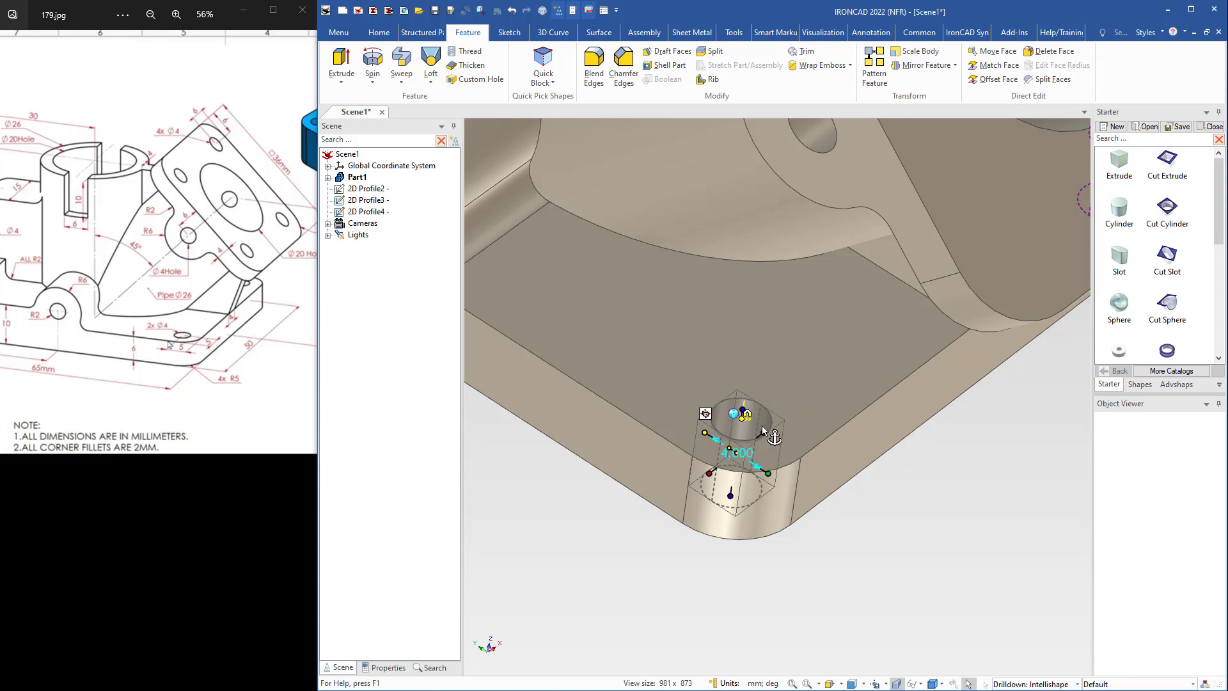
scroll(787, 411, "down", 1)
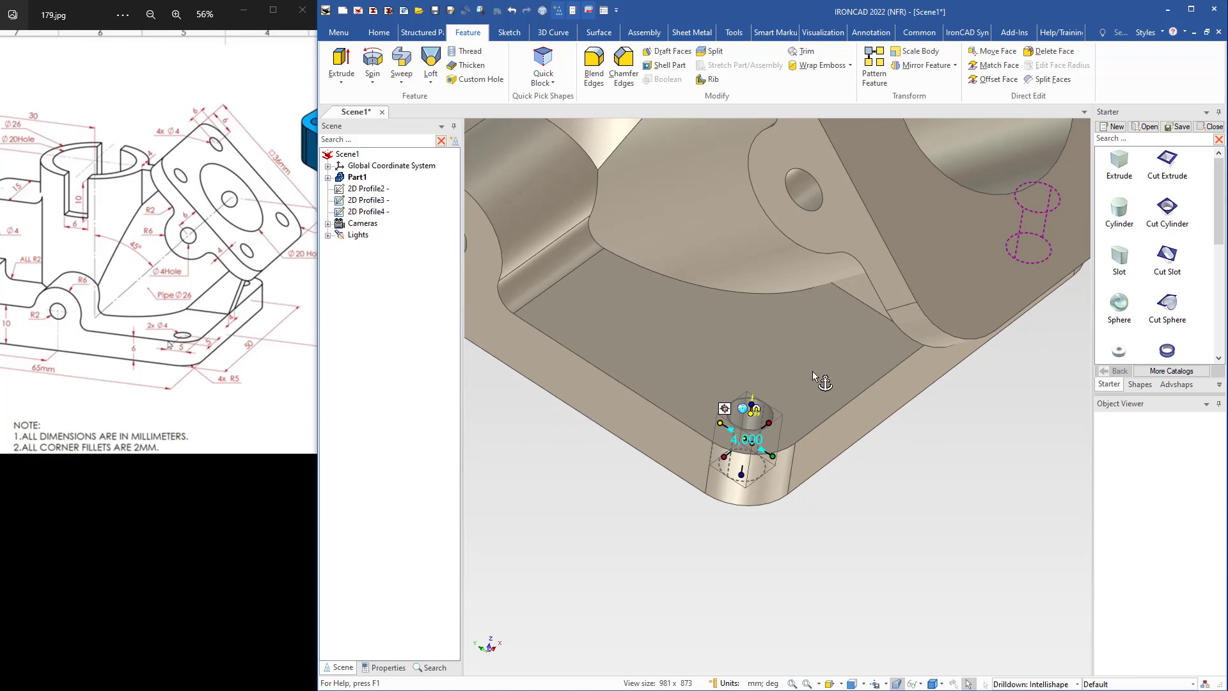
middle_click_drag(819, 381, 692, 496, "shift")
scroll(691, 497, "down", 2)
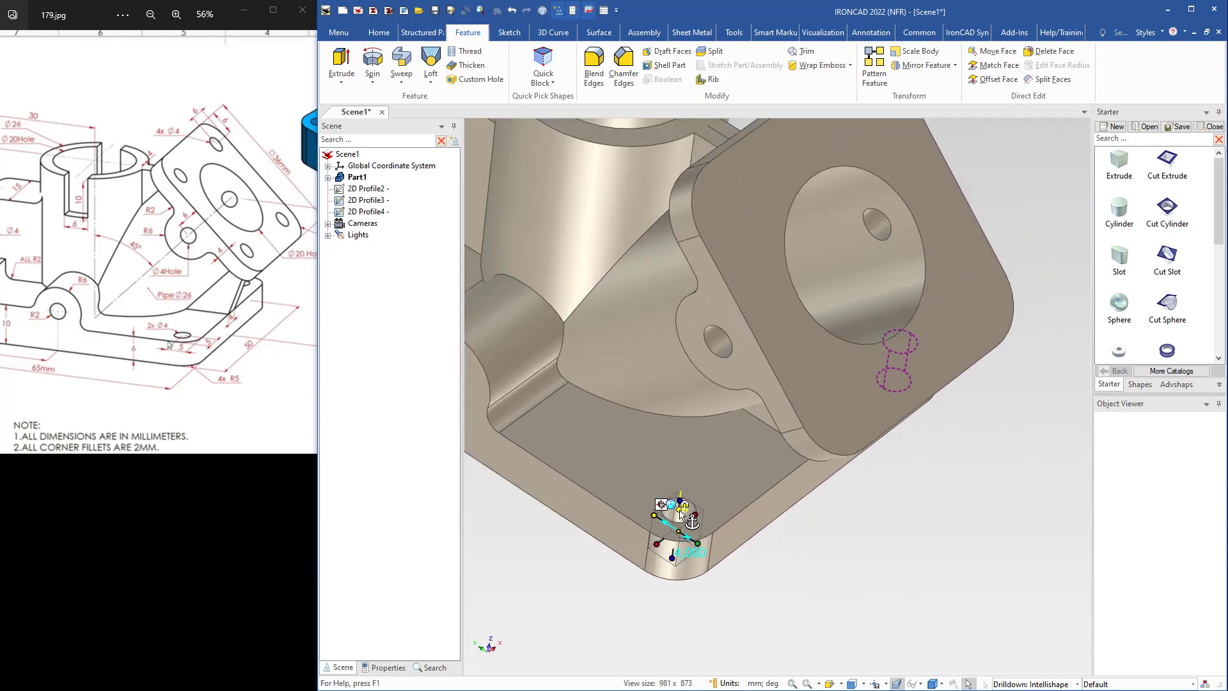
right_click_drag(679, 510, 788, 291)
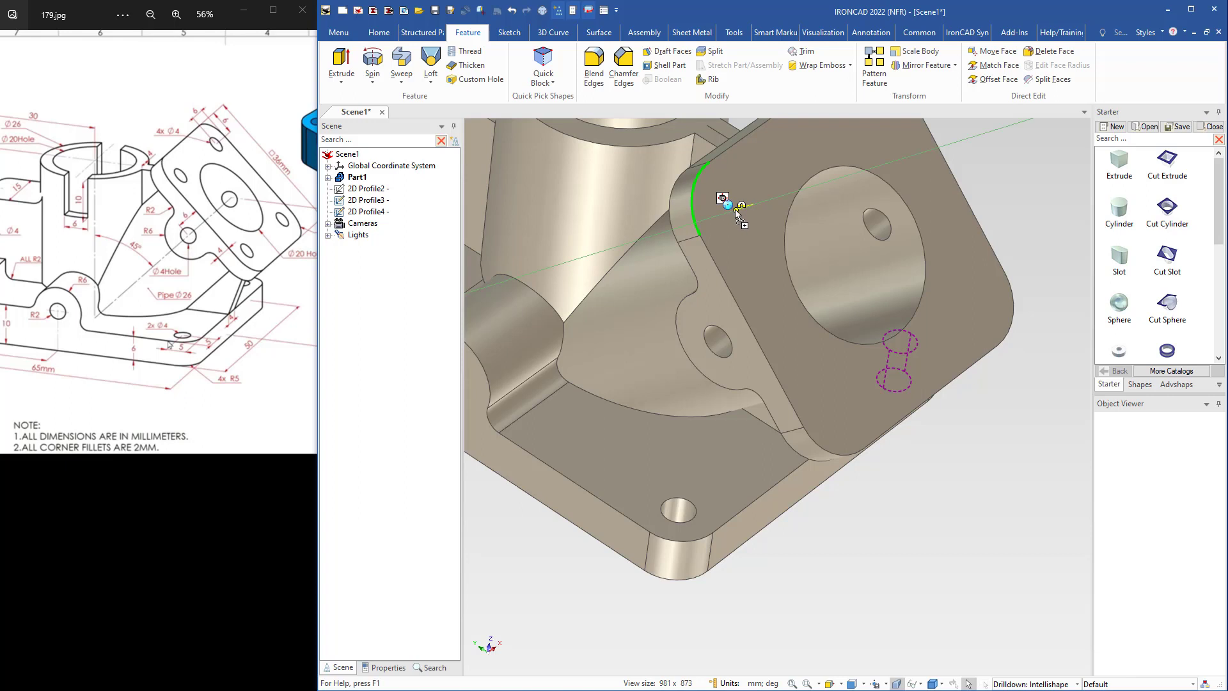
left_click_drag(736, 214, 735, 214)
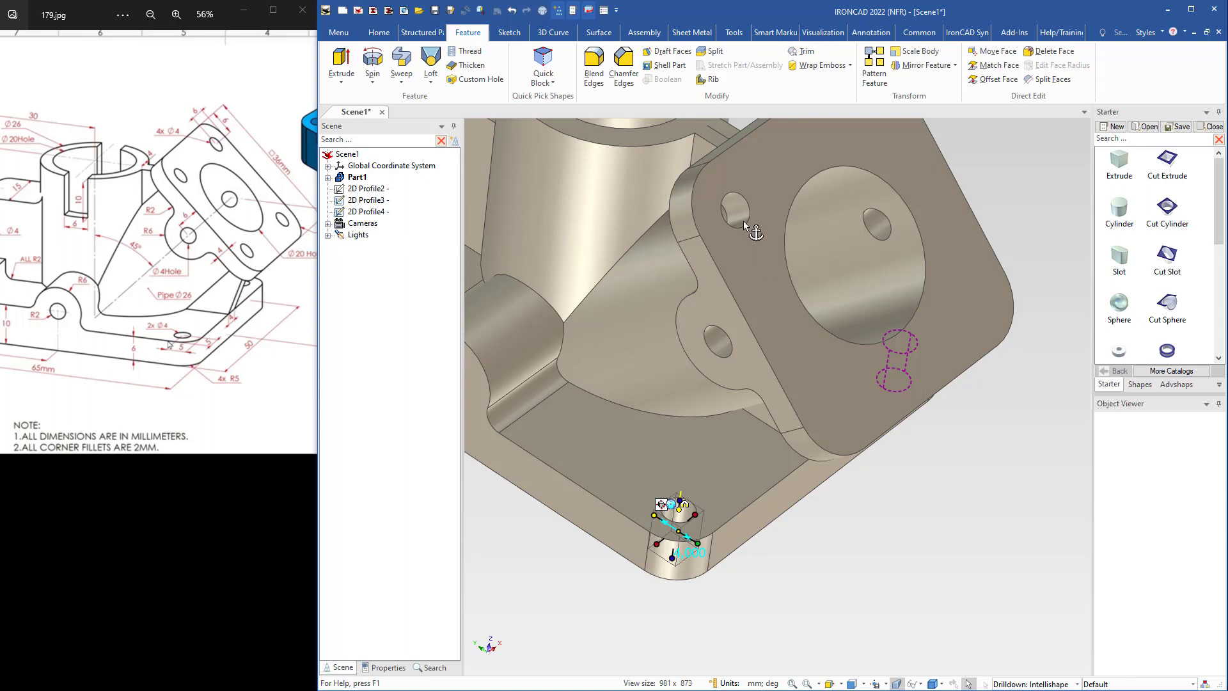
Create linked copies of the plate's corner hole at the fillet centres of its other three corners using the TriBall centre.
left_click(745, 224)
key("F10")
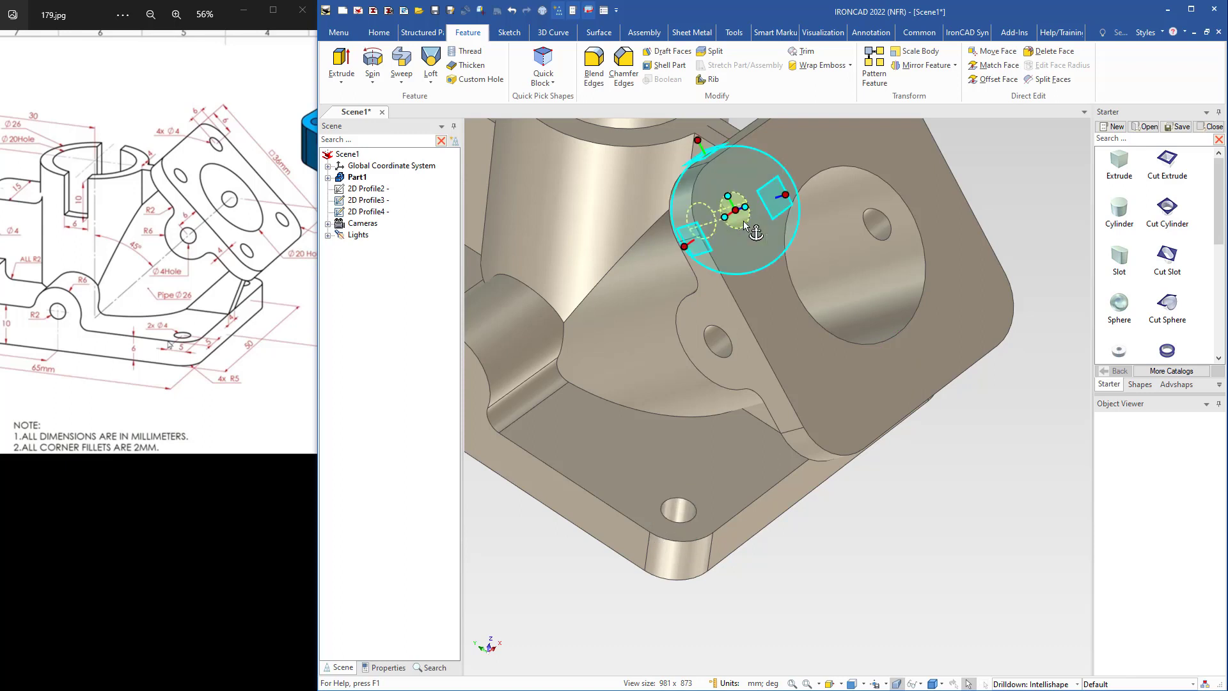
middle_click_drag(732, 238, 673, 289)
right_click(674, 289)
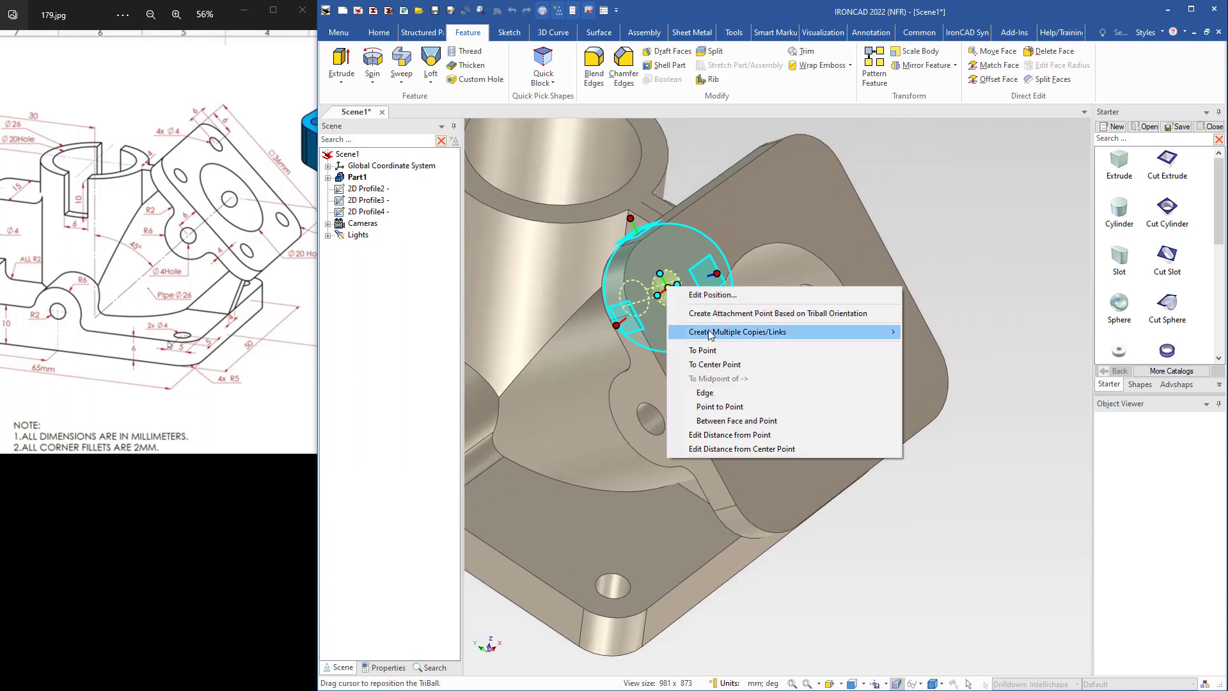
mouse_move(710, 334)
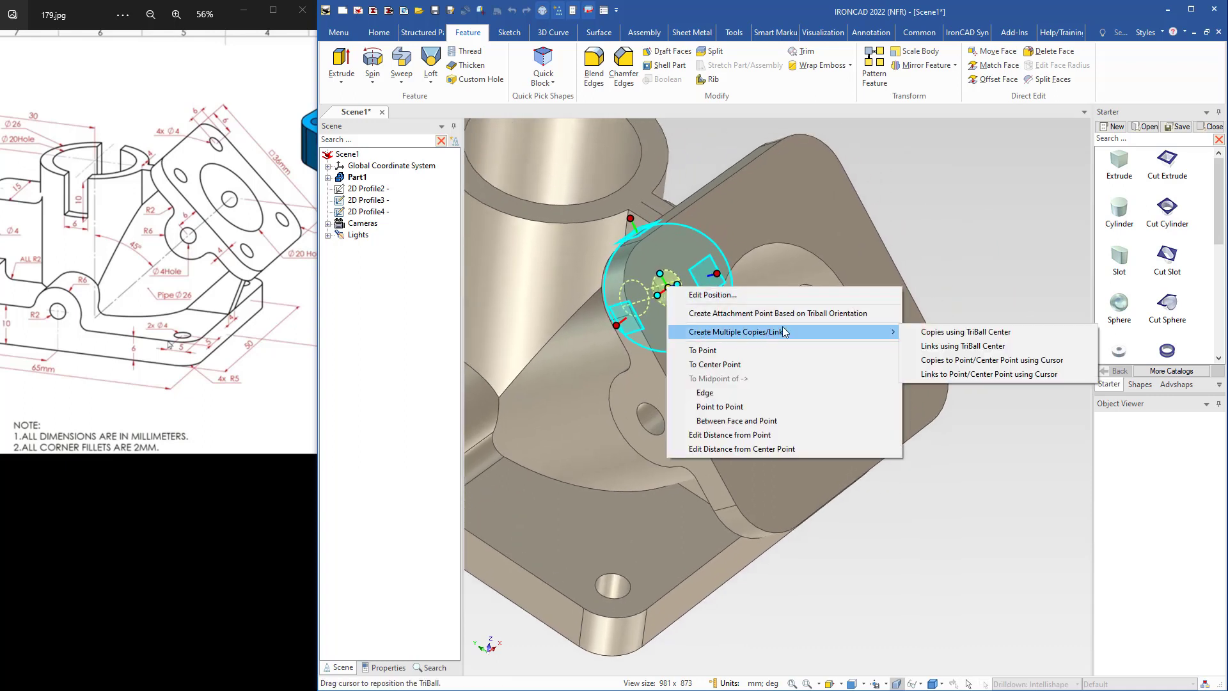
left_click(936, 349)
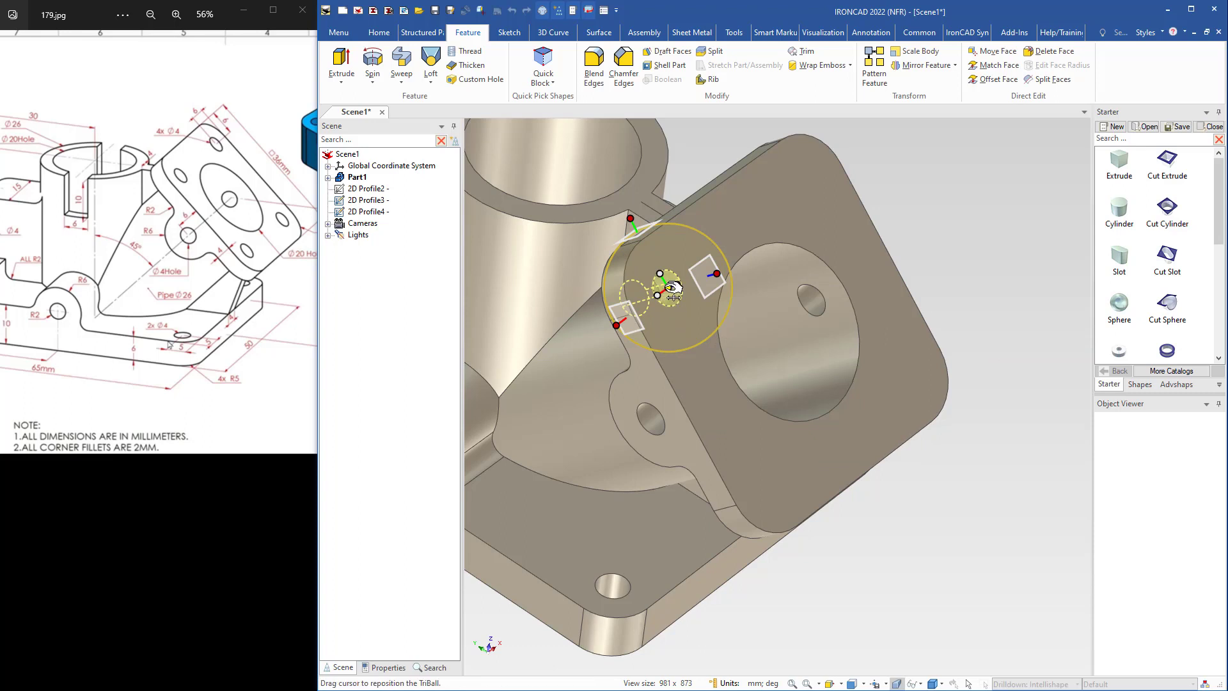
left_click_drag(673, 288, 788, 143)
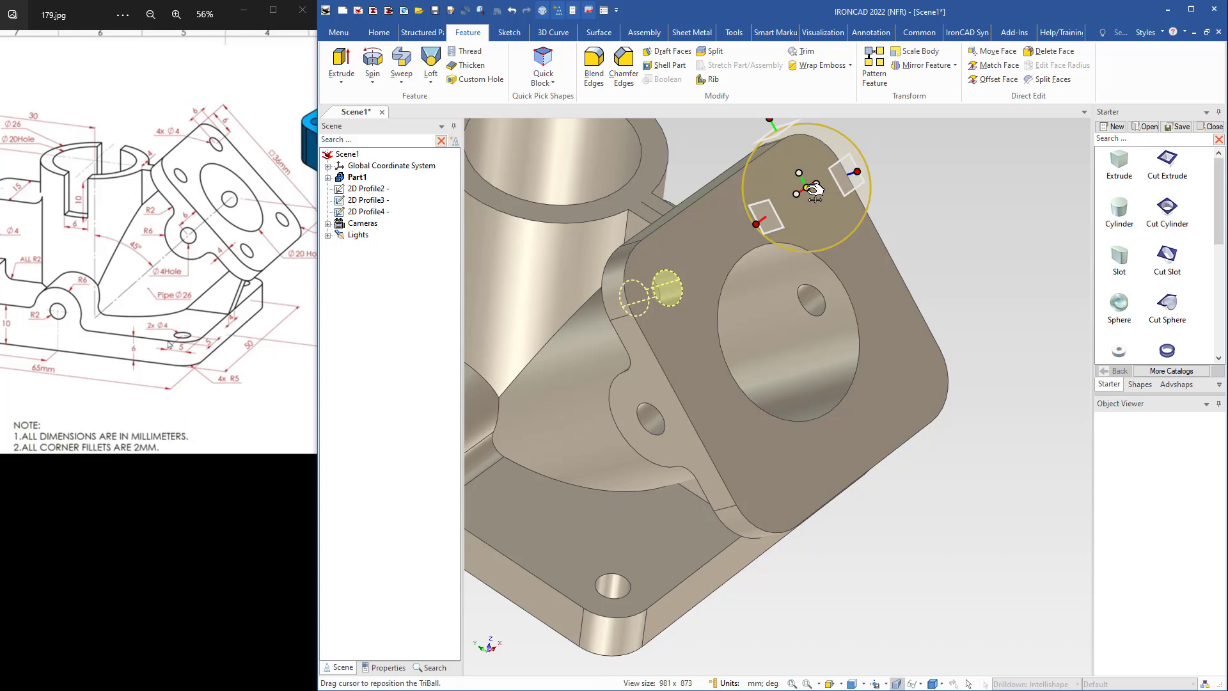
left_click_drag(811, 189, 946, 410)
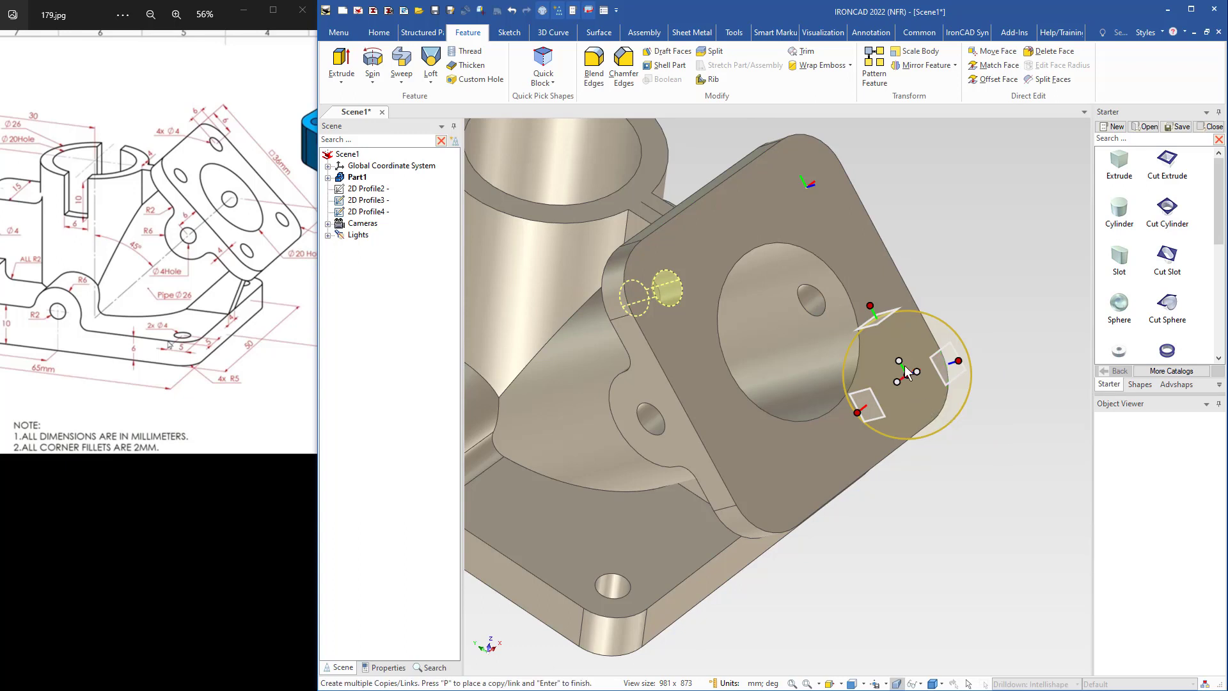
left_click_drag(909, 374, 784, 534)
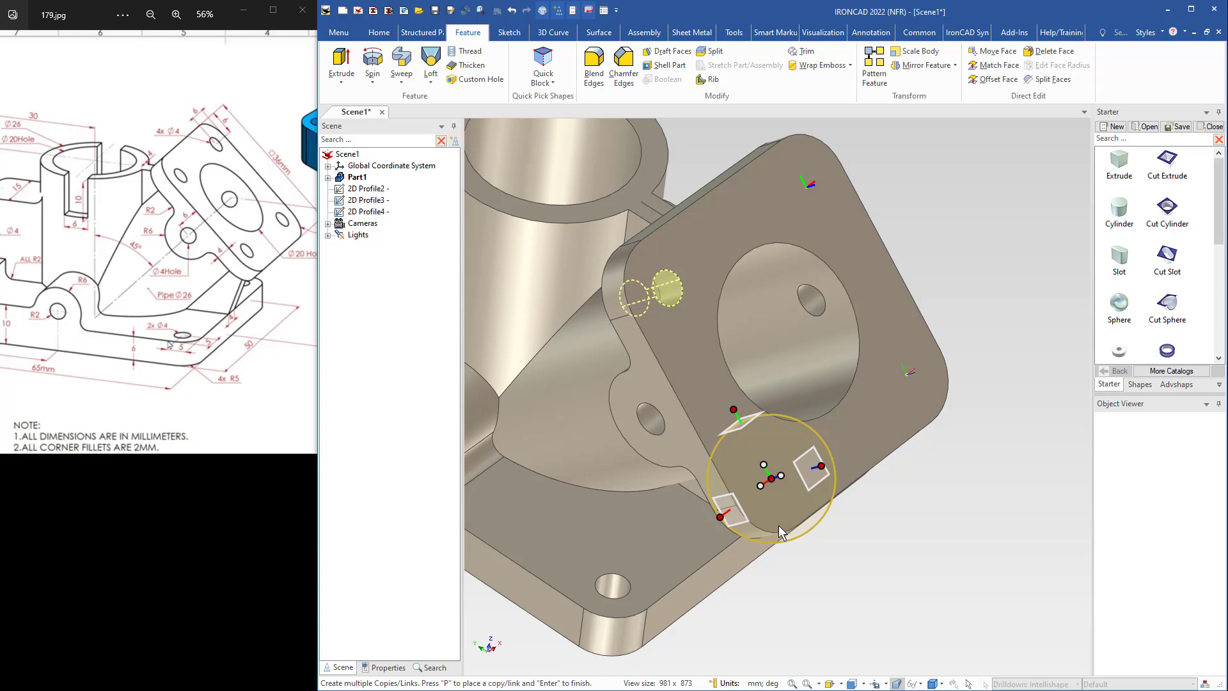
key("p")
key("Return")
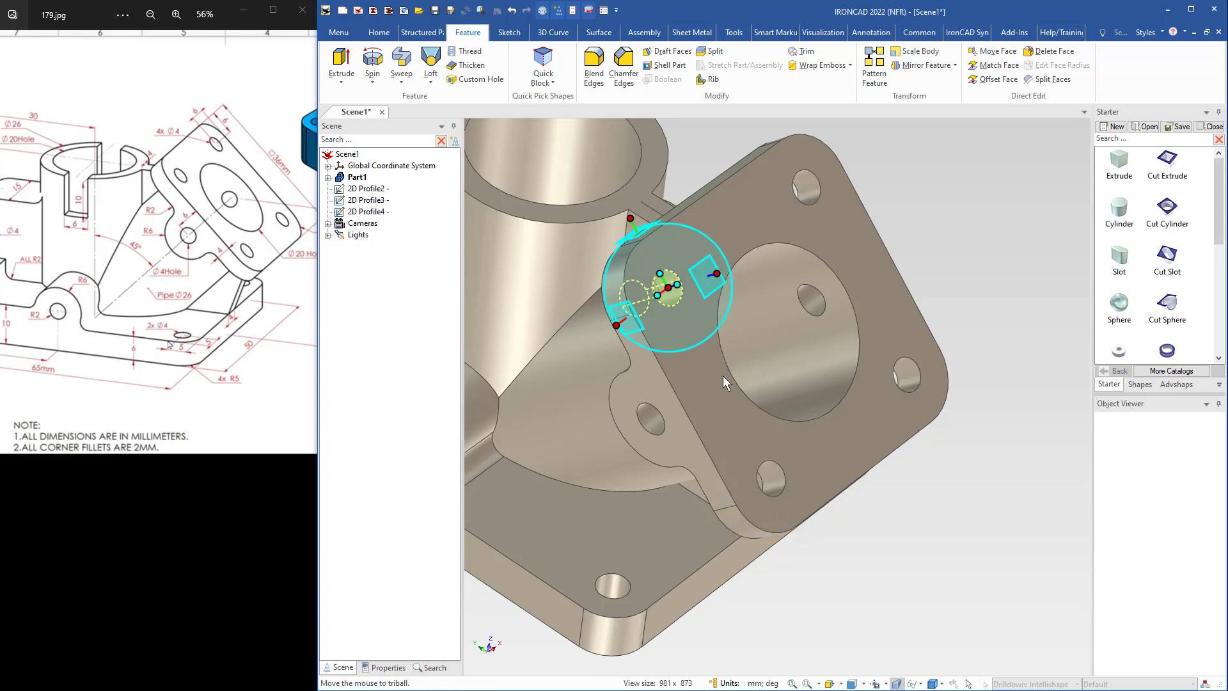
Shorten the linked plate hole to a depth of 4 mm, matching the plate's thickness.
key("F10")
middle_click_drag(658, 351, 709, 357)
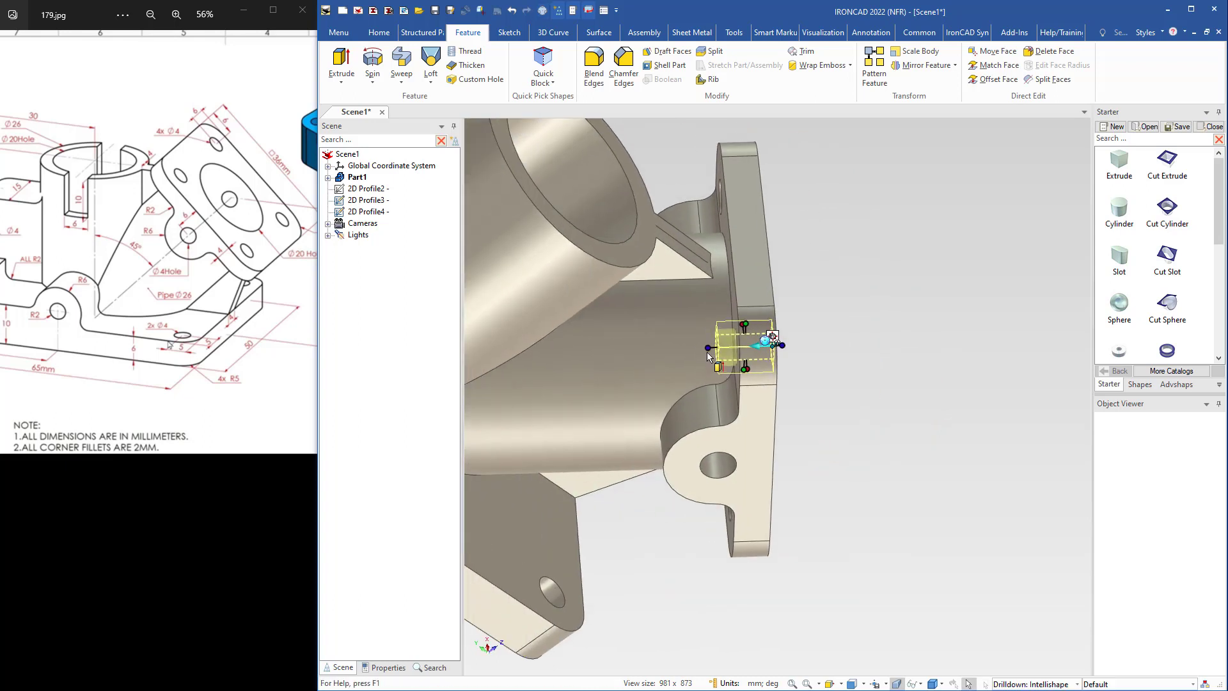
left_click_drag(708, 351, 737, 292)
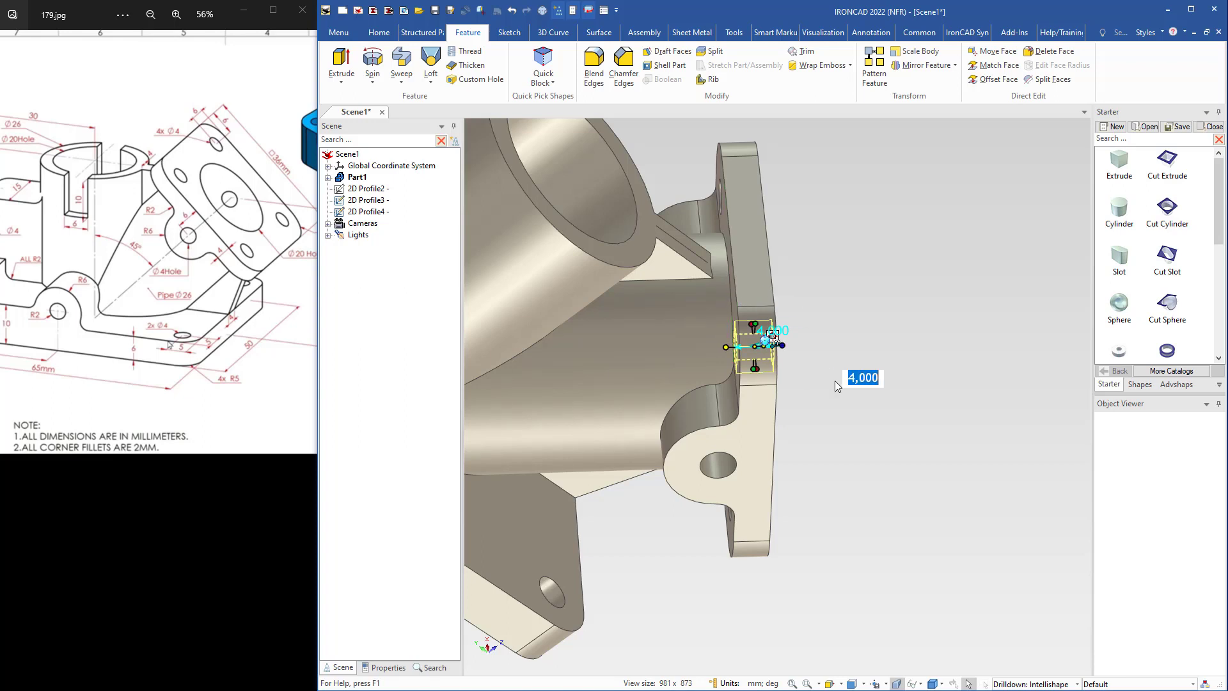
middle_click_drag(859, 399, 424, 328)
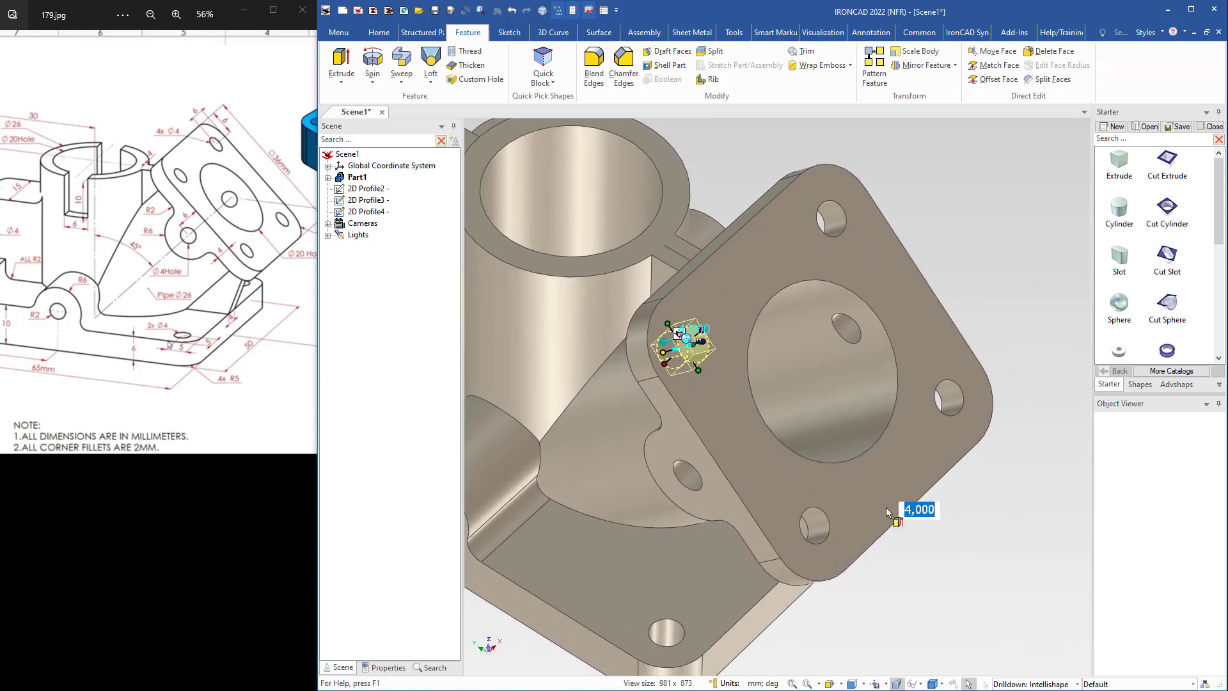
left_click(991, 523)
Add a Cut Extrude block at the vertical cylinder's rim and size it 6 mm wide and 10 mm deep.
scroll(809, 439, "down", 3)
middle_click_drag(814, 425, 721, 360)
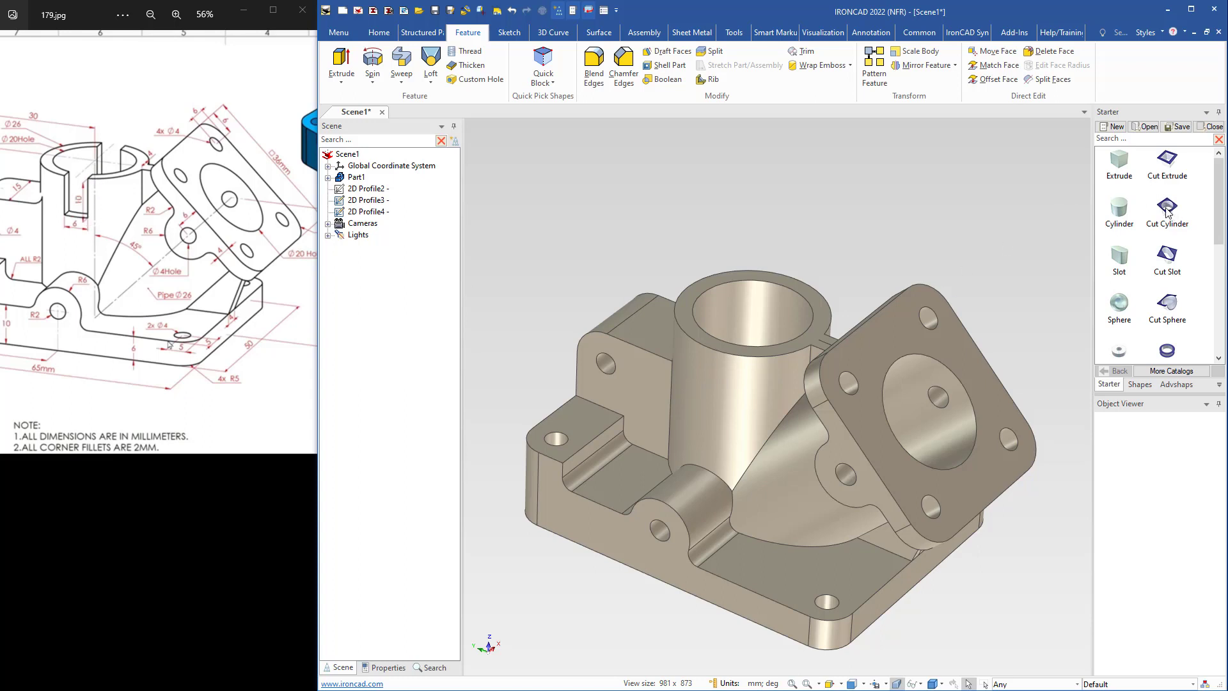
left_click_drag(1168, 168, 710, 349)
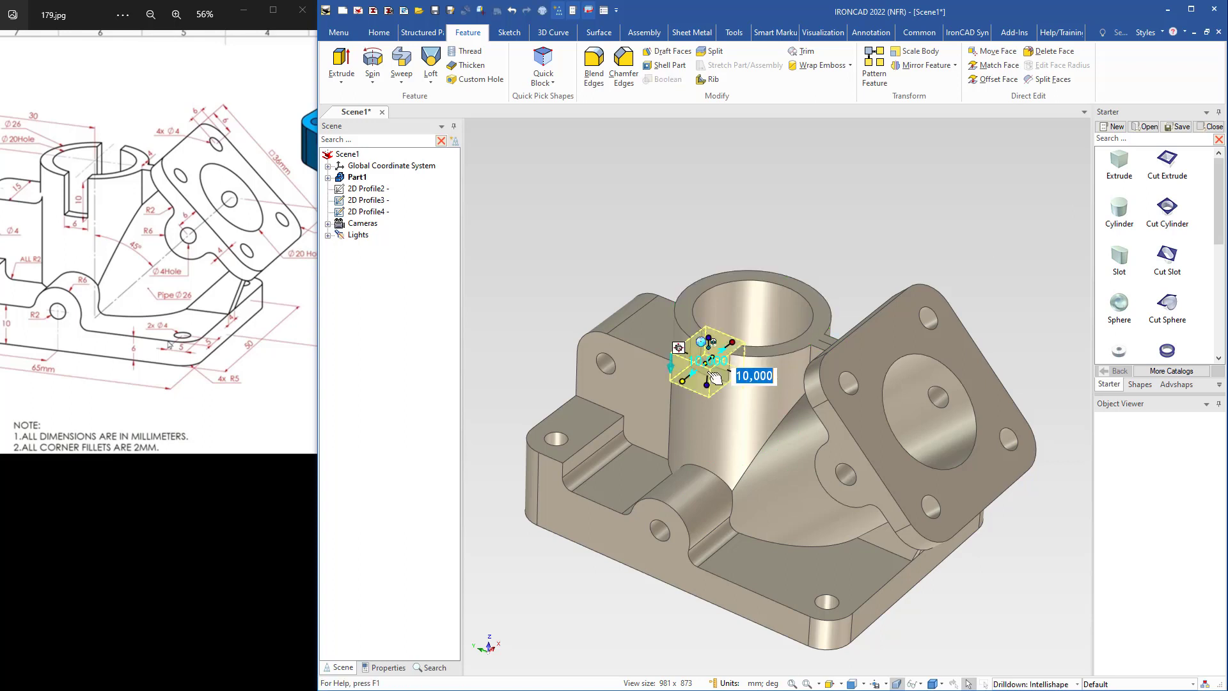
scroll(709, 358, "up", 3)
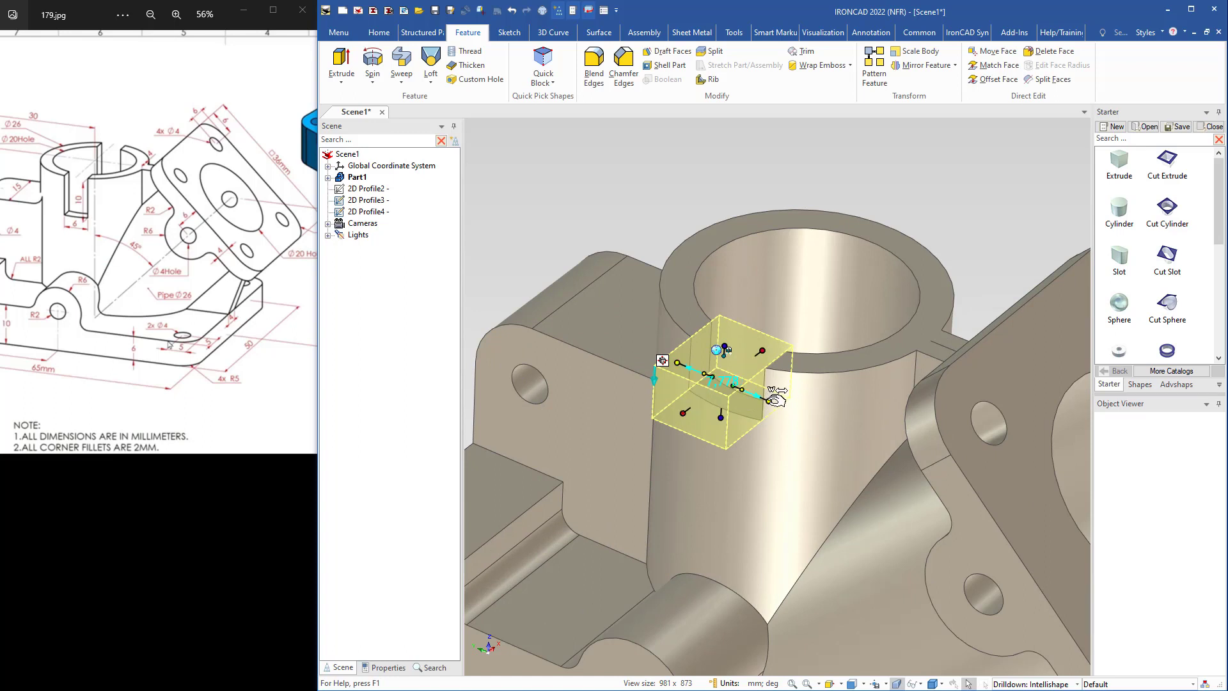
left_click_drag(774, 399, 759, 385)
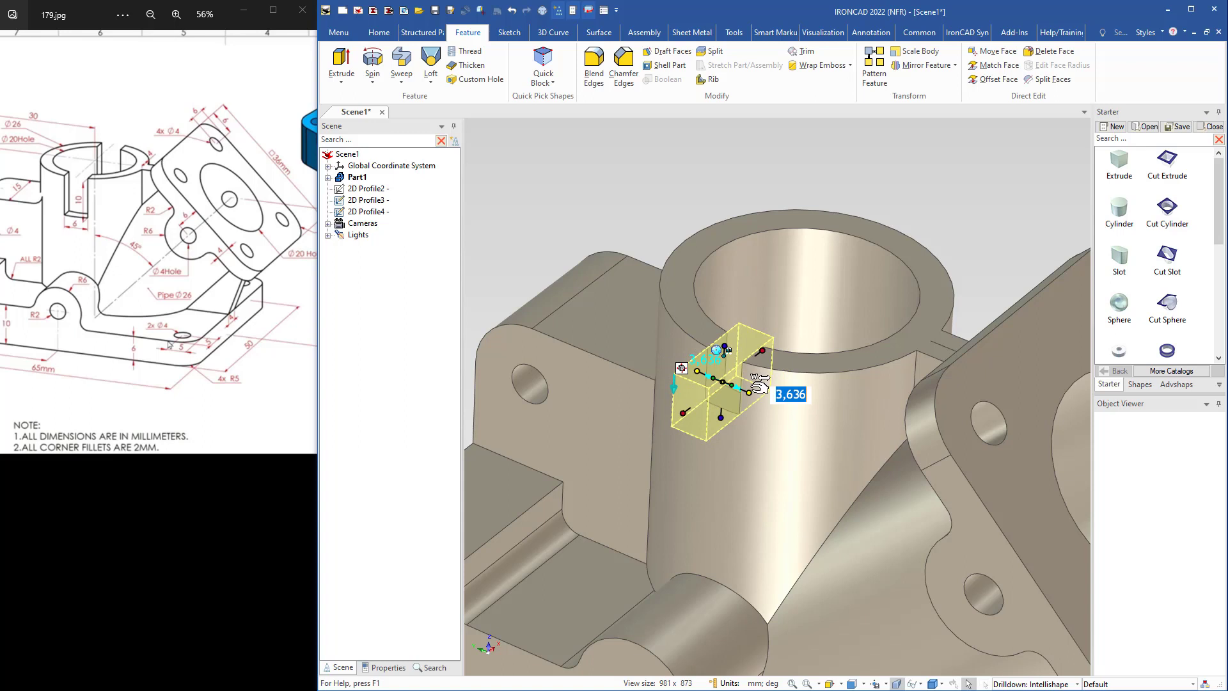
type("6")
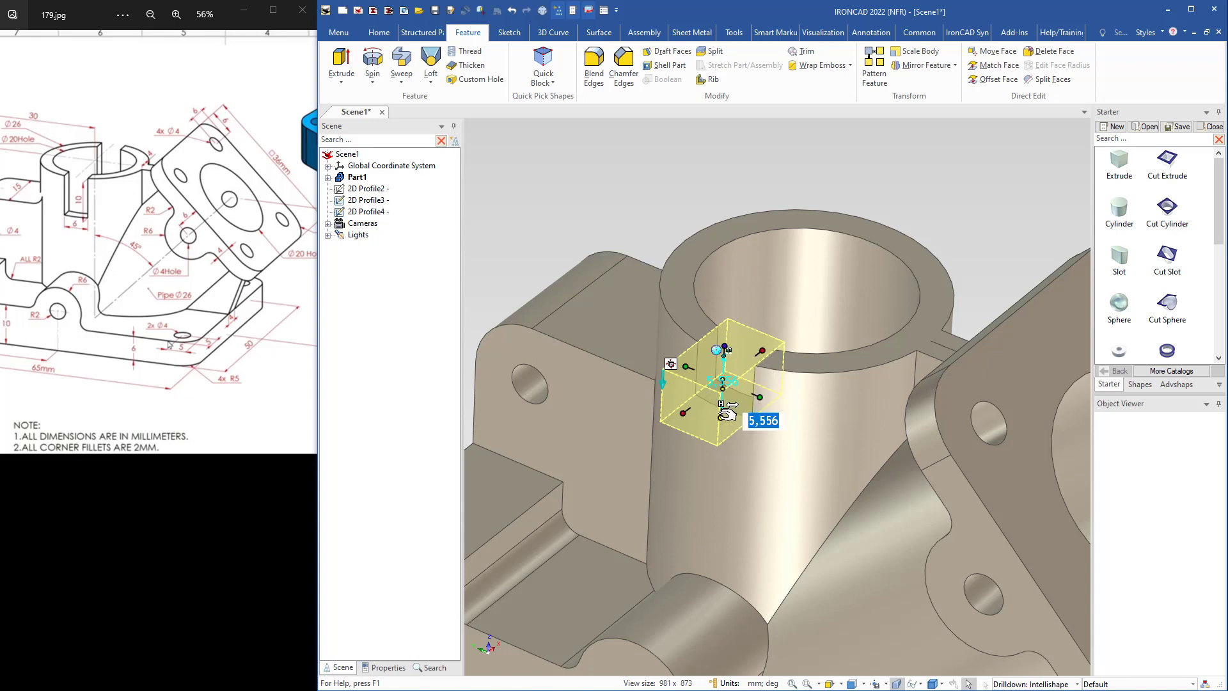
key("Return")
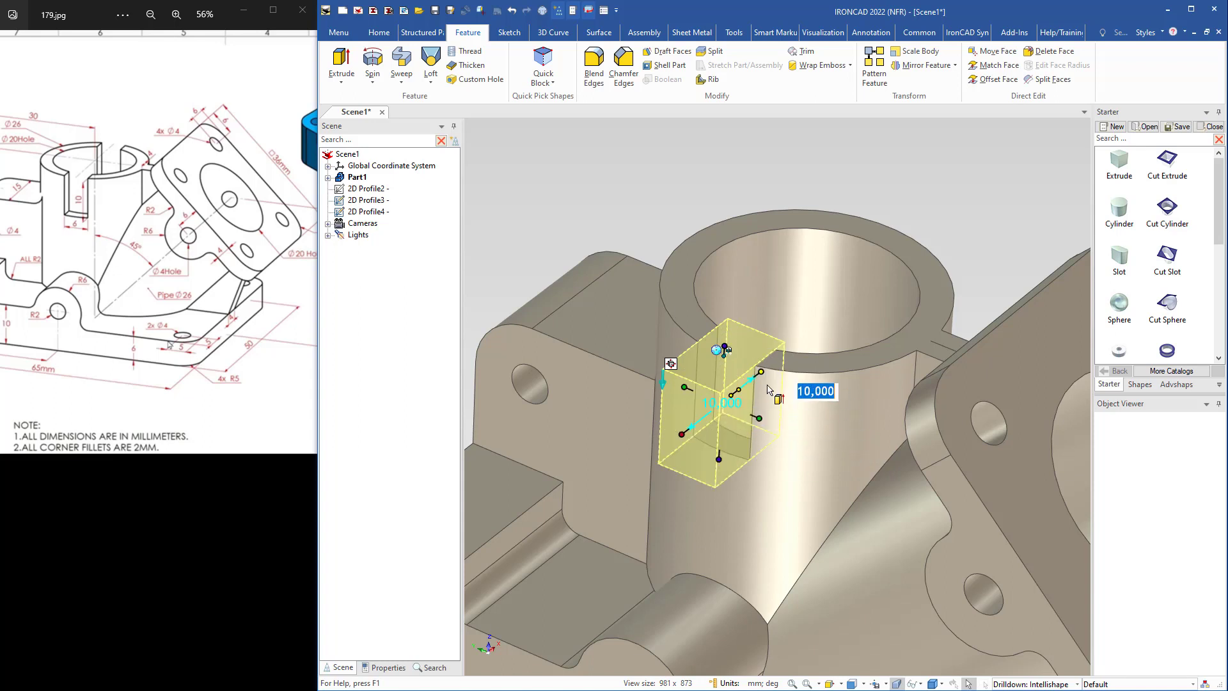
Extend the rim slot cut through both walls of the vertical cylinder, with a length of 26 mm.
left_click_drag(767, 371, 911, 237)
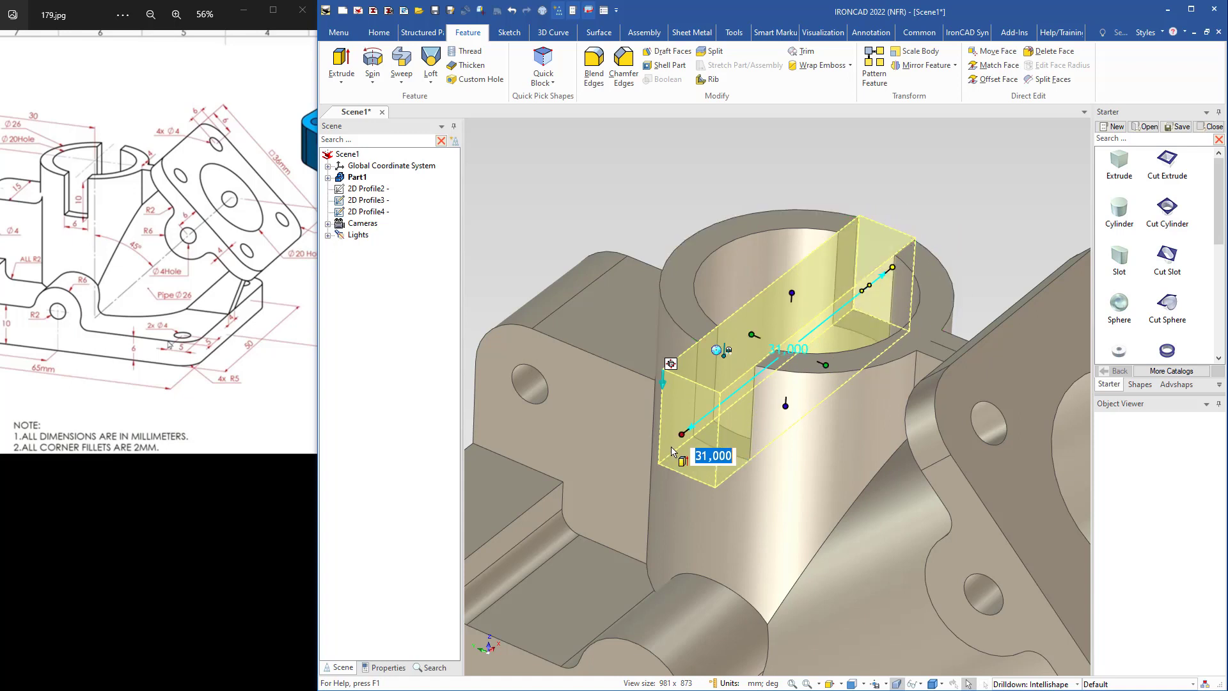
left_click_drag(730, 494, 732, 496)
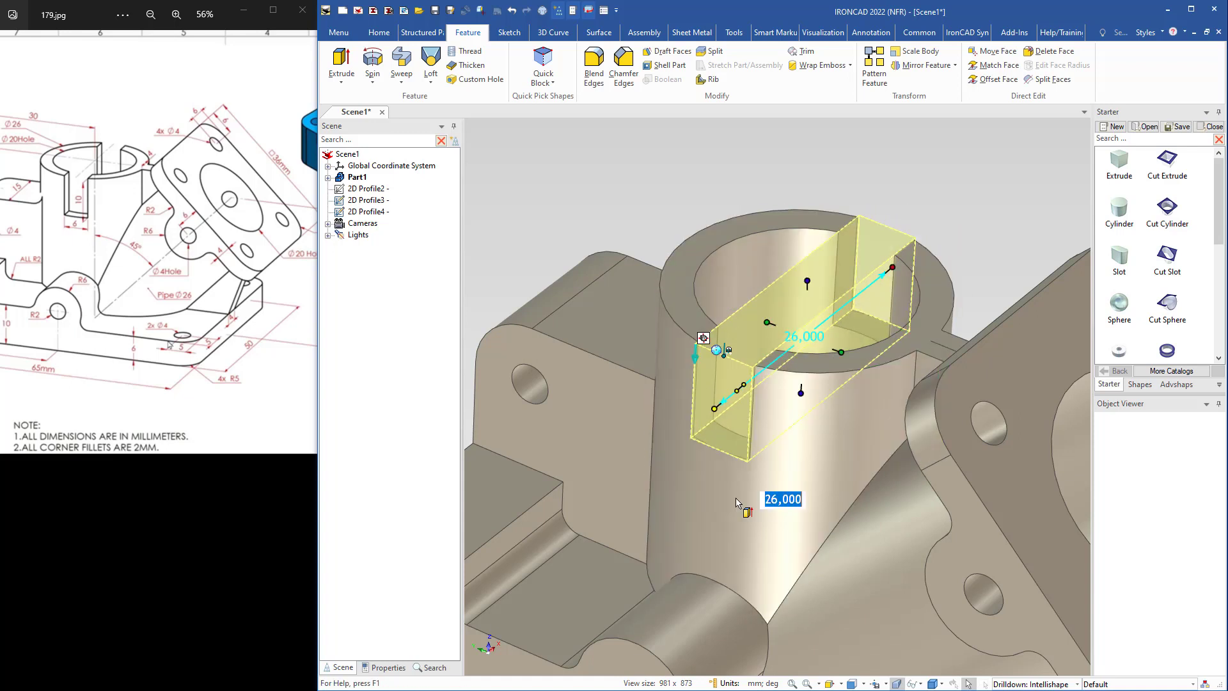
scroll(727, 449, "down", 4)
left_click(704, 266)
Examine the bracket's slot, holes and fillets against the full drawing to check for missing features.
middle_click_drag(879, 495, 907, 484)
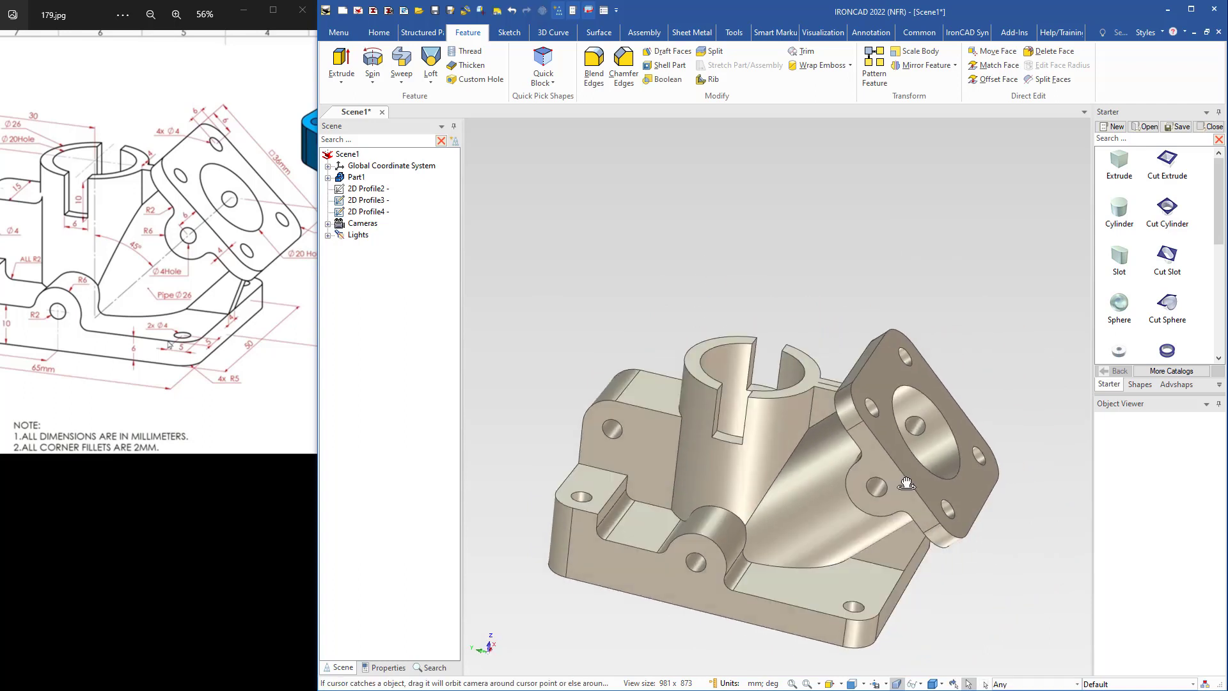
middle_click_drag(817, 489, 804, 433, "shift")
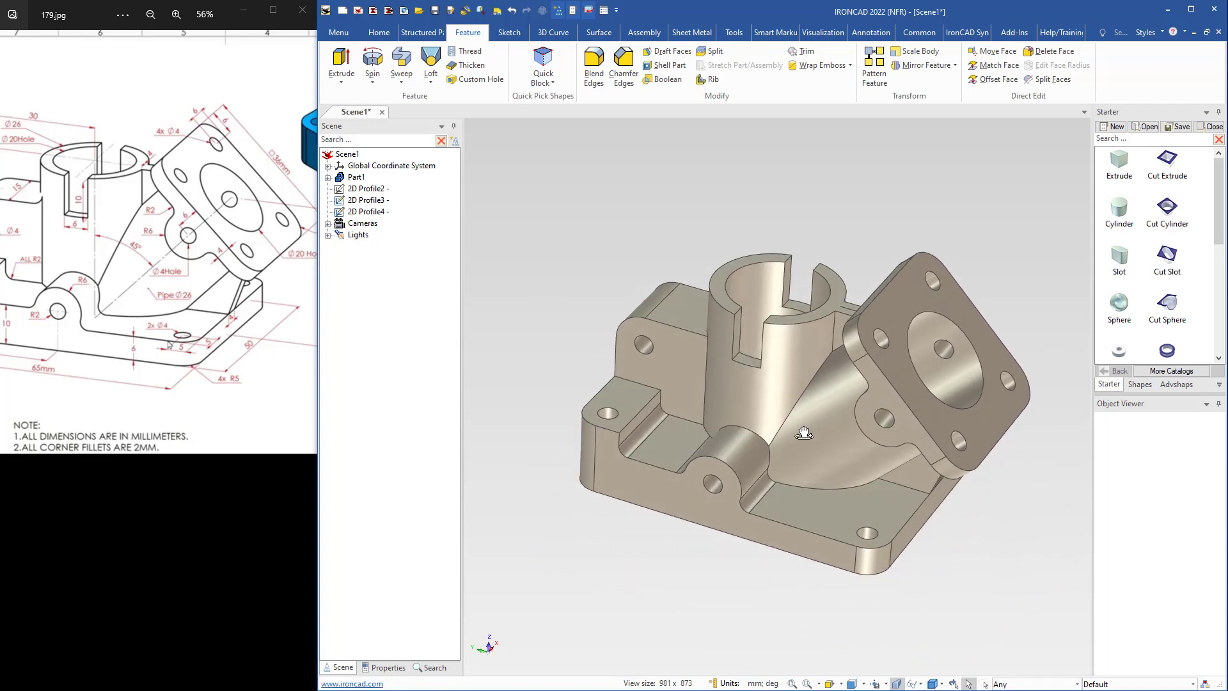
scroll(206, 327, "down", 3)
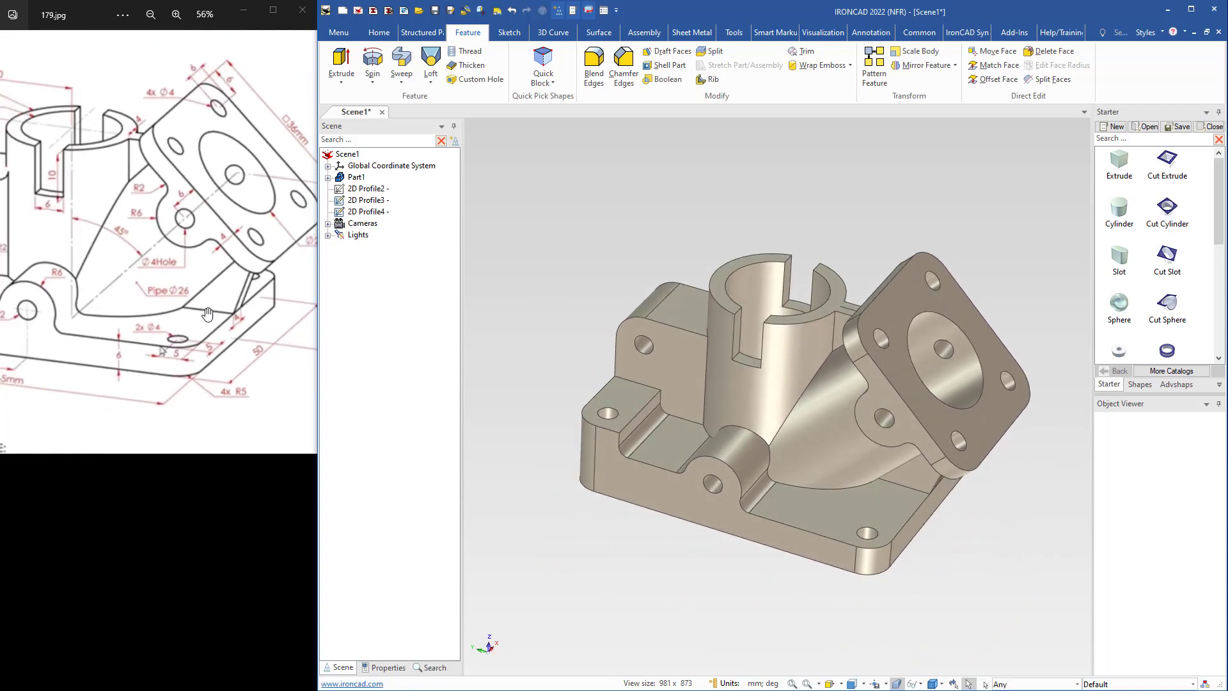
scroll(188, 249, "down", 1)
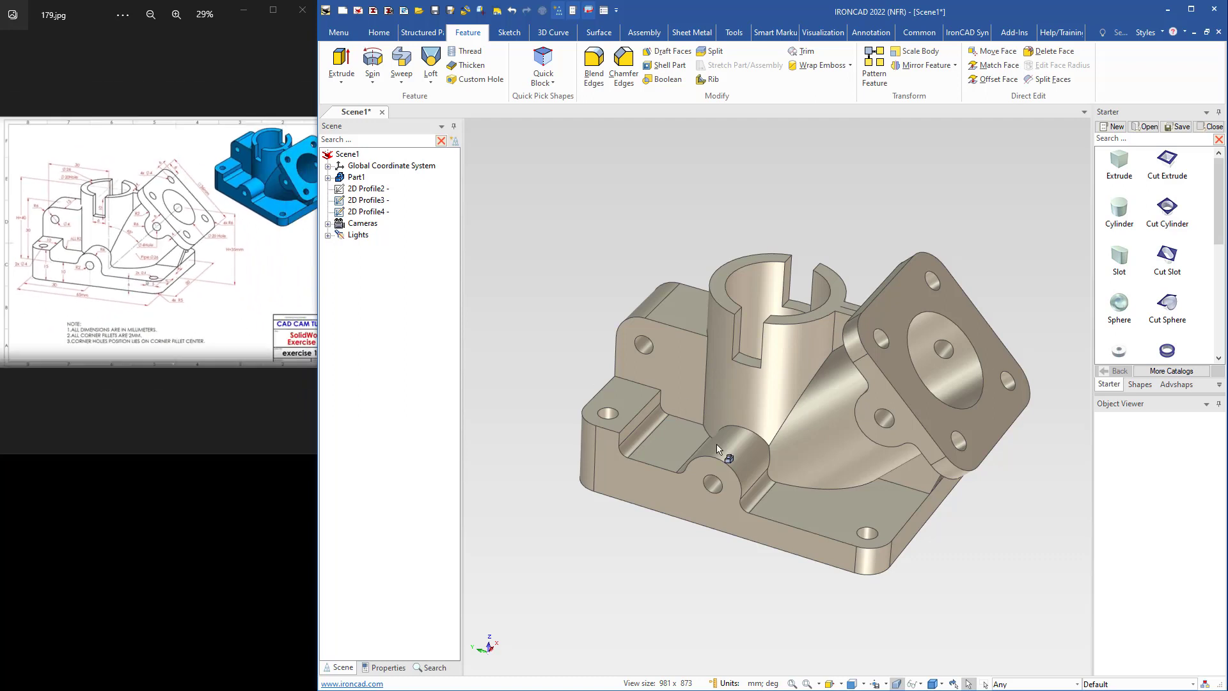
middle_click_drag(843, 467, 770, 432)
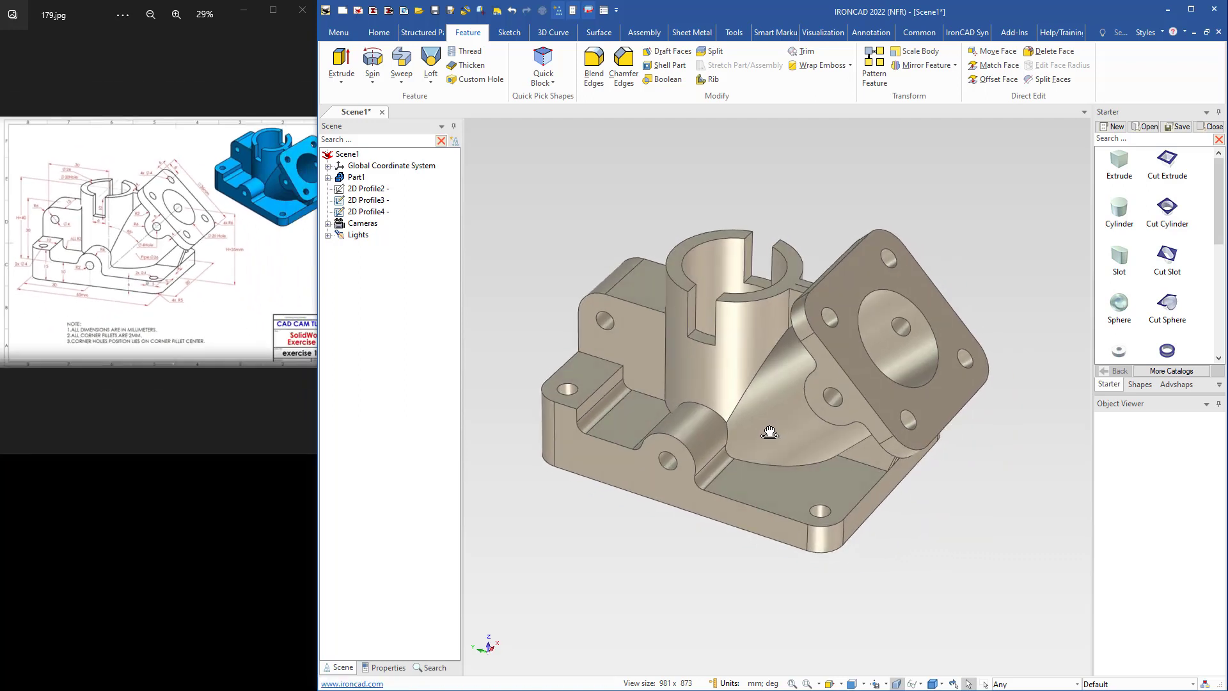